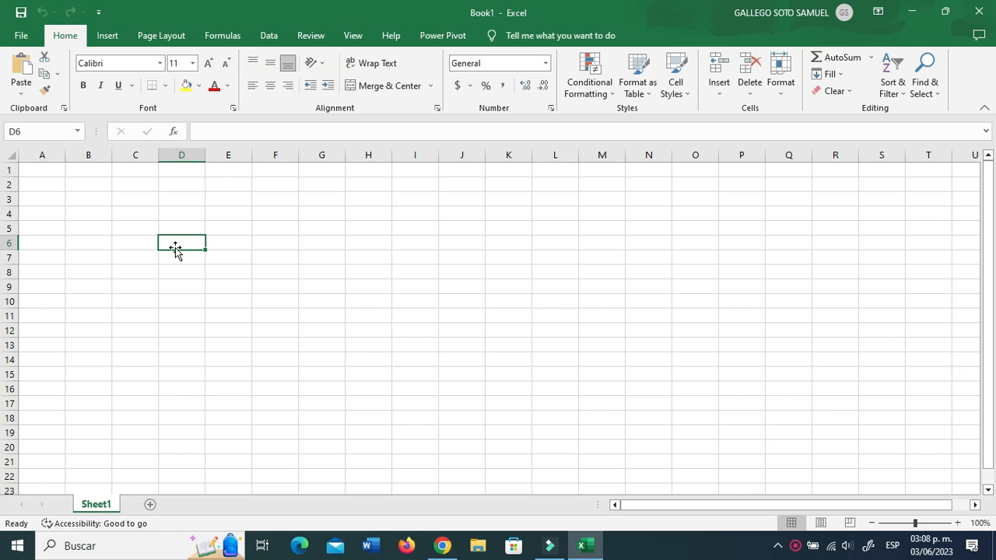
{"action": "left_click", "coordinate": [133, 226]}
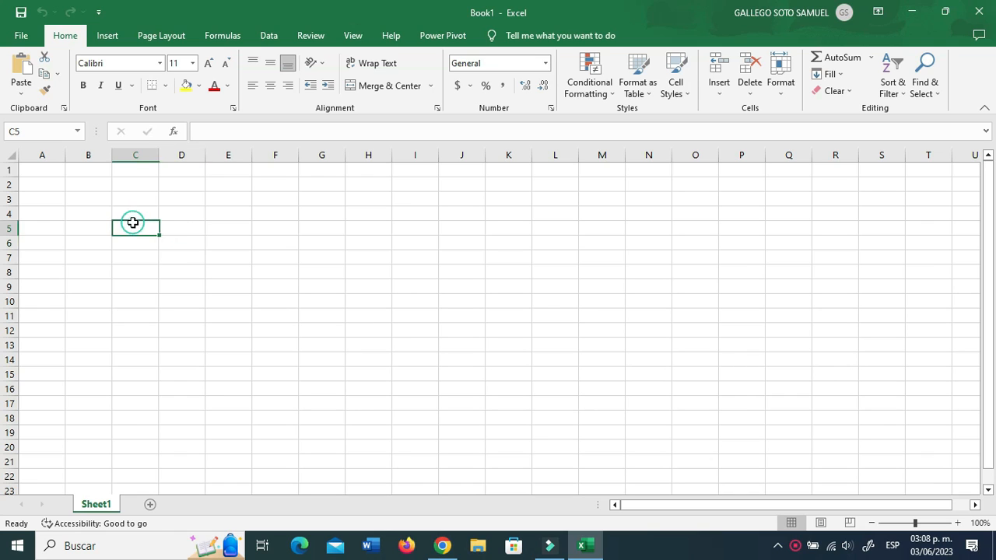
{"action": "left_click", "coordinate": [129, 194]}
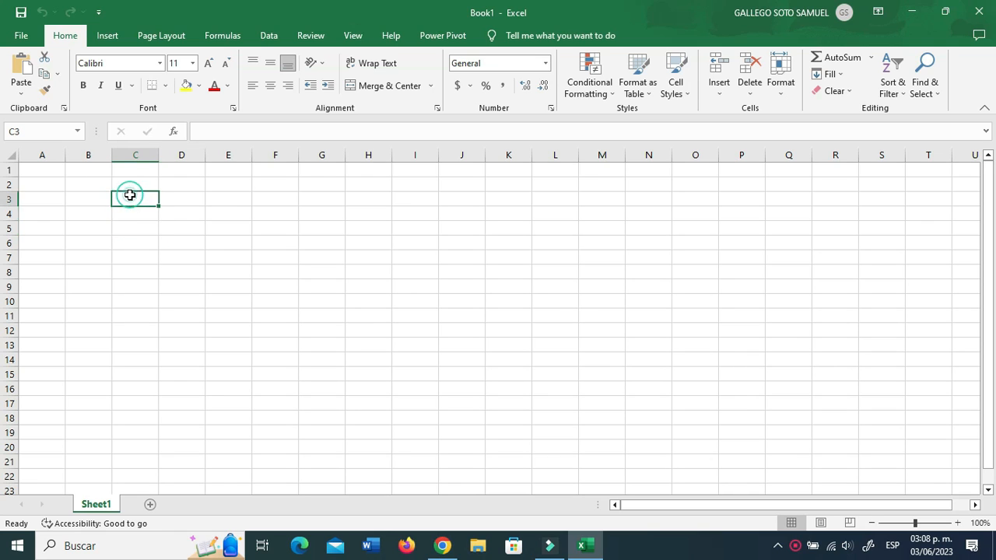
{"action": "left_click", "coordinate": [91, 180]}
{"action": "left_click", "coordinate": [270, 35]}
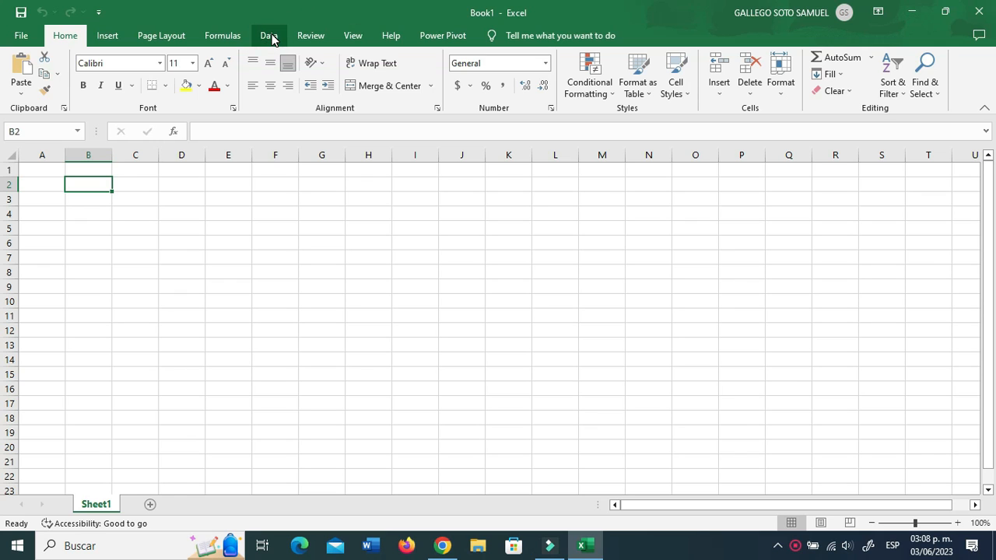
{"action": "left_click", "coordinate": [666, 86]}
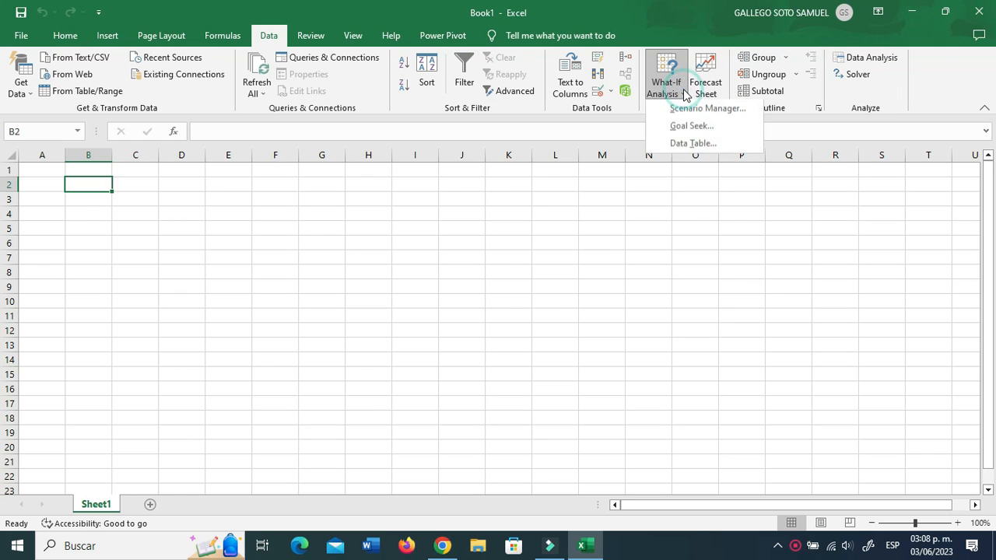
{"action": "left_click", "coordinate": [330, 199]}
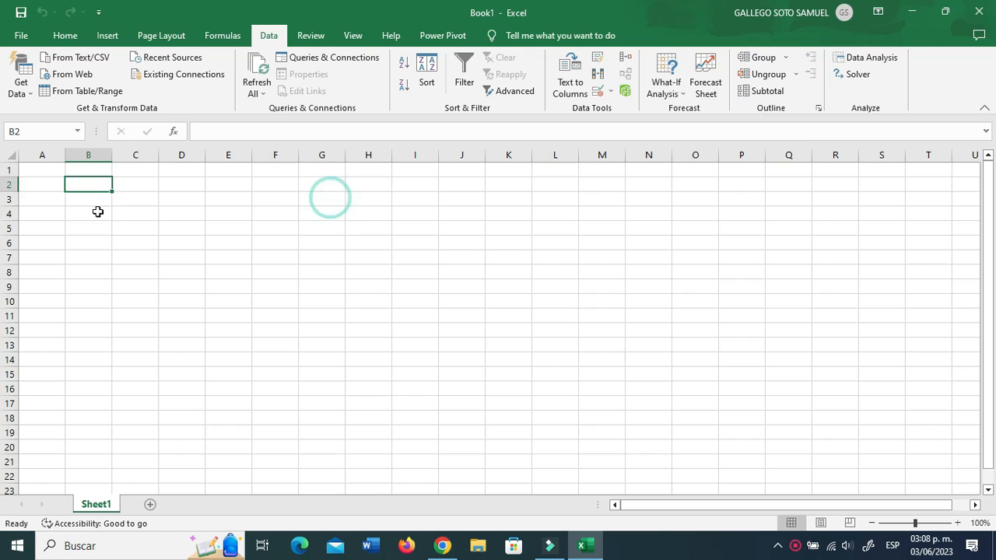
{"action": "left_click", "coordinate": [94, 212]}
{"action": "left_click", "coordinate": [53, 200]}
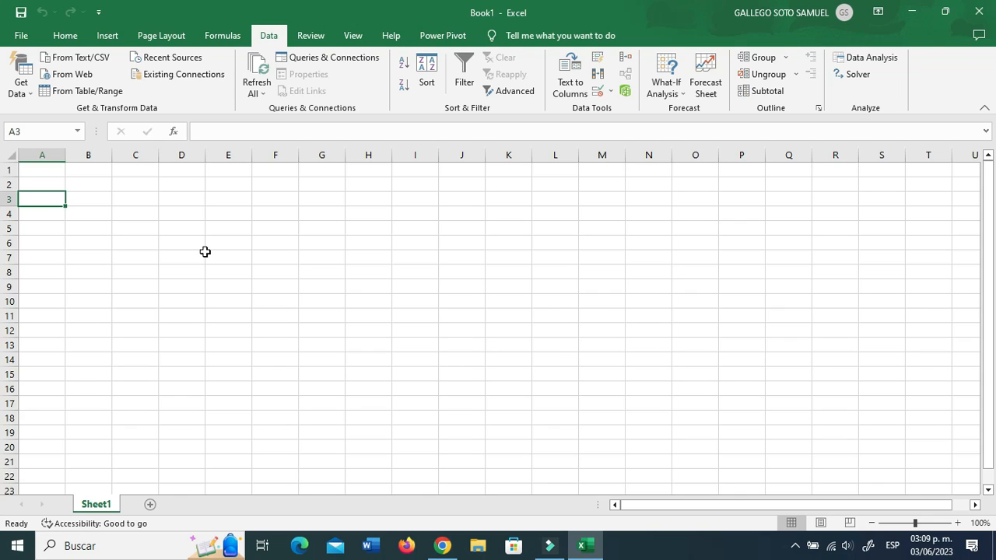
{"action": "left_click", "coordinate": [218, 272]}
{"action": "left_click", "coordinate": [80, 222]}
{"action": "left_click", "coordinate": [54, 201]}
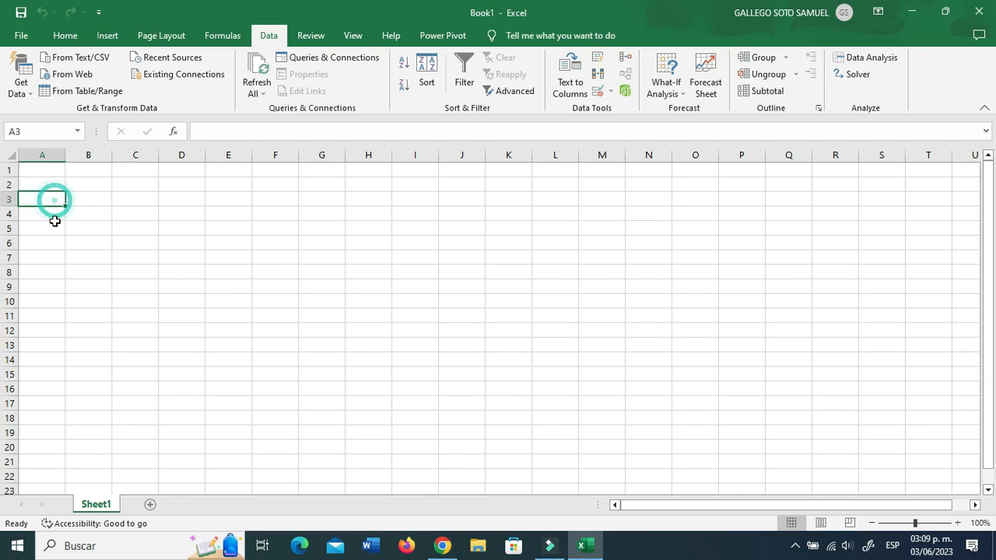
{"action": "left_click", "coordinate": [49, 211]}
{"action": "left_click", "coordinate": [50, 234]}
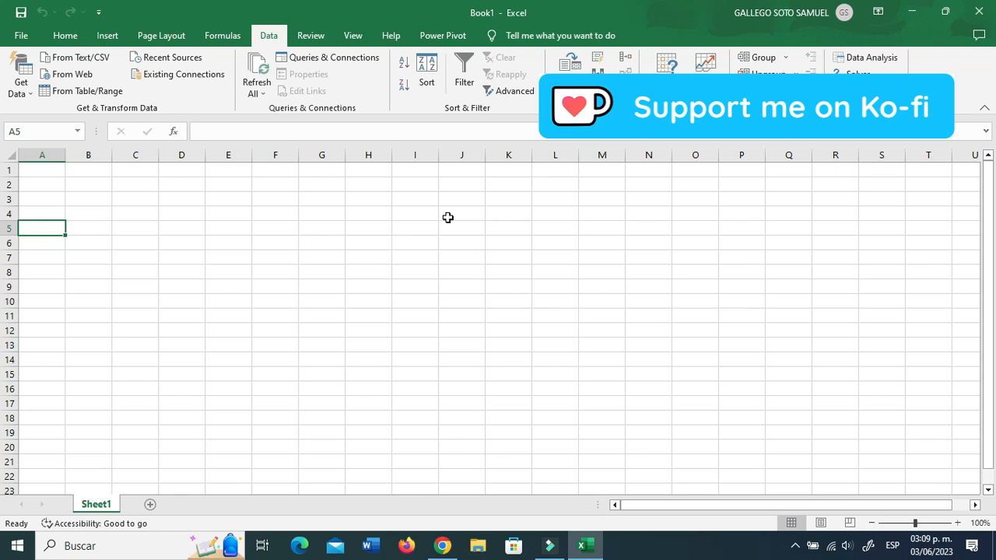
{"action": "left_click", "coordinate": [231, 201]}
Step: Enter the label "Amount" in A4 with the value 10000 in B4
{"action": "left_click", "coordinate": [23, 216]}
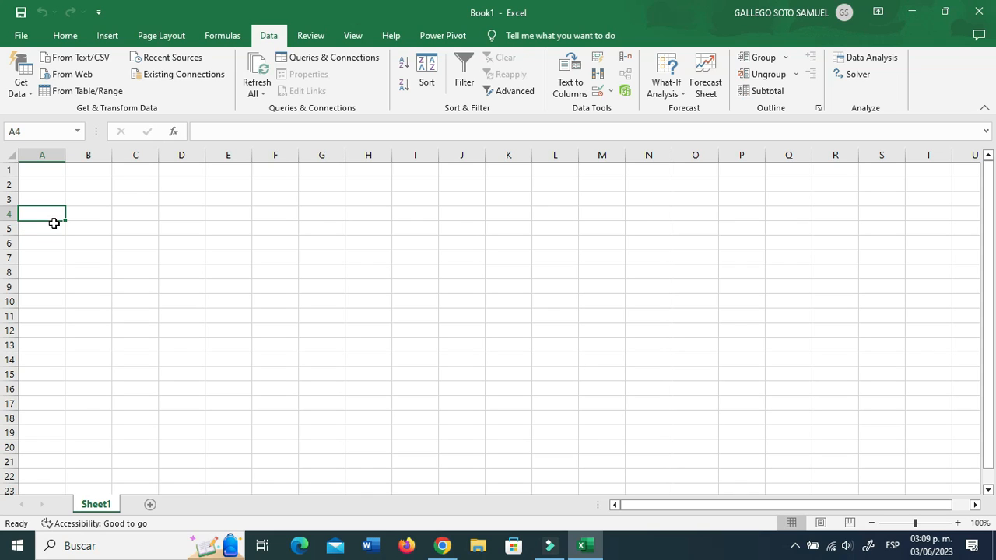
{"action": "type", "text": "Amo"}
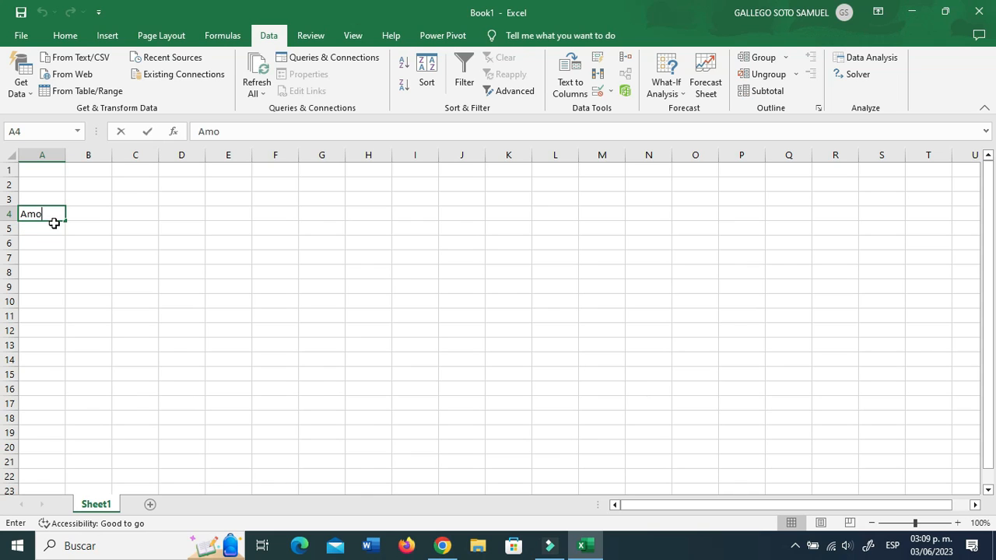
{"action": "type", "text": "unt"}
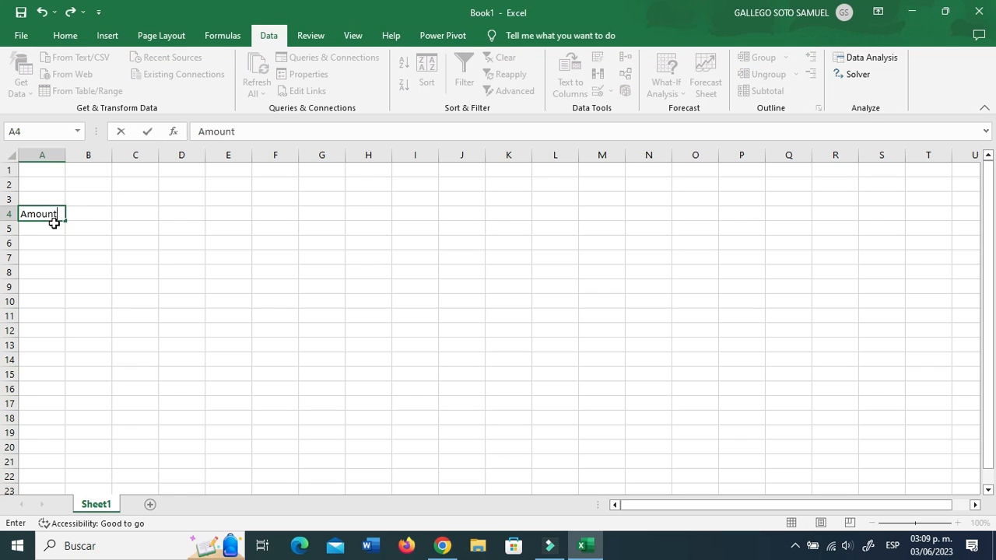
{"action": "key", "text": "Tab"}
{"action": "type", "text": "10000"}
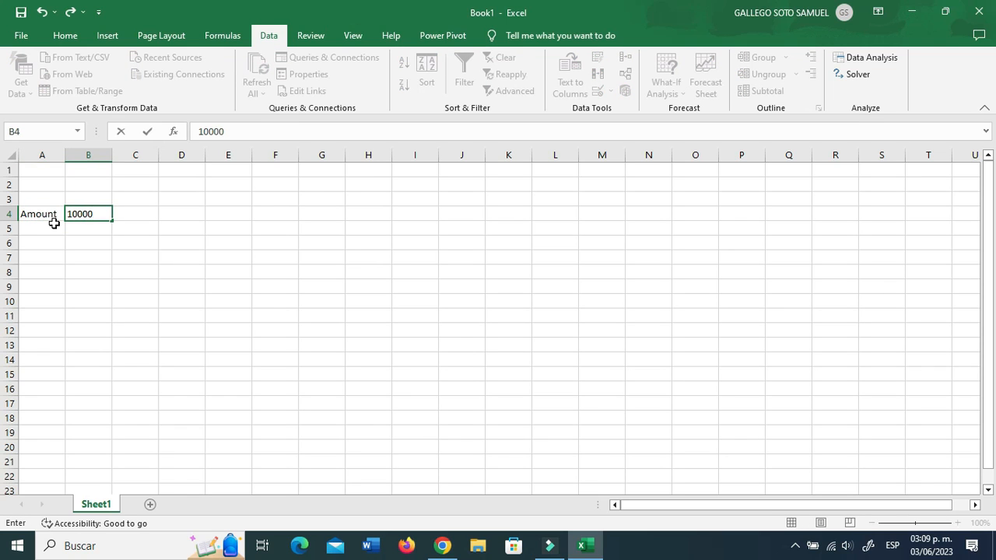
{"action": "key", "text": "Return"}
Step: Fill row 5 with the label "interest" in A5, the rate 12% in B5 and "APR" in C5
{"action": "left_click", "coordinate": [54, 223]}
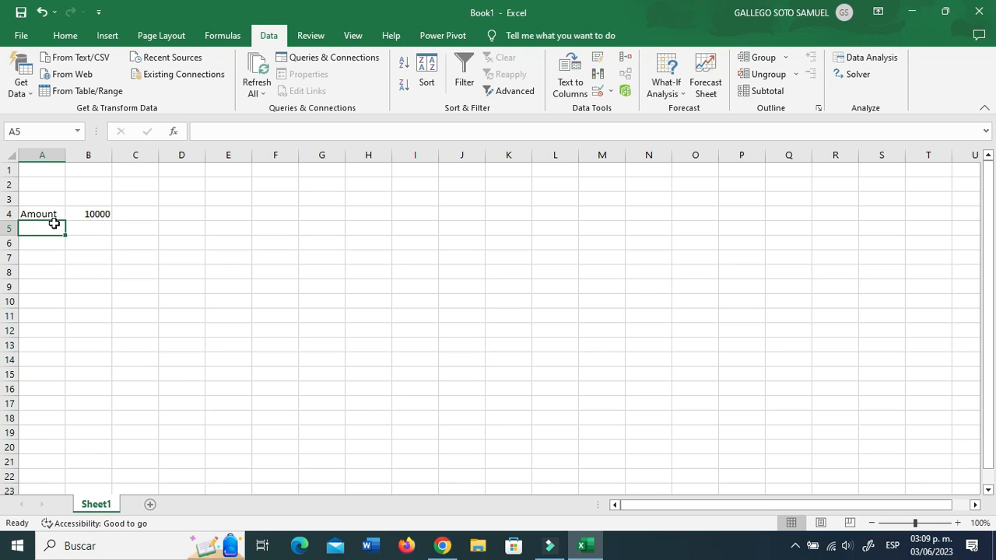
{"action": "type", "text": "interest"}
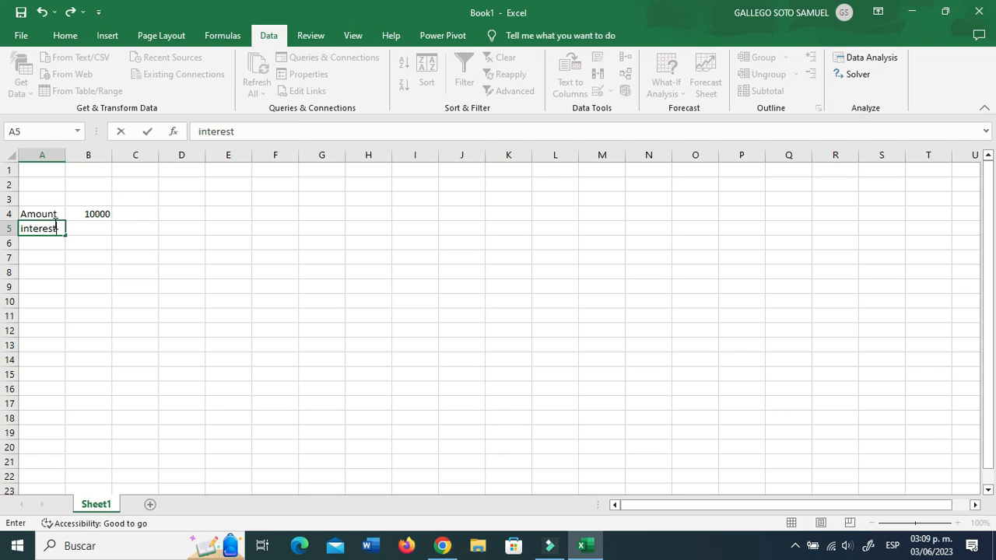
{"action": "key", "text": "Tab"}
{"action": "type", "text": "12%"}
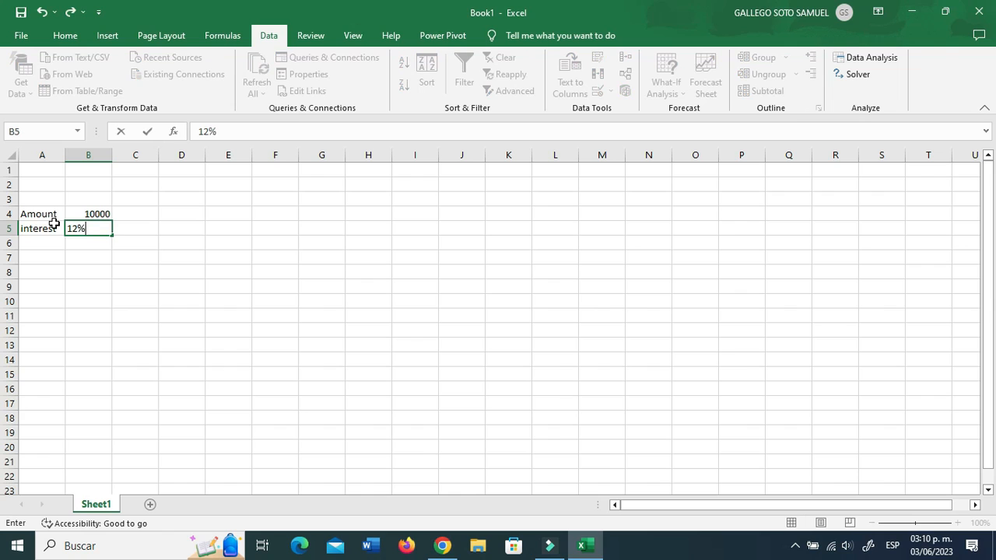
{"action": "key", "text": "Tab"}
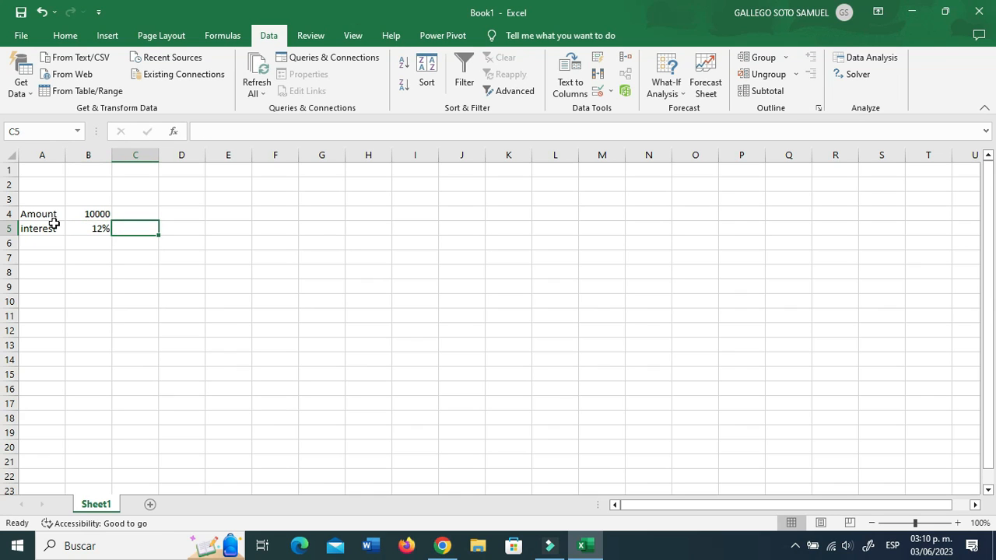
{"action": "type", "text": "AP"}
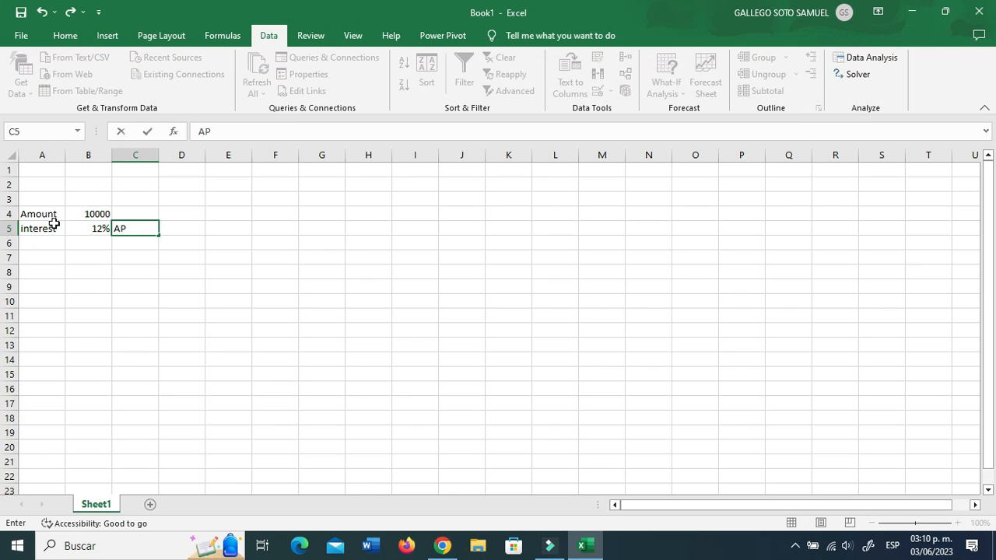
{"action": "type", "text": "R"}
{"action": "key", "text": "Return"}
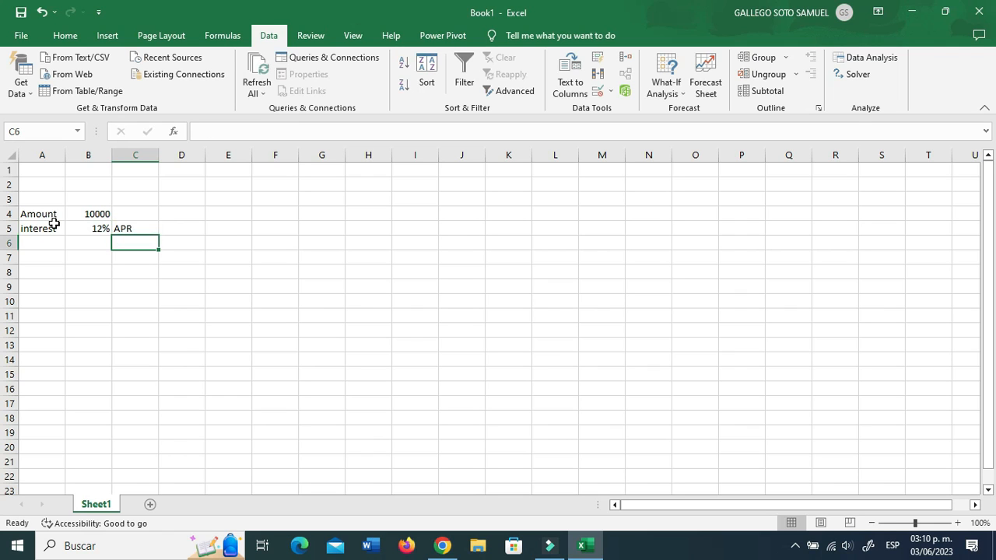
Step: Fill row 6 with the label "Time" in A6, the value 1 in B6 and the unit "Years" in C6
{"action": "key", "text": "Left"}
{"action": "key", "text": "Left"}
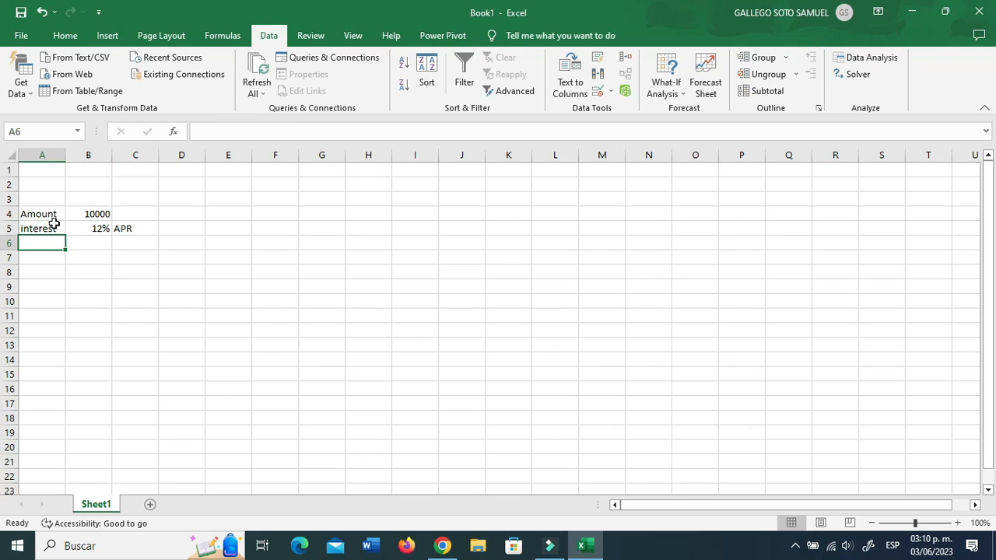
{"action": "type", "text": "Time"}
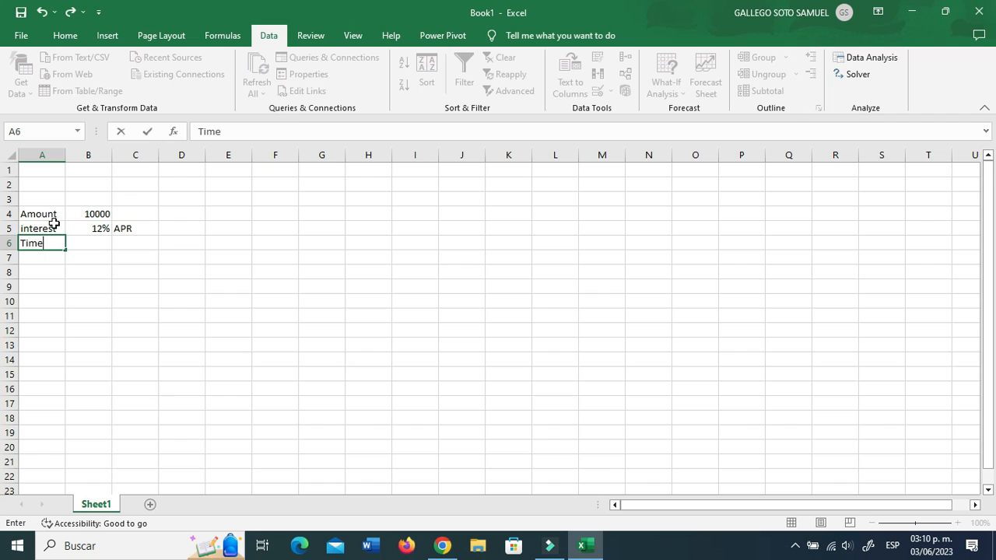
{"action": "key", "text": "Right"}
{"action": "key", "text": "Right"}
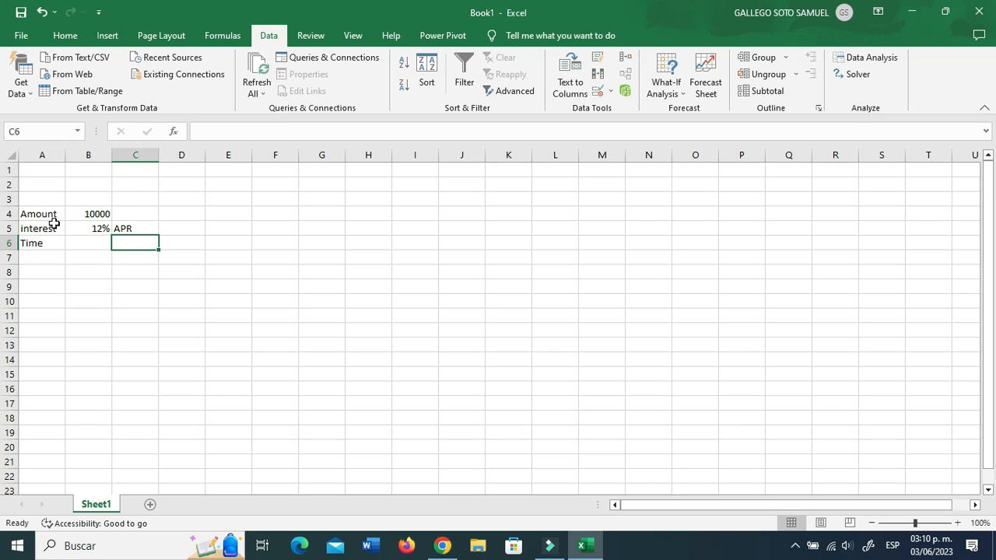
{"action": "type", "text": "Years"}
{"action": "key", "text": "Left"}
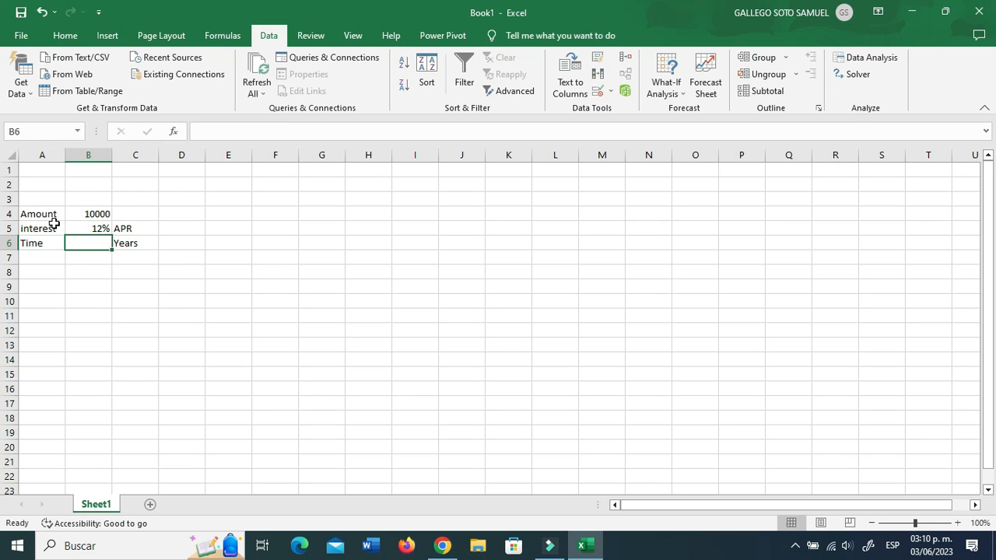
{"action": "type", "text": "1"}
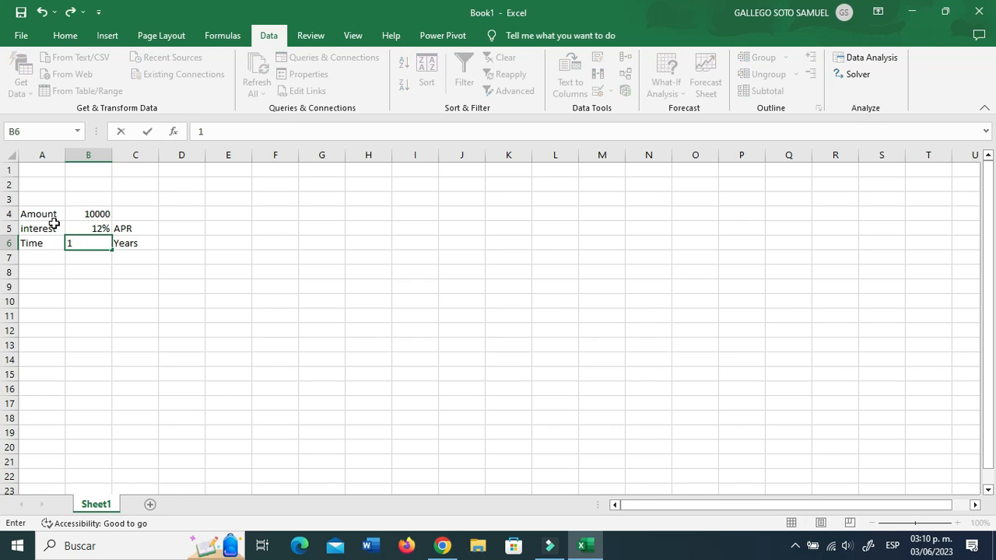
{"action": "key", "text": "Return"}
Step: Fill row 7 with the label "Freq.PMT" in A7, the value 12 in B7 and "per year" in C7
{"action": "key", "text": "Left"}
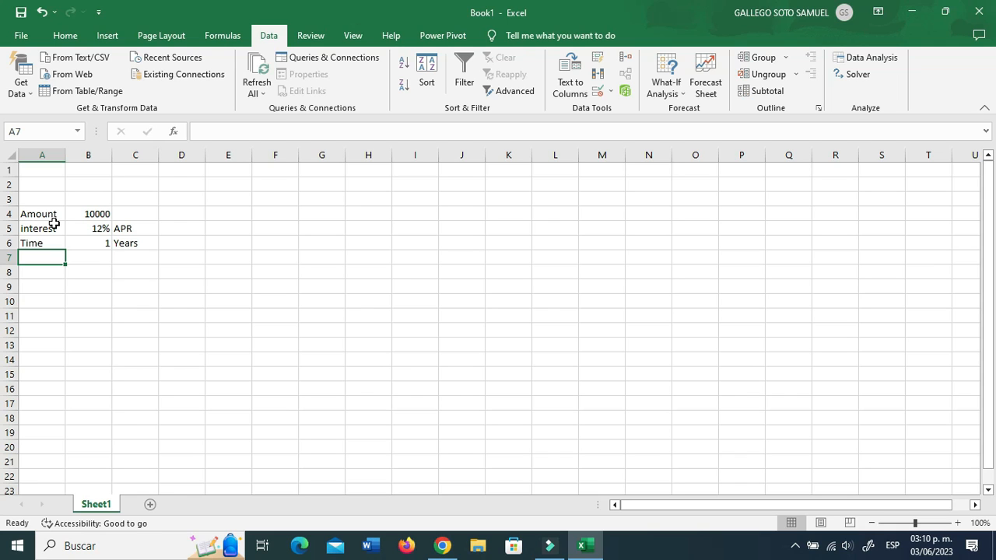
{"action": "type", "text": "Frequ"}
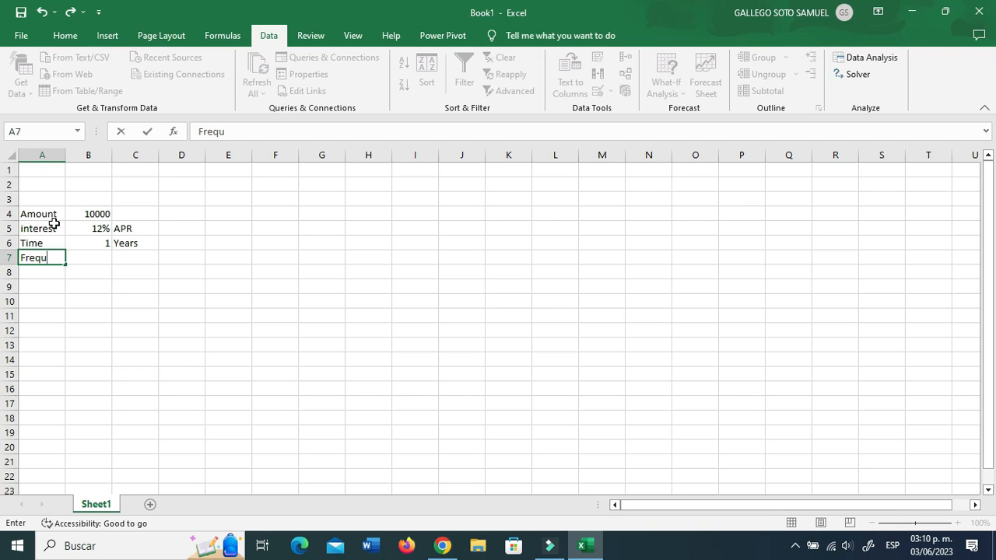
{"action": "key", "text": "BackSpace"}
{"action": "type", "text": ".PMT"}
{"action": "key", "text": "Tab"}
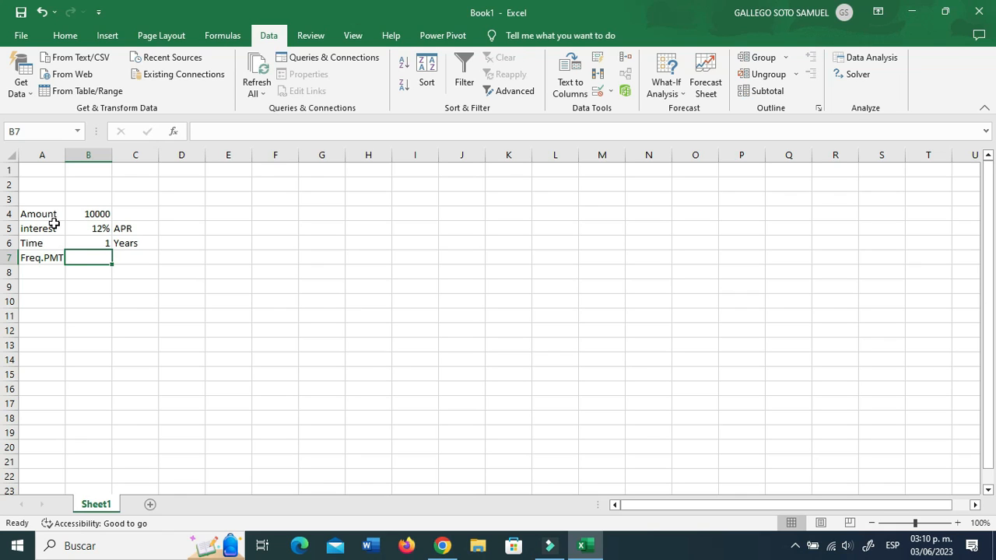
{"action": "type", "text": "12"}
{"action": "key", "text": "Tab"}
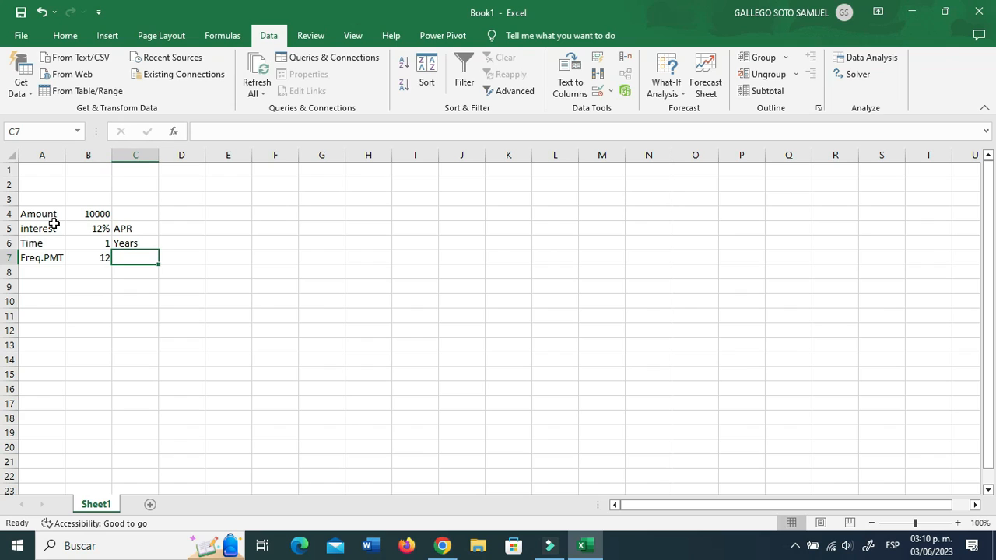
{"action": "type", "text": "per year"}
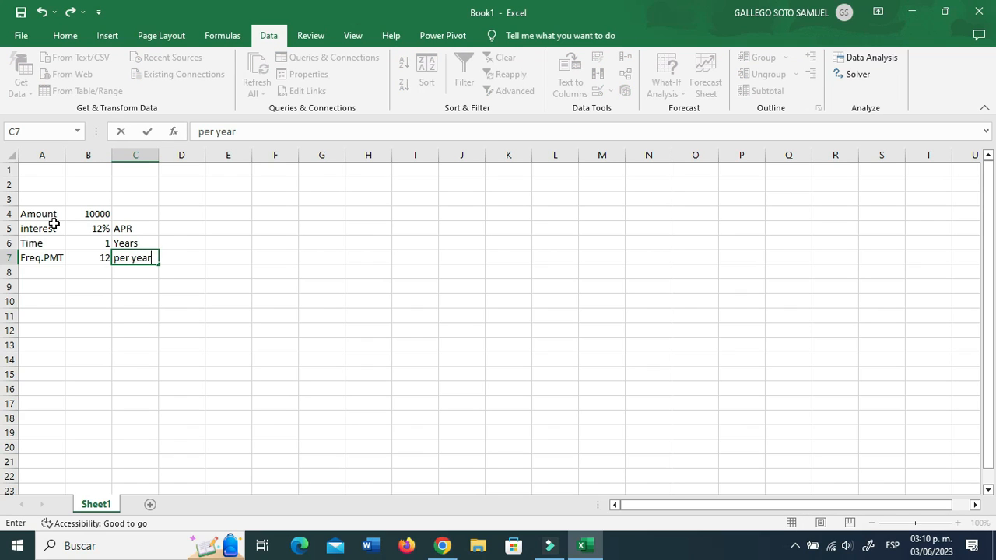
{"action": "key", "text": "Return"}
Step: Set the payment frequency in B7 to 6 per year
{"action": "key", "text": "Up"}
{"action": "key", "text": "Left"}
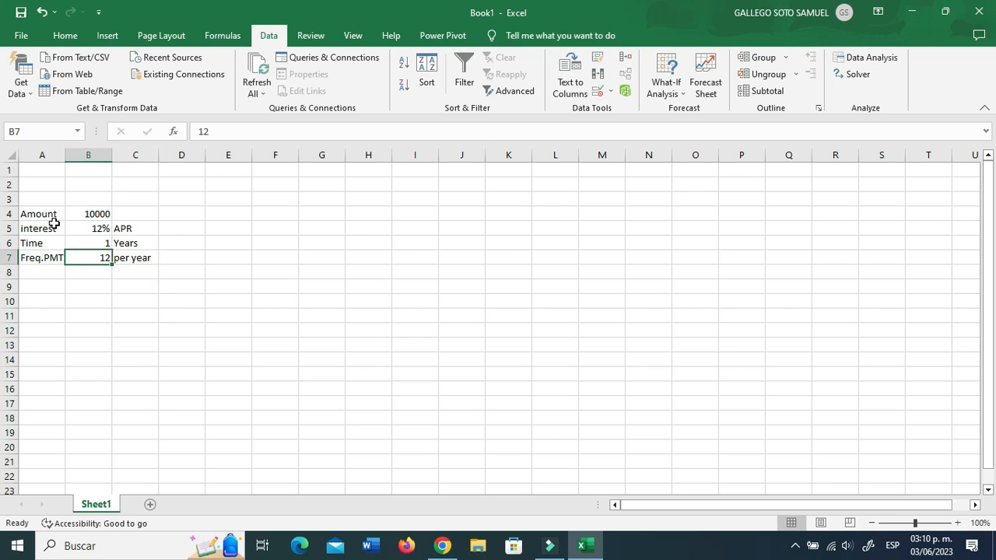
{"action": "type", "text": "6"}
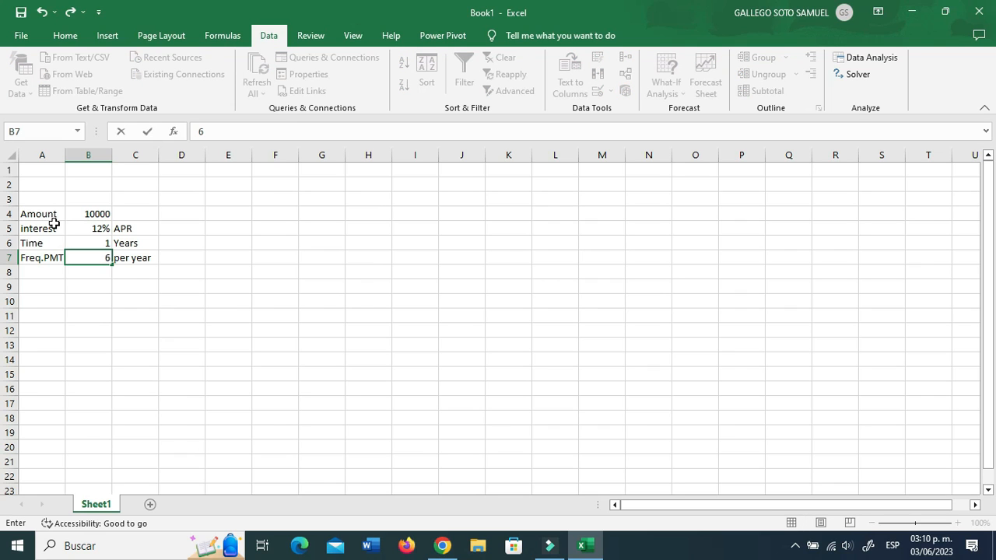
{"action": "key", "text": "Return"}
{"action": "key", "text": "Up"}
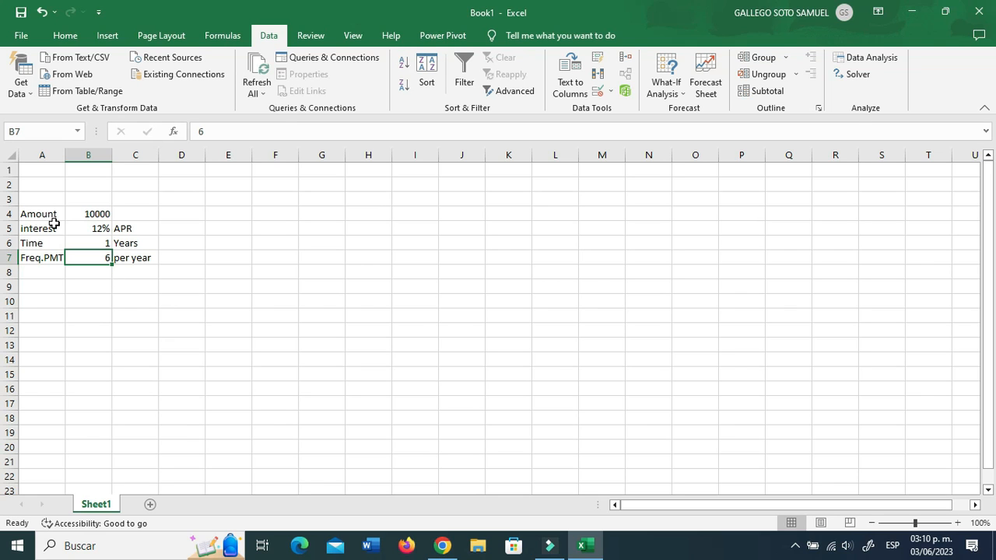
Step: Set the payment frequency in B7 to 4 per year
{"action": "key", "text": "Return"}
{"action": "key", "text": "Up"}
{"action": "type", "text": "4"}
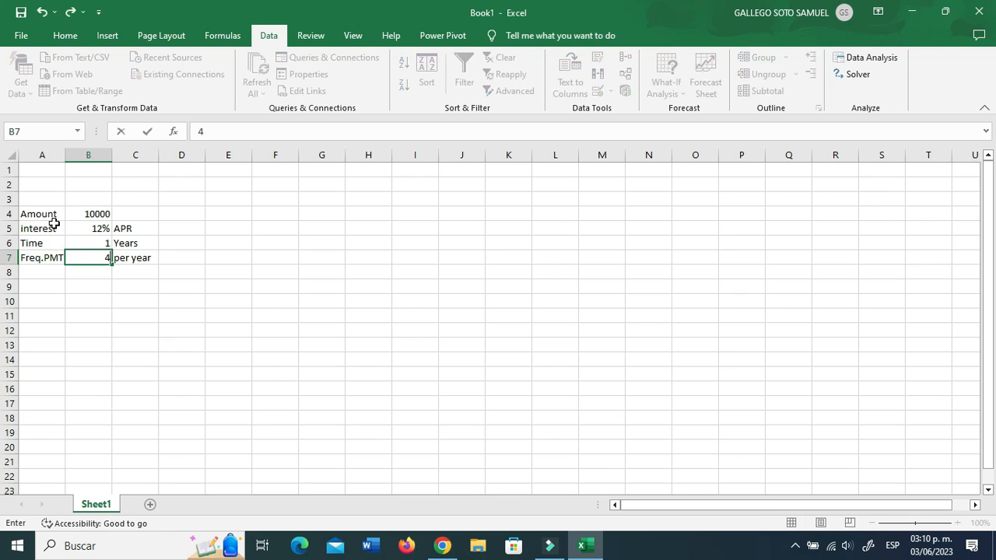
{"action": "key", "text": "Return"}
{"action": "key", "text": "Up"}
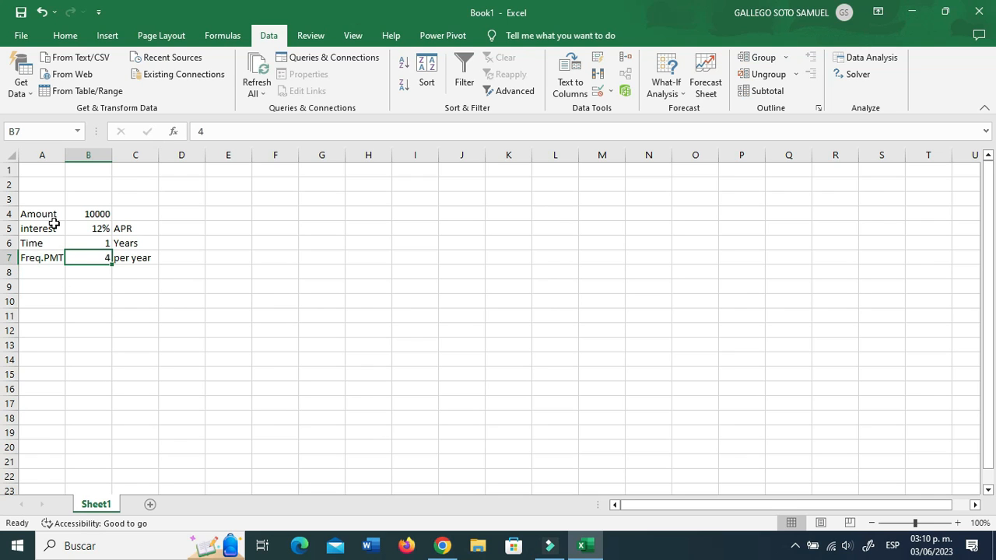
Step: Enter the label "PMT" in A8 and select the cell beside it, B8
{"action": "key", "text": "Return"}
{"action": "key", "text": "Up"}
{"action": "key", "text": "Return"}
{"action": "key", "text": "Left"}
{"action": "type", "text": "PMT"}
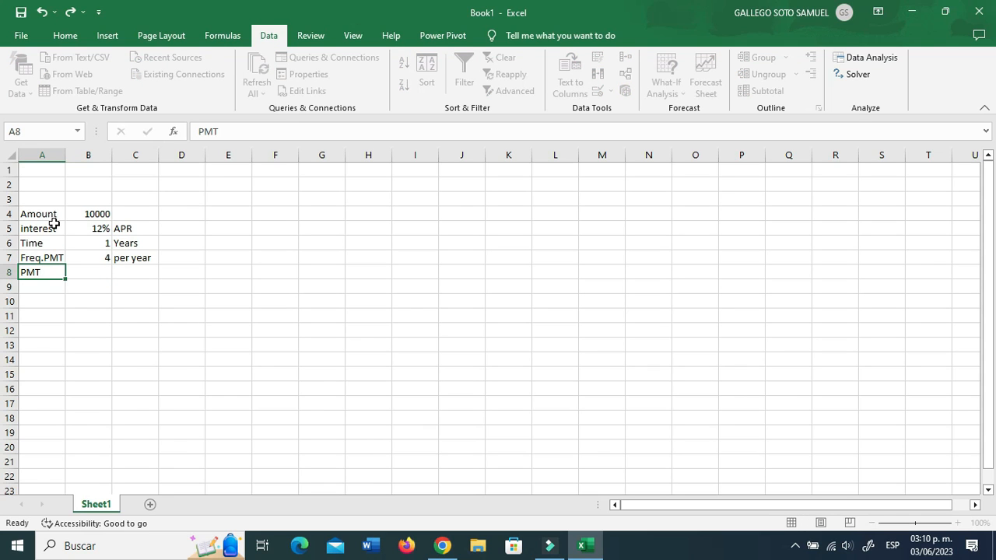
{"action": "key", "text": "Tab"}
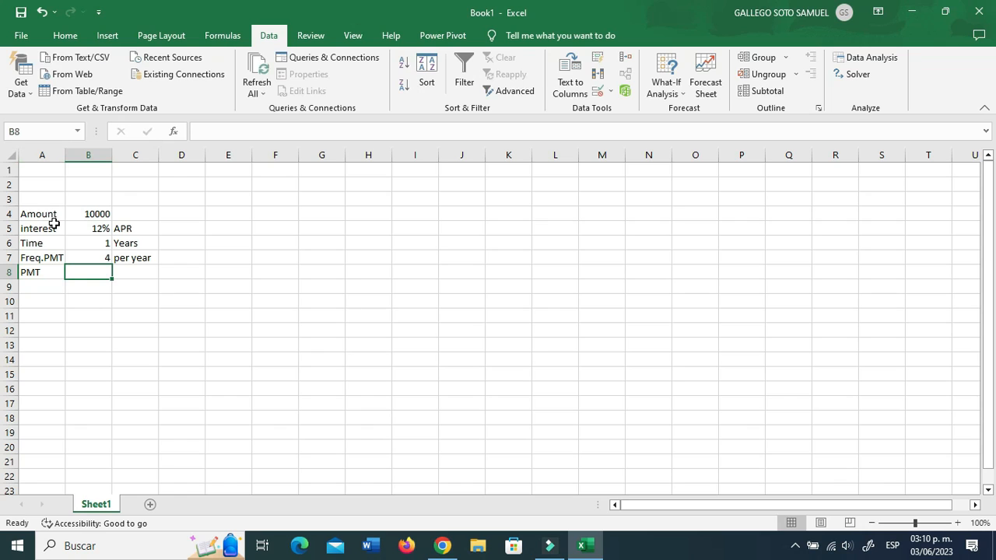
Step: Start a PMT formula in B8 with the annual interest divided by the payment frequency, B5/B7, as the rate
{"action": "type", "text": "=pmt"}
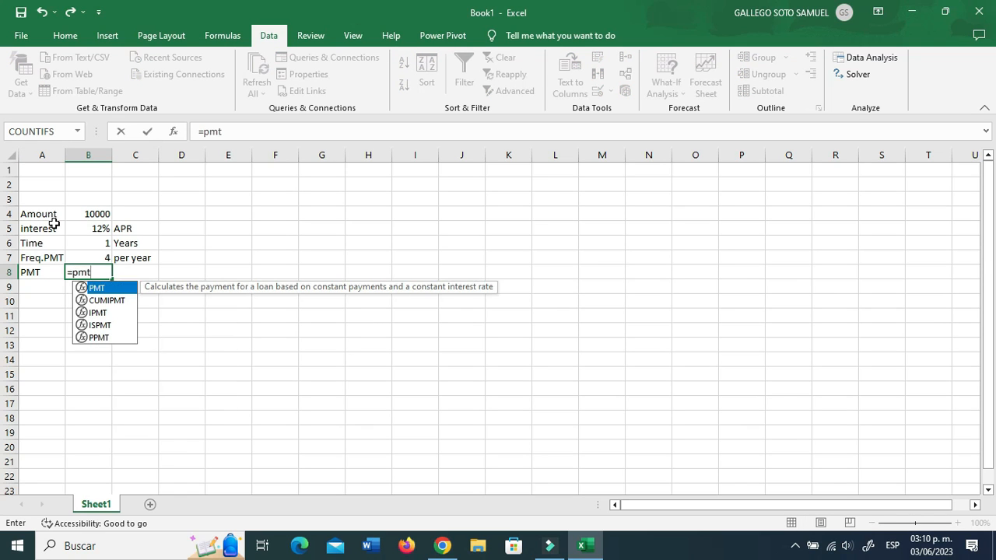
{"action": "type", "text": "("}
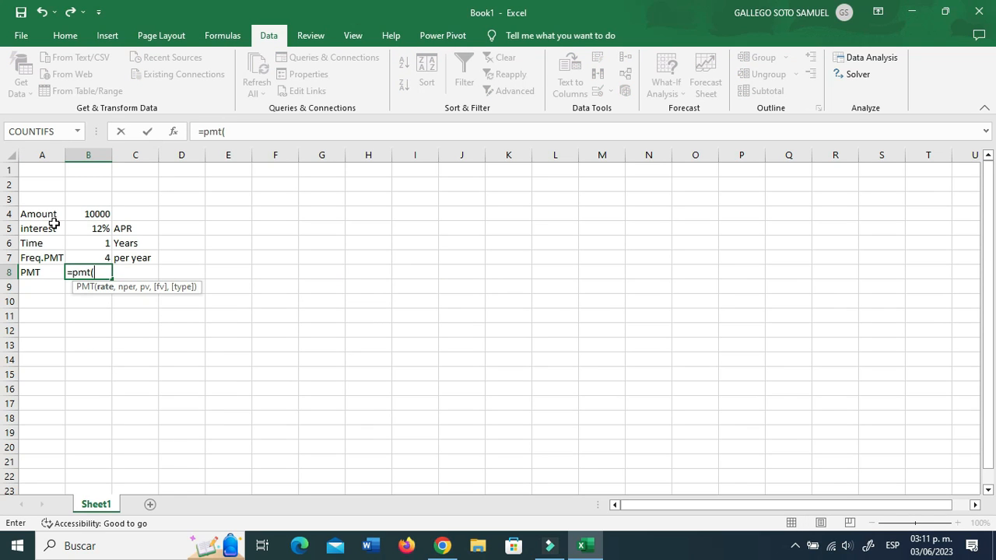
{"action": "key", "text": "Up"}
{"action": "key", "text": "Up"}
{"action": "key", "text": "Up"}
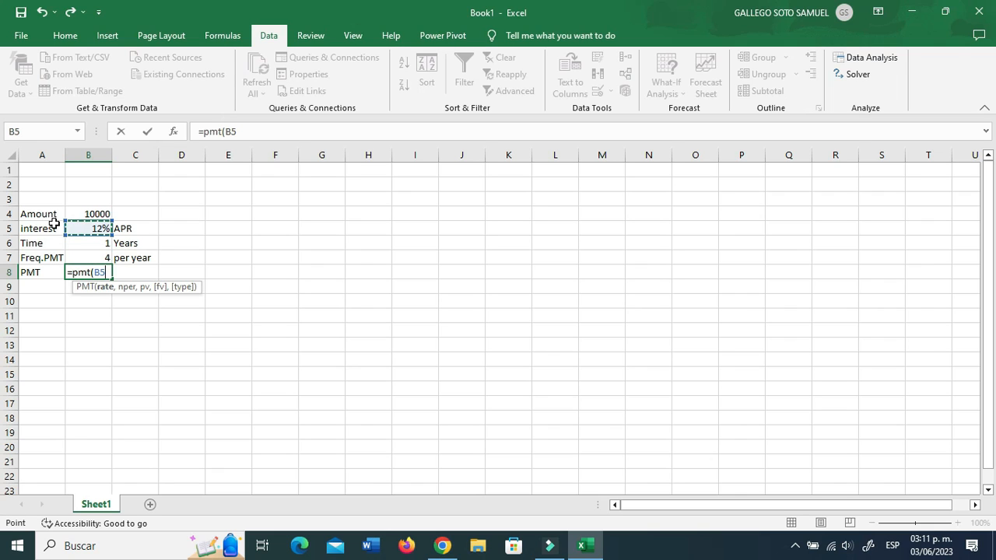
{"action": "type", "text": "/"}
{"action": "key", "text": "Up"}
{"action": "type", "text": ","}
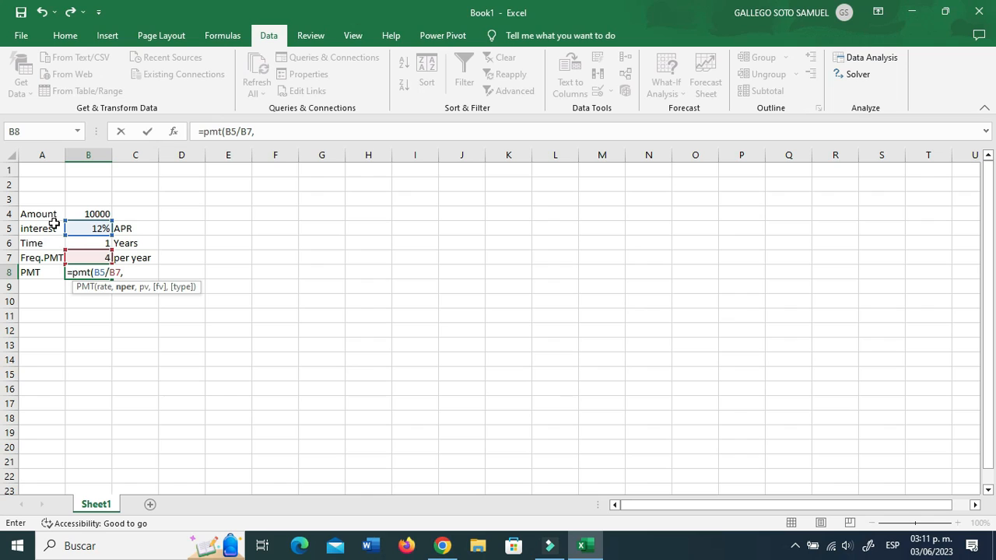
Step: Complete the PMT formula in B8 with B6*B7 as the number of periods and -B4 as the present value
{"action": "key", "text": "Up"}
{"action": "key", "text": "Up"}
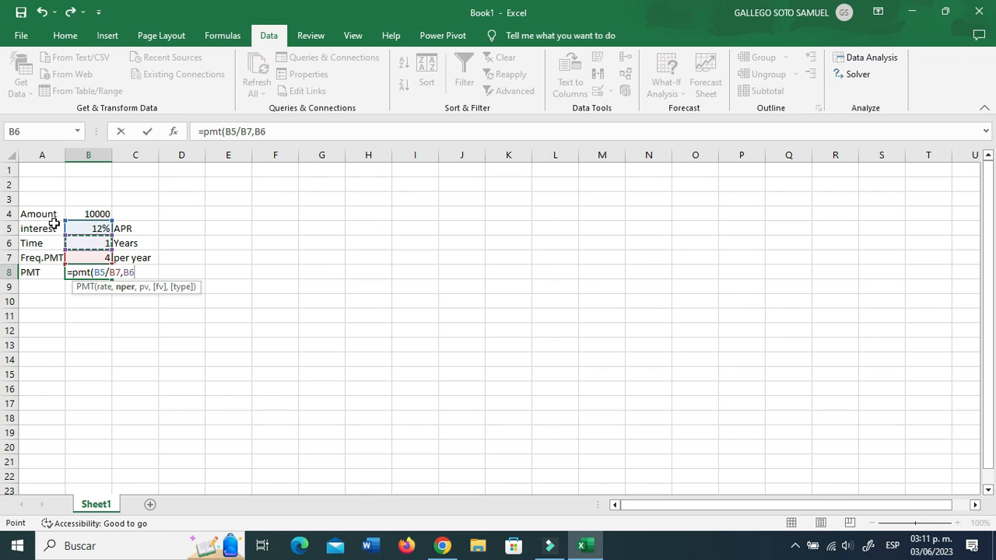
{"action": "type", "text": "*"}
{"action": "key", "text": "Up"}
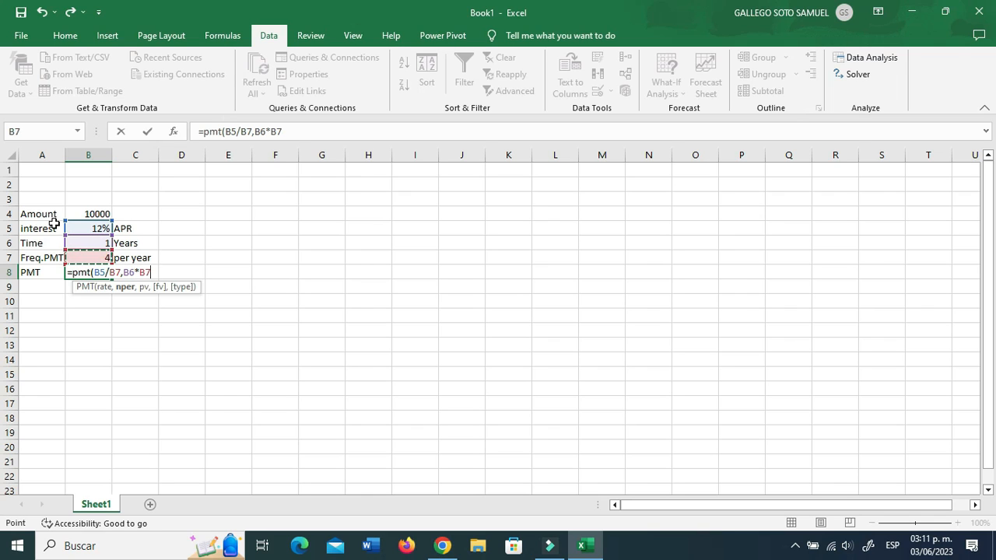
{"action": "type", "text": ",-"}
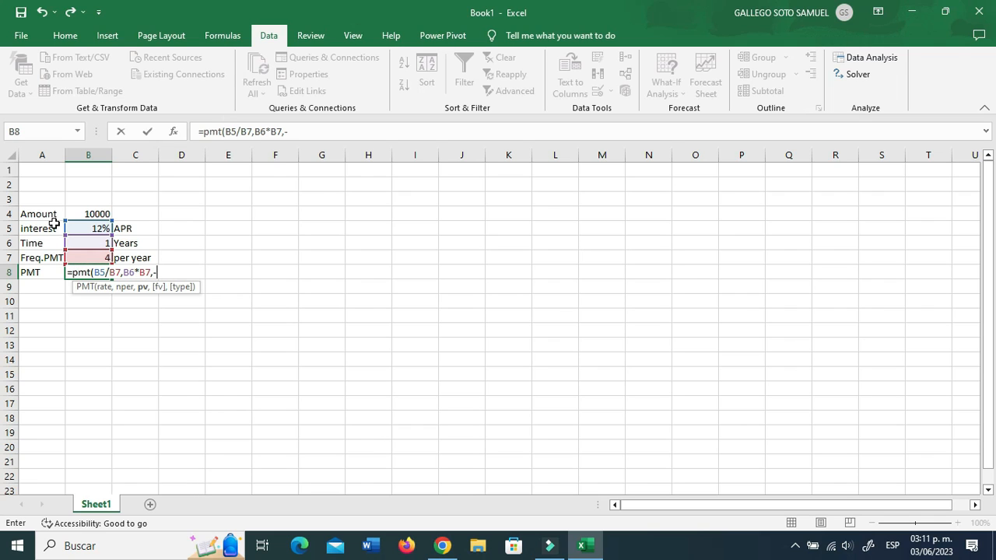
{"action": "key", "text": "Up"}
{"action": "key", "text": "Up"}
{"action": "key", "text": "Up"}
{"action": "key", "text": "Up"}
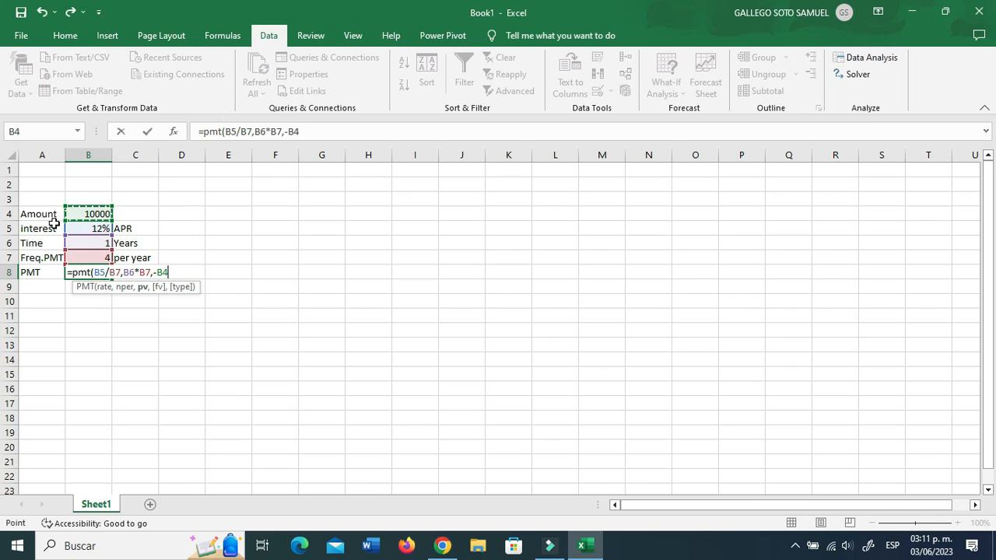
{"action": "type", "text": ")"}
{"action": "key", "text": "Return"}
{"action": "key", "text": "Up"}
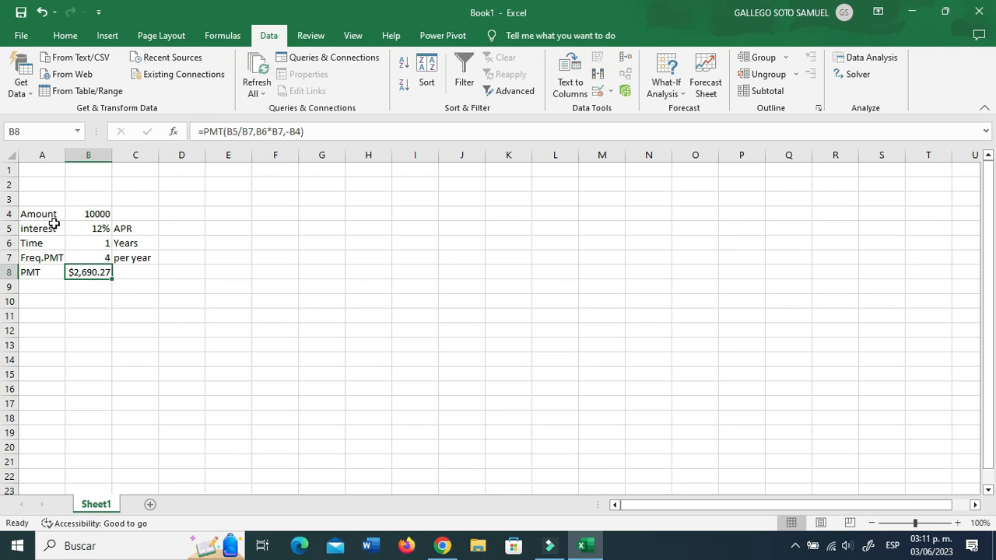
Step: Set the loan time in B6 to 3 years
{"action": "left_click", "coordinate": [83, 242]}
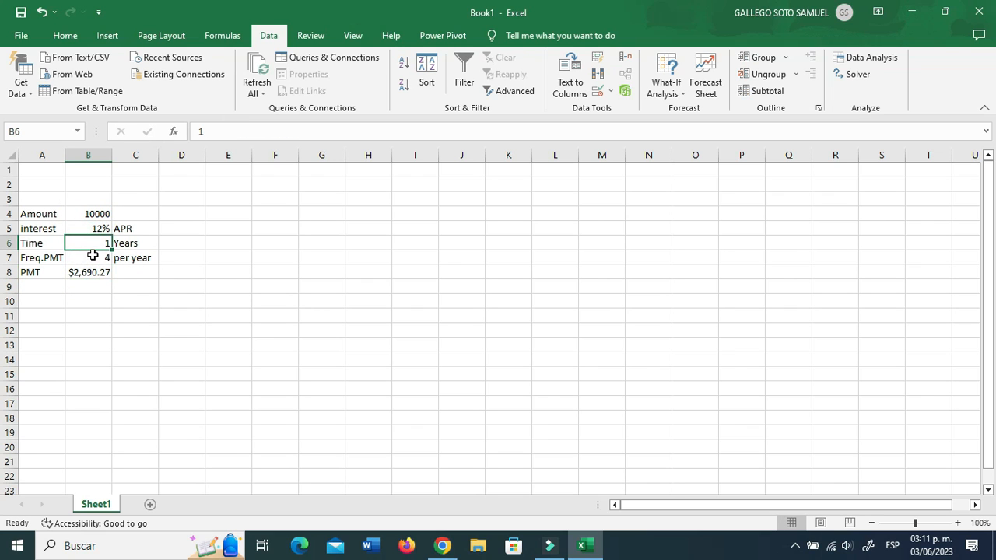
{"action": "type", "text": "3"}
{"action": "key", "text": "Return"}
Step: Set the loan time in B6 to 5 years and the payment frequency in B7 to 12 per year
{"action": "left_click", "coordinate": [90, 242]}
{"action": "type", "text": "5"}
{"action": "key", "text": "Return"}
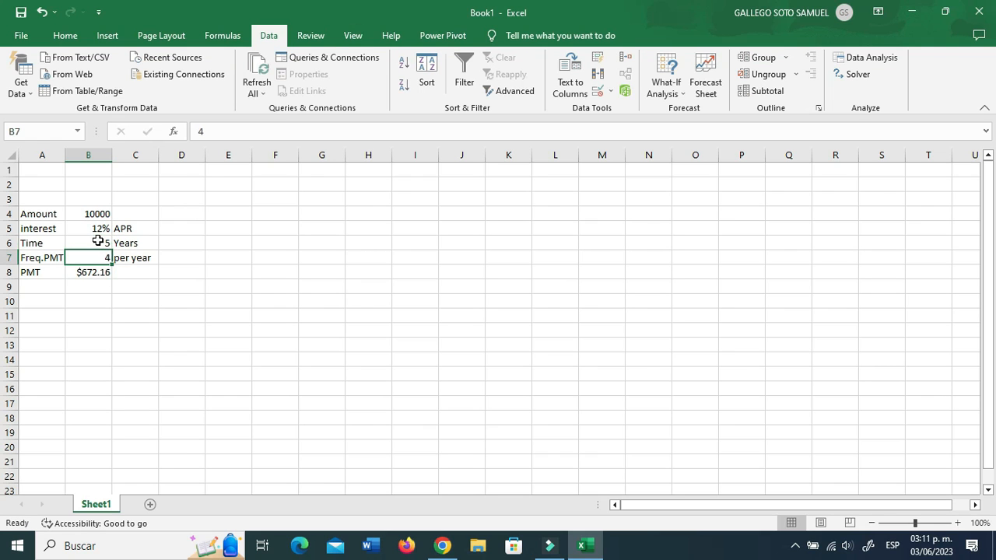
{"action": "type", "text": "12"}
{"action": "key", "text": "Return"}
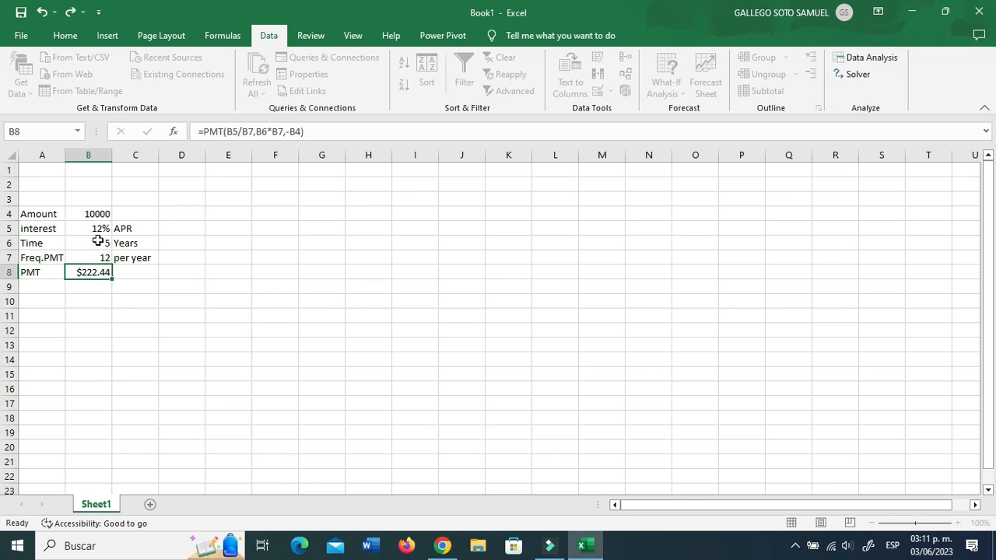
{"action": "key", "text": "Up"}
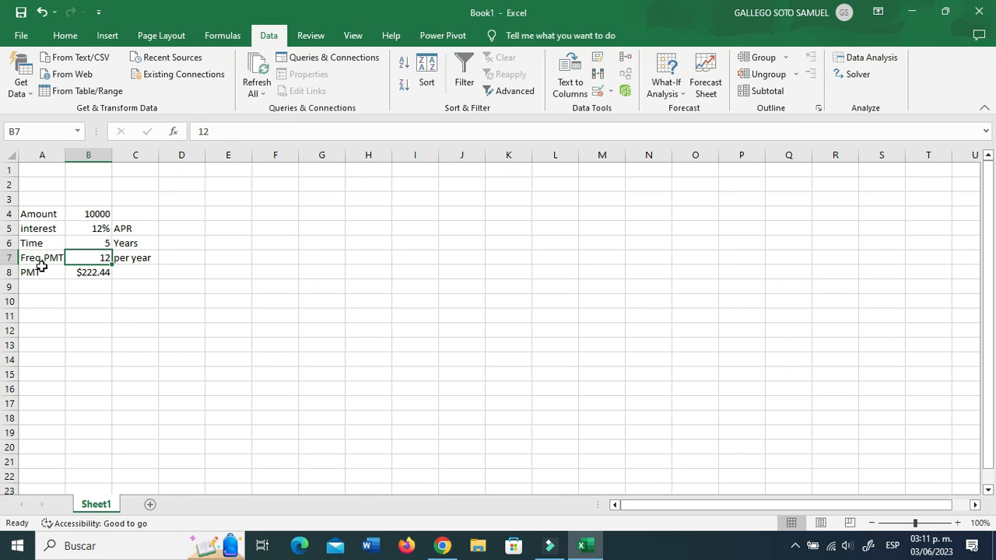
{"action": "left_click", "coordinate": [88, 244]}
{"action": "left_click", "coordinate": [60, 257]}
{"action": "left_click", "coordinate": [90, 257]}
{"action": "key", "text": "Down"}
Step: Format the loan amount in B4 with the dollar accounting number format
{"action": "key", "text": "Up"}
{"action": "key", "text": "Up"}
{"action": "key", "text": "Up"}
{"action": "key", "text": "Up"}
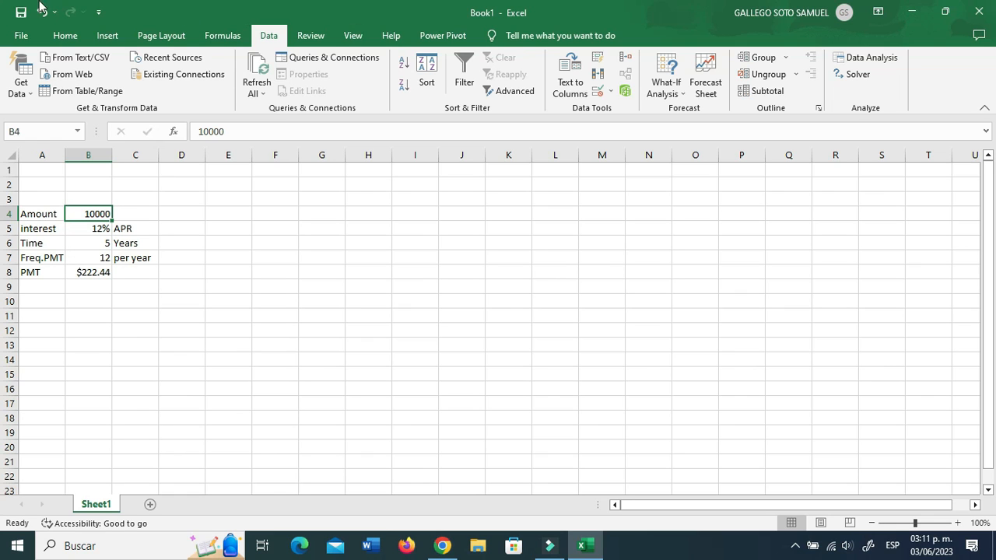
{"action": "left_click", "coordinate": [65, 35]}
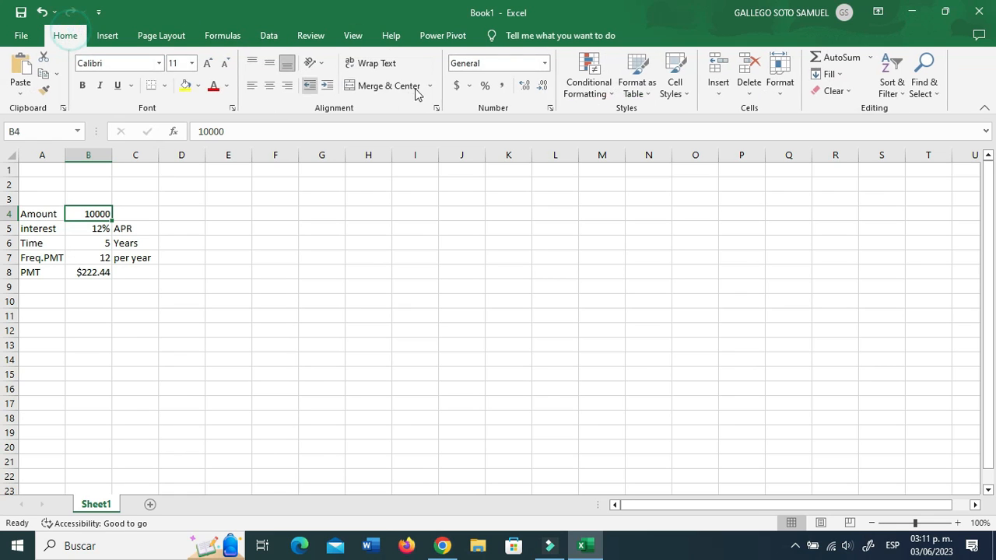
{"action": "left_click", "coordinate": [457, 86]}
{"action": "left_click", "coordinate": [143, 313]}
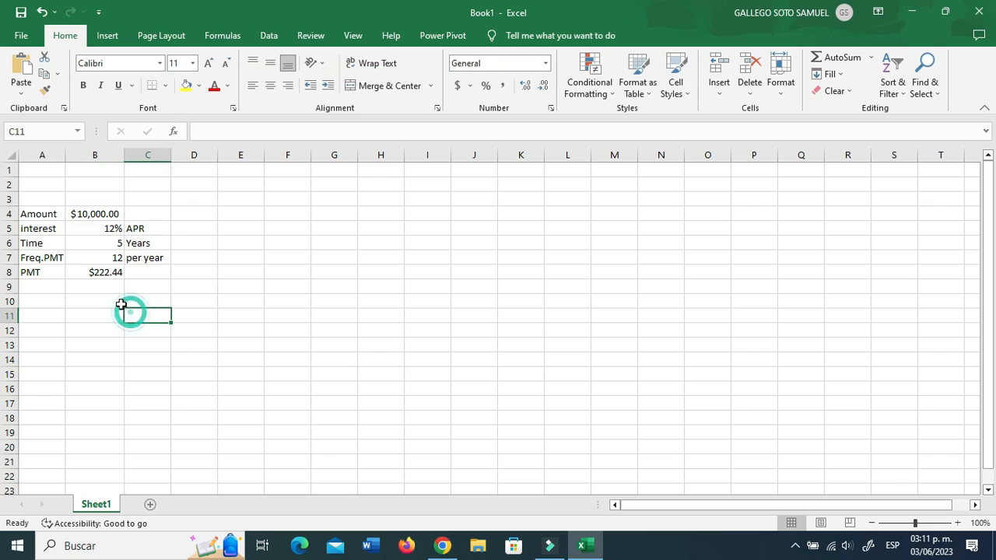
{"action": "left_click", "coordinate": [113, 276]}
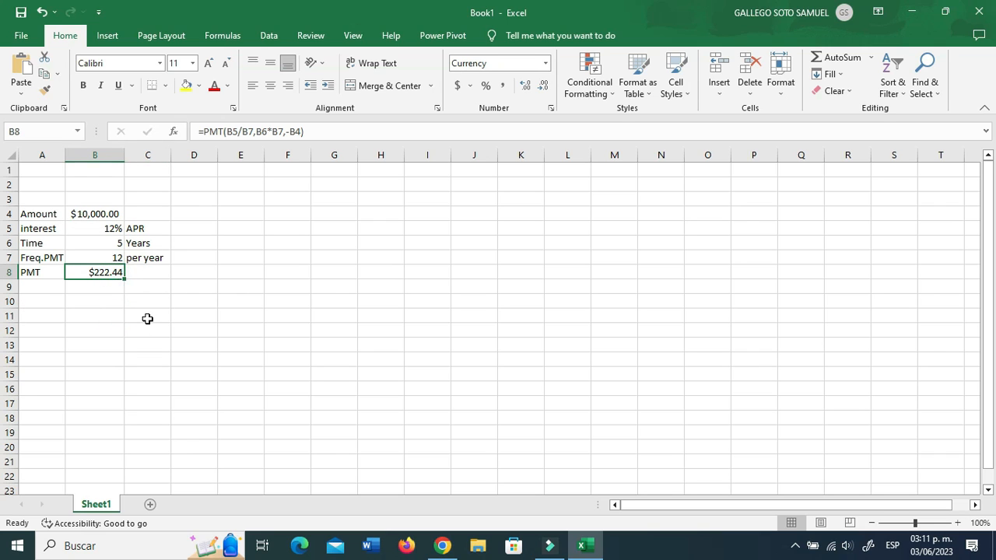
{"action": "key", "text": "Down"}
{"action": "key", "text": "Down"}
{"action": "key", "text": "Down"}
{"action": "key", "text": "Down"}
{"action": "key", "text": "Up"}
{"action": "key", "text": "Up"}
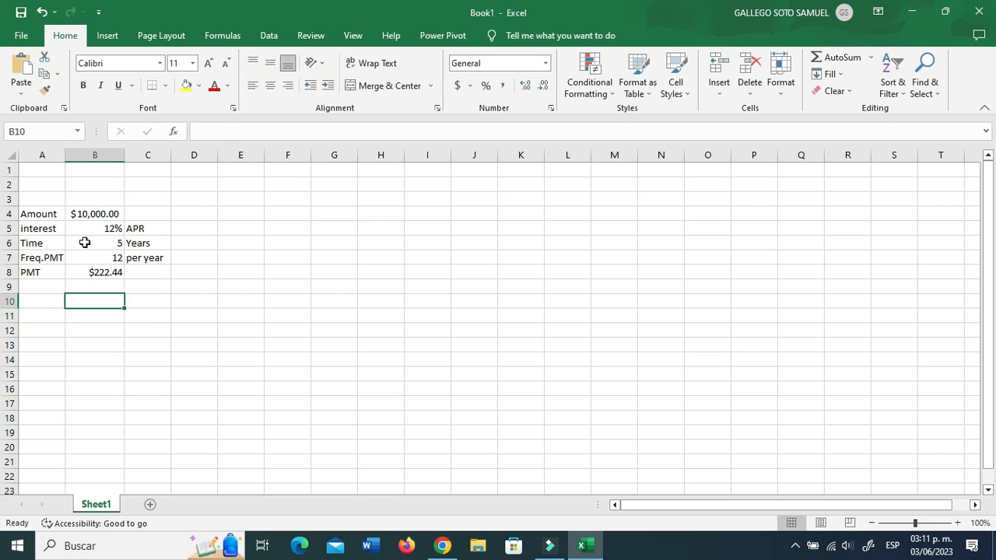
Step: Copy the loan labels from A4:A8 to I4:I8 and widen column I to fit them
{"action": "left_click_drag", "start_coordinate": [31, 212], "coordinate": [36, 272]}
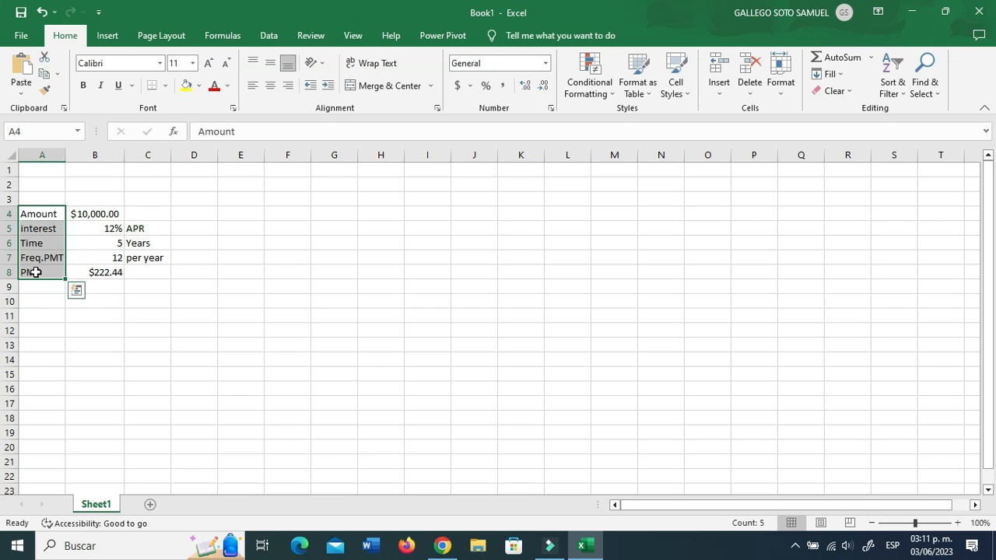
{"action": "key", "text": "ctrl+c"}
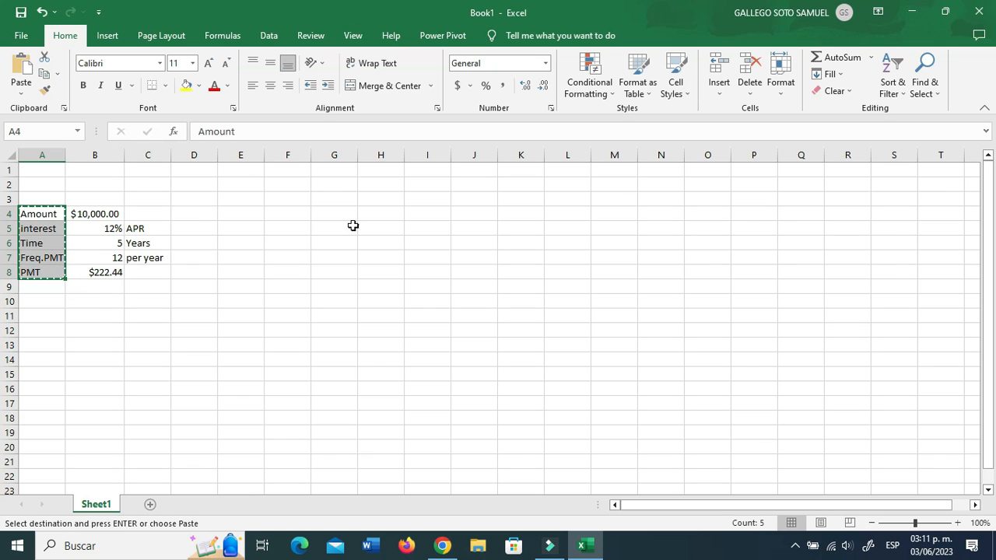
{"action": "left_click", "coordinate": [410, 214]}
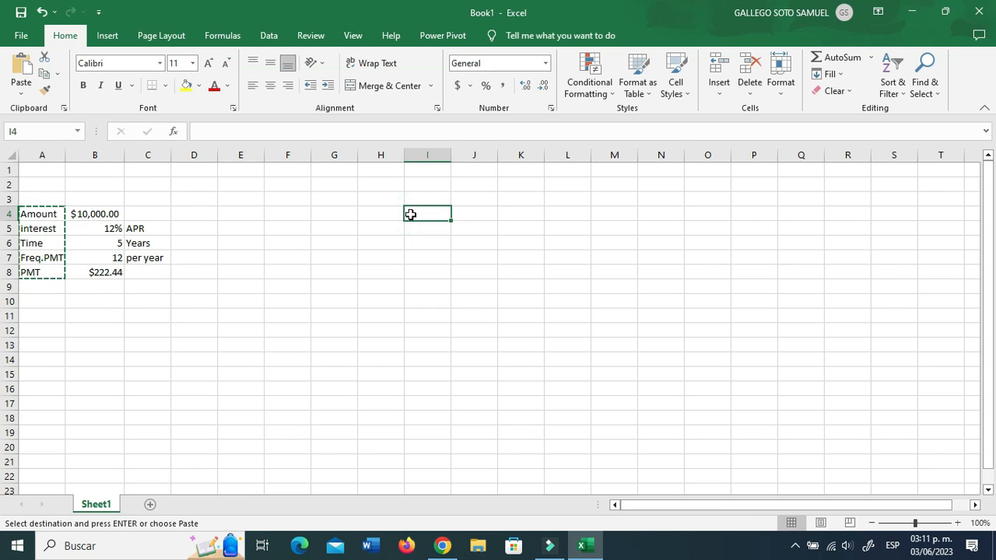
{"action": "key", "text": "ctrl+v"}
{"action": "left_click", "coordinate": [465, 214]}
{"action": "left_click_drag", "start_coordinate": [452, 155], "coordinate": [457, 155]}
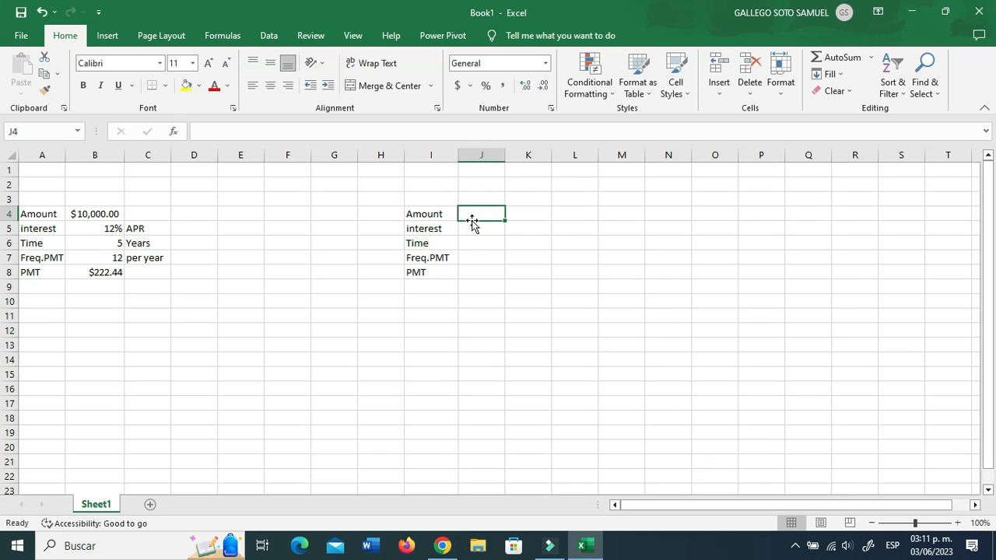
Step: Enter the amount 10000 in J4, the interest 12% in J5 and the rate type "APY" in K5
{"action": "type", "text": "10000"}
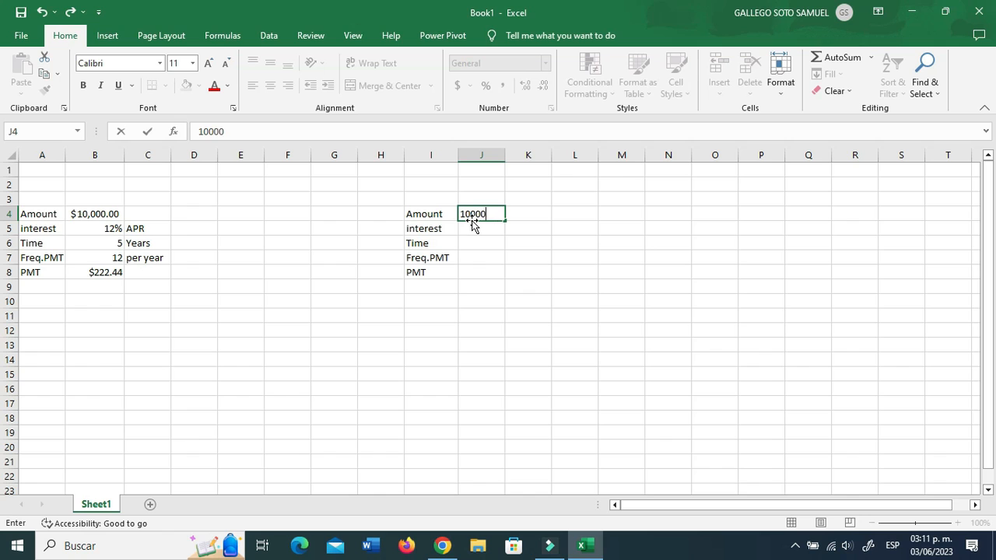
{"action": "key", "text": "Return"}
{"action": "type", "text": "12"}
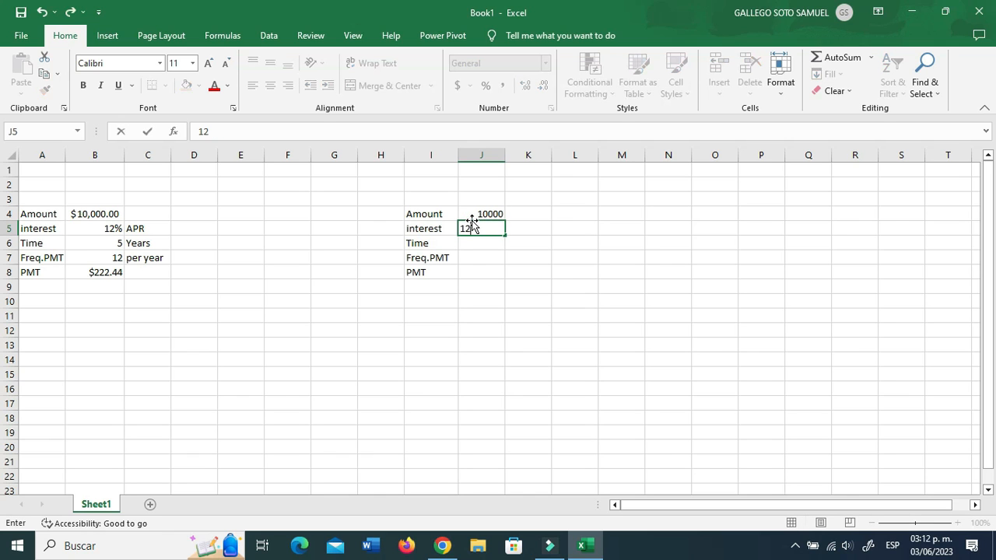
{"action": "key", "text": "Tab"}
{"action": "type", "text": "AP"}
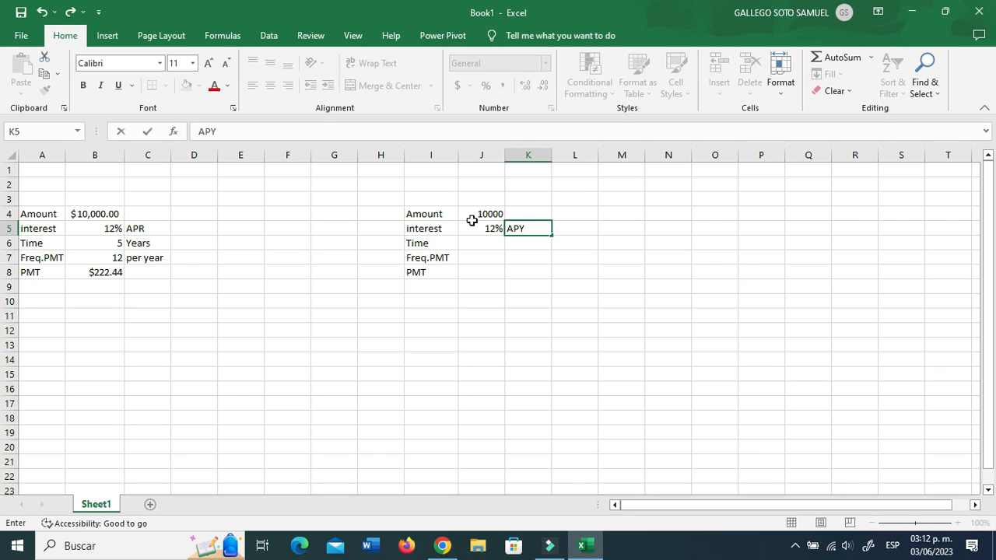
{"action": "key", "text": "Return"}
Step: Enter a time of 5 in J6 and a payment frequency of 12 in J7
{"action": "key", "text": "Left"}
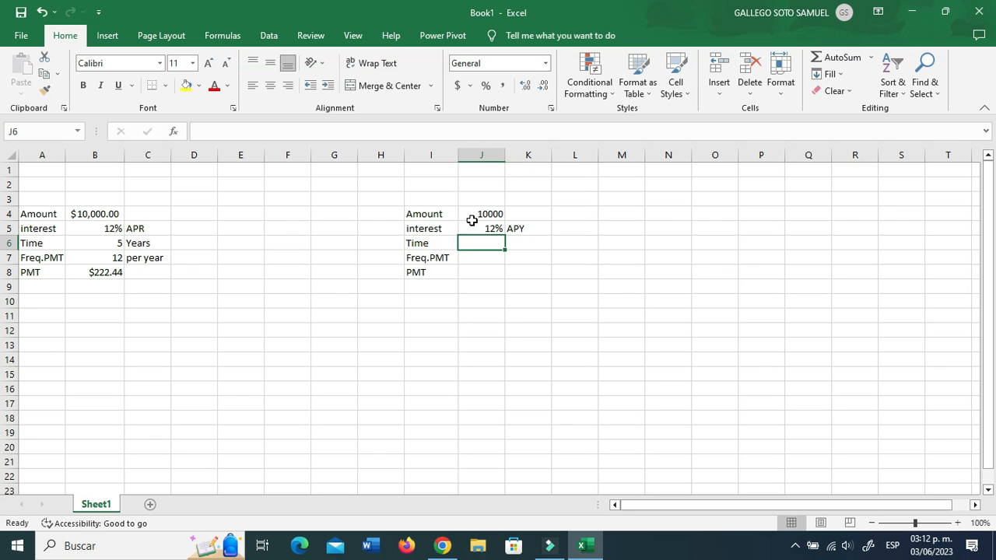
{"action": "type", "text": "5"}
{"action": "key", "text": "Return"}
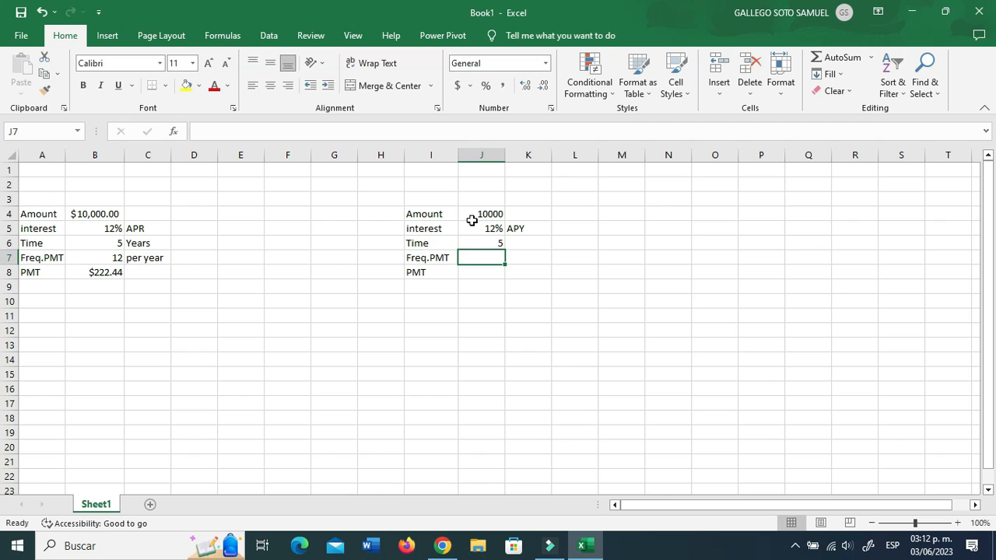
{"action": "type", "text": "12"}
{"action": "key", "text": "Return"}
{"action": "key", "text": "Right"}
{"action": "key", "text": "Up"}
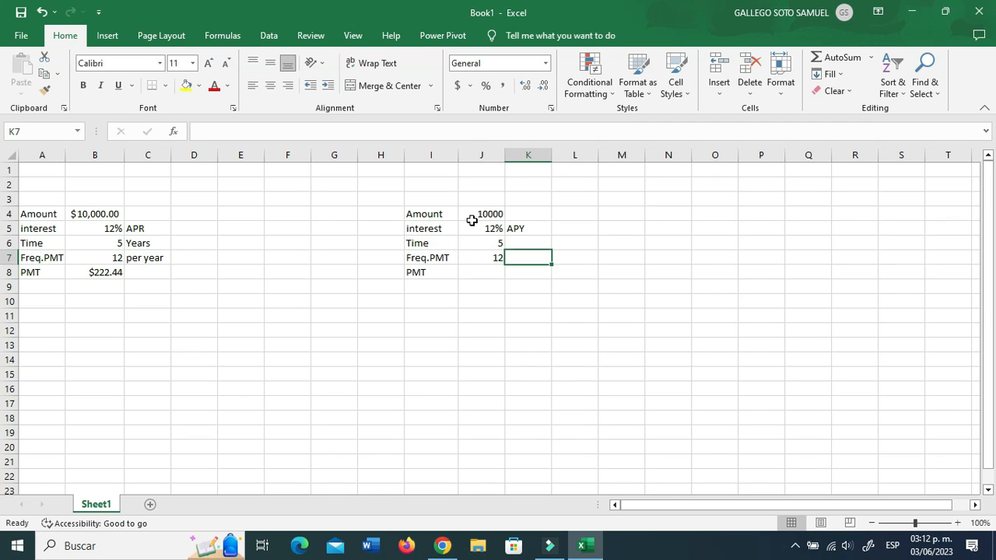
Step: Copy the unit labels "Years" and "per year" from C6:C7 to K6:K7
{"action": "left_click_drag", "start_coordinate": [150, 248], "coordinate": [148, 259]}
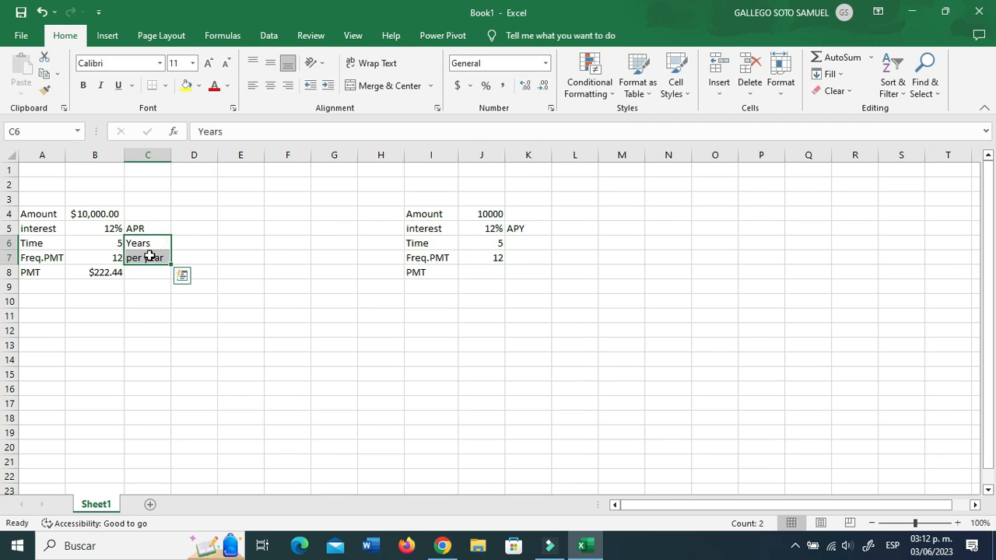
{"action": "key", "text": "ctrl+c"}
{"action": "left_click", "coordinate": [534, 244]}
{"action": "key", "text": "ctrl+v"}
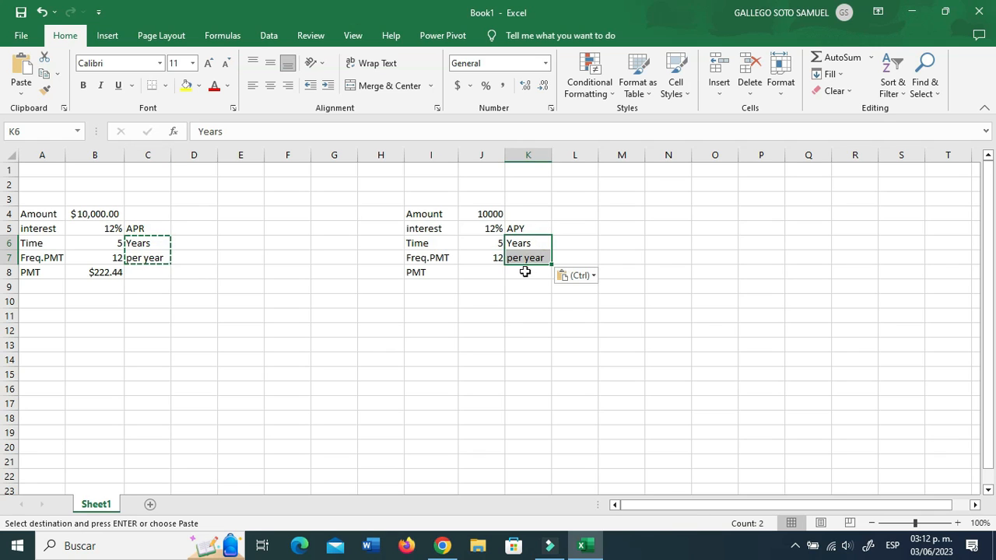
{"action": "key", "text": "Escape"}
Step: Start a PMT formula in J8 with the periodic rate argument (1+J5)^(1/J7)-1
{"action": "left_click", "coordinate": [478, 274]}
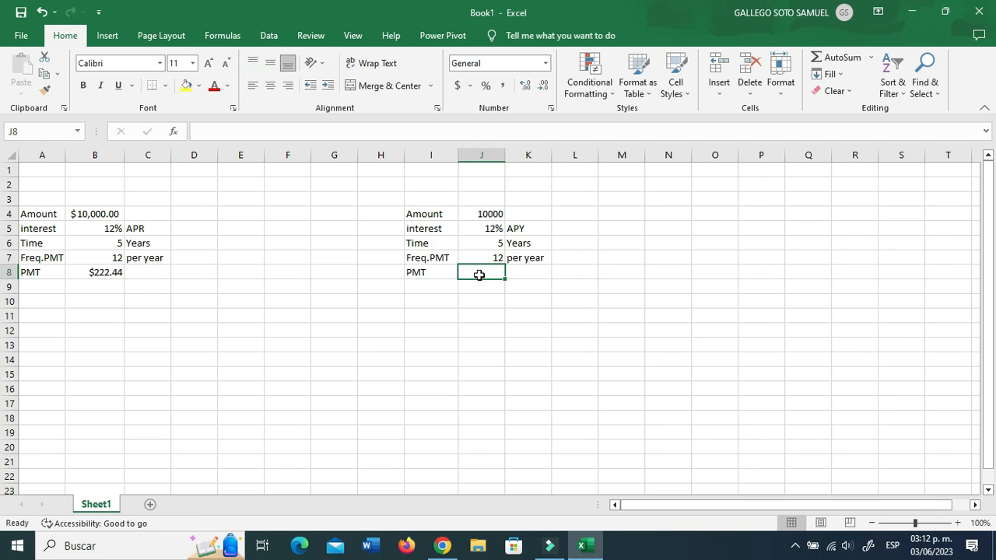
{"action": "type", "text": "=pmt"}
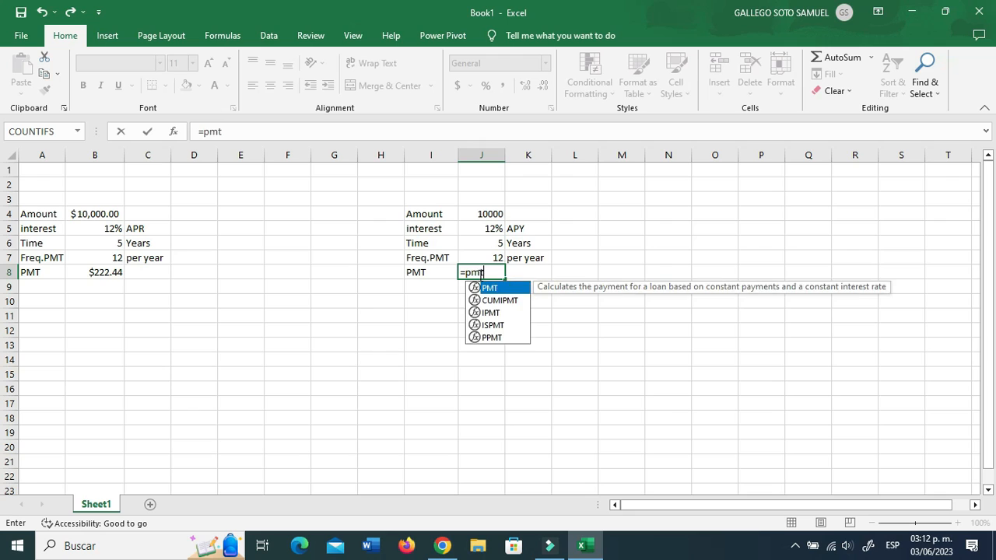
{"action": "type", "text": "("}
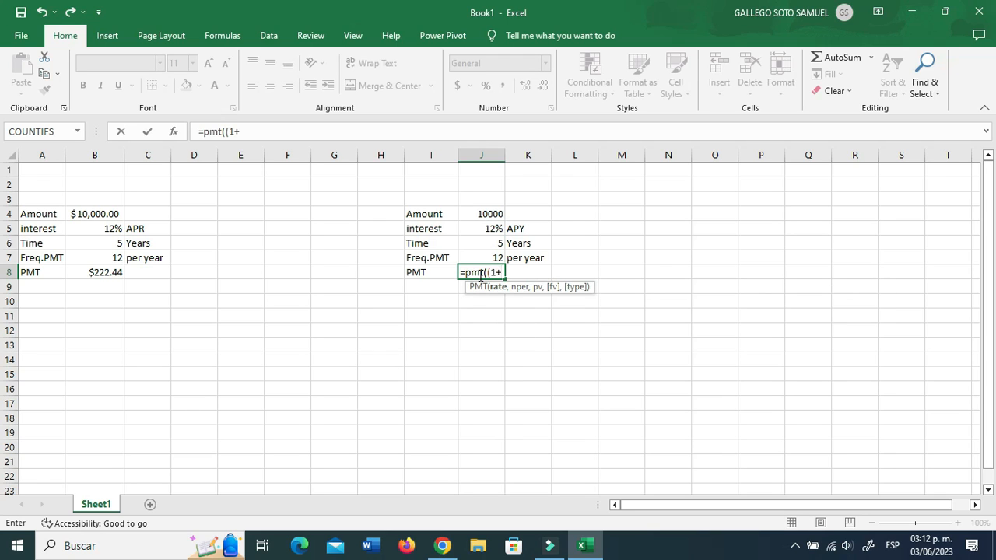
{"action": "type", "text": "(1+"}
{"action": "key", "text": "Up"}
{"action": "key", "text": "Up"}
{"action": "key", "text": "Up"}
{"action": "type", "text": ")"}
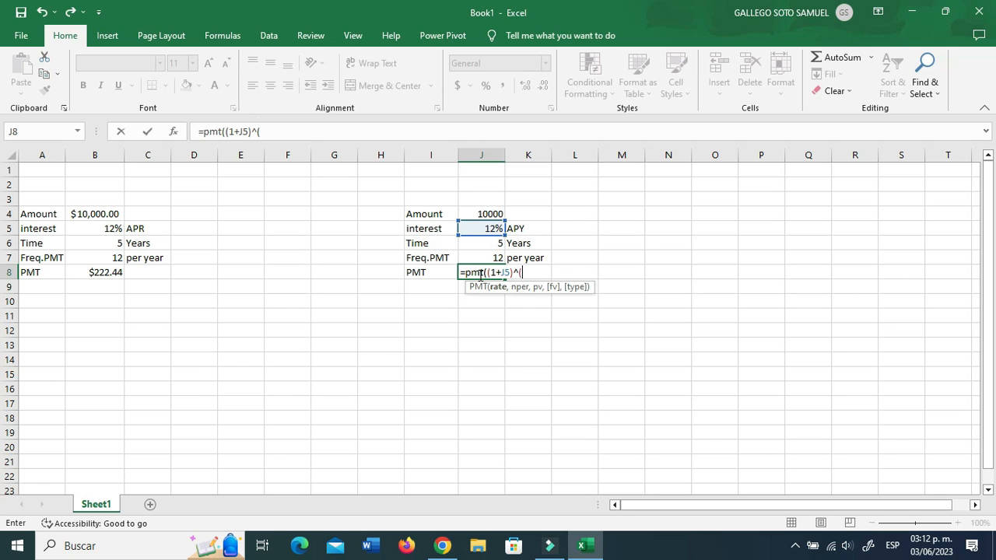
{"action": "type", "text": "^(1/"}
{"action": "key", "text": "Up"}
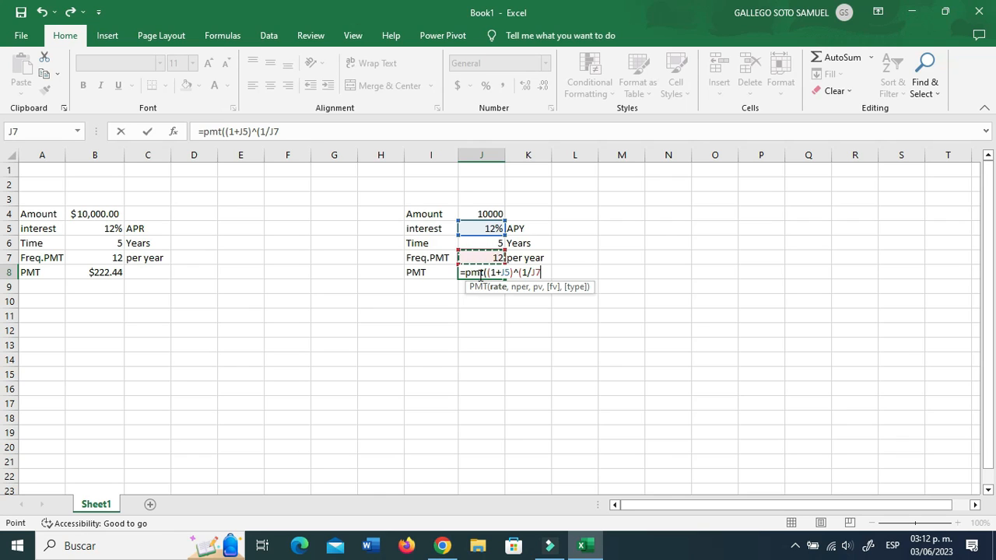
{"action": "type", "text": ")-1,"}
Step: Set the formula's number-of-periods argument to J6*J7
{"action": "key", "text": "Up"}
{"action": "key", "text": "Up"}
{"action": "key", "text": "Up"}
{"action": "key", "text": "Down"}
{"action": "type", "text": "*"}
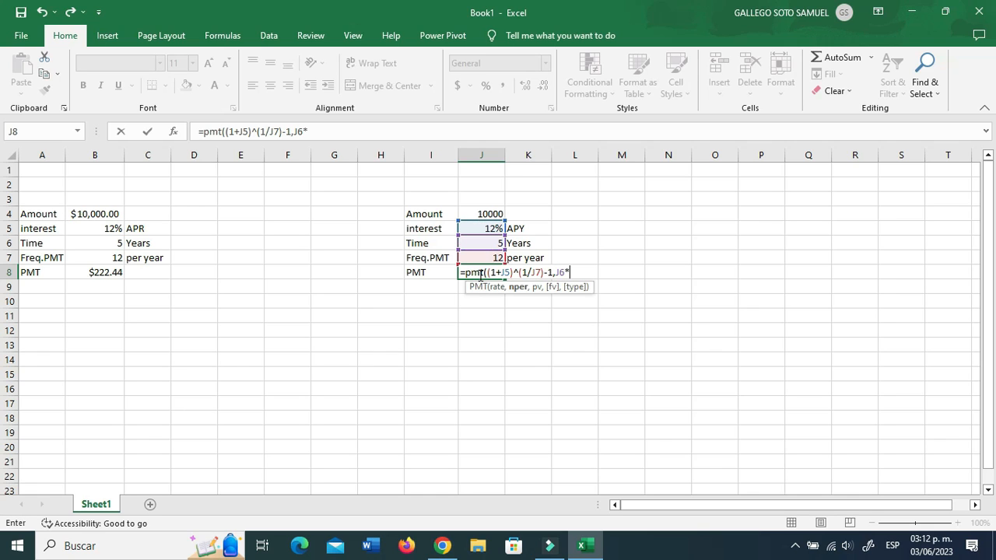
{"action": "key", "text": "Up"}
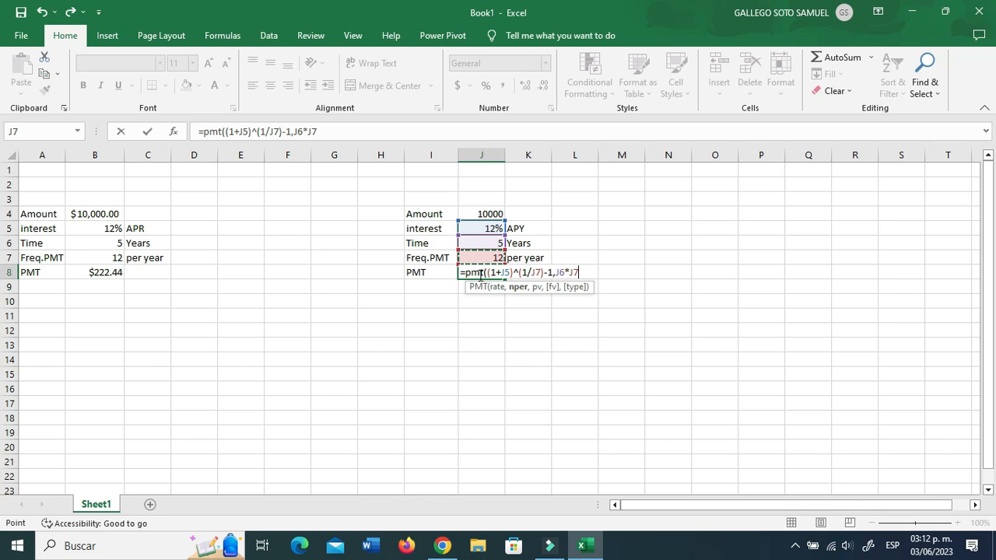
{"action": "type", "text": ","}
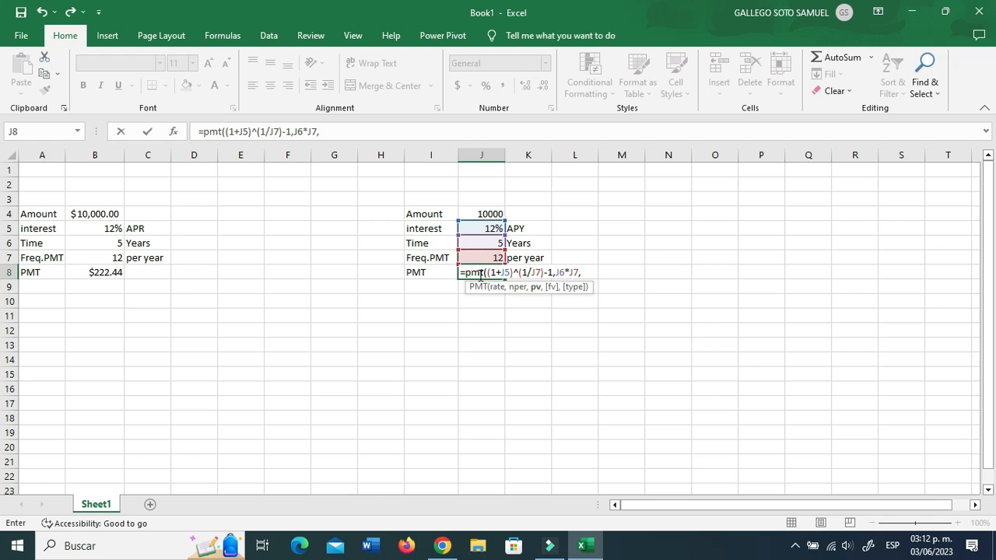
Step: Enter -J4 as the present value and complete the PMT formula in J8 with its closing parenthesis
{"action": "type", "text": "-"}
{"action": "key", "text": "Up"}
{"action": "key", "text": "Up"}
{"action": "key", "text": "Up"}
{"action": "key", "text": "Up"}
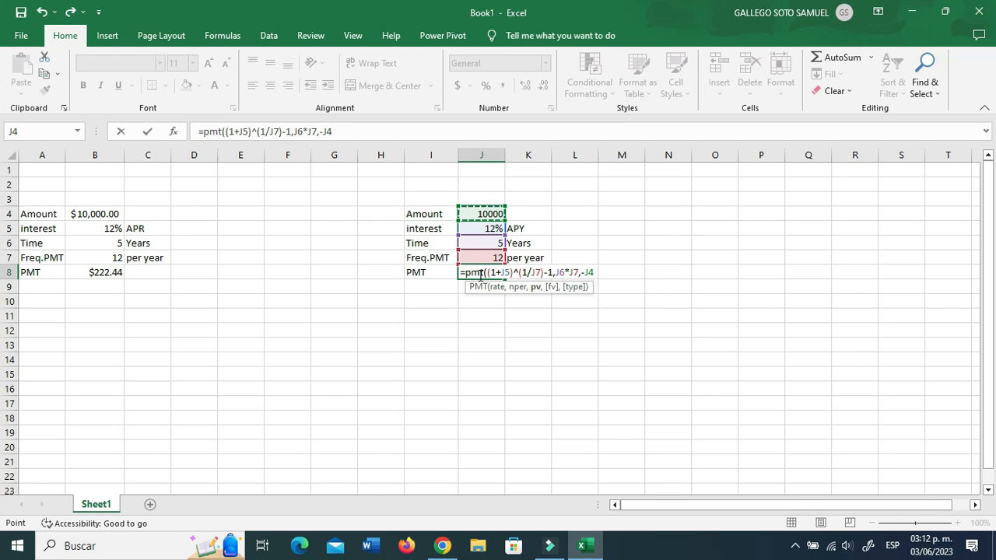
{"action": "key", "text": "Return"}
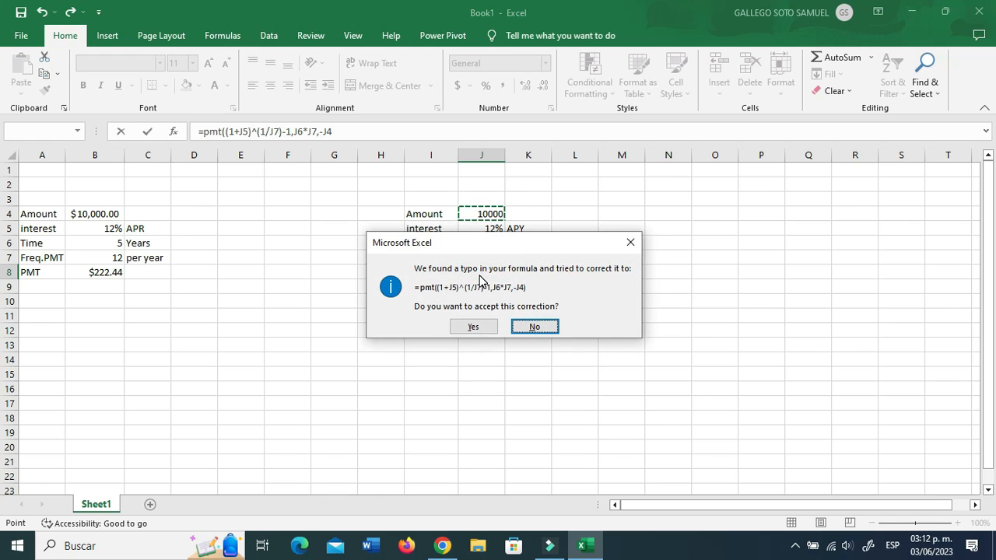
{"action": "key", "text": "Return"}
{"action": "key", "text": "Return"}
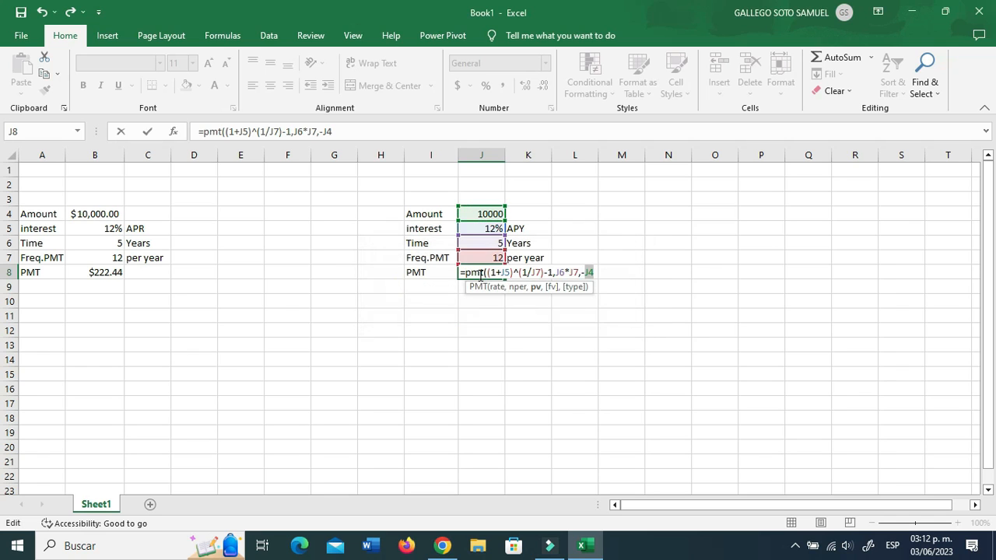
{"action": "left_click", "coordinate": [594, 270]}
{"action": "type", "text": ")"}
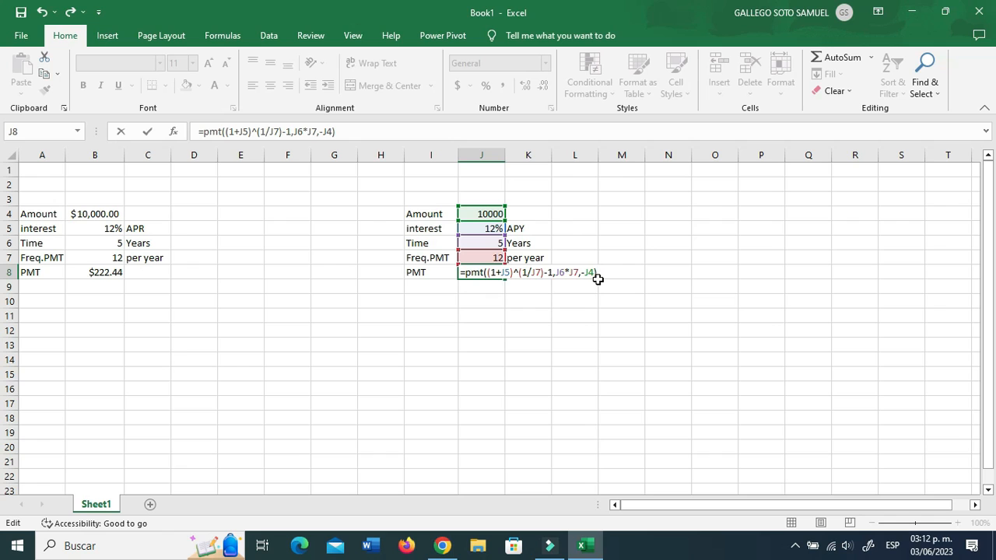
{"action": "key", "text": "Return"}
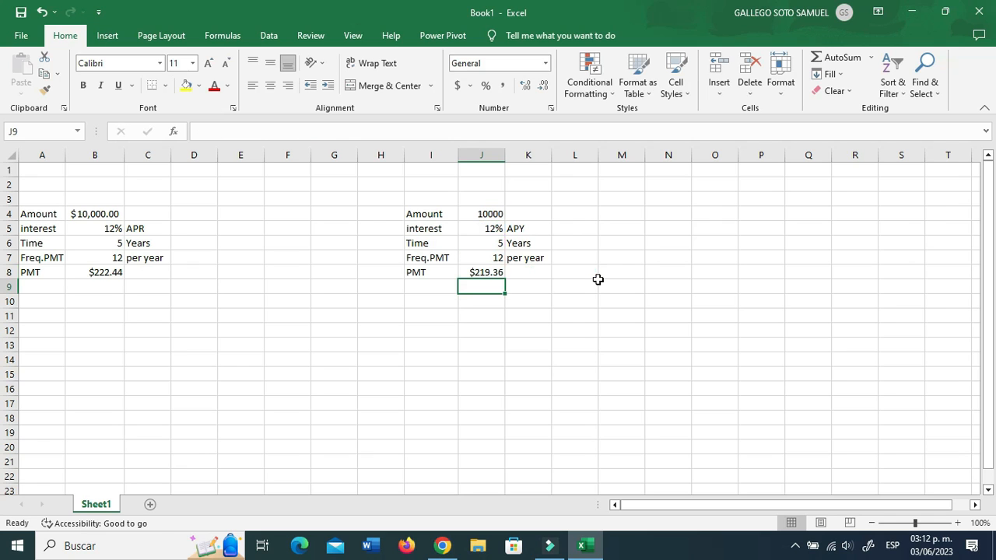
Step: Review the rate, nper and pv arguments of the PMT formula in J8
{"action": "key", "text": "Up"}
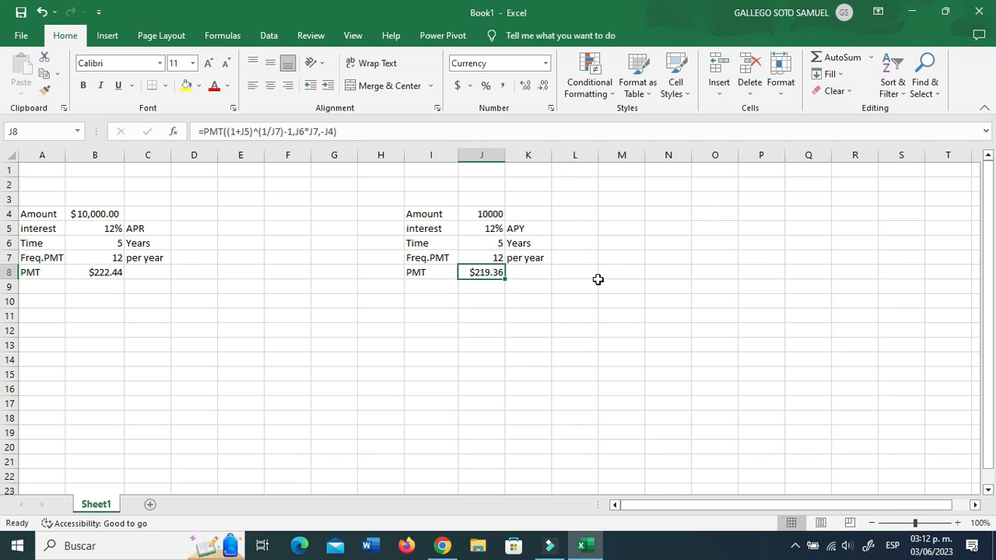
{"action": "double_click", "coordinate": [498, 270]}
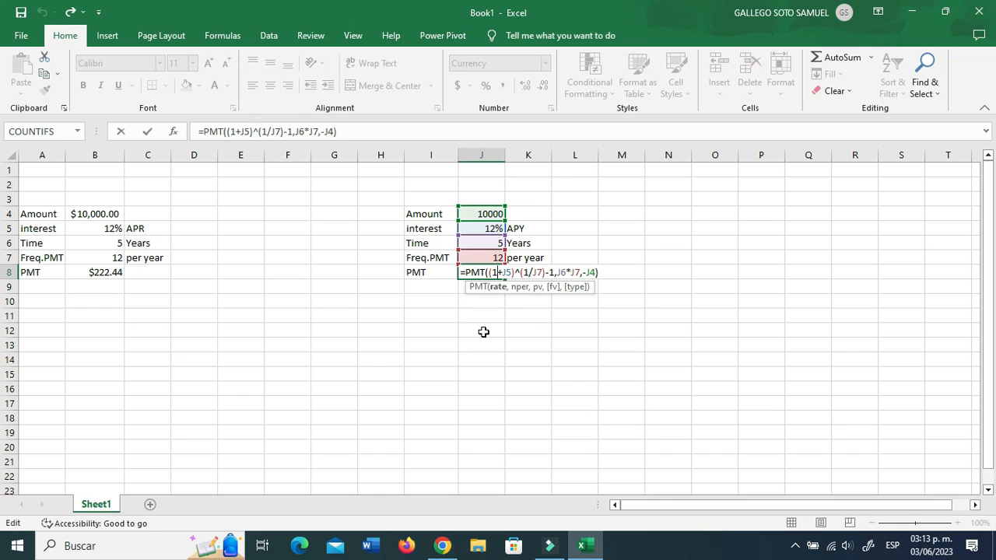
{"action": "left_click", "coordinate": [523, 274]}
{"action": "left_click", "coordinate": [561, 271]}
{"action": "left_click", "coordinate": [574, 270]}
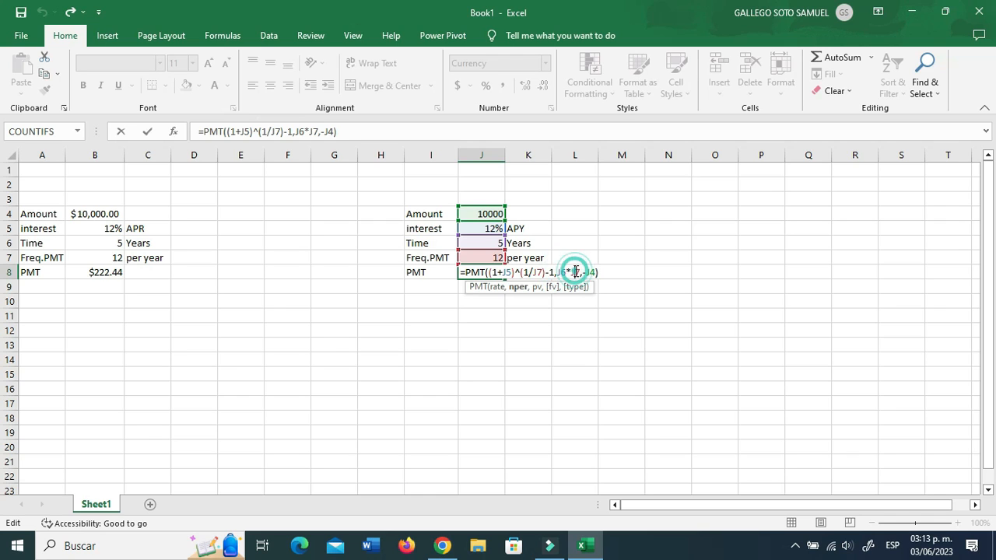
{"action": "left_click", "coordinate": [596, 272]}
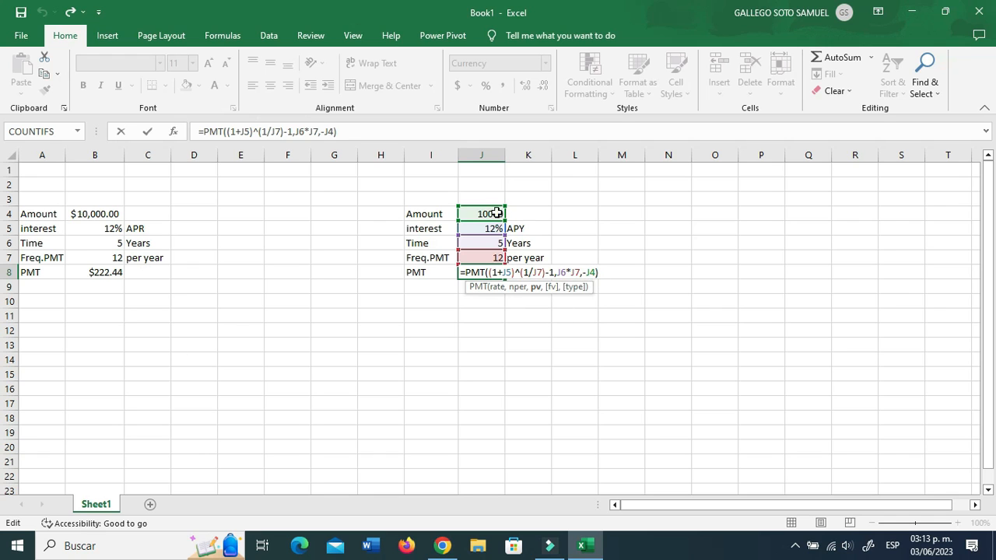
{"action": "key", "text": "ctrl+Return"}
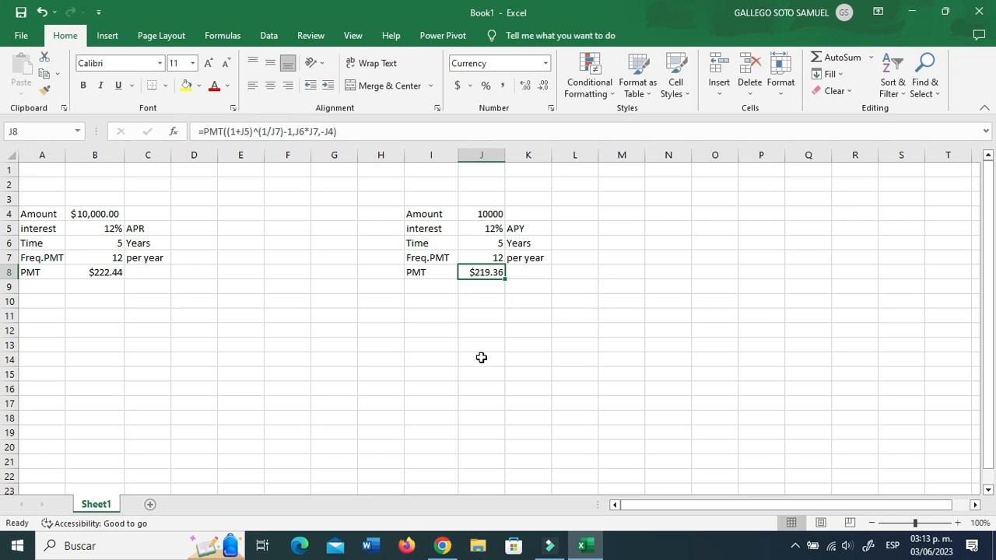
{"action": "left_click", "coordinate": [481, 348]}
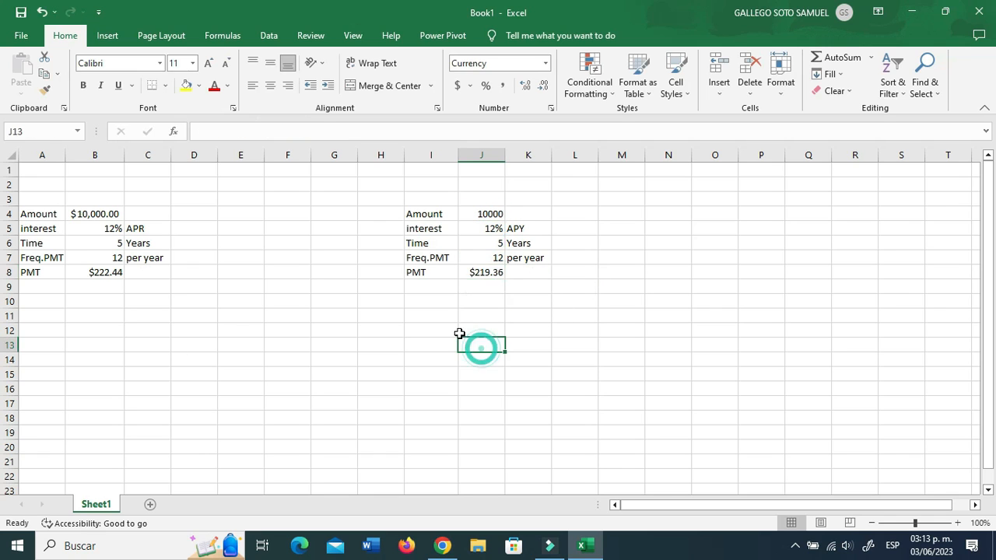
{"action": "left_click", "coordinate": [474, 273]}
{"action": "left_click", "coordinate": [433, 311]}
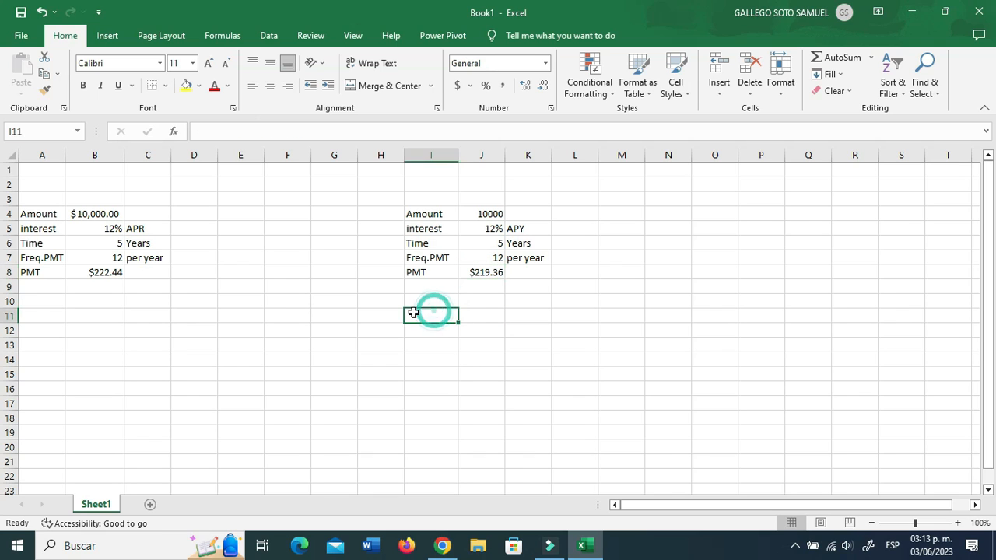
{"action": "left_click", "coordinate": [149, 315]}
{"action": "left_click", "coordinate": [96, 356]}
{"action": "left_click", "coordinate": [40, 355]}
{"action": "left_click", "coordinate": [50, 344]}
Step: Compare the PMT formulas in J8 and B8, checking the APR block's interest and payment frequency cells
{"action": "left_click", "coordinate": [476, 274]}
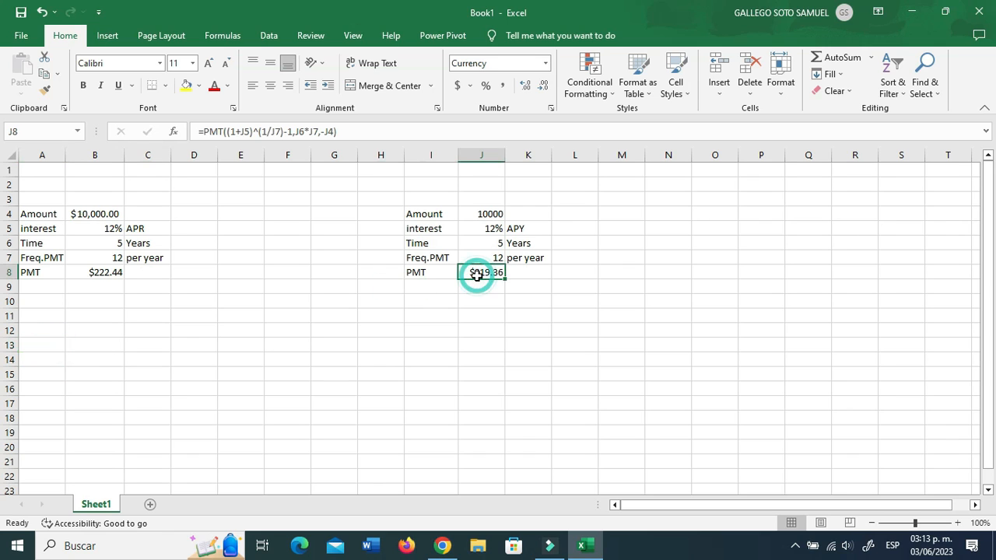
{"action": "left_click", "coordinate": [89, 354]}
{"action": "left_click", "coordinate": [109, 284]}
{"action": "left_click", "coordinate": [109, 271]}
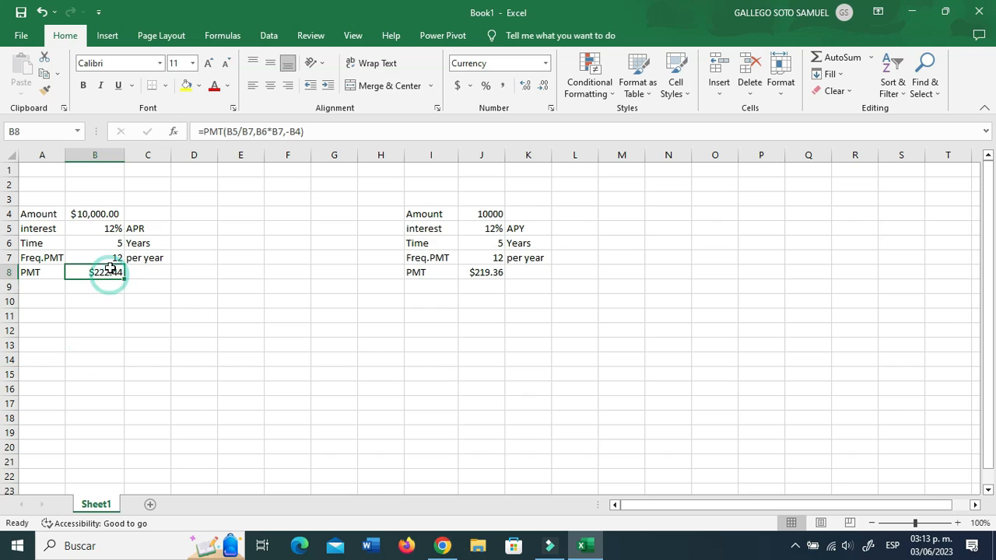
{"action": "left_click", "coordinate": [118, 227]}
{"action": "left_click", "coordinate": [131, 229]}
{"action": "left_click", "coordinate": [106, 257]}
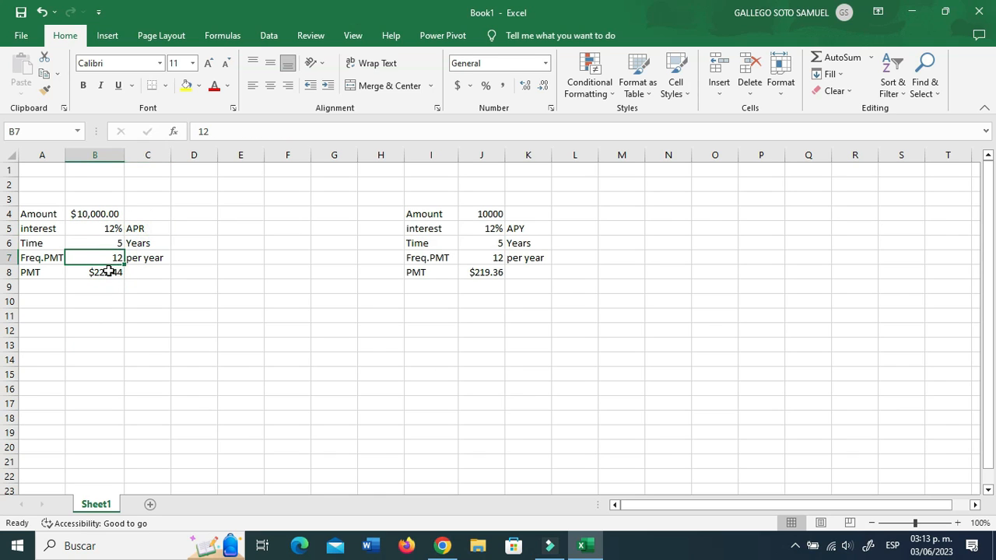
{"action": "left_click", "coordinate": [108, 272]}
{"action": "left_click", "coordinate": [251, 131]}
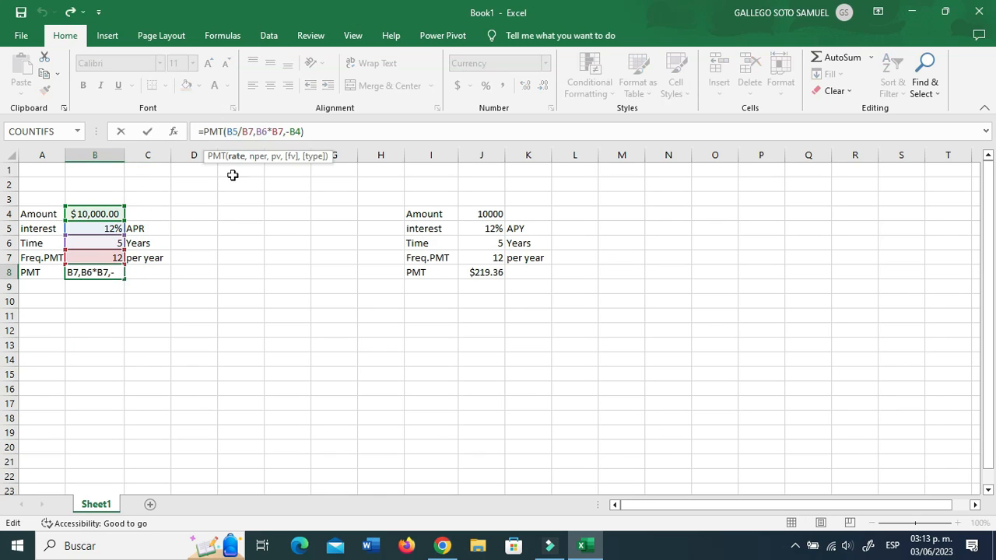
{"action": "key", "text": "Escape"}
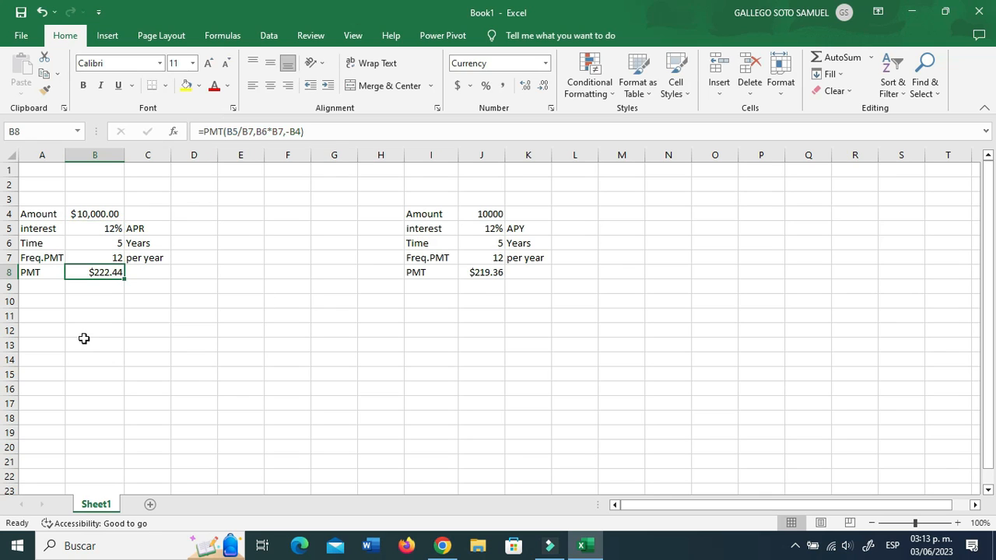
Step: Enter the values 1, 2, 3, 4 and 12 down cells B12:B16
{"action": "left_click", "coordinate": [87, 343]}
{"action": "left_click", "coordinate": [99, 327]}
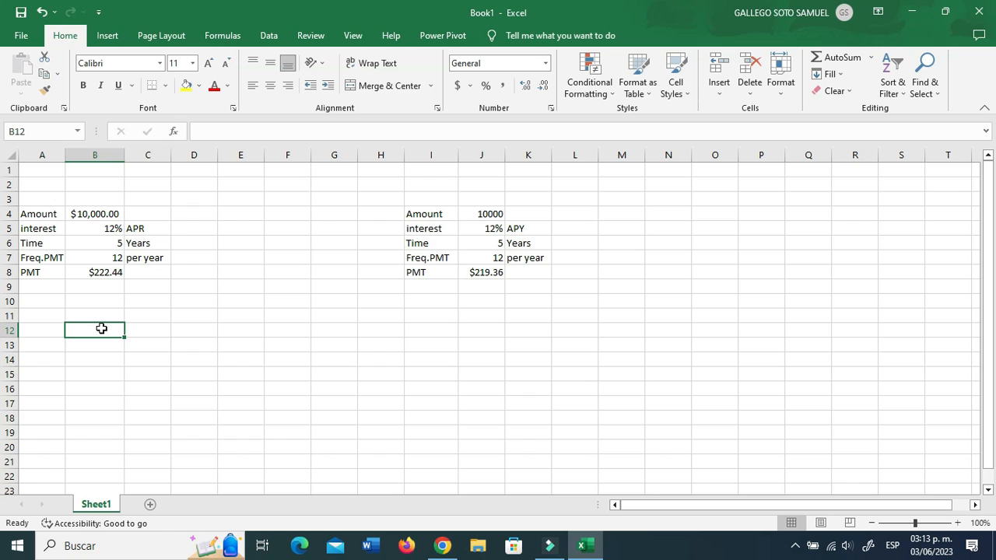
{"action": "type", "text": "1"}
{"action": "key", "text": "Return"}
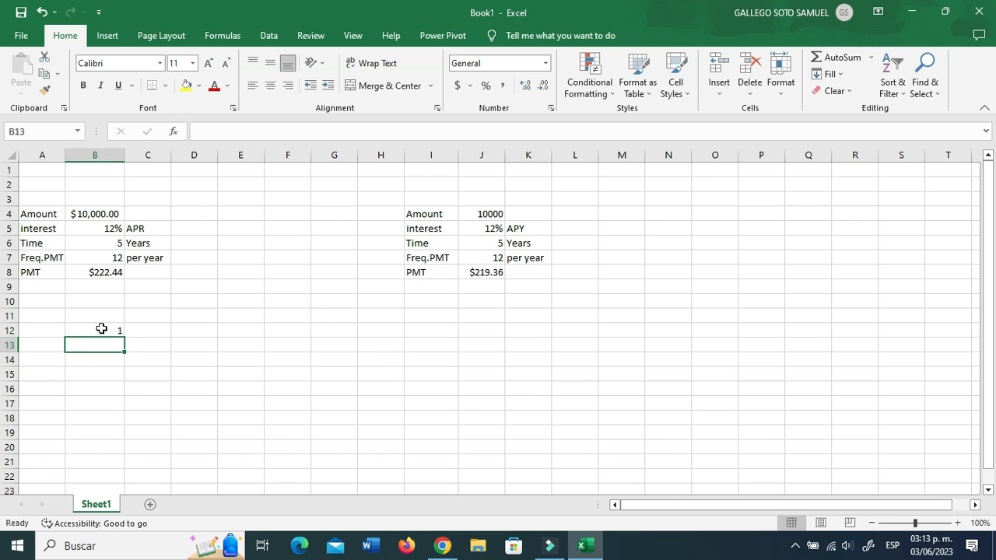
{"action": "type", "text": "2"}
{"action": "key", "text": "Return"}
{"action": "type", "text": "3"}
{"action": "key", "text": "Return"}
{"action": "type", "text": "4"}
{"action": "key", "text": "Return"}
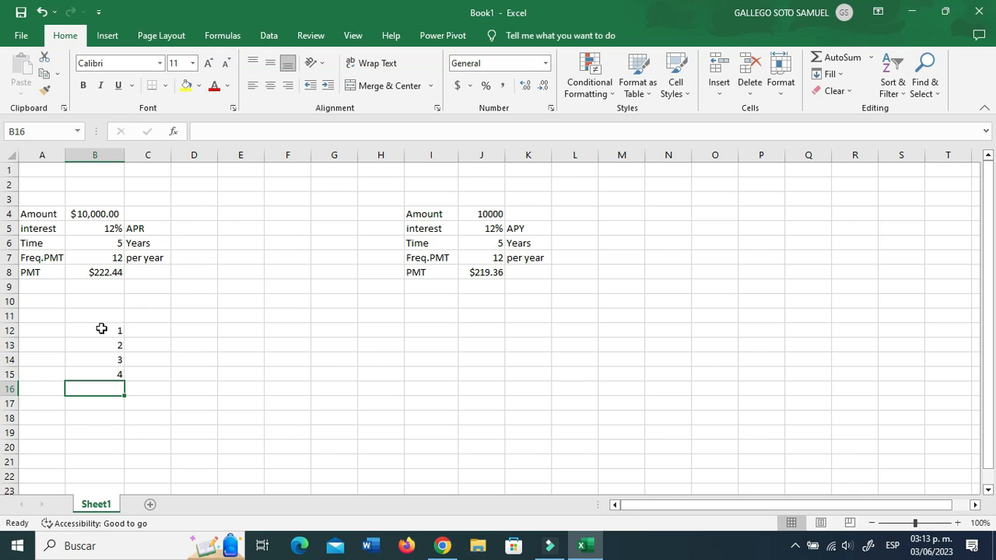
{"action": "type", "text": "12"}
{"action": "key", "text": "Return"}
{"action": "key", "text": "Up"}
{"action": "left_click", "coordinate": [102, 328]}
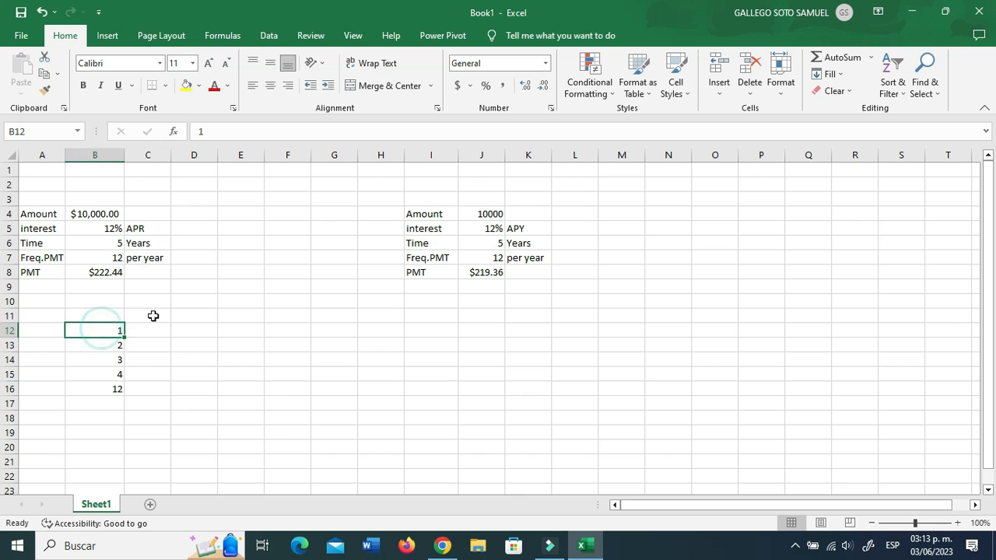
Step: Build a row of amounts starting with 8000 in C11, filling the formula +C11+1000 from D11 across to G11
{"action": "left_click", "coordinate": [154, 316]}
{"action": "type", "text": "800"}
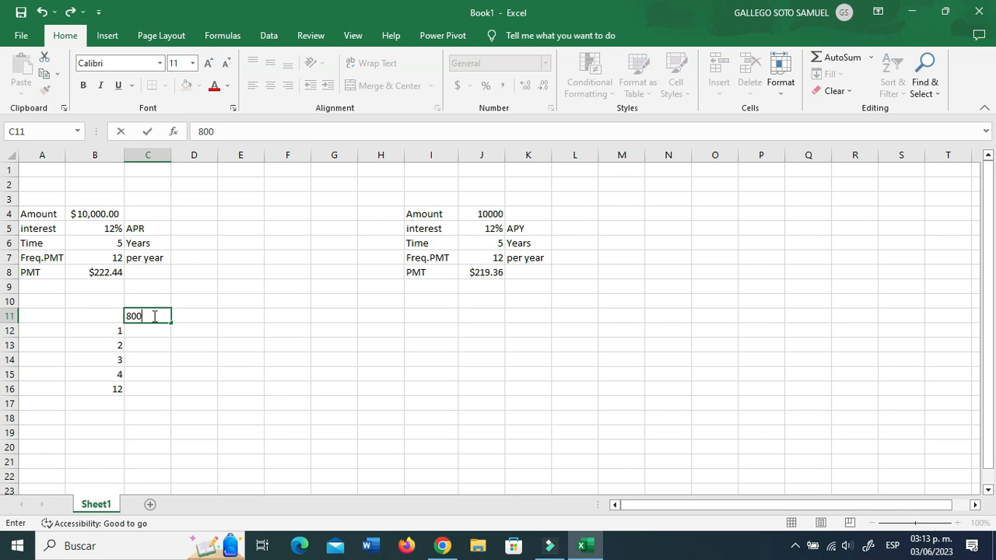
{"action": "key", "text": "Tab"}
{"action": "type", "text": "+"}
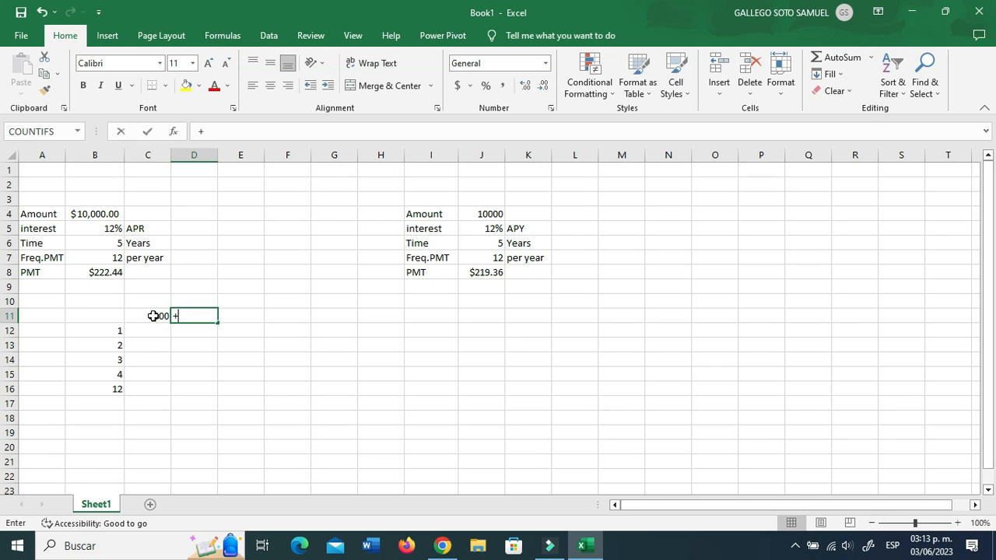
{"action": "left_click", "coordinate": [153, 316]}
{"action": "type", "text": "+1000"}
{"action": "key", "text": "Return"}
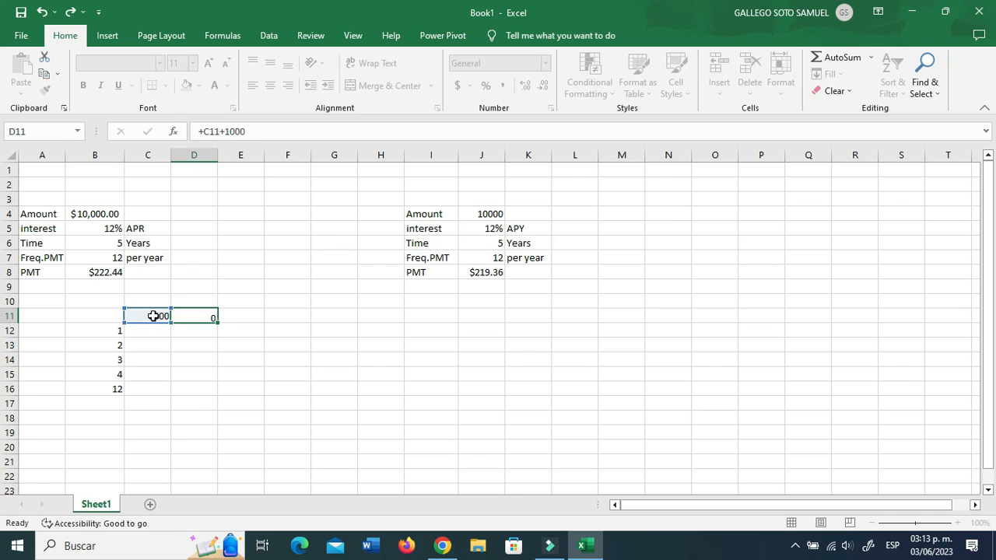
{"action": "key", "text": "Up"}
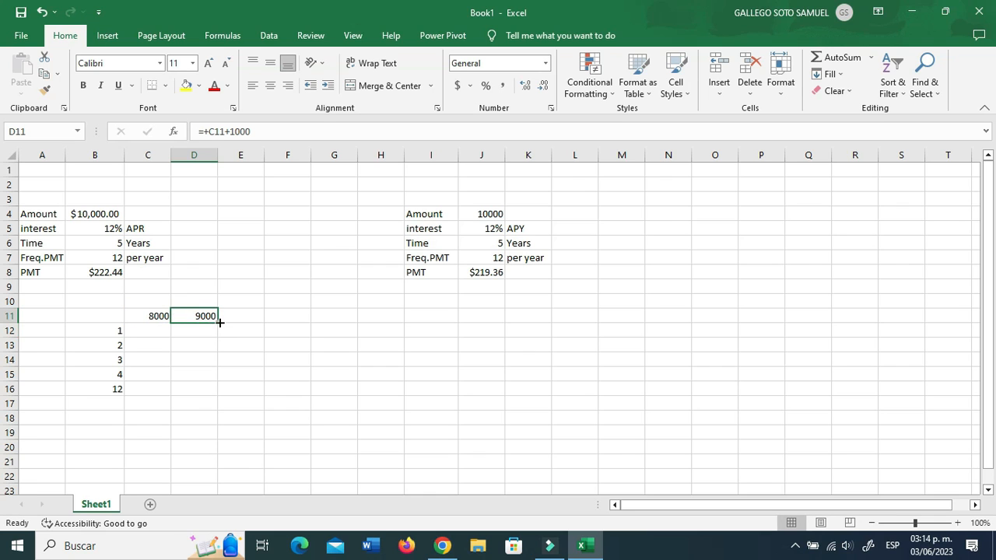
{"action": "left_click_drag", "start_coordinate": [217, 323], "coordinate": [363, 321]}
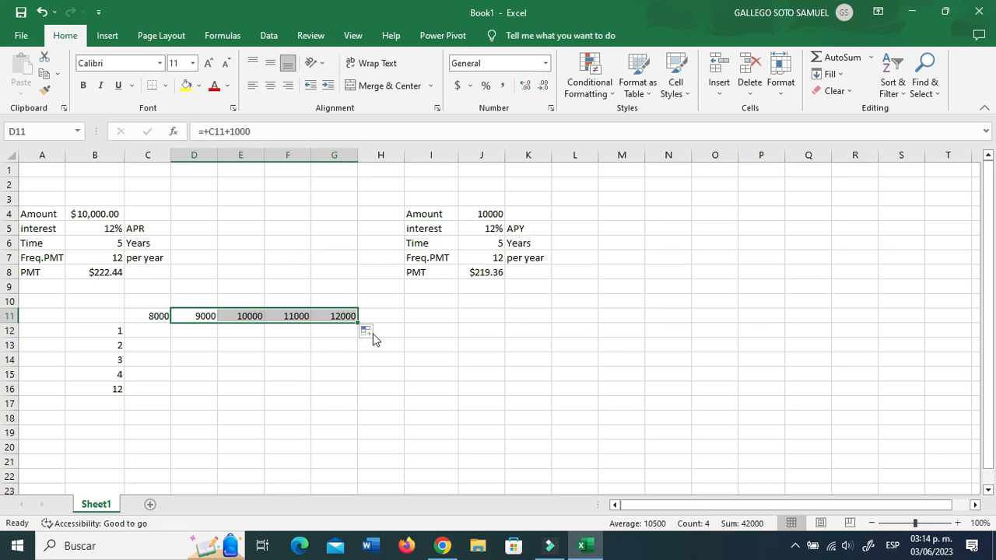
Step: Format the range B11:G11 holding the row of loan amounts with the dollar Accounting number format
{"action": "left_click", "coordinate": [268, 348]}
{"action": "left_click_drag", "start_coordinate": [160, 316], "coordinate": [338, 316]}
{"action": "left_click_drag", "start_coordinate": [112, 315], "coordinate": [334, 318]}
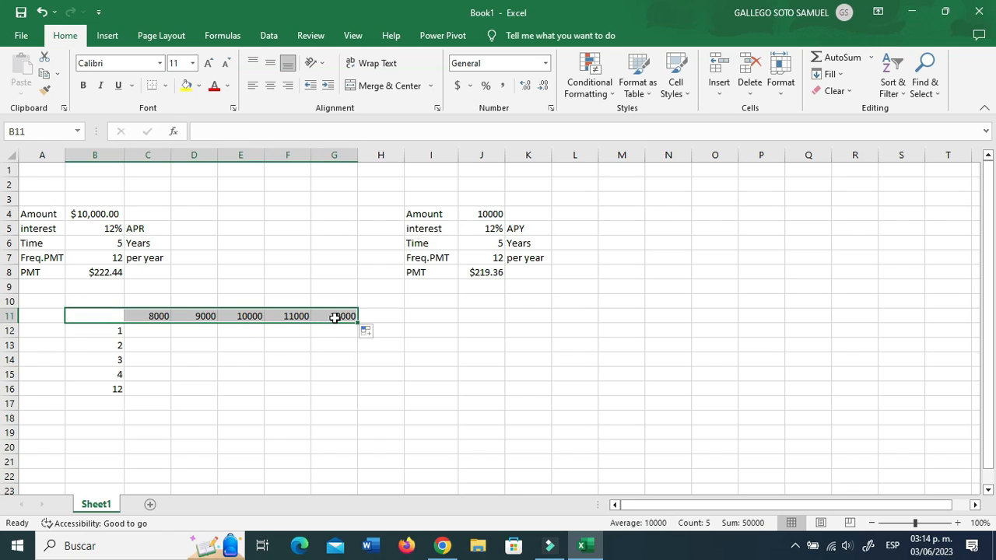
{"action": "left_click", "coordinate": [458, 85]}
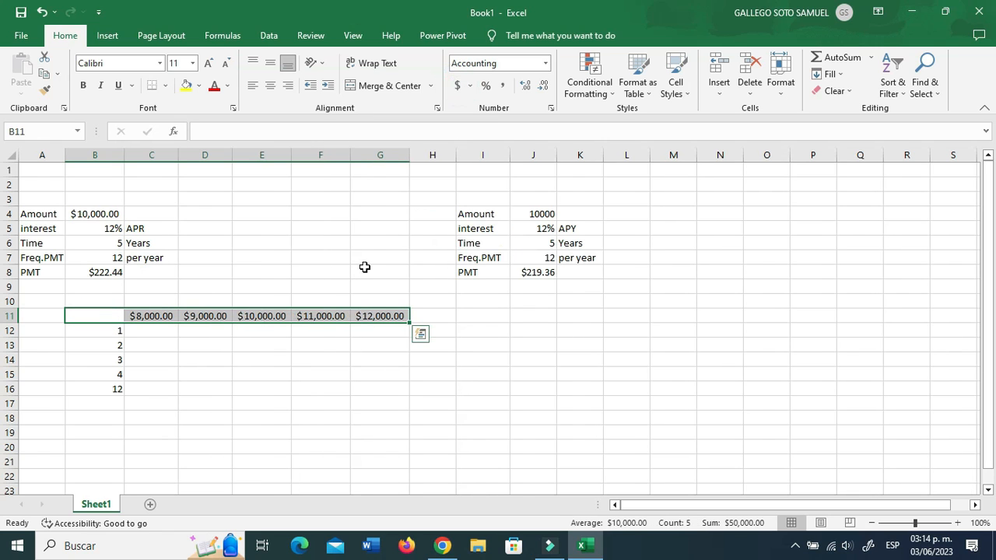
{"action": "left_click", "coordinate": [542, 85]}
{"action": "left_click", "coordinate": [542, 86]}
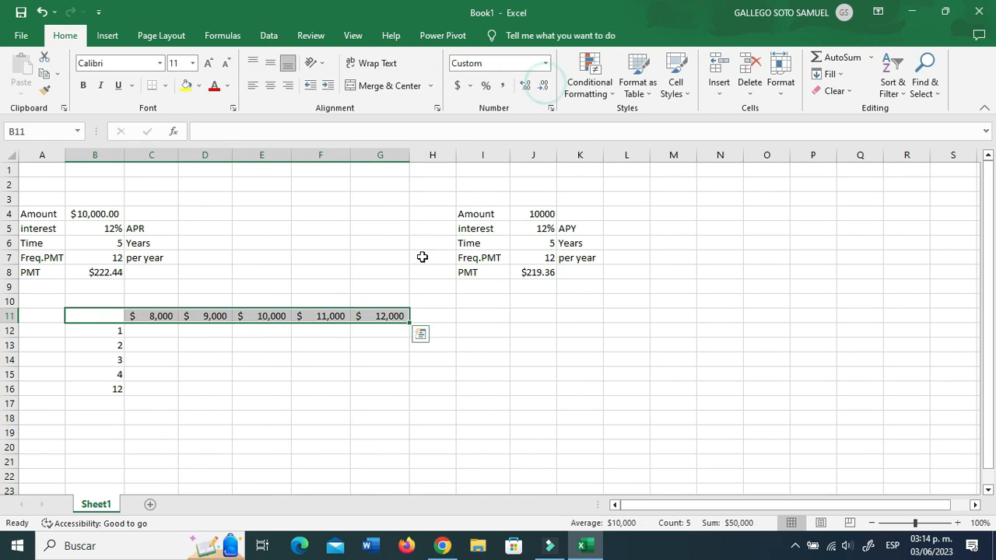
{"action": "left_click", "coordinate": [526, 86]}
{"action": "left_click", "coordinate": [525, 86]}
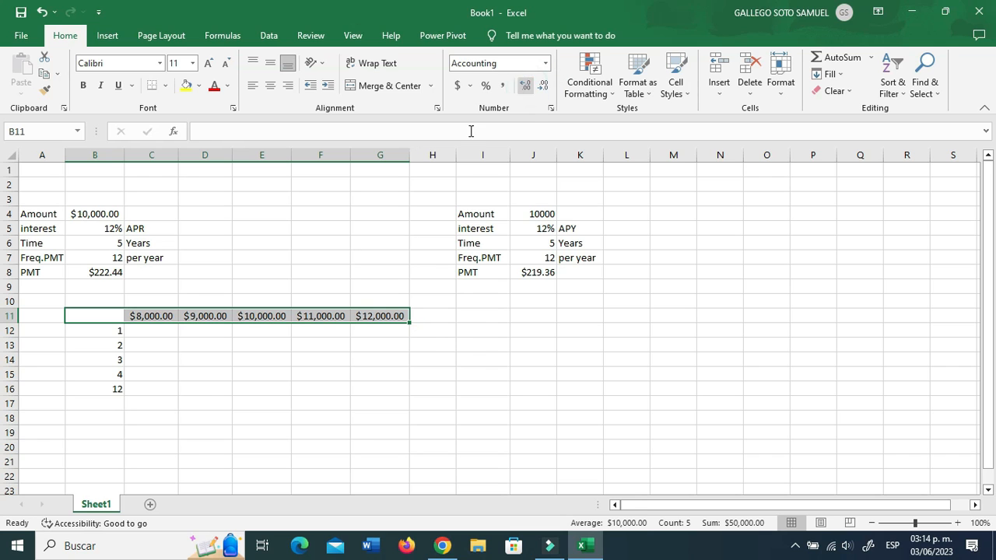
Step: Compare the row of loan amounts in C11:G11 with the original loan amount in B4
{"action": "left_click", "coordinate": [252, 329]}
{"action": "left_click", "coordinate": [117, 343]}
{"action": "left_click", "coordinate": [112, 316]}
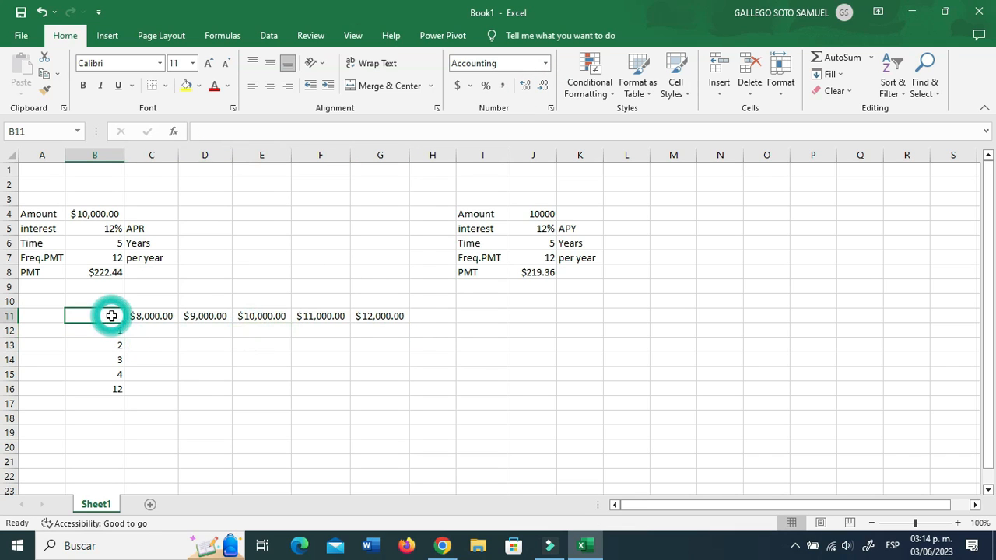
{"action": "left_click", "coordinate": [148, 319]}
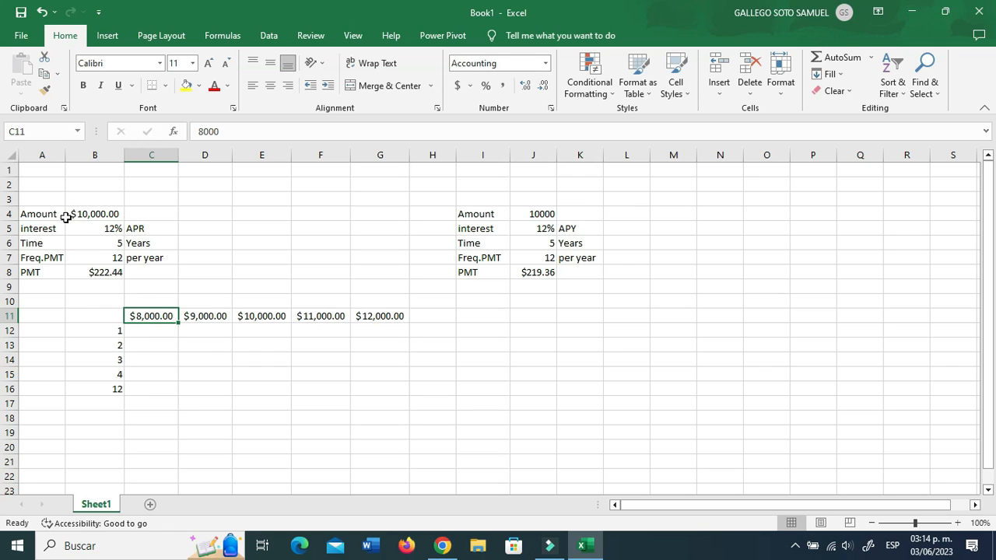
{"action": "left_click", "coordinate": [98, 217]}
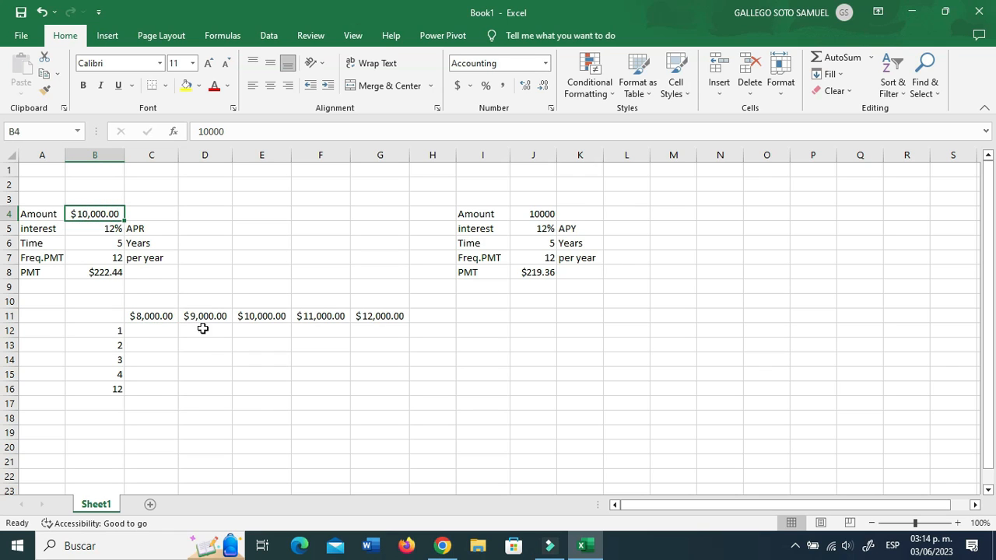
{"action": "left_click", "coordinate": [383, 318]}
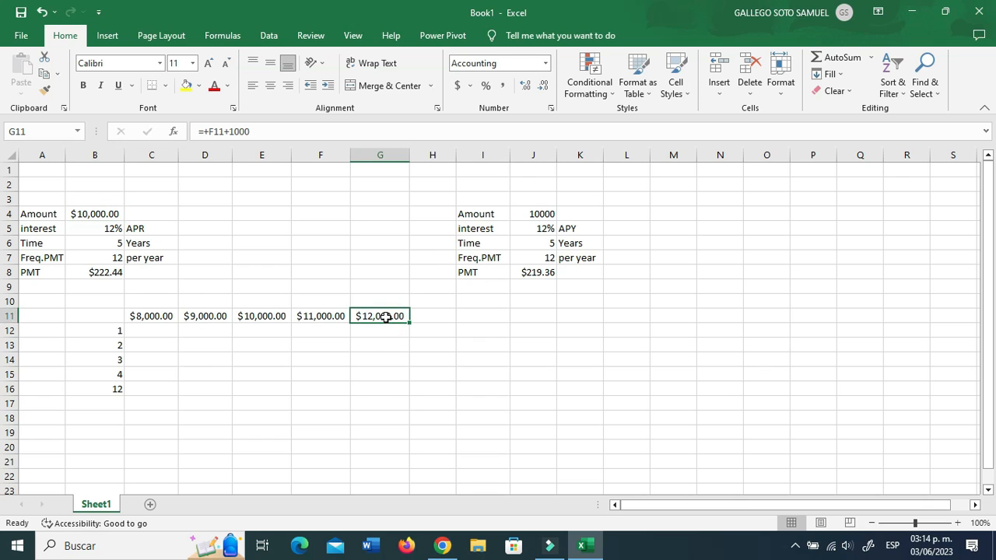
Step: Review the payment frequencies in B12:B16 against the APR block's payment frequency in B7
{"action": "left_click", "coordinate": [108, 344]}
{"action": "left_click", "coordinate": [110, 333]}
{"action": "left_click", "coordinate": [101, 348]}
{"action": "left_click", "coordinate": [100, 372]}
{"action": "left_click", "coordinate": [96, 389]}
{"action": "left_click", "coordinate": [94, 331]}
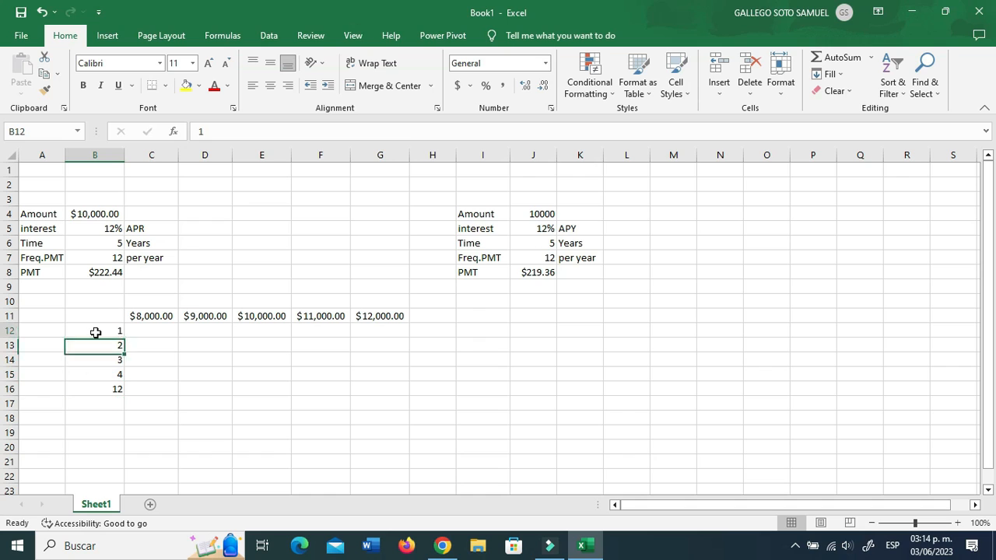
{"action": "left_click", "coordinate": [106, 257]}
{"action": "left_click", "coordinate": [108, 331]}
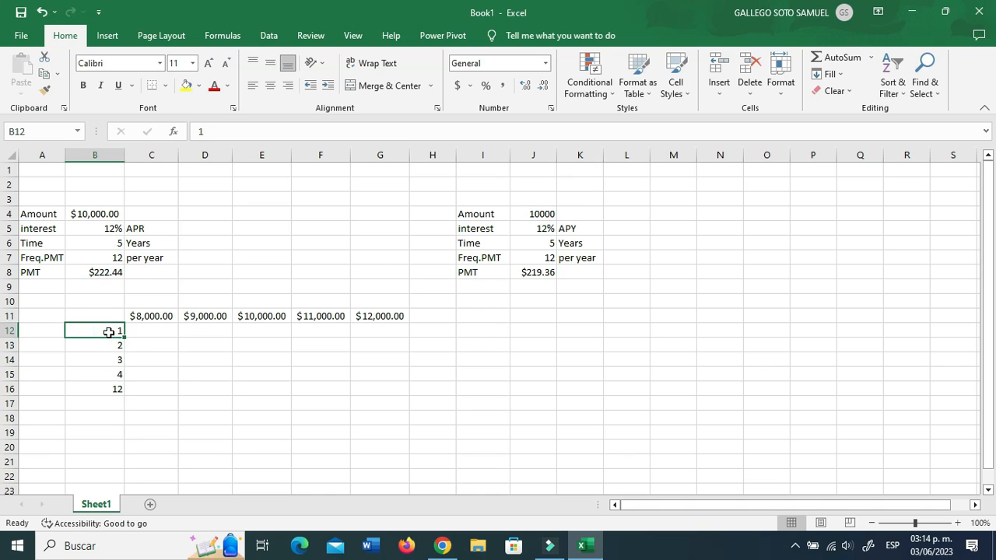
{"action": "left_click", "coordinate": [108, 347]}
{"action": "left_click", "coordinate": [106, 362]}
{"action": "left_click", "coordinate": [105, 374]}
{"action": "left_click", "coordinate": [106, 390]}
Step: Link the table's corner cell B11 to the APR payment result with the formula +B8
{"action": "left_click", "coordinate": [101, 315]}
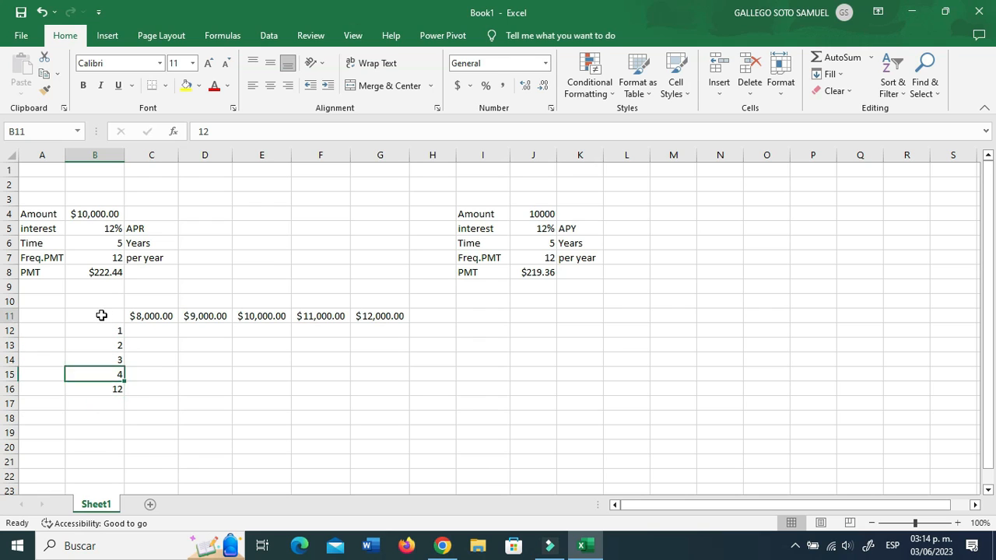
{"action": "type", "text": "+"}
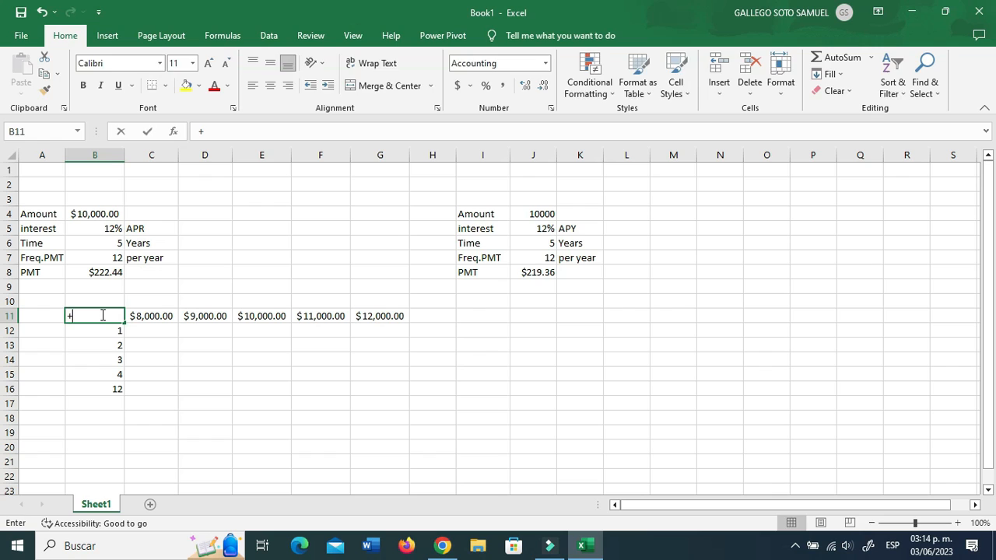
{"action": "left_click", "coordinate": [104, 271]}
{"action": "key", "text": "Return"}
Step: Create a what-if data table over B11:G16 with B4 as row input cell and B7 as column input cell
{"action": "left_click_drag", "start_coordinate": [102, 315], "coordinate": [384, 382]}
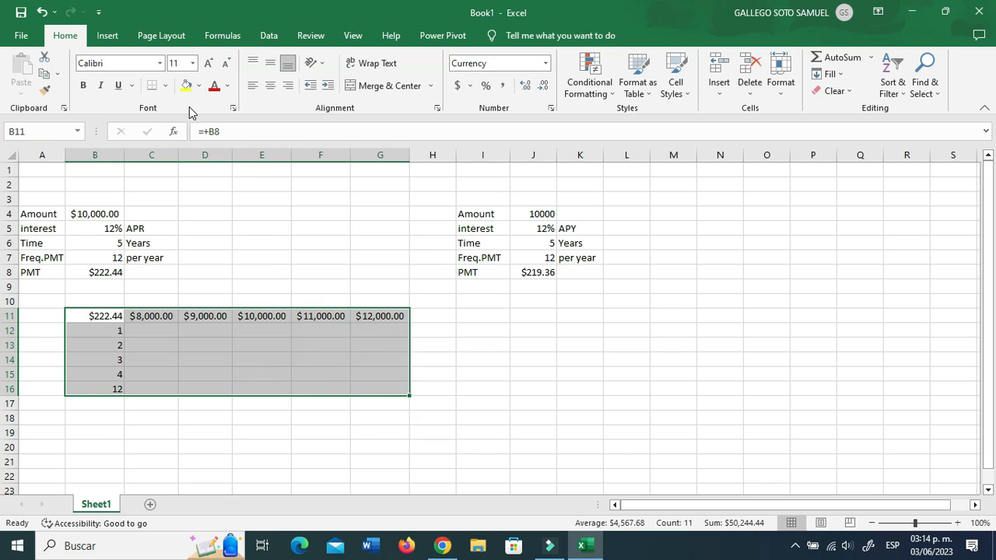
{"action": "left_click", "coordinate": [263, 33]}
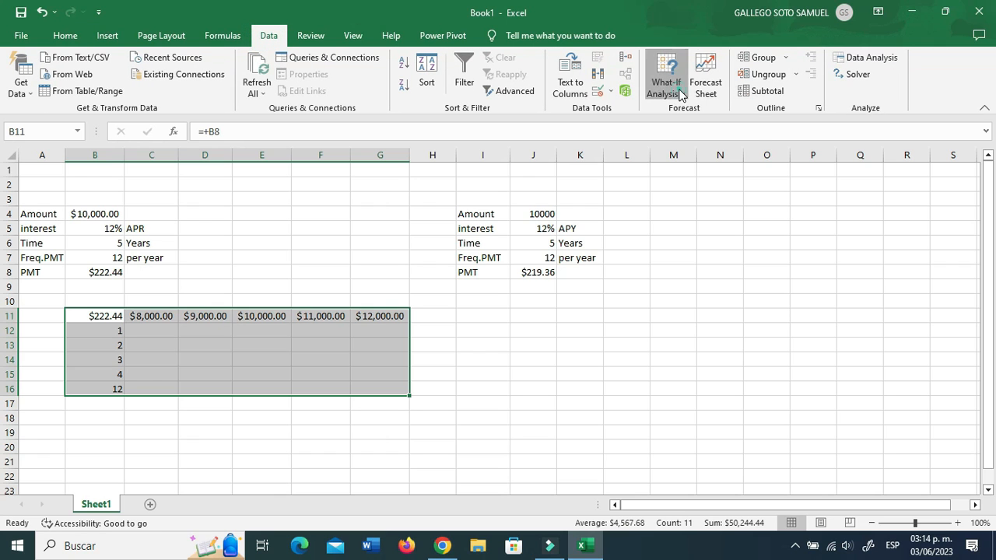
{"action": "left_click", "coordinate": [679, 92]}
{"action": "left_click", "coordinate": [690, 146]}
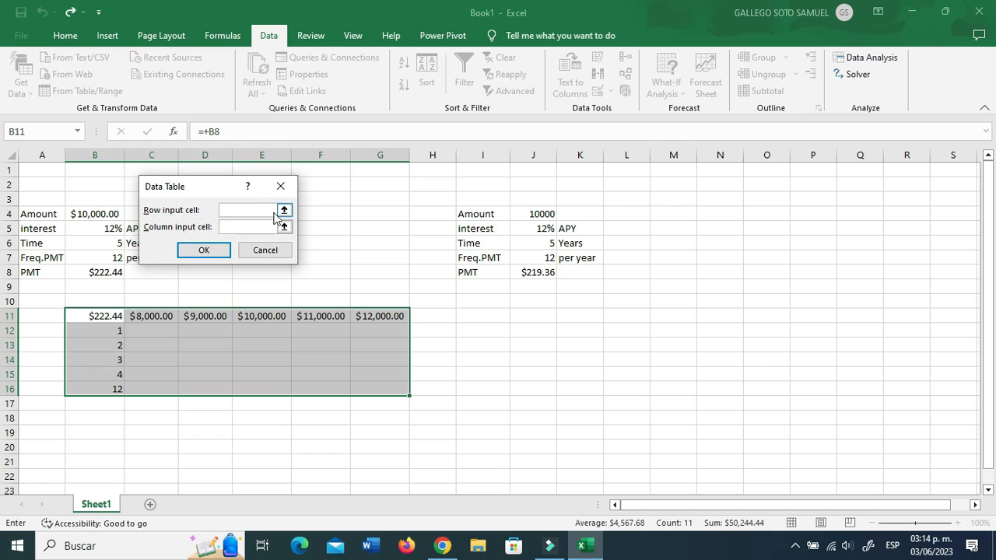
{"action": "left_click", "coordinate": [283, 214]}
{"action": "left_click", "coordinate": [109, 214]}
{"action": "left_click", "coordinate": [287, 205]}
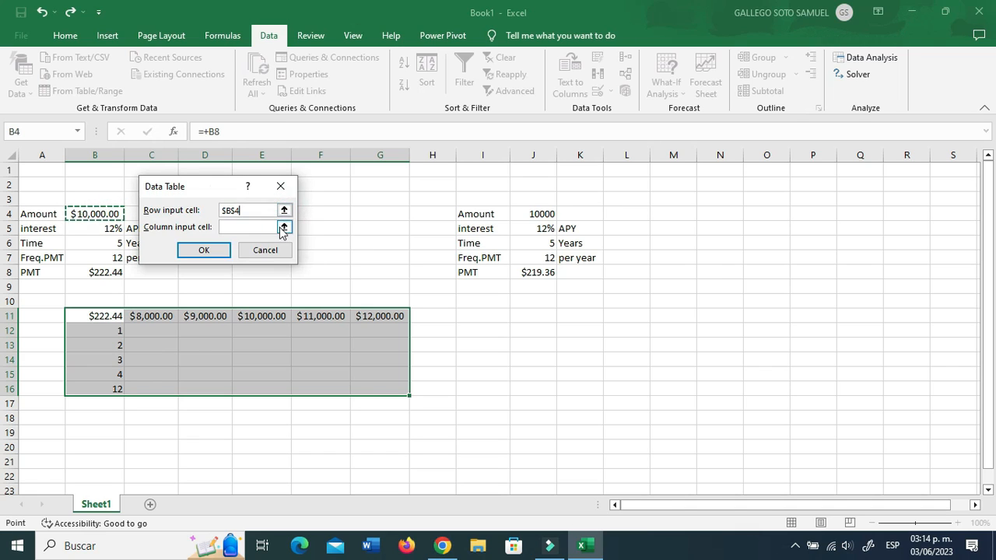
{"action": "left_click", "coordinate": [284, 228]}
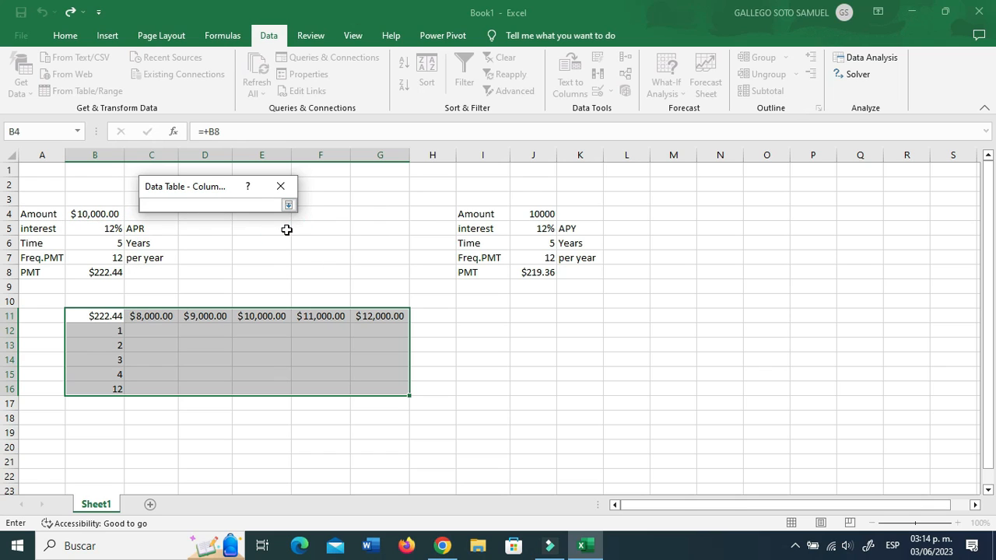
{"action": "left_click", "coordinate": [116, 257]}
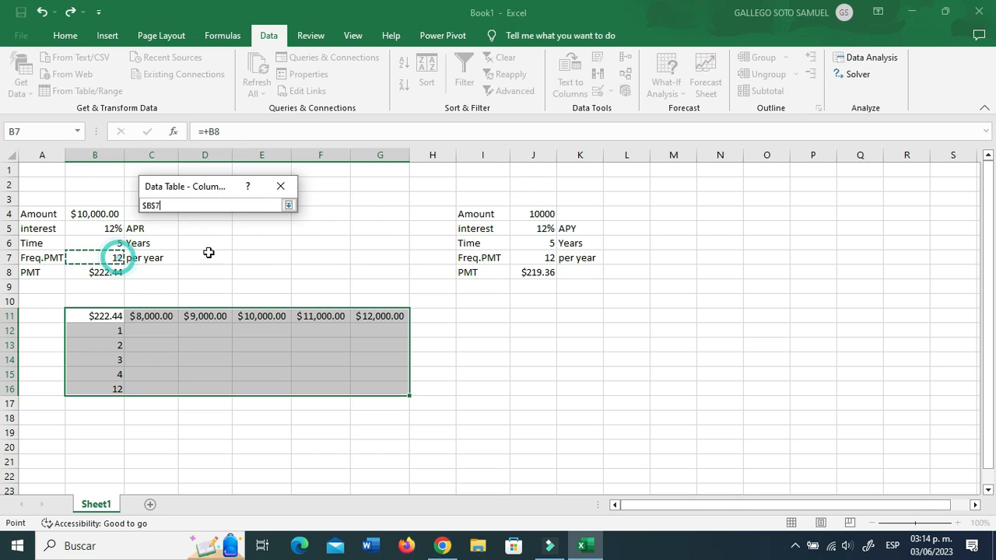
{"action": "left_click", "coordinate": [288, 206]}
{"action": "left_click", "coordinate": [200, 249]}
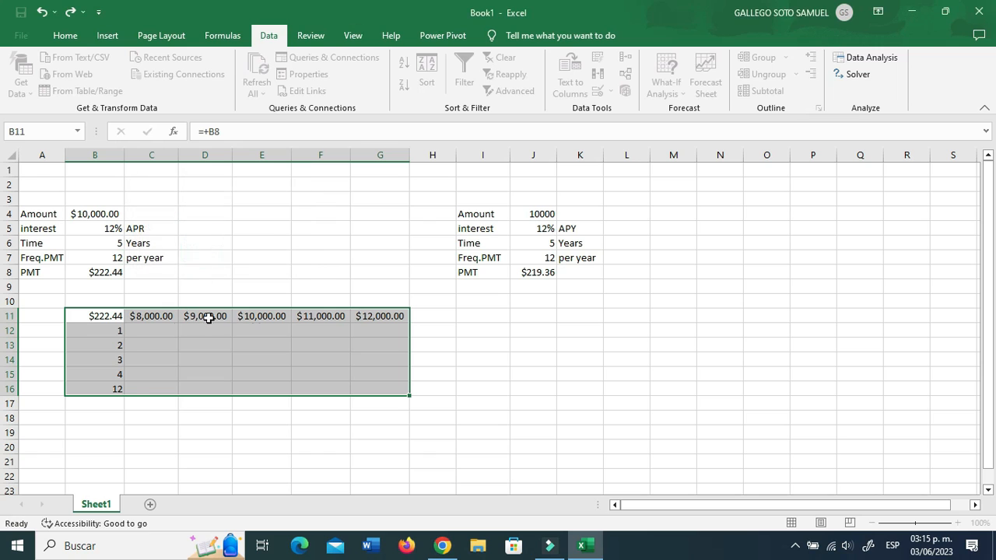
Step: Format the data table results in C12:G16 with the dollar Accounting number format
{"action": "left_click_drag", "start_coordinate": [163, 333], "coordinate": [371, 377]}
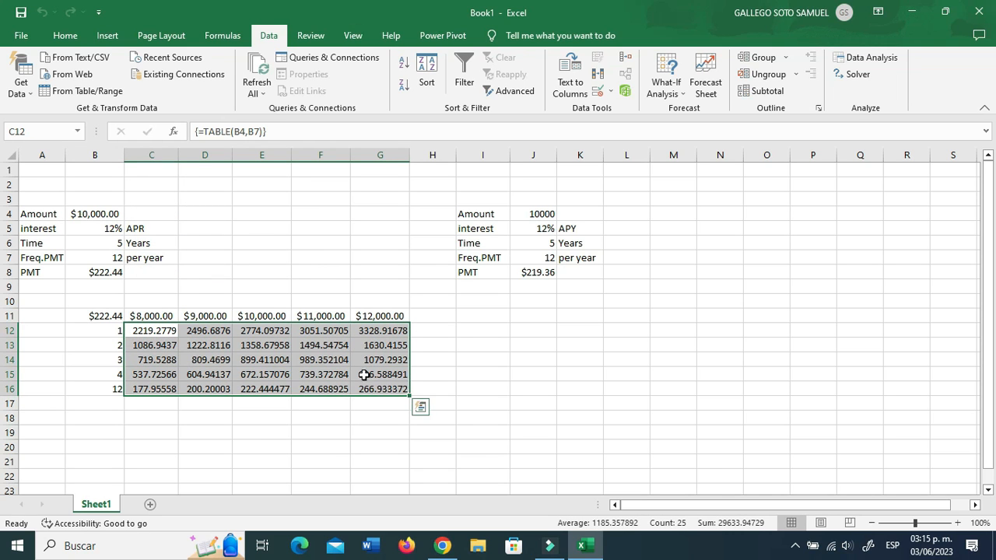
{"action": "left_click", "coordinate": [65, 35]}
{"action": "left_click", "coordinate": [457, 86]}
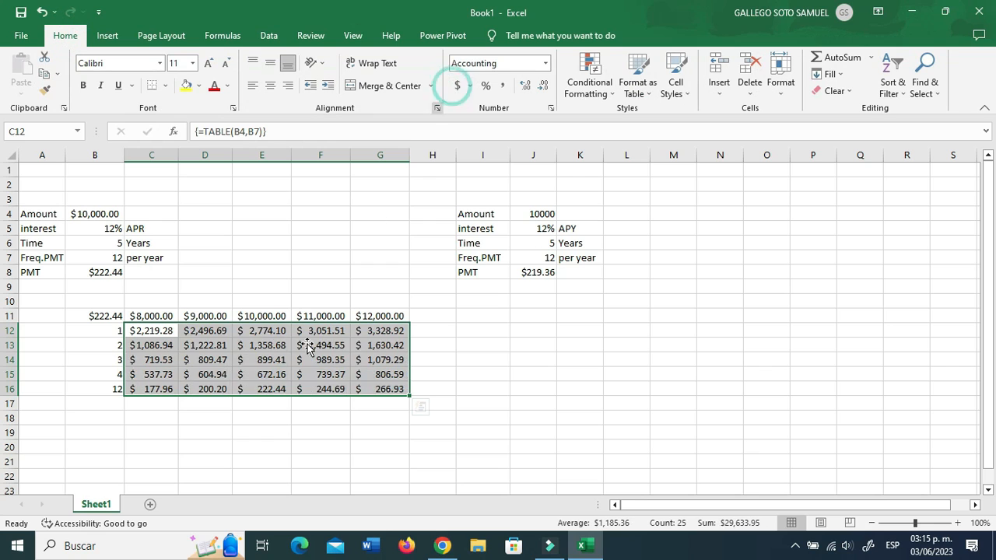
Step: Examine the data table payments against the loan amounts, checking the $12,000 and $10,000 columns at four payments per year
{"action": "left_click", "coordinate": [257, 404]}
{"action": "left_click", "coordinate": [121, 391]}
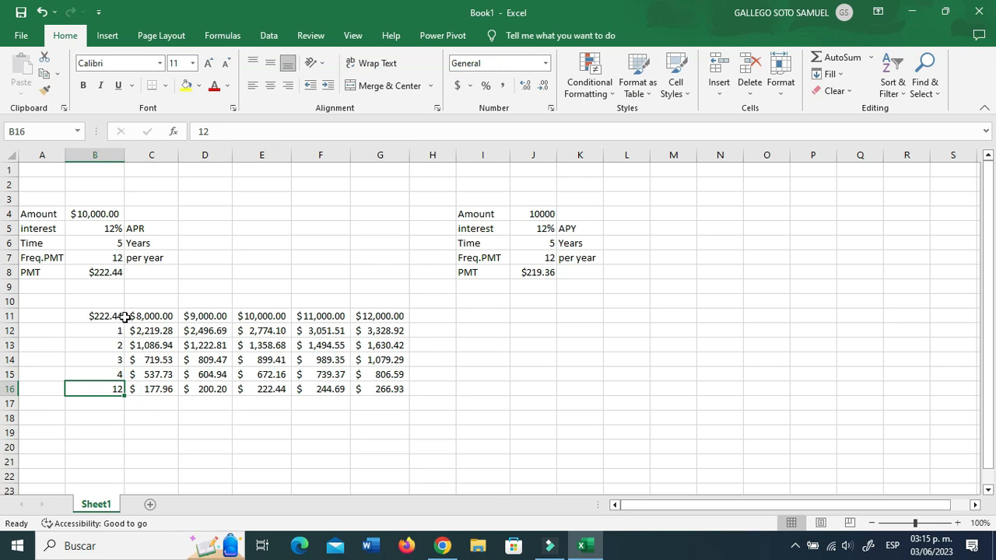
{"action": "left_click", "coordinate": [101, 206]}
{"action": "left_click", "coordinate": [383, 319]}
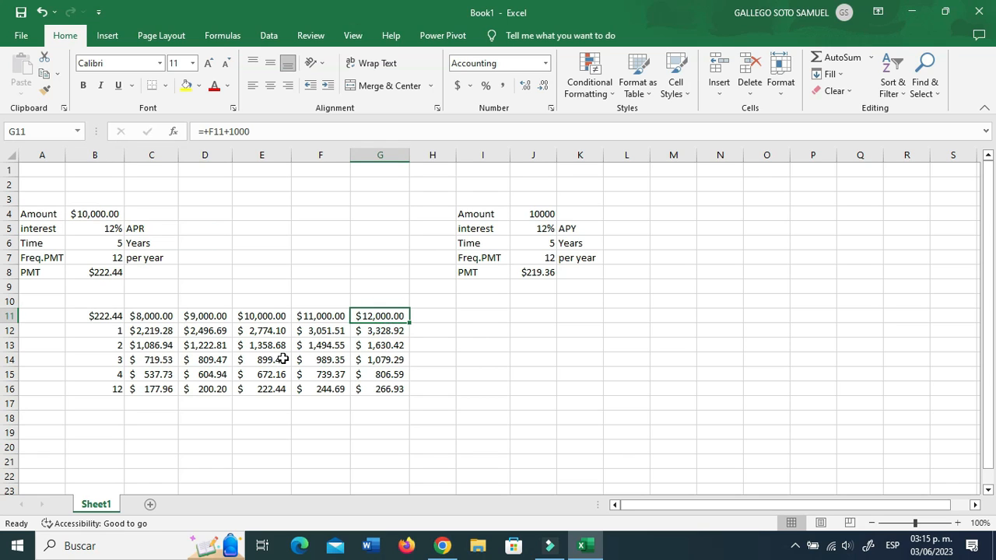
{"action": "left_click", "coordinate": [385, 375]}
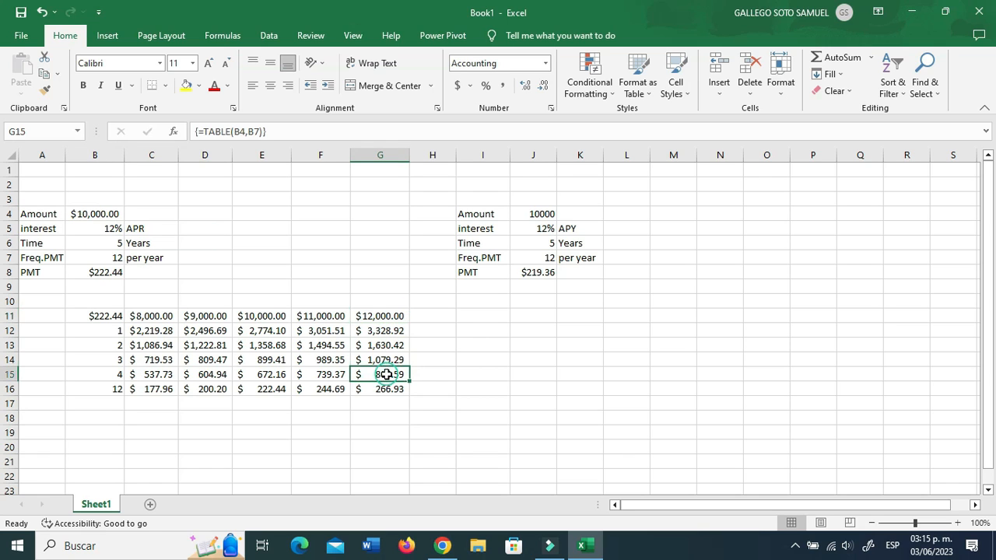
{"action": "left_click", "coordinate": [373, 420]}
{"action": "left_click", "coordinate": [261, 405]}
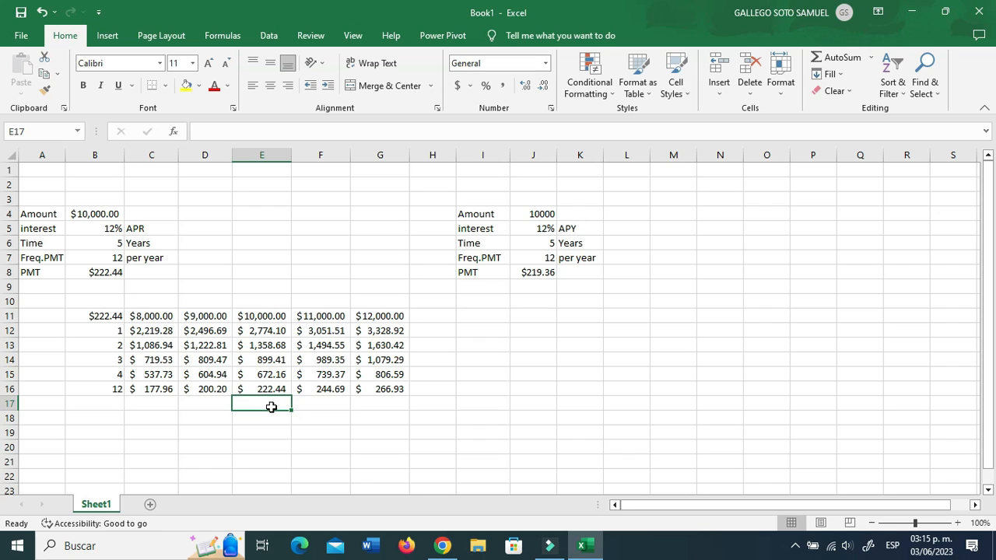
{"action": "key", "text": "Up"}
{"action": "key", "text": "Up"}
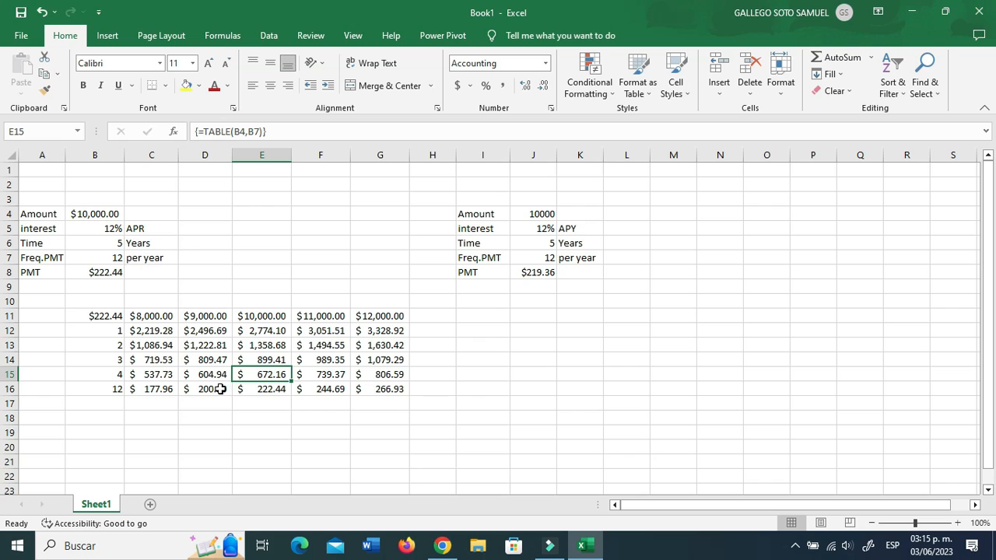
{"action": "left_click", "coordinate": [270, 315]}
{"action": "left_click", "coordinate": [267, 374]}
Step: Compare the payments for frequencies 4 and 12 across the $9,000 to $12,000 columns of the data table
{"action": "left_click", "coordinate": [214, 376]}
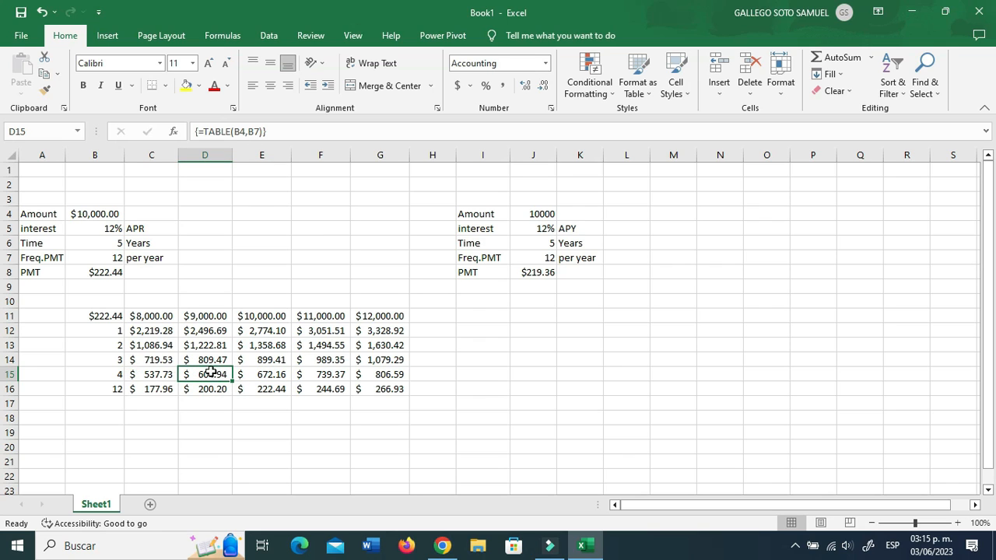
{"action": "left_click", "coordinate": [214, 390]}
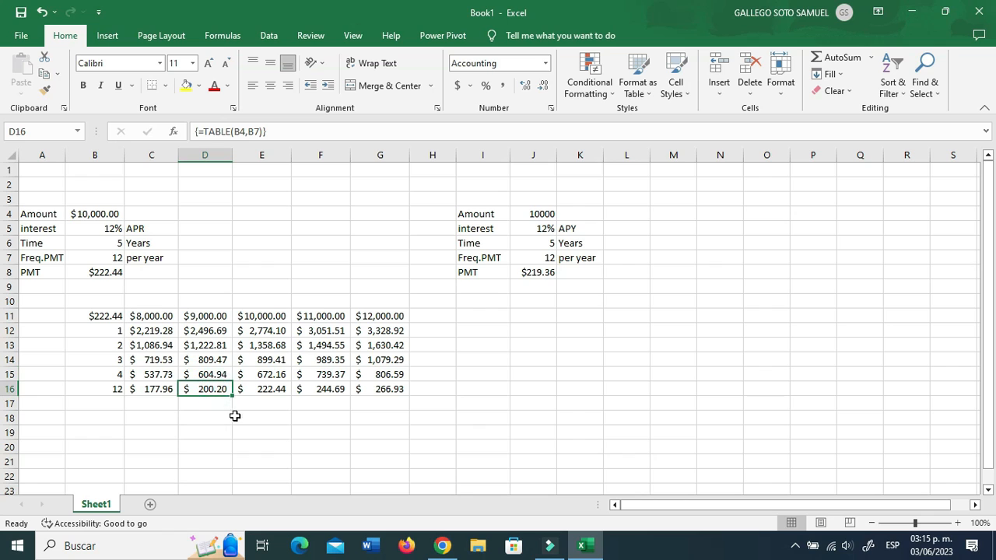
{"action": "left_click", "coordinate": [391, 394]}
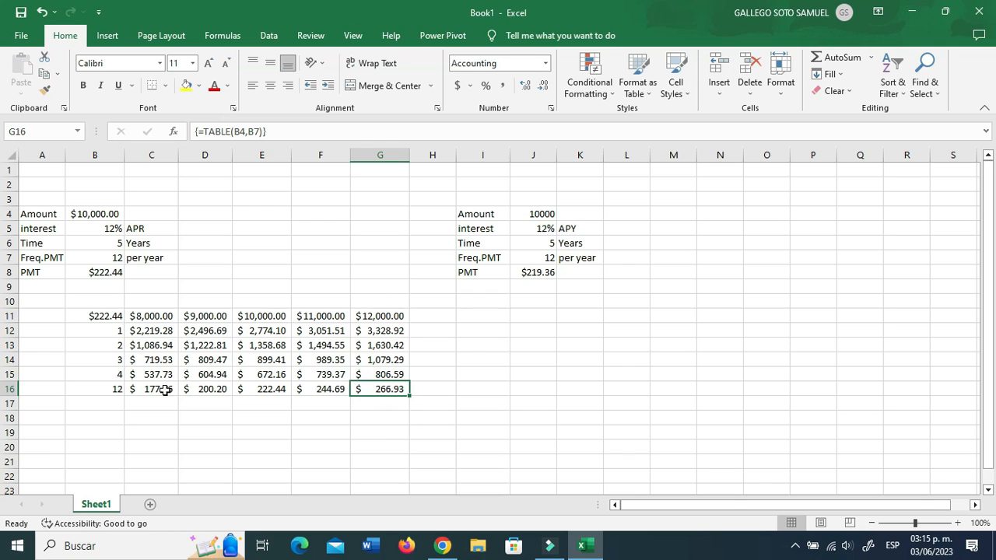
{"action": "left_click", "coordinate": [109, 389]}
{"action": "left_click", "coordinate": [387, 389]}
{"action": "left_click", "coordinate": [383, 418]}
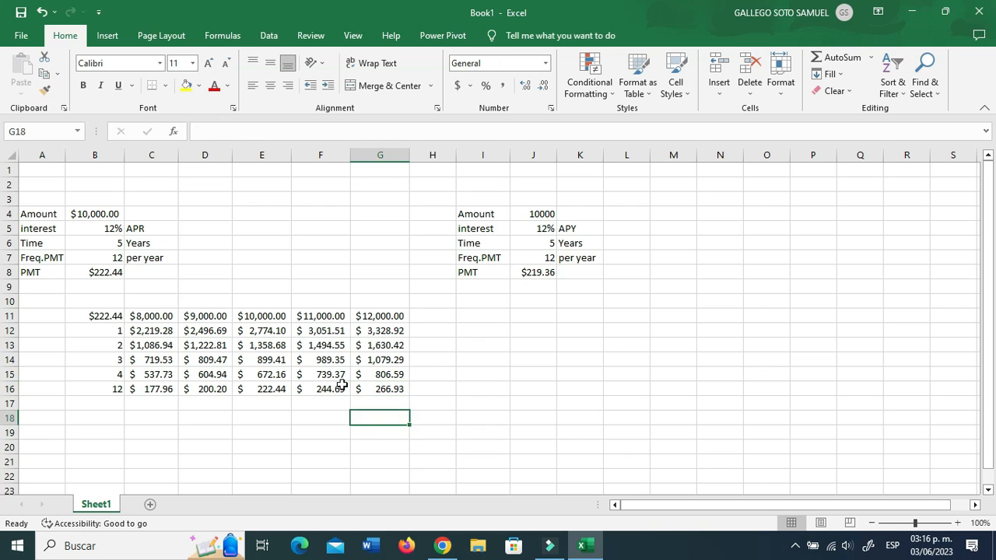
{"action": "left_click", "coordinate": [335, 376]}
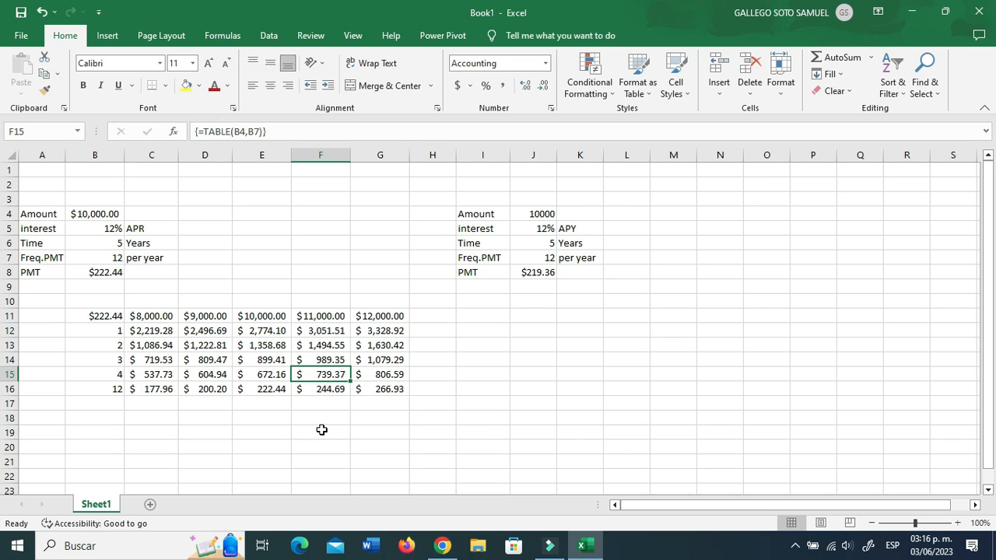
{"action": "left_click", "coordinate": [400, 389]}
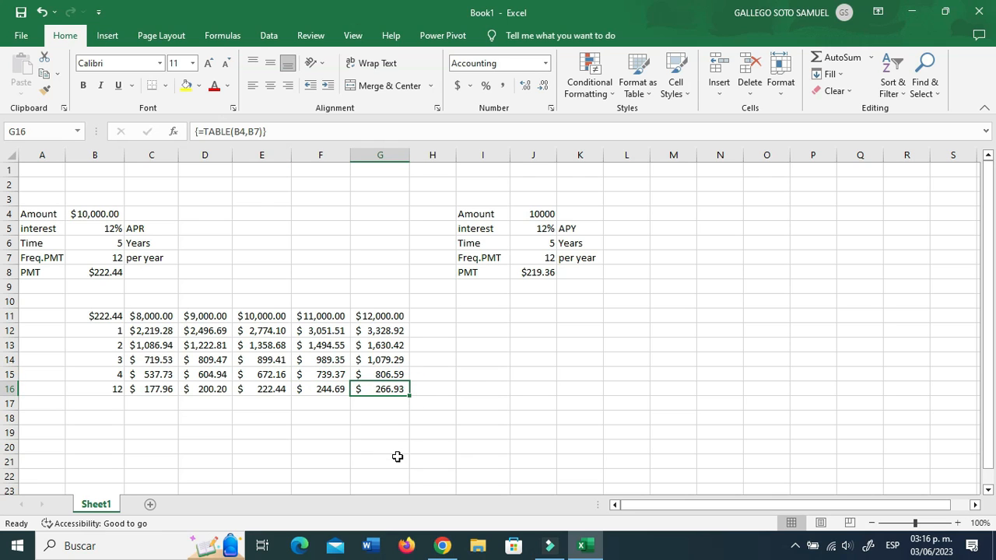
{"action": "left_click", "coordinate": [347, 441]}
{"action": "left_click", "coordinate": [245, 374]}
Step: Make the table's header row B11:G11 and the payment frequencies in B12:B16 bold
{"action": "left_click_drag", "start_coordinate": [104, 316], "coordinate": [380, 316]}
{"action": "left_click", "coordinate": [83, 85]}
{"action": "left_click_drag", "start_coordinate": [92, 330], "coordinate": [89, 387]}
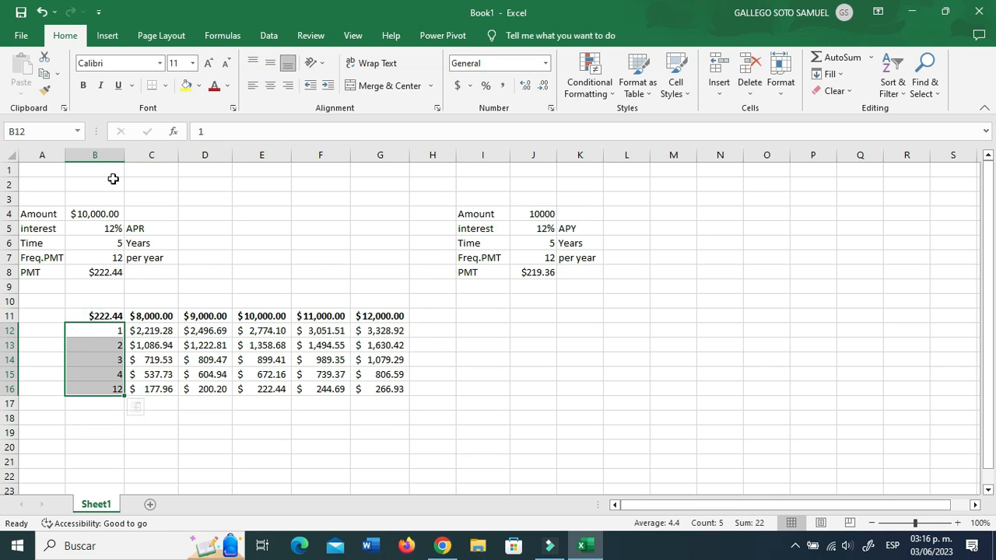
{"action": "left_click", "coordinate": [83, 85]}
{"action": "left_click", "coordinate": [205, 418]}
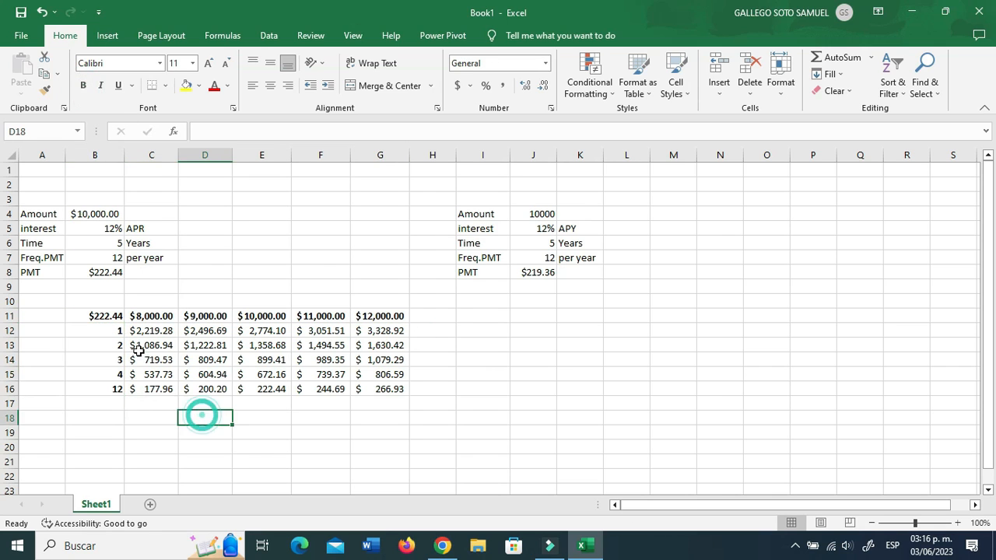
Step: Center the payment result and frequencies in B11:B16 and apply all borders to the table B11:G16
{"action": "left_click_drag", "start_coordinate": [101, 316], "coordinate": [112, 389]}
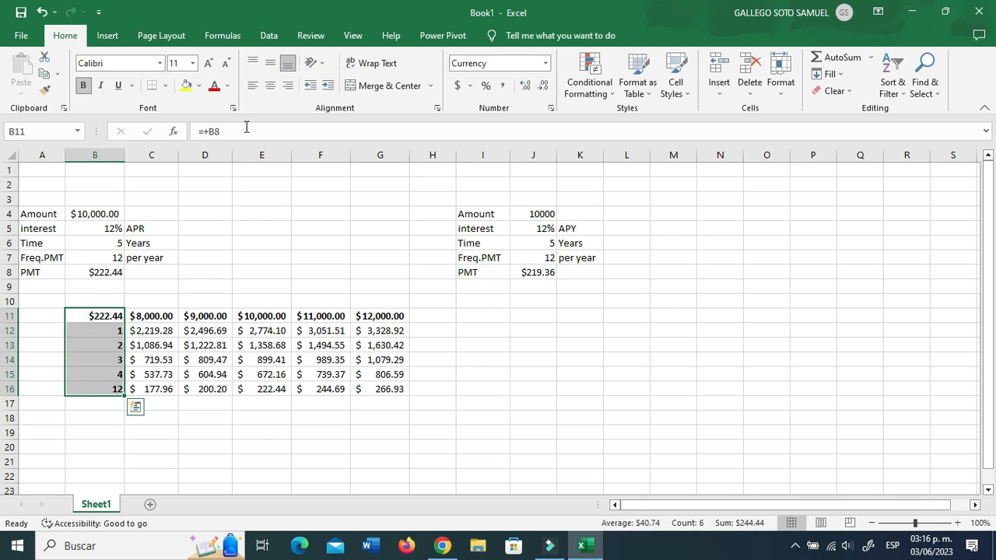
{"action": "left_click", "coordinate": [269, 85]}
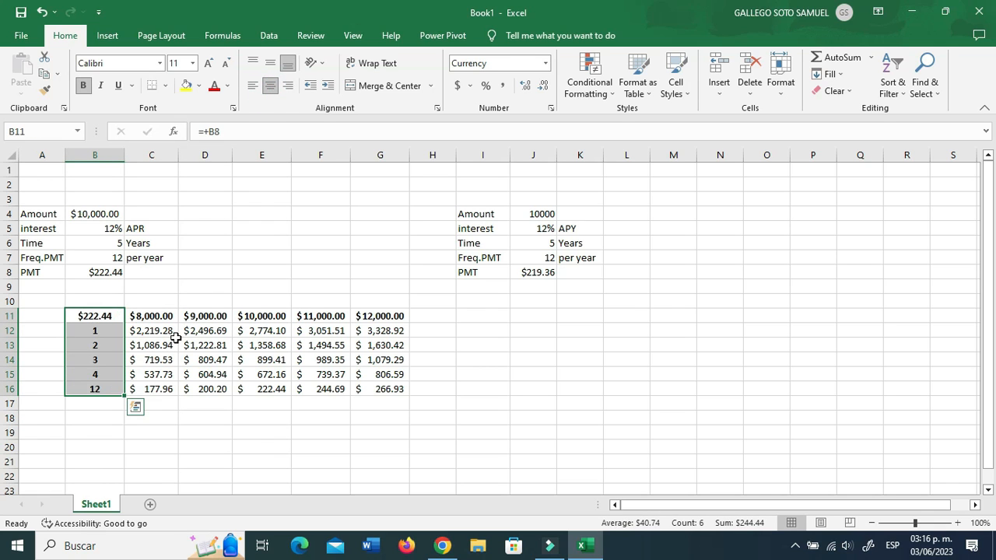
{"action": "left_click_drag", "start_coordinate": [167, 331], "coordinate": [167, 345]}
{"action": "left_click_drag", "start_coordinate": [95, 315], "coordinate": [381, 386]}
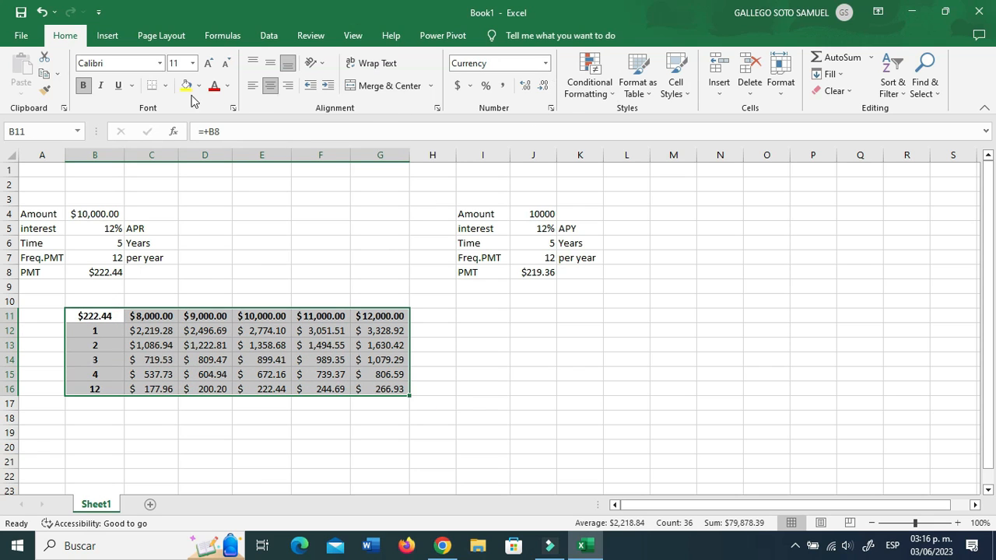
{"action": "left_click", "coordinate": [165, 87]}
{"action": "left_click", "coordinate": [181, 212]}
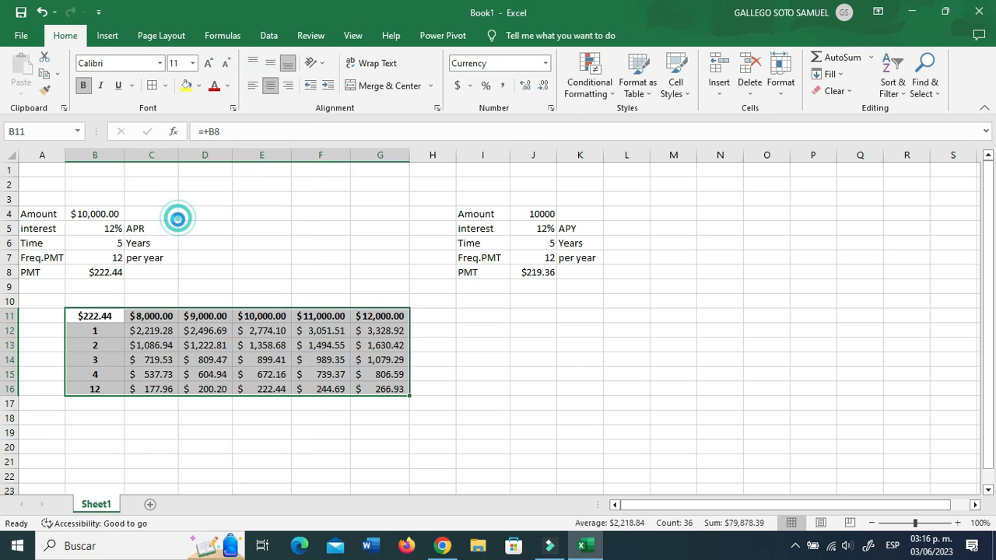
{"action": "left_click", "coordinate": [431, 414]}
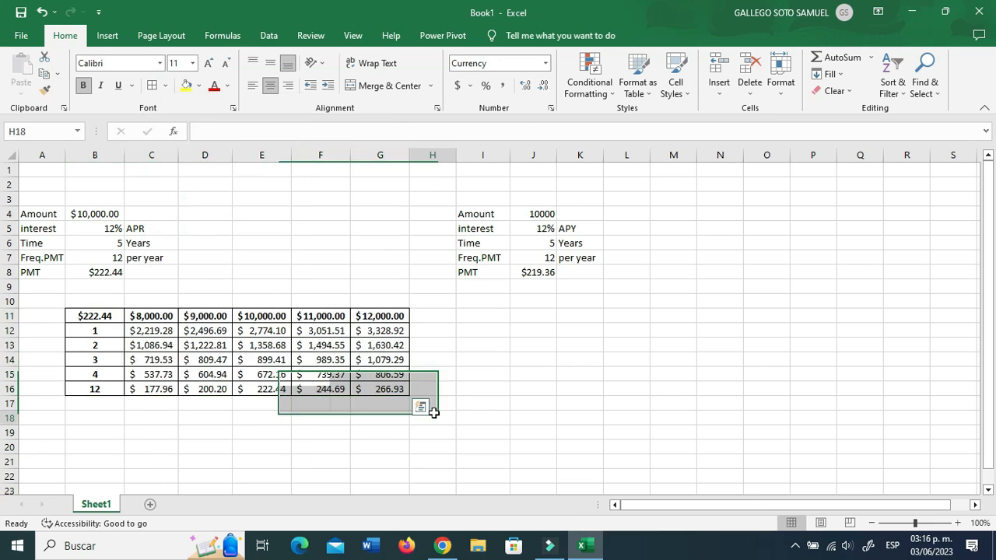
{"action": "left_click", "coordinate": [107, 319]}
{"action": "left_click", "coordinate": [472, 216]}
{"action": "left_click", "coordinate": [576, 260]}
{"action": "left_click", "coordinate": [517, 316]}
{"action": "left_click", "coordinate": [473, 346]}
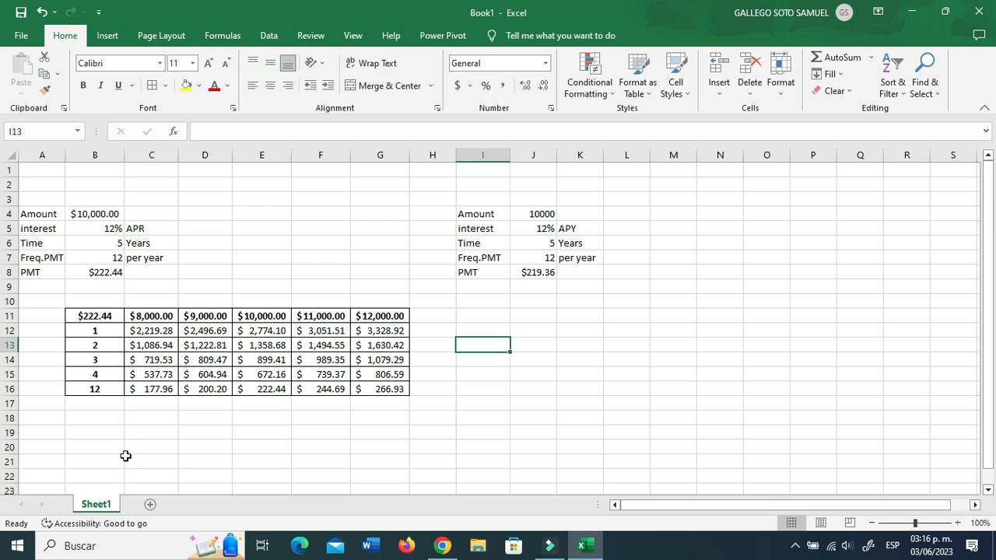
Step: Copy the loan amounts header C11:G11 into the row starting at C19, below the first table
{"action": "scroll", "coordinate": [175, 406], "scroll_direction": "down", "scroll_amount": 1}
{"action": "left_click", "coordinate": [102, 389]}
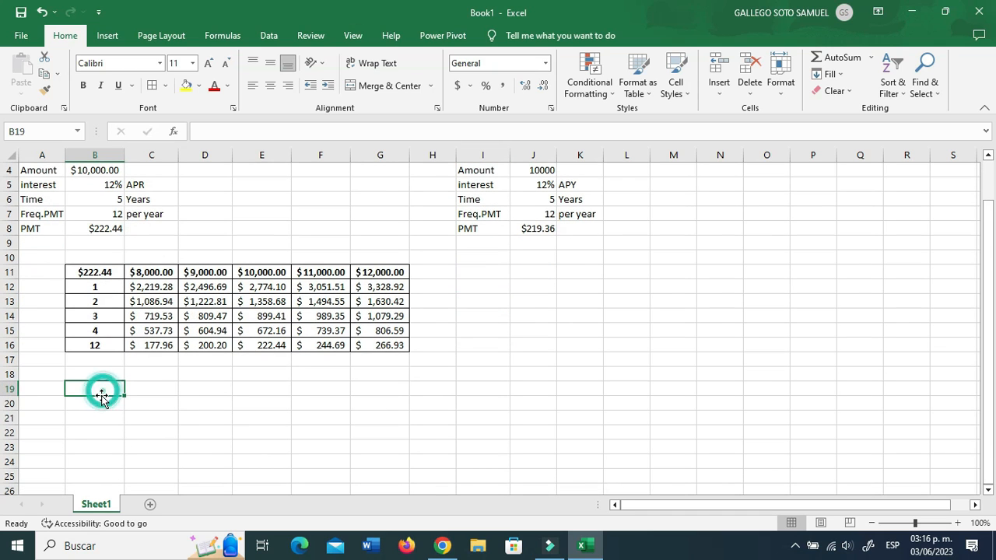
{"action": "left_click", "coordinate": [104, 404]}
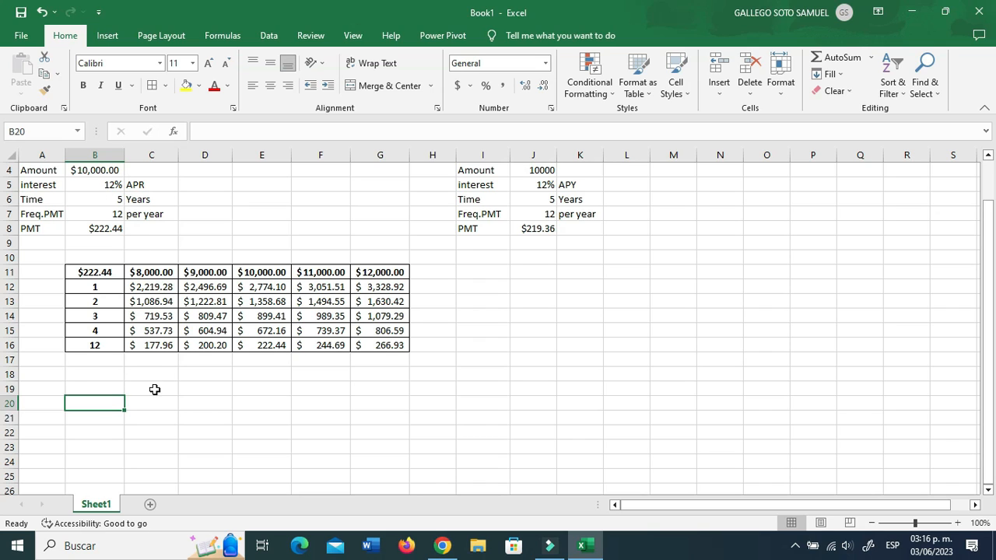
{"action": "left_click_drag", "start_coordinate": [150, 272], "coordinate": [376, 272]}
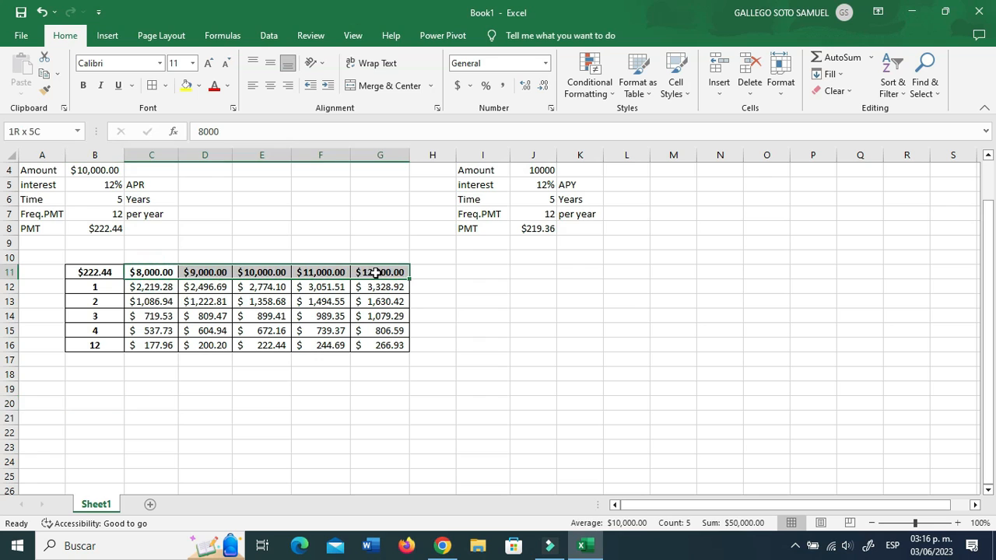
{"action": "key", "text": "ctrl+c"}
{"action": "key", "text": "ctrl+v"}
{"action": "left_click", "coordinate": [164, 389]}
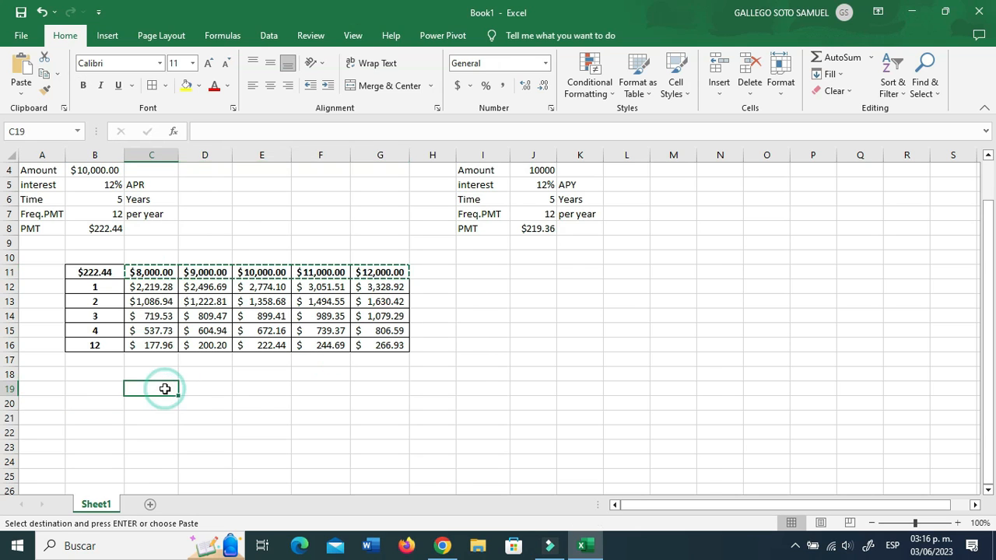
{"action": "key", "text": "ctrl+v"}
{"action": "key", "text": "Escape"}
Step: Enter 10% in B20 and the formula +B20+1% in B21 to start a column of interest rates
{"action": "left_click", "coordinate": [104, 403]}
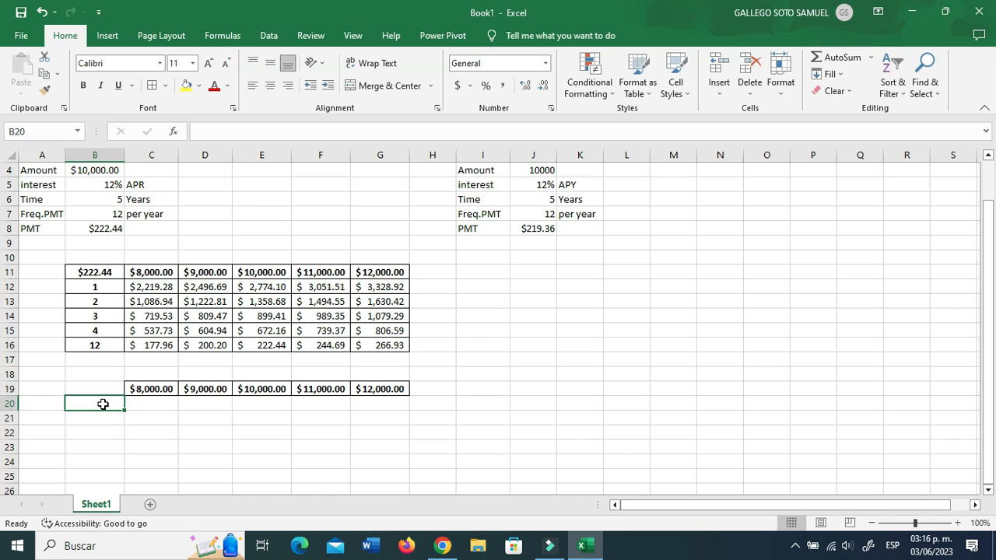
{"action": "type", "text": "10"}
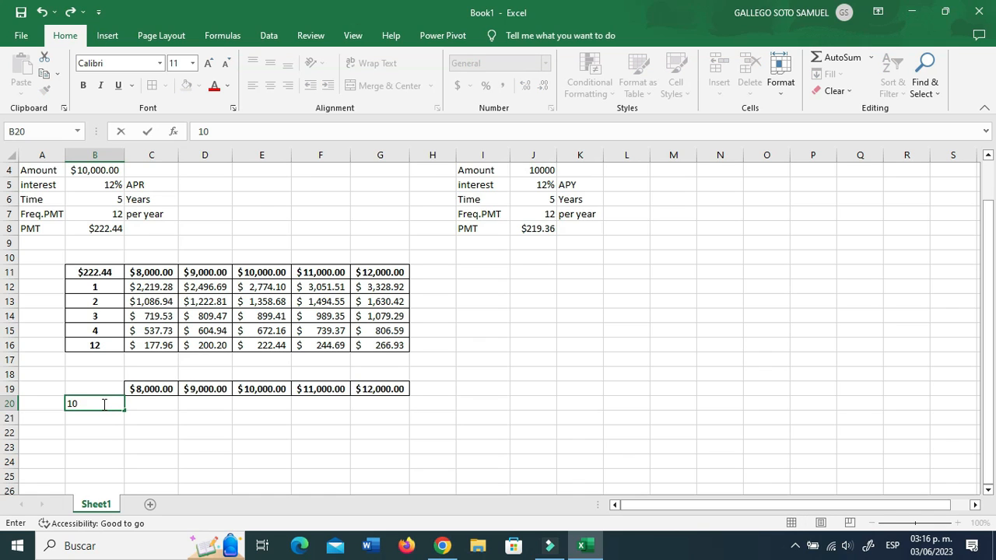
{"action": "key", "text": "Return"}
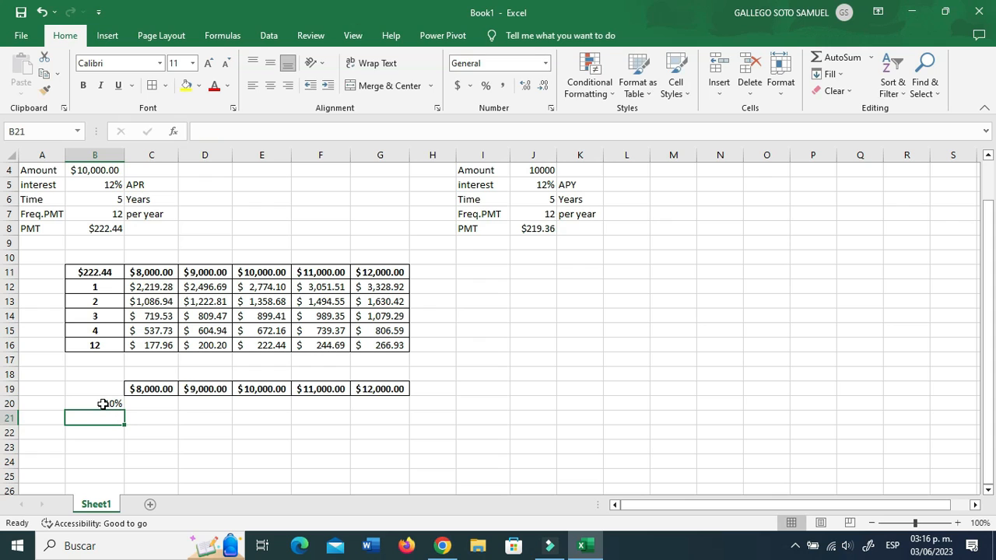
{"action": "type", "text": "+"}
{"action": "left_click", "coordinate": [103, 404]}
{"action": "type", "text": "+1%"}
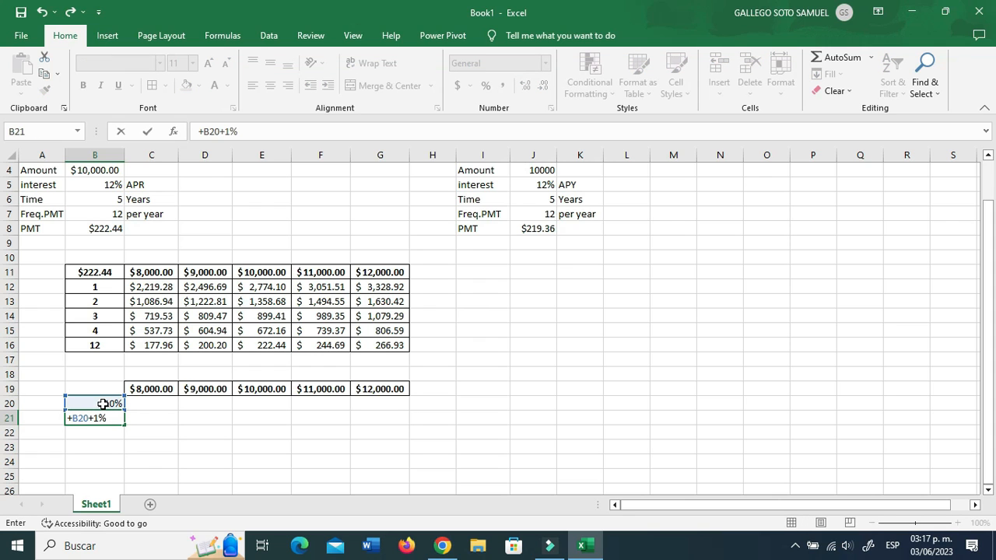
{"action": "key", "text": "Return"}
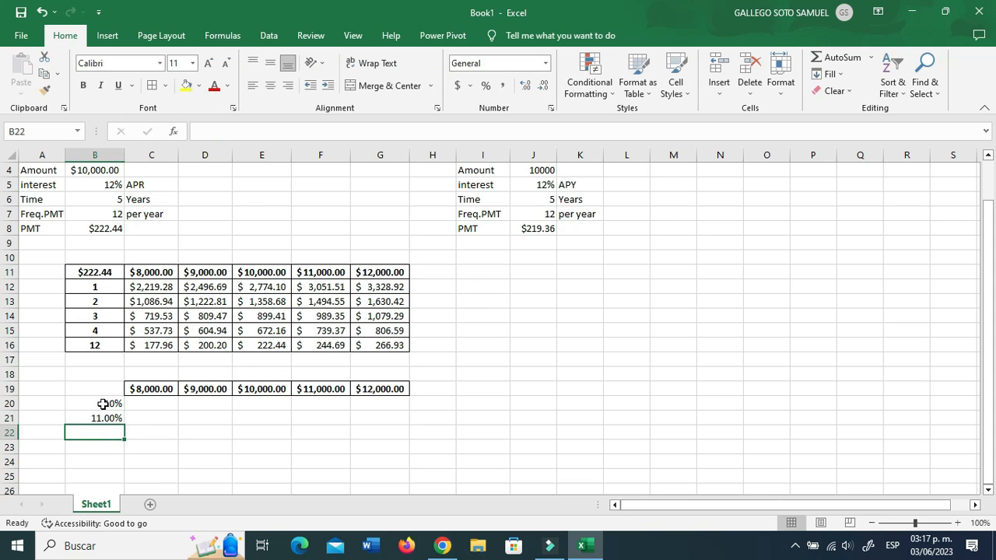
Step: Fill the interest rate formula from B21 down through B25
{"action": "left_click", "coordinate": [101, 418]}
{"action": "scroll", "coordinate": [118, 418], "scroll_direction": "down", "scroll_amount": 1}
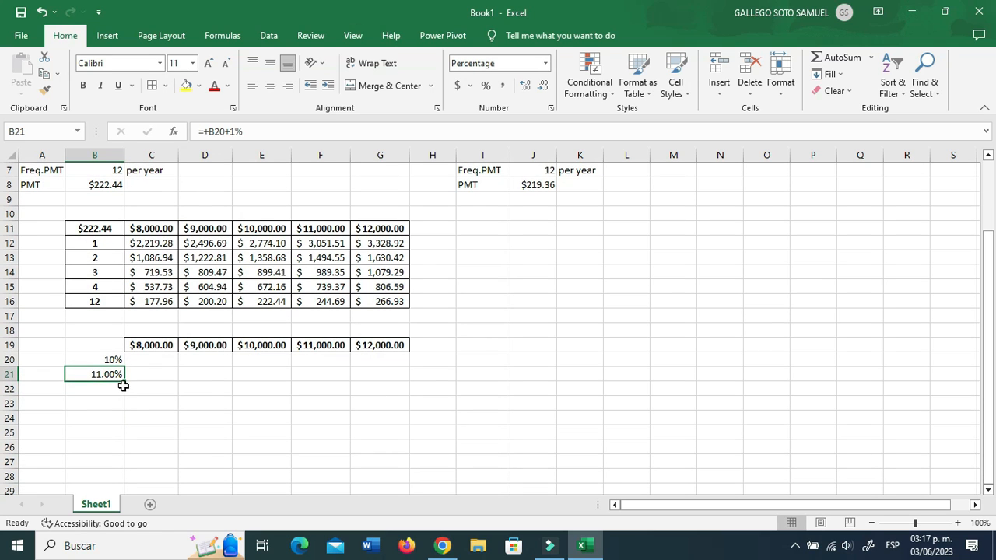
{"action": "left_click_drag", "start_coordinate": [124, 383], "coordinate": [127, 438]}
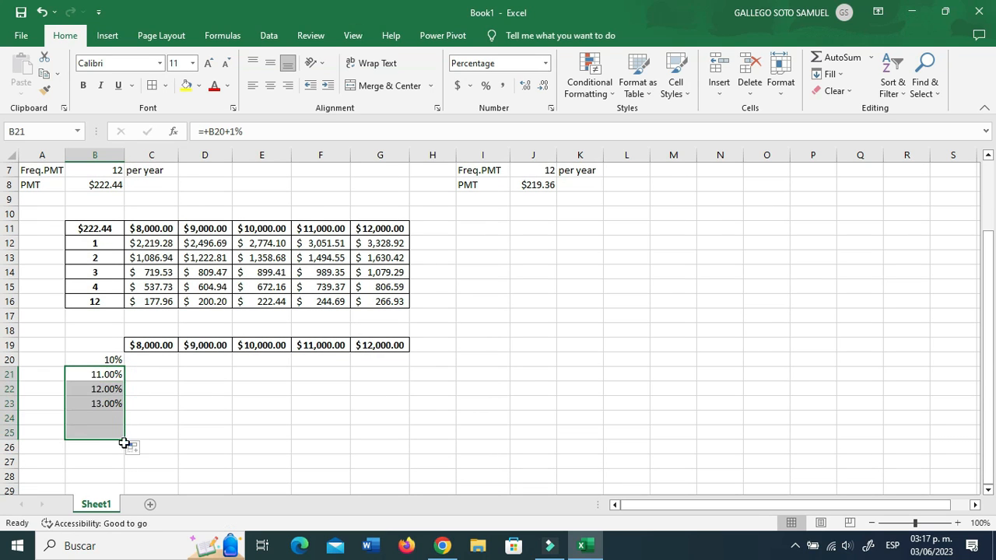
{"action": "left_click", "coordinate": [107, 471]}
Step: Format the interest rates in B20:B25 as whole percentages and center them
{"action": "left_click", "coordinate": [109, 377]}
{"action": "left_click_drag", "start_coordinate": [111, 359], "coordinate": [107, 430]}
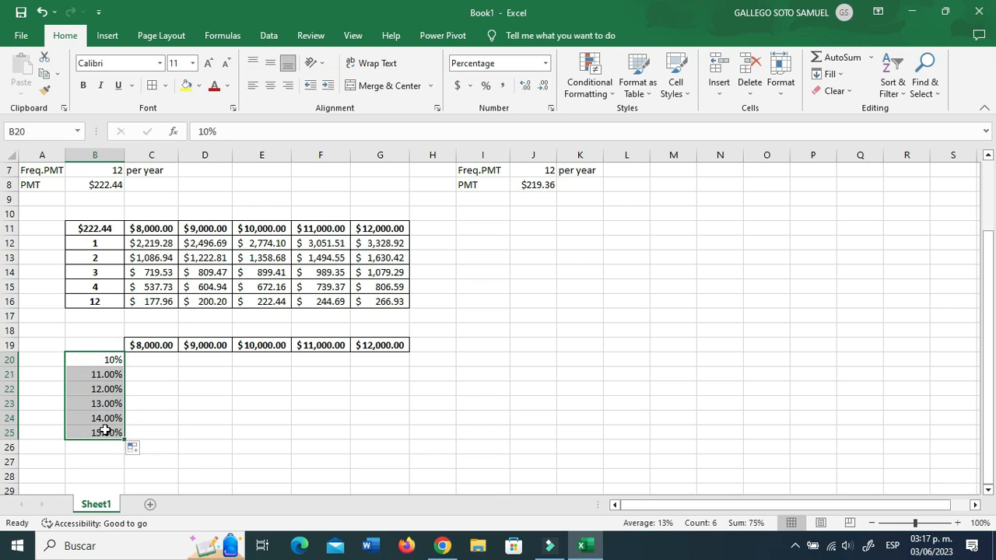
{"action": "left_click", "coordinate": [489, 87]}
{"action": "left_click", "coordinate": [269, 86]}
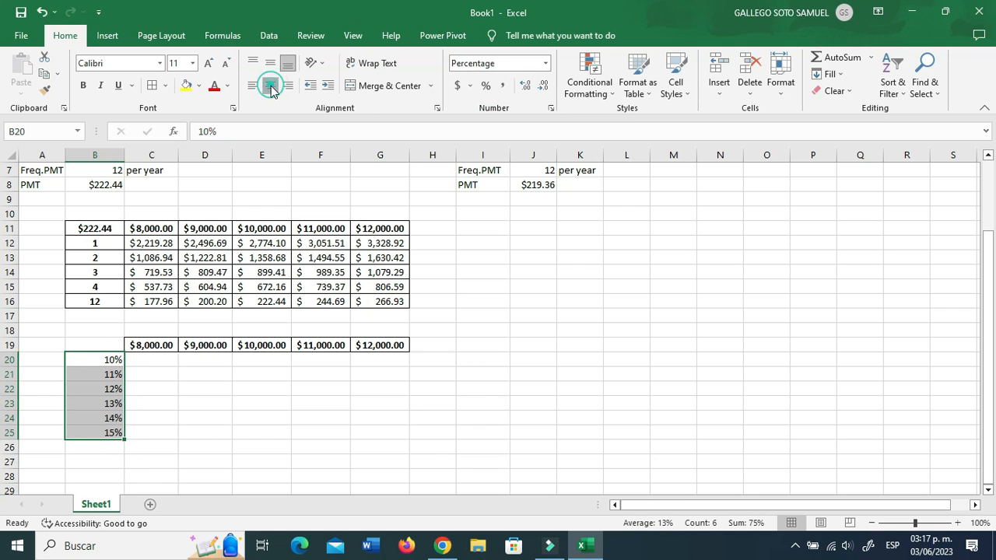
{"action": "scroll", "coordinate": [191, 448], "scroll_direction": "up", "scroll_amount": 1}
{"action": "left_click", "coordinate": [187, 446]}
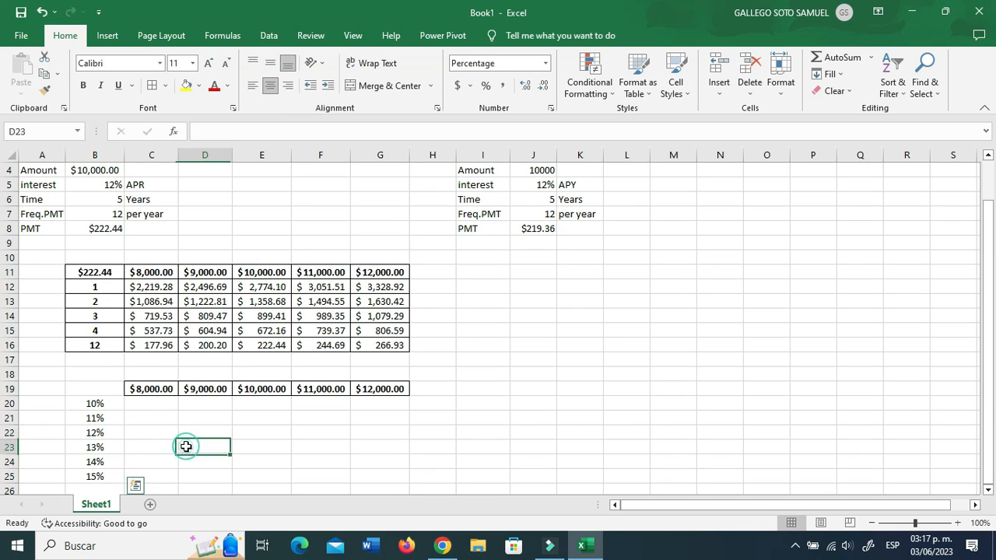
Step: Link the new table's corner cell B19 to the PMT result with the formula +B8
{"action": "scroll", "coordinate": [109, 366], "scroll_direction": "down", "scroll_amount": 1}
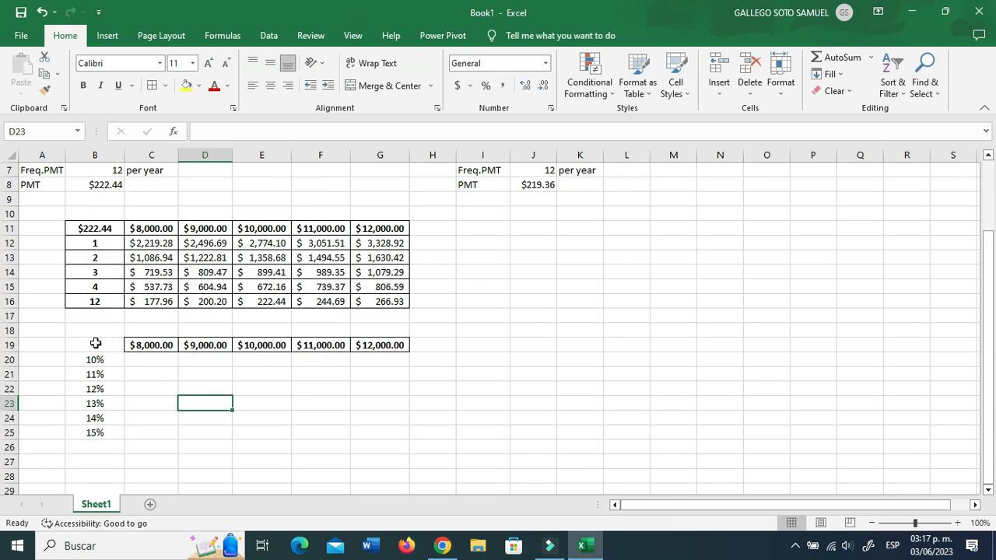
{"action": "left_click", "coordinate": [111, 363]}
{"action": "left_click", "coordinate": [102, 345]}
{"action": "type", "text": "+"}
{"action": "left_click", "coordinate": [90, 187]}
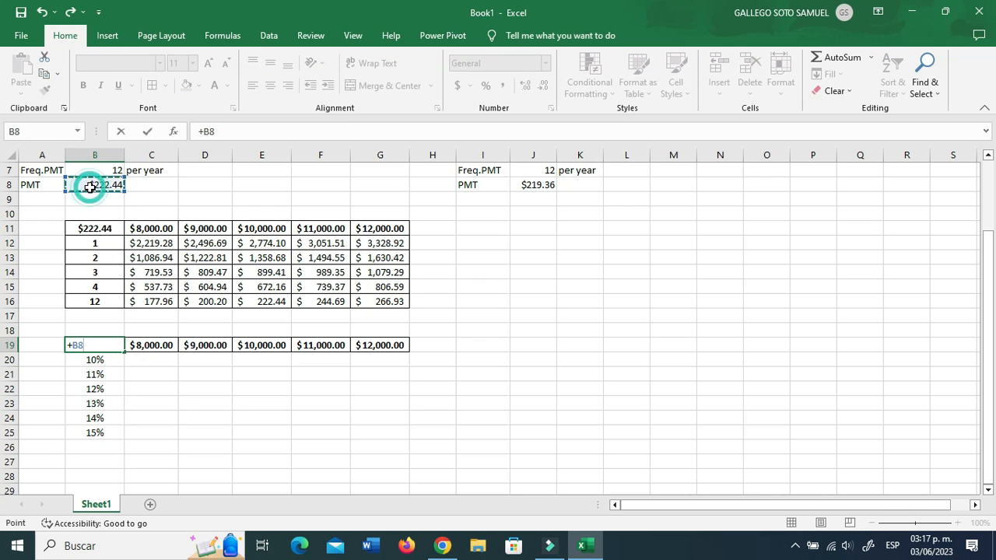
{"action": "key", "text": "Return"}
Step: Make the corner cell B19 bold and apply the dollar Accounting number format
{"action": "left_click", "coordinate": [100, 342]}
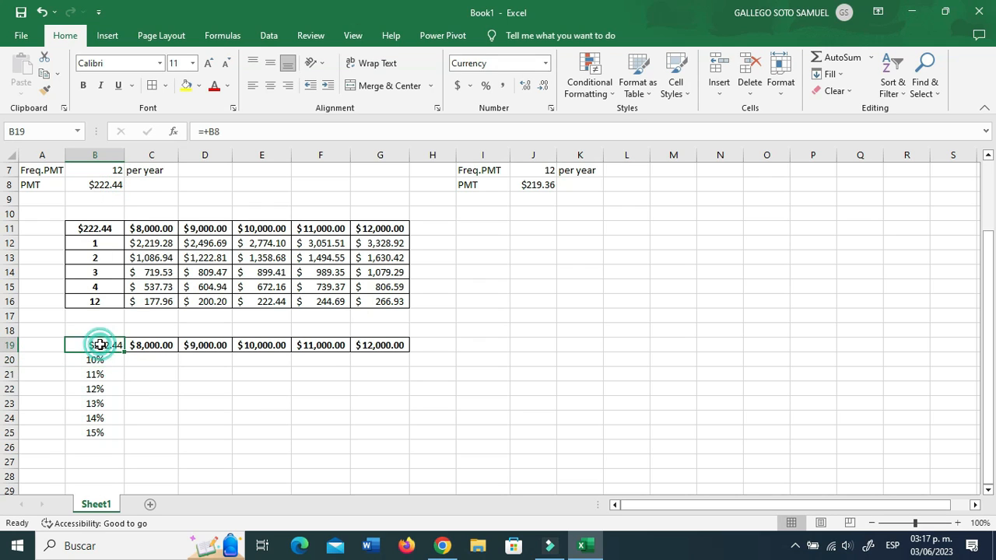
{"action": "left_click", "coordinate": [83, 85]}
{"action": "left_click", "coordinate": [457, 84]}
{"action": "left_click", "coordinate": [195, 431]}
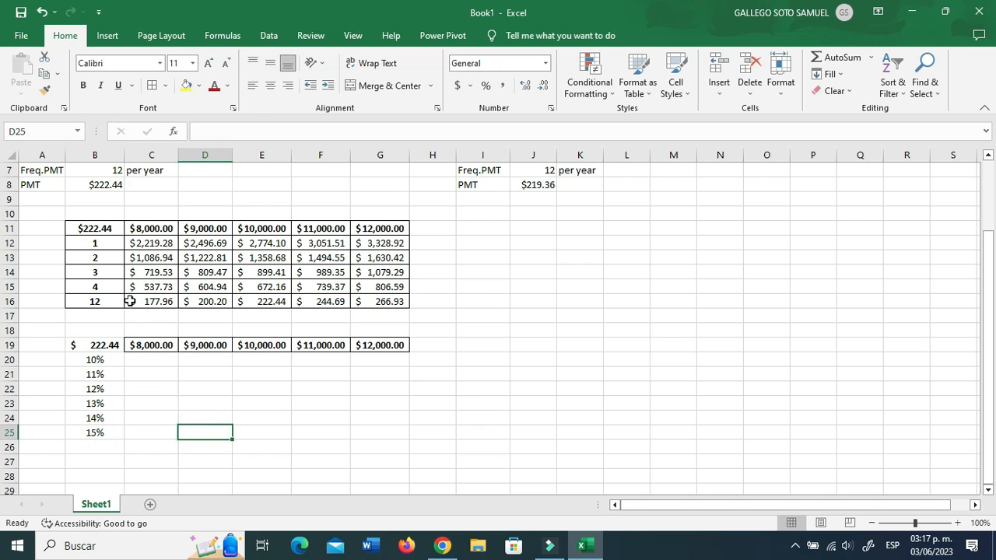
Step: Apply all borders to the second table's range B19:G25
{"action": "left_click", "coordinate": [93, 354]}
{"action": "left_click_drag", "start_coordinate": [94, 348], "coordinate": [377, 433]}
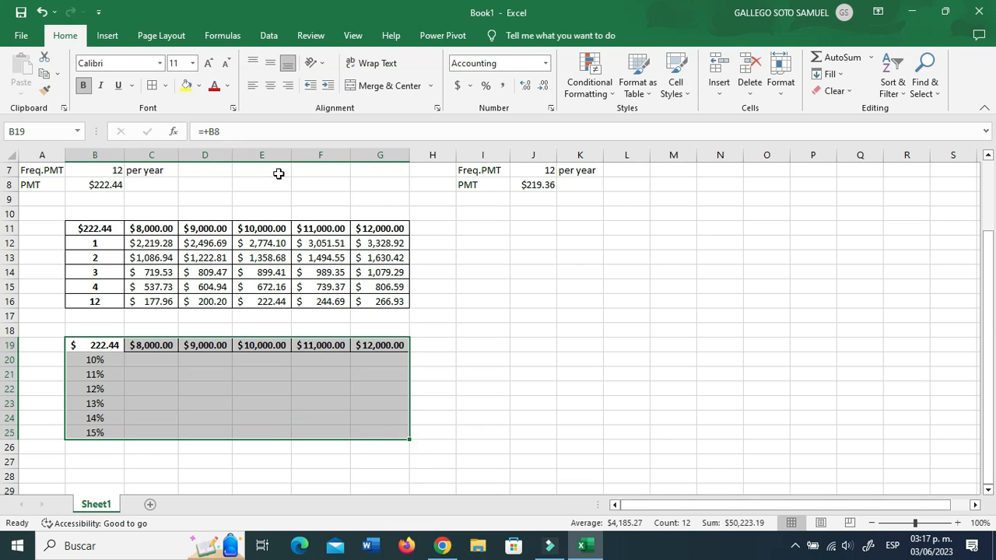
{"action": "left_click", "coordinate": [151, 85]}
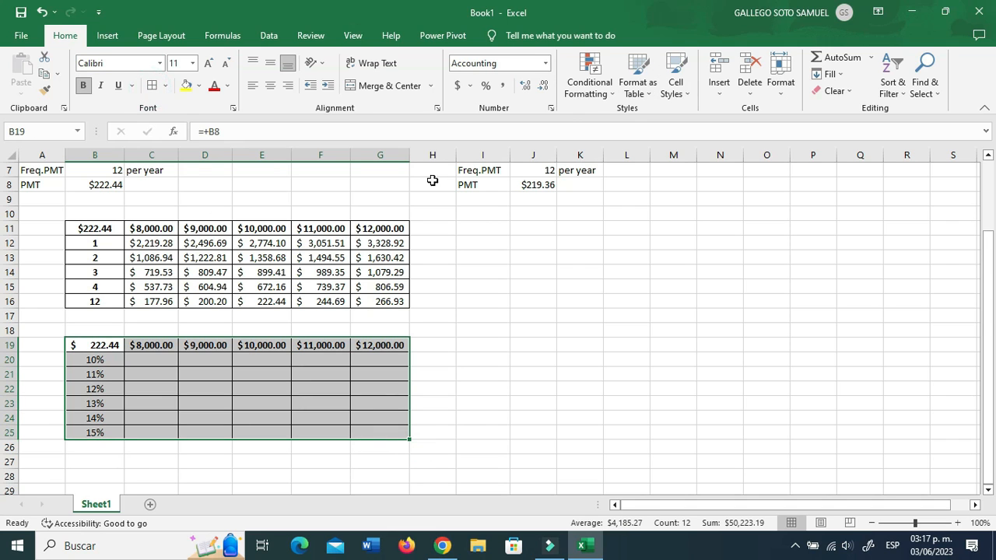
{"action": "left_click", "coordinate": [138, 387]}
Step: Create a What-If data table over B19:G25 with row input cell $B$4 and column input cell $B$5
{"action": "left_click_drag", "start_coordinate": [104, 345], "coordinate": [398, 432]}
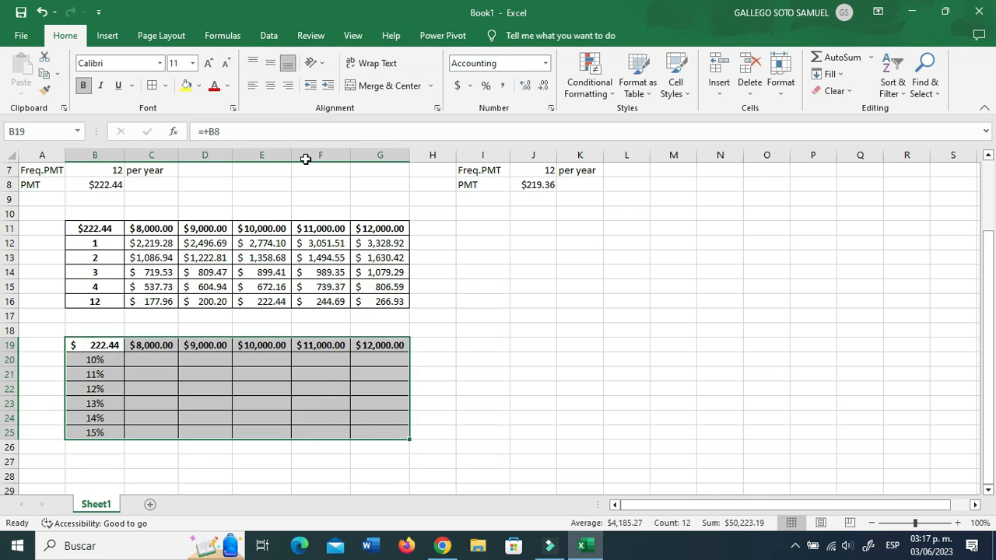
{"action": "left_click", "coordinate": [269, 35]}
{"action": "left_click", "coordinate": [663, 87]}
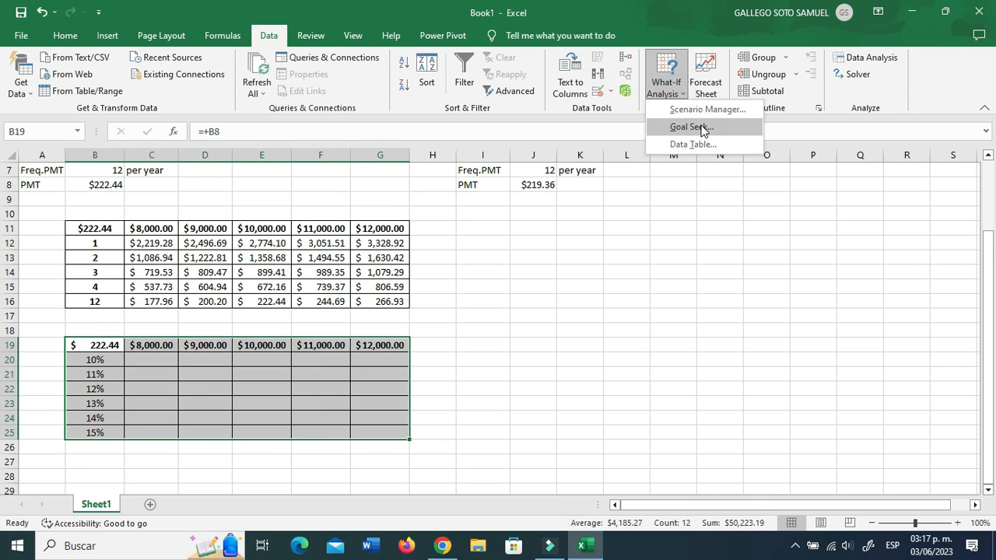
{"action": "left_click", "coordinate": [692, 145]}
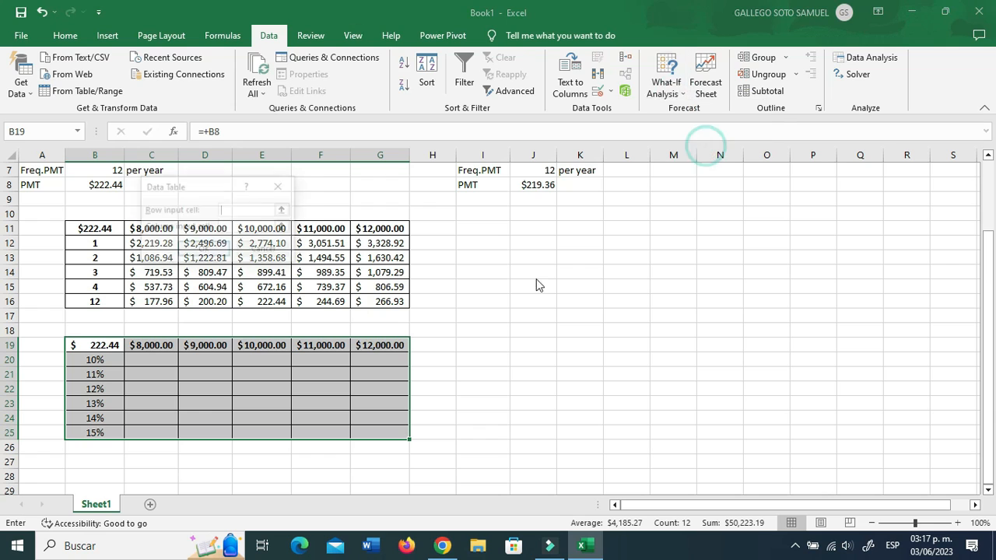
{"action": "left_click", "coordinate": [285, 208]}
{"action": "scroll", "coordinate": [229, 276], "scroll_direction": "up", "scroll_amount": 2}
{"action": "left_click", "coordinate": [109, 214]}
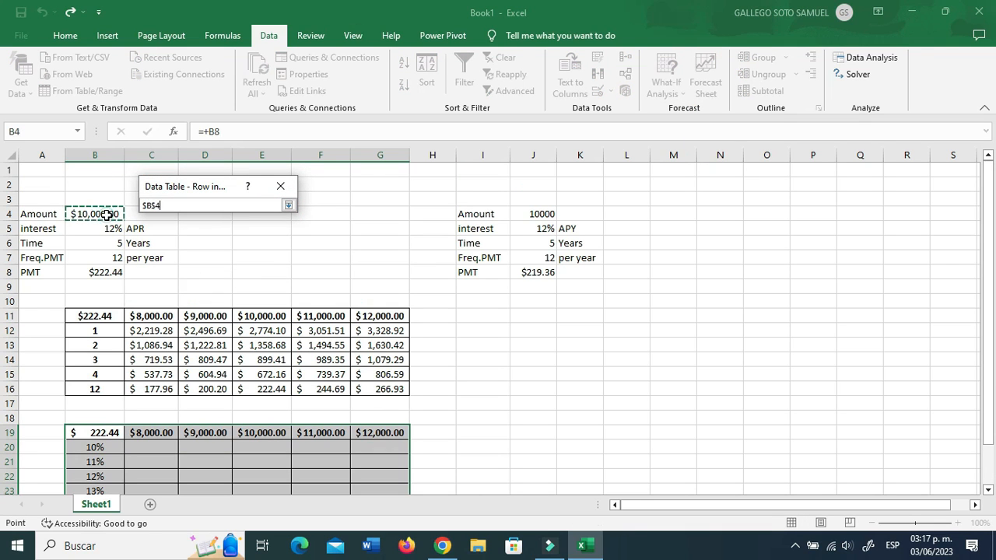
{"action": "key", "text": "Return"}
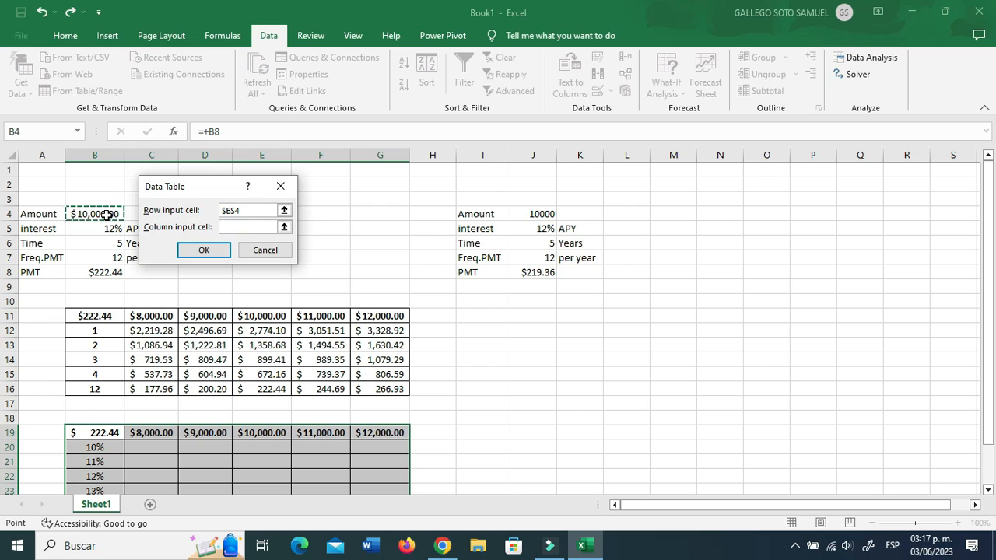
{"action": "left_click", "coordinate": [284, 227]}
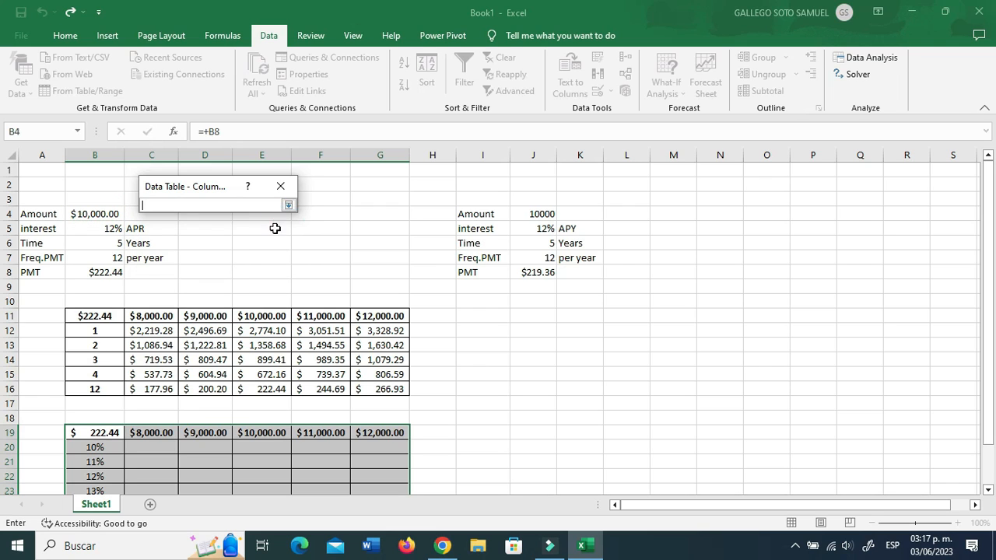
{"action": "left_click", "coordinate": [102, 232]}
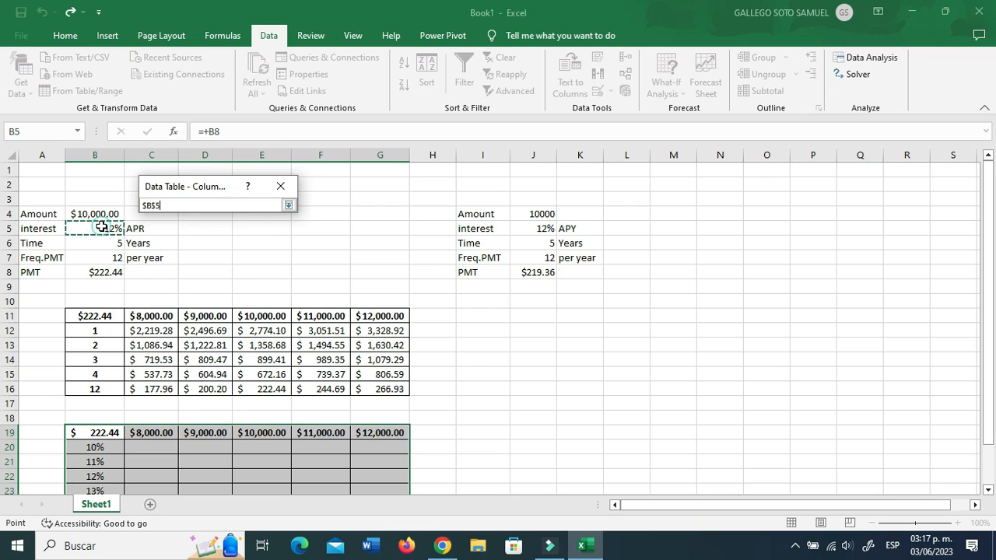
{"action": "key", "text": "Return"}
{"action": "key", "text": "Return"}
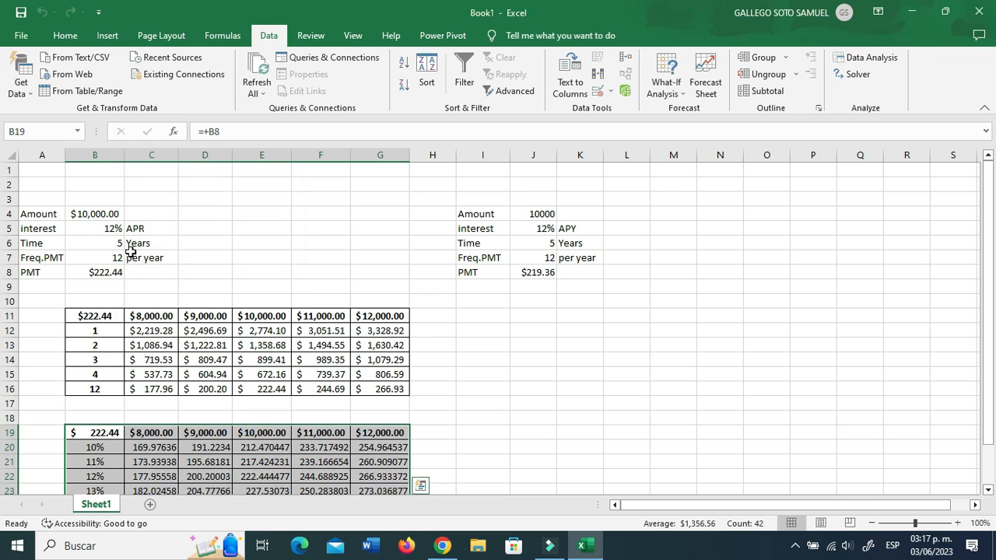
Step: Apply the dollar Accounting number format to the second table's payment values in C20:G25
{"action": "scroll", "coordinate": [234, 335], "scroll_direction": "down", "scroll_amount": 2}
{"action": "left_click", "coordinate": [191, 386]}
{"action": "left_click_drag", "start_coordinate": [149, 362], "coordinate": [400, 429]}
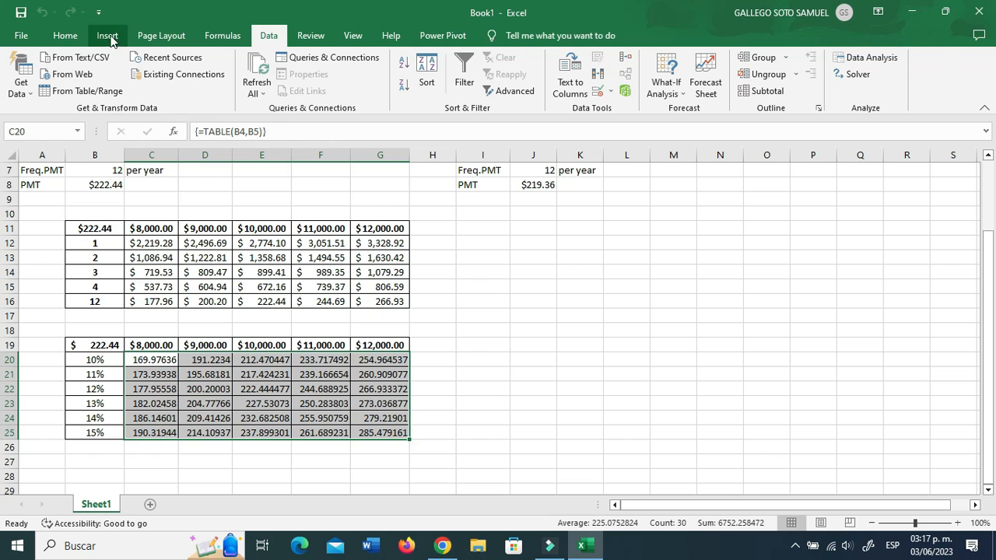
{"action": "left_click", "coordinate": [65, 35]}
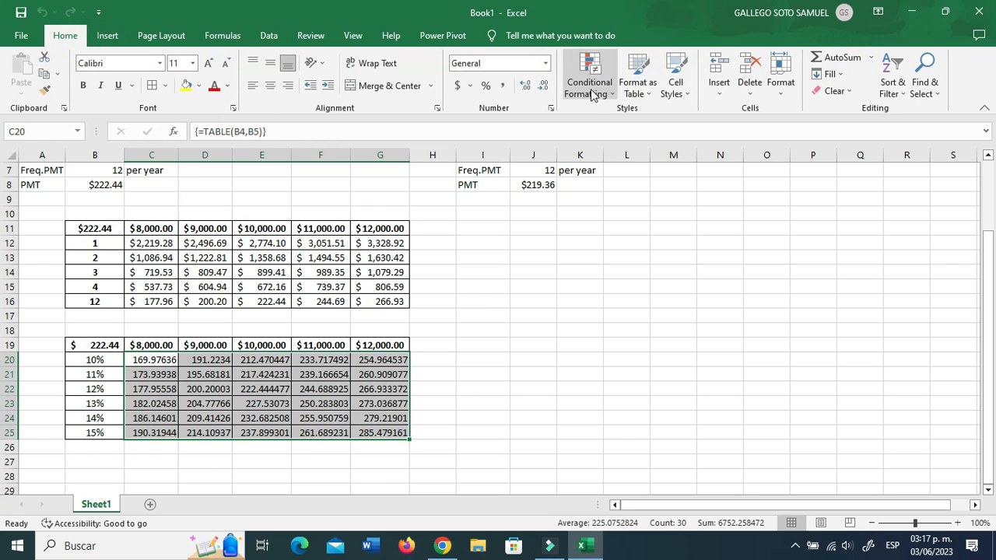
{"action": "left_click", "coordinate": [457, 85]}
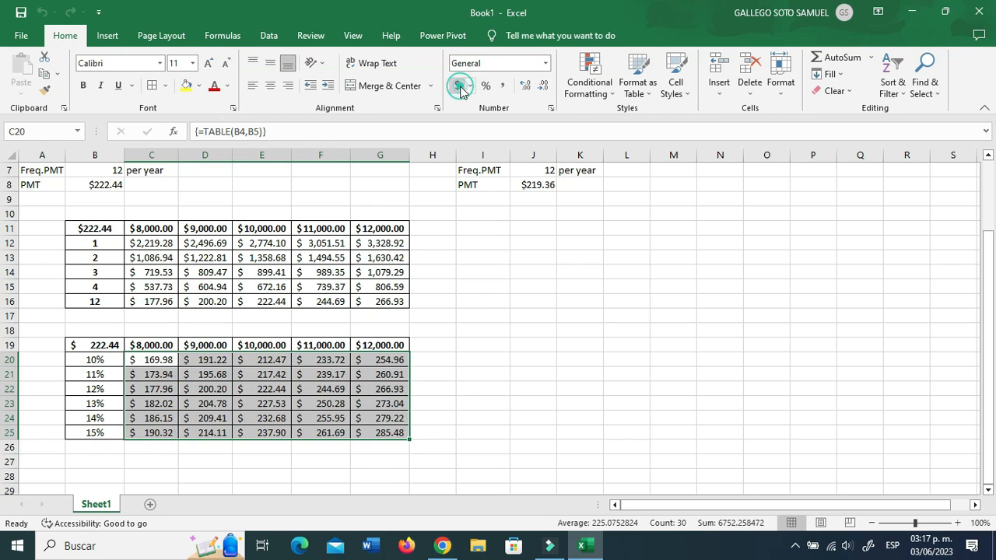
{"action": "left_click", "coordinate": [491, 327]}
{"action": "left_click", "coordinate": [329, 386]}
{"action": "scroll", "coordinate": [365, 401], "scroll_direction": "down", "scroll_amount": 1}
{"action": "left_click", "coordinate": [343, 418]}
{"action": "left_click", "coordinate": [168, 329]}
{"action": "left_click", "coordinate": [158, 316]}
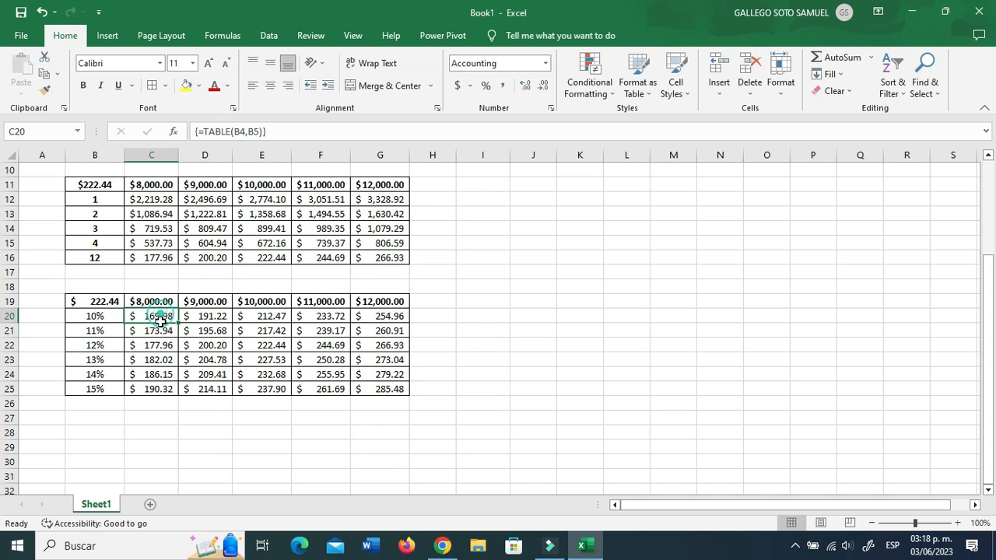
{"action": "scroll", "coordinate": [393, 438], "scroll_direction": "up", "scroll_amount": 1}
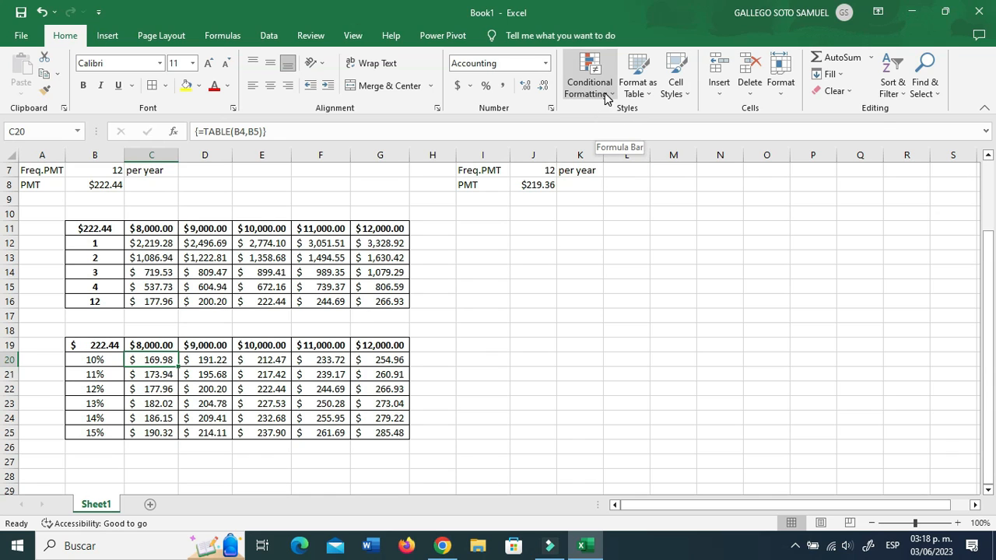
{"action": "left_click", "coordinate": [471, 392]}
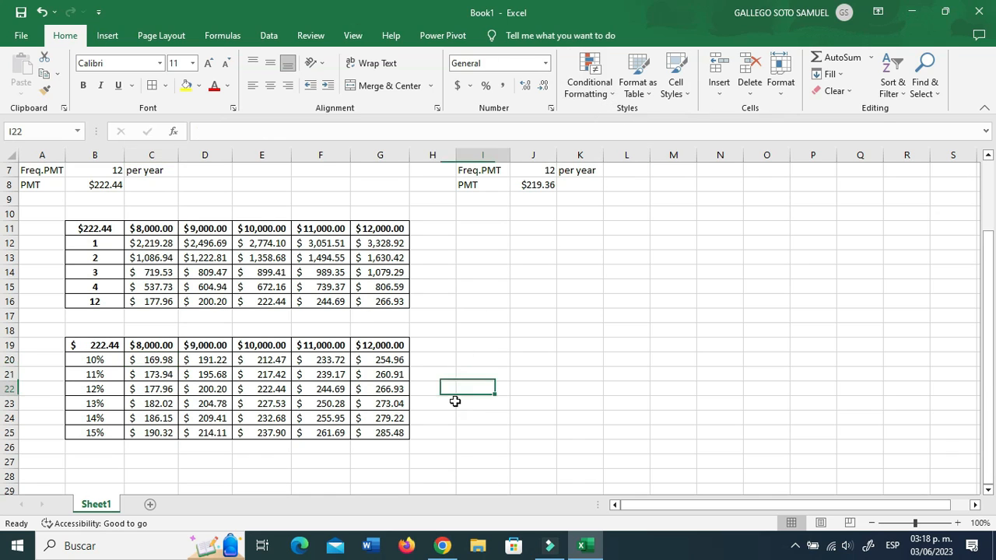
{"action": "left_click", "coordinate": [357, 405]}
{"action": "left_click", "coordinate": [190, 388]}
{"action": "left_click", "coordinate": [156, 360]}
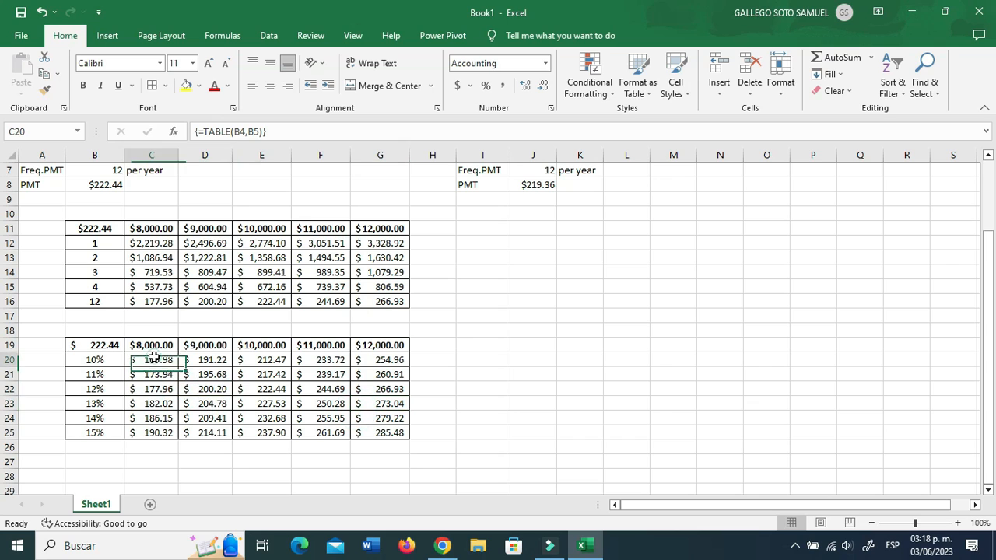
{"action": "left_click", "coordinate": [243, 393]}
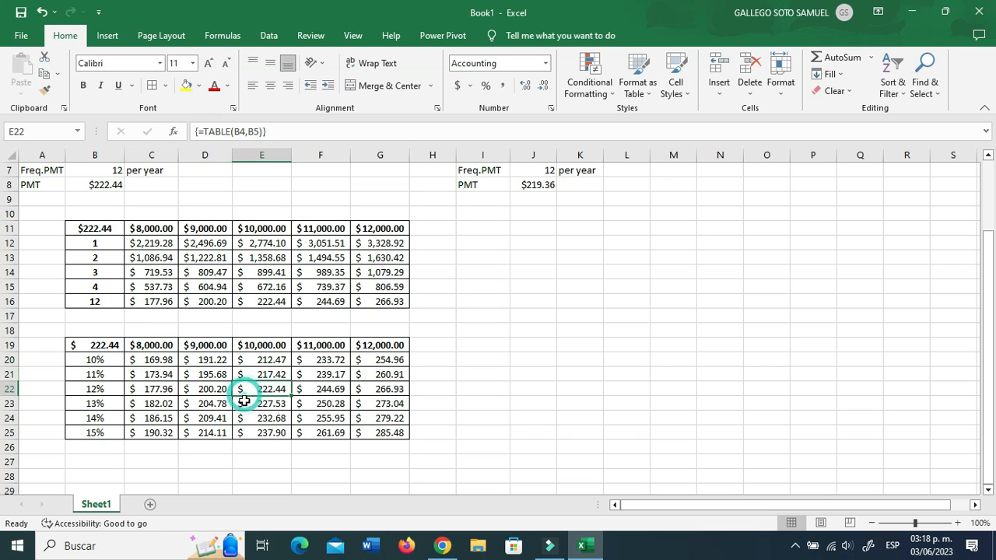
{"action": "left_click", "coordinate": [144, 361]}
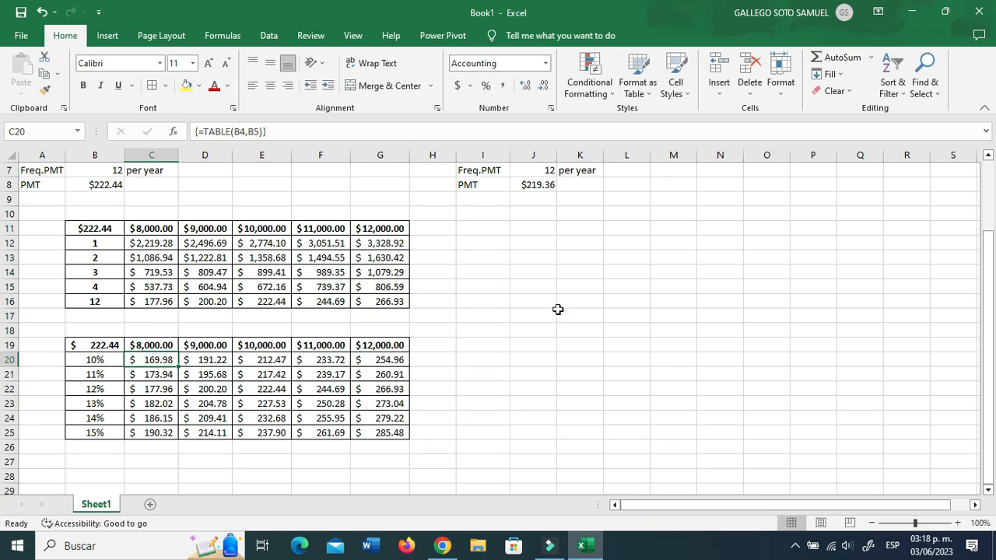
Step: Create a conditional formatting rule on C20:G25 for cells containing a value less than or equal to 210
{"action": "left_click_drag", "start_coordinate": [153, 360], "coordinate": [387, 430]}
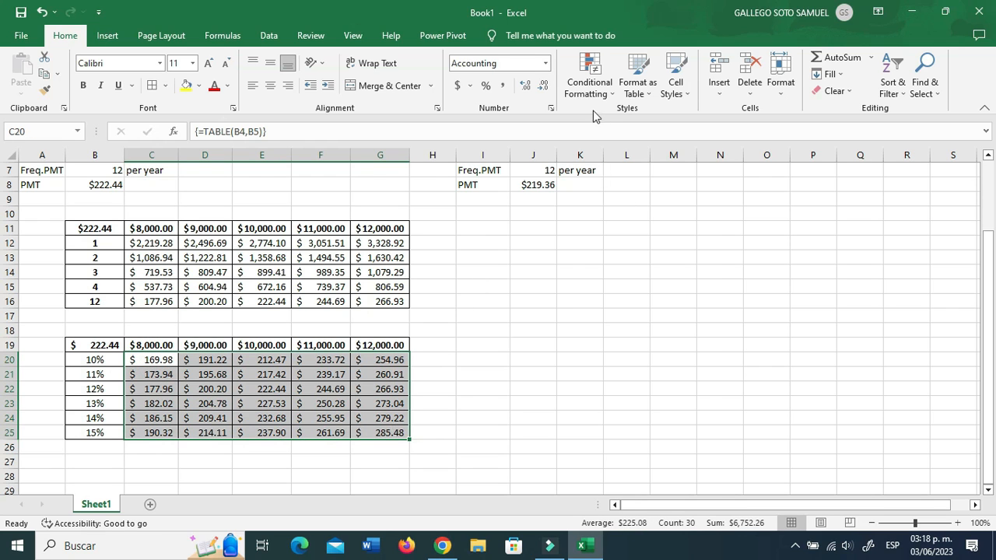
{"action": "left_click", "coordinate": [612, 96]}
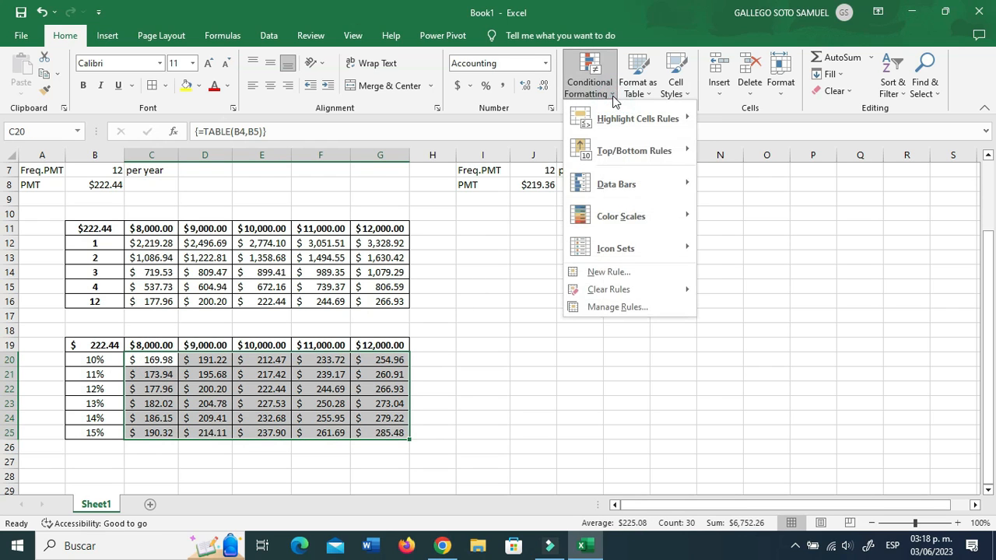
{"action": "left_click", "coordinate": [649, 274]}
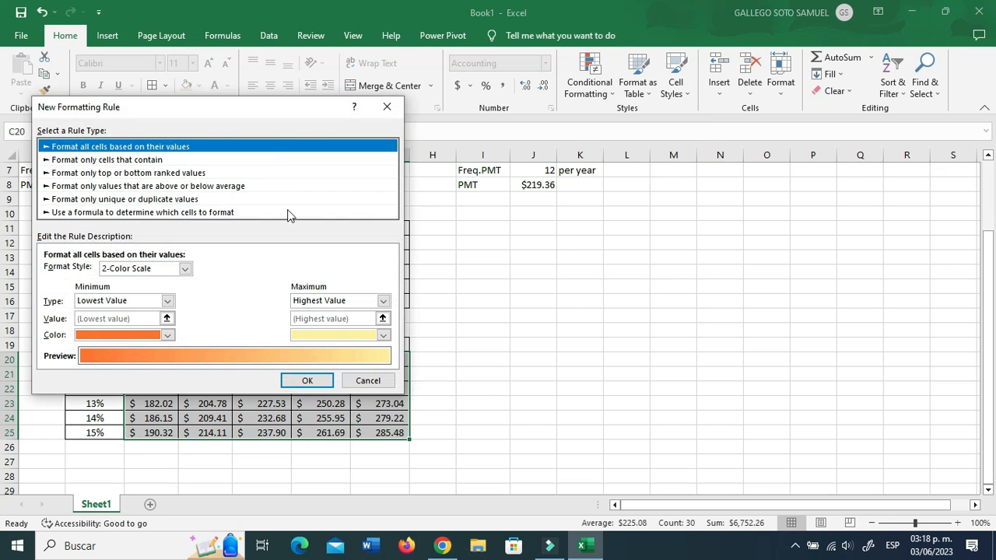
{"action": "left_click", "coordinate": [127, 187]}
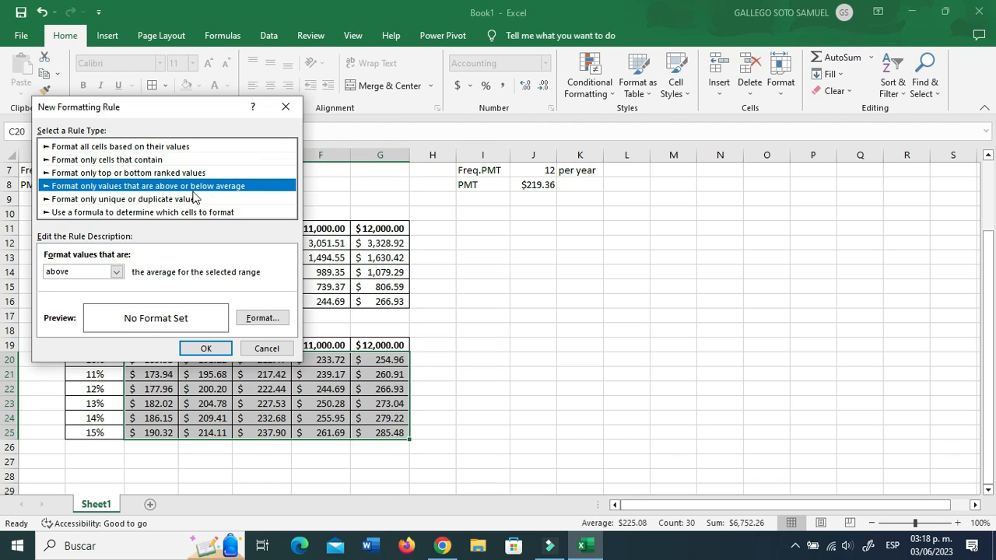
{"action": "left_click", "coordinate": [160, 176]}
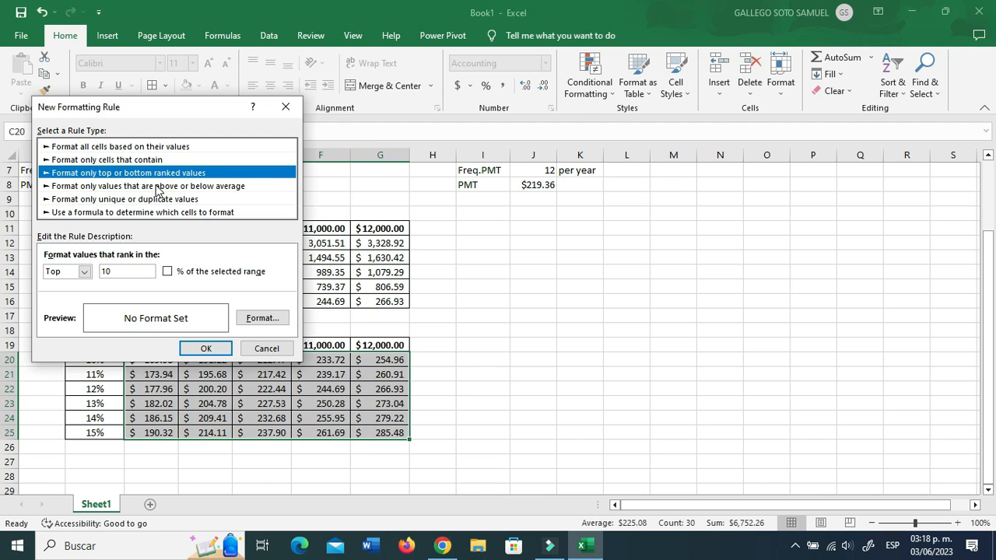
{"action": "left_click", "coordinate": [145, 163]}
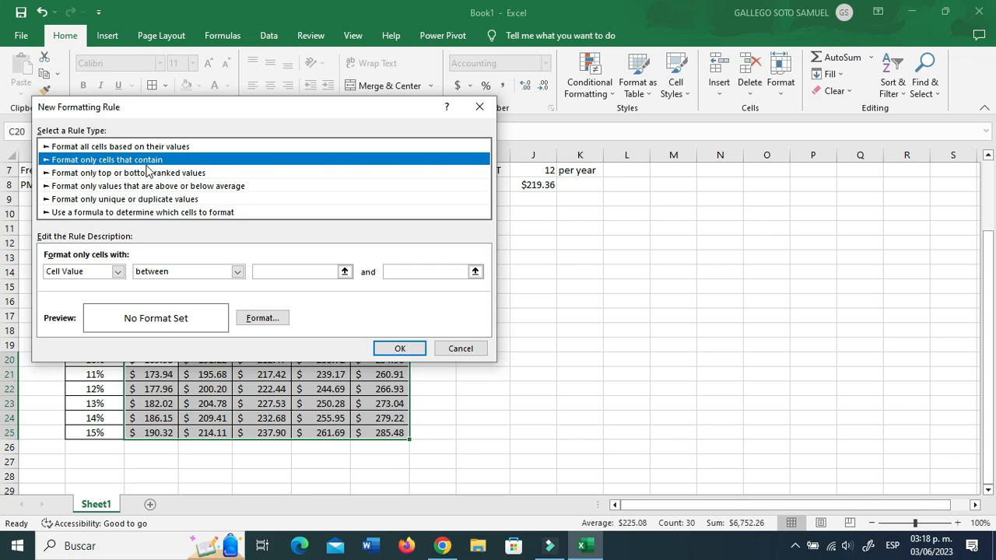
{"action": "left_click", "coordinate": [238, 271]}
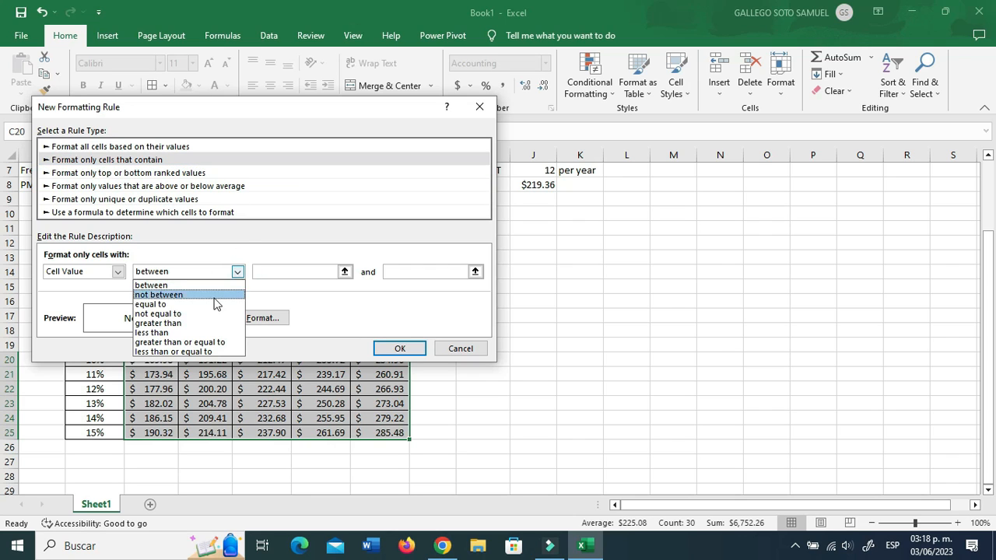
{"action": "left_click", "coordinate": [191, 333]}
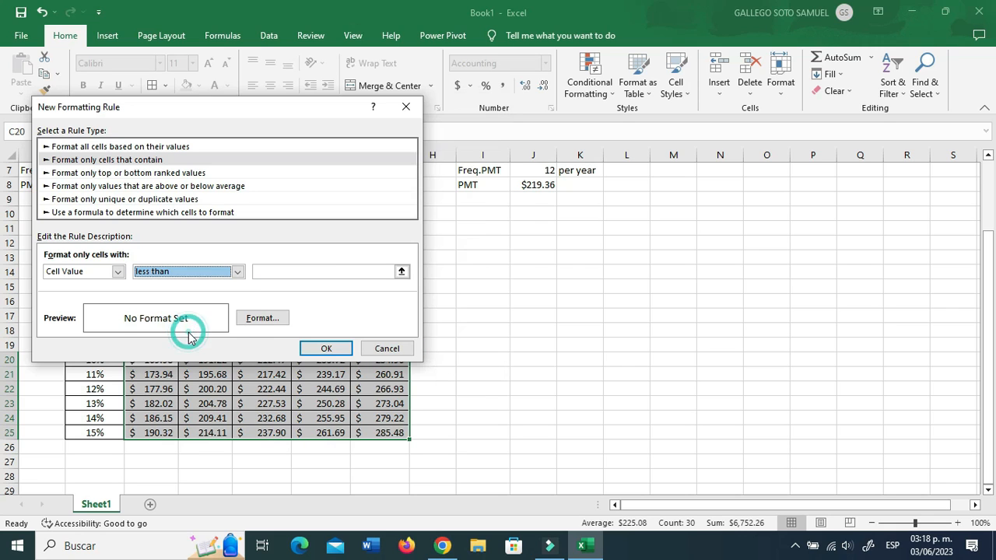
{"action": "left_click", "coordinate": [237, 272]}
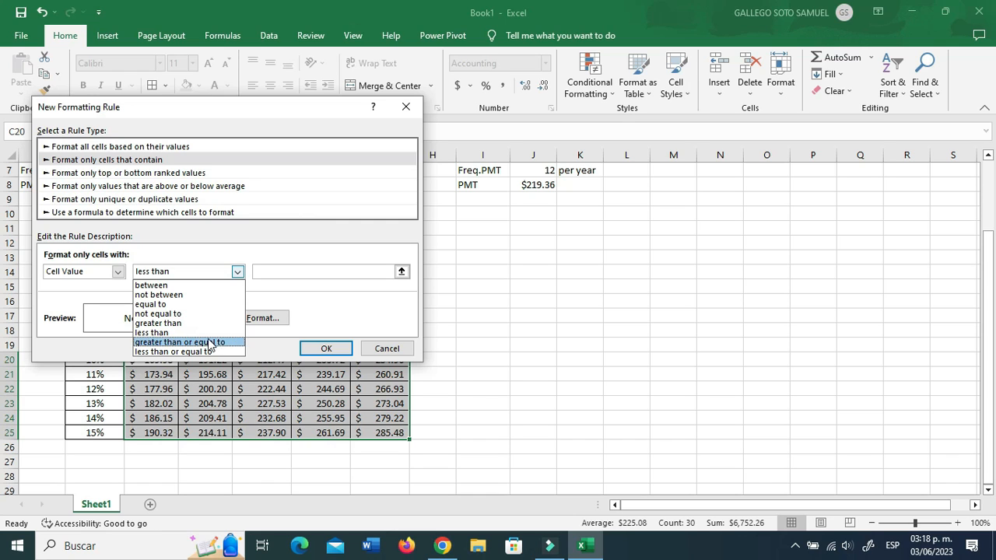
{"action": "left_click", "coordinate": [199, 352]}
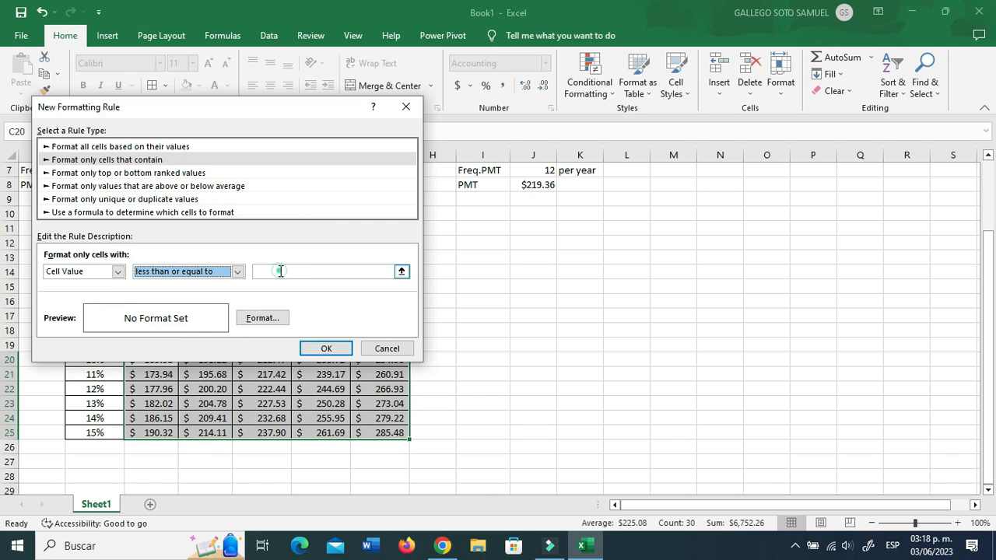
{"action": "left_click", "coordinate": [280, 271]}
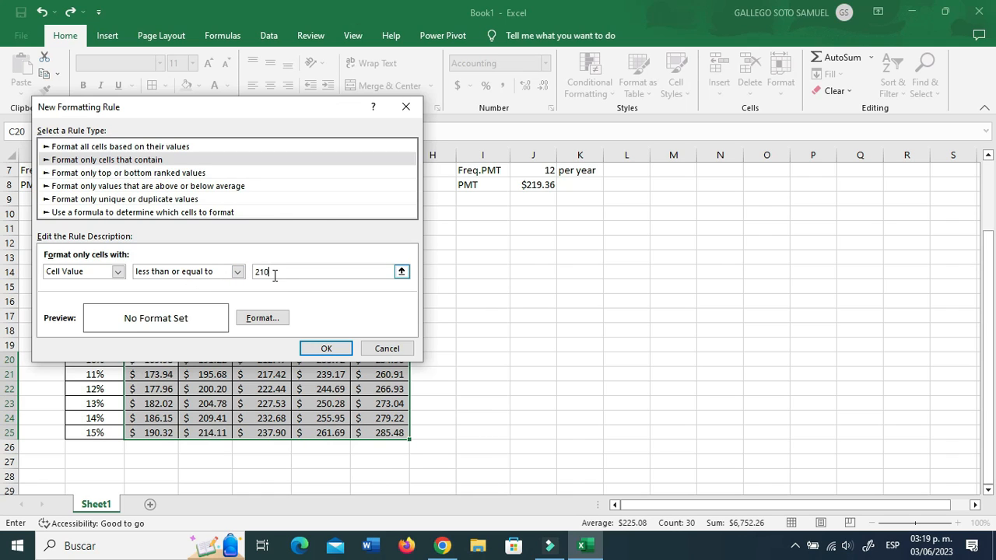
Step: Give the rule a two-color horizontal gradient fill from white to light green and apply it to the selected payments
{"action": "left_click", "coordinate": [263, 318]}
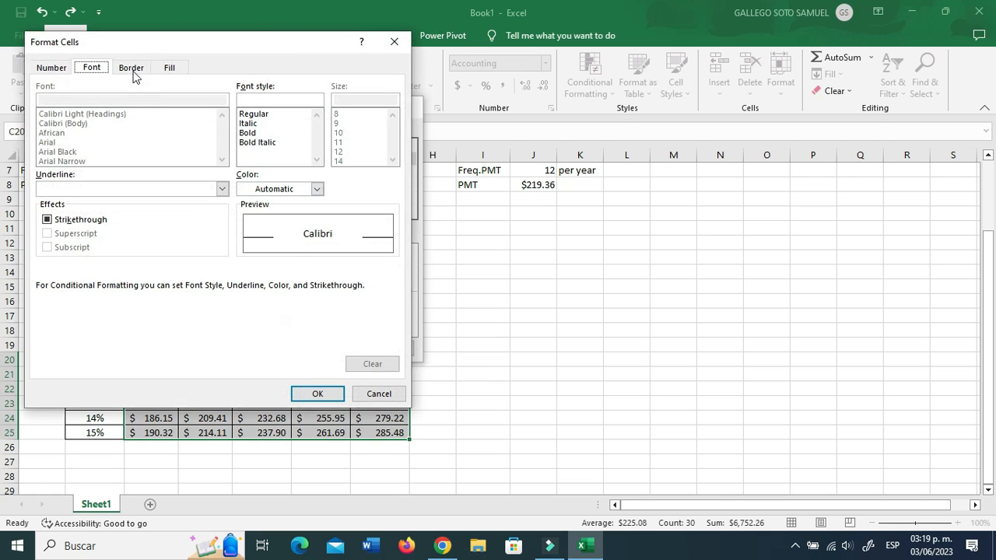
{"action": "left_click", "coordinate": [170, 68]}
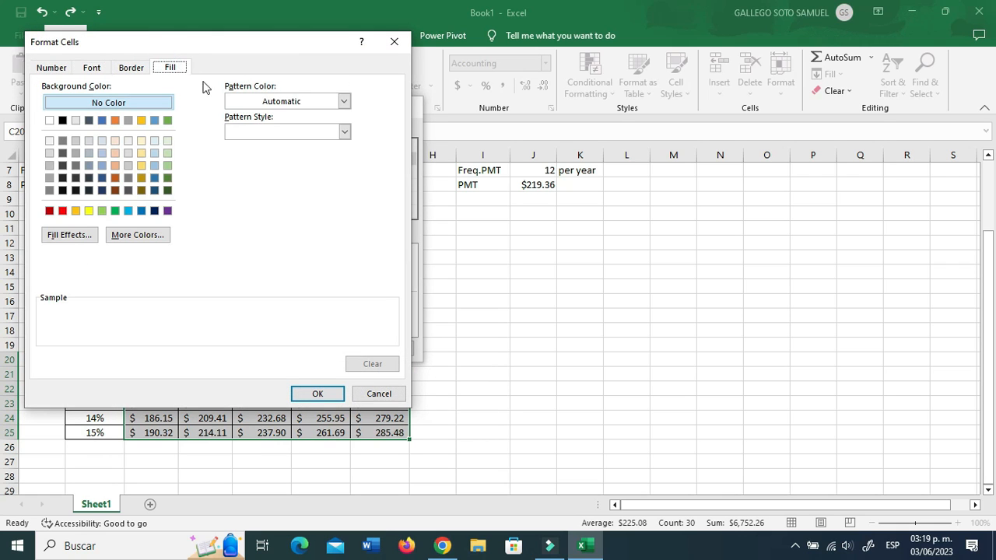
{"action": "left_click", "coordinate": [344, 102]}
{"action": "left_click", "coordinate": [346, 101]}
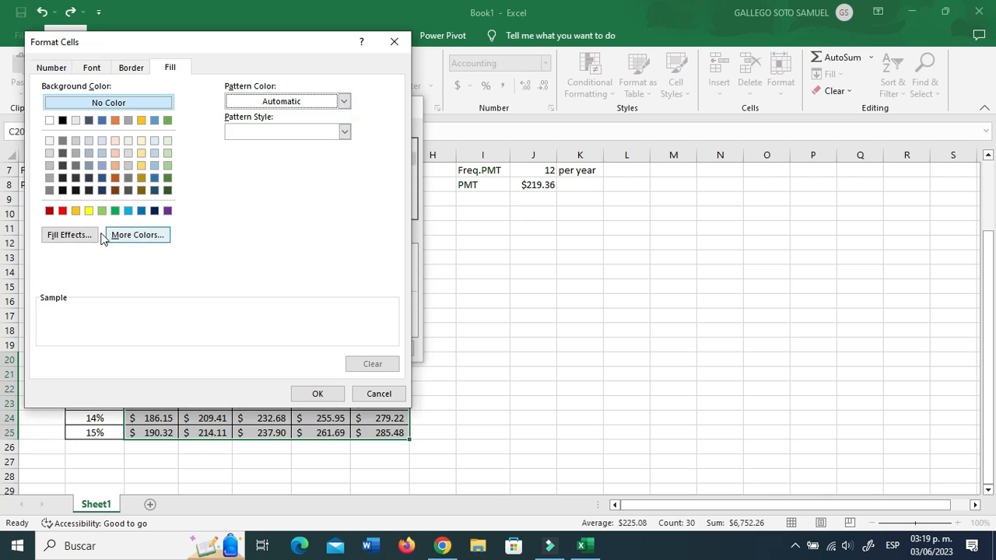
{"action": "left_click", "coordinate": [68, 235]}
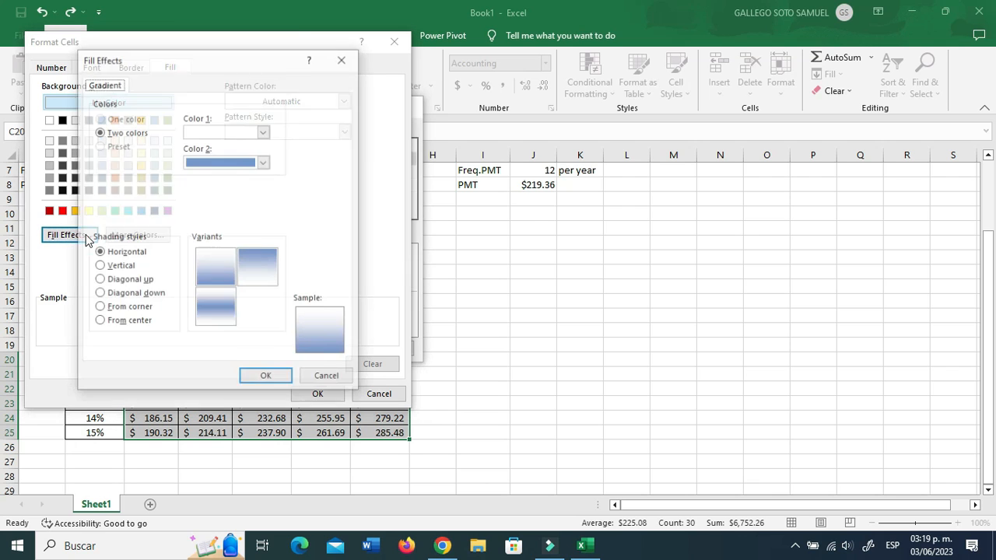
{"action": "left_click", "coordinate": [265, 162]}
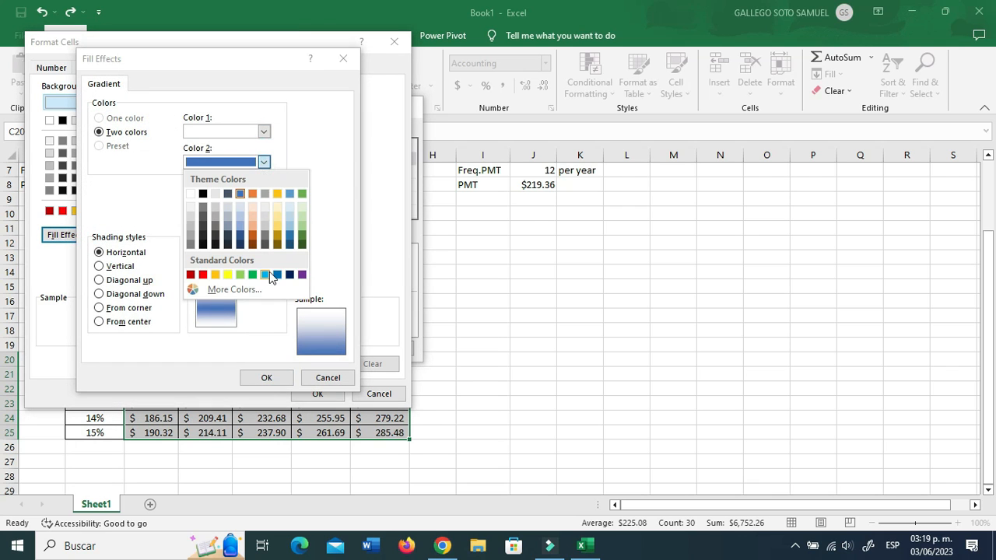
{"action": "left_click", "coordinate": [242, 277]}
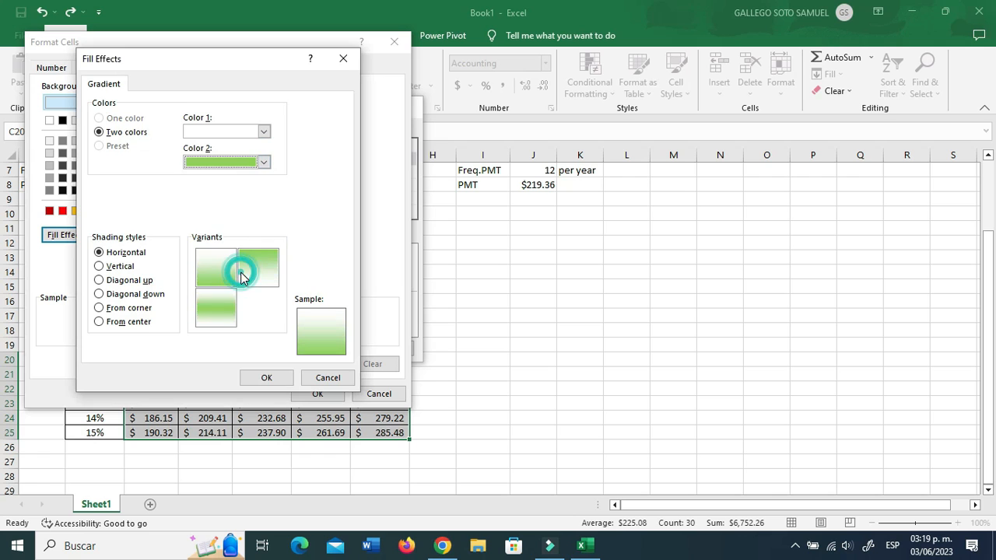
{"action": "left_click", "coordinate": [267, 379]}
{"action": "left_click", "coordinate": [324, 393]}
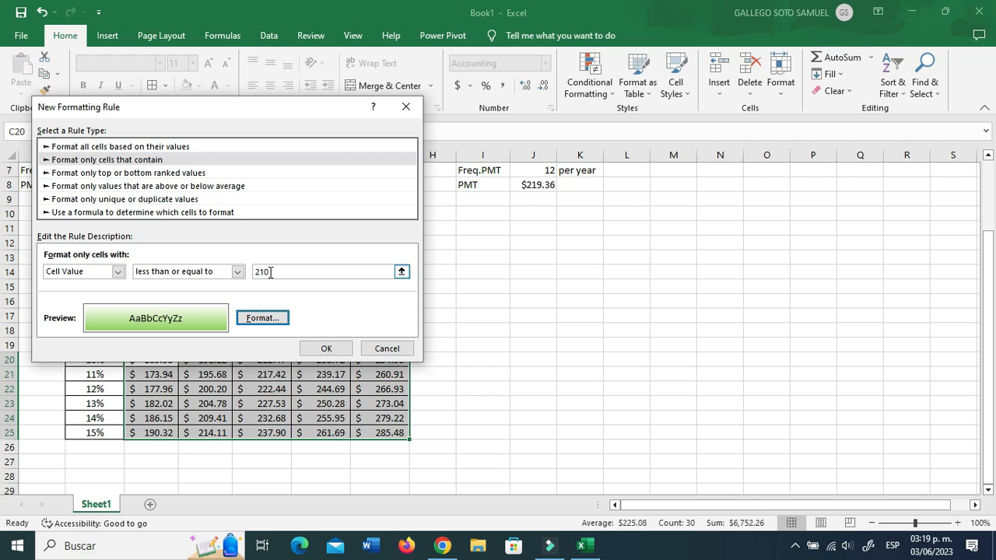
{"action": "left_click", "coordinate": [327, 350]}
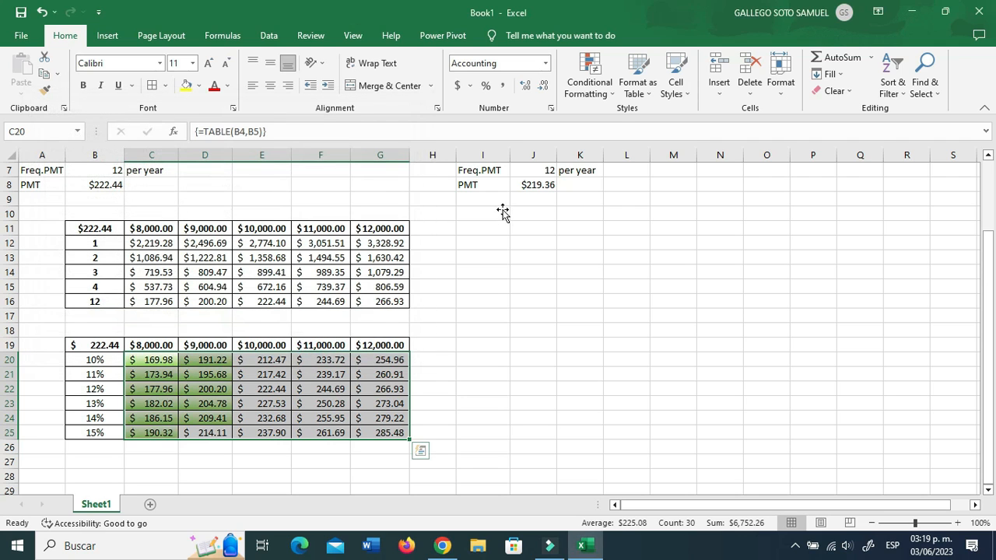
Step: Start a second conditional formatting rule on C20:G25 for cells whose value is greater than a set limit
{"action": "left_click", "coordinate": [598, 86]}
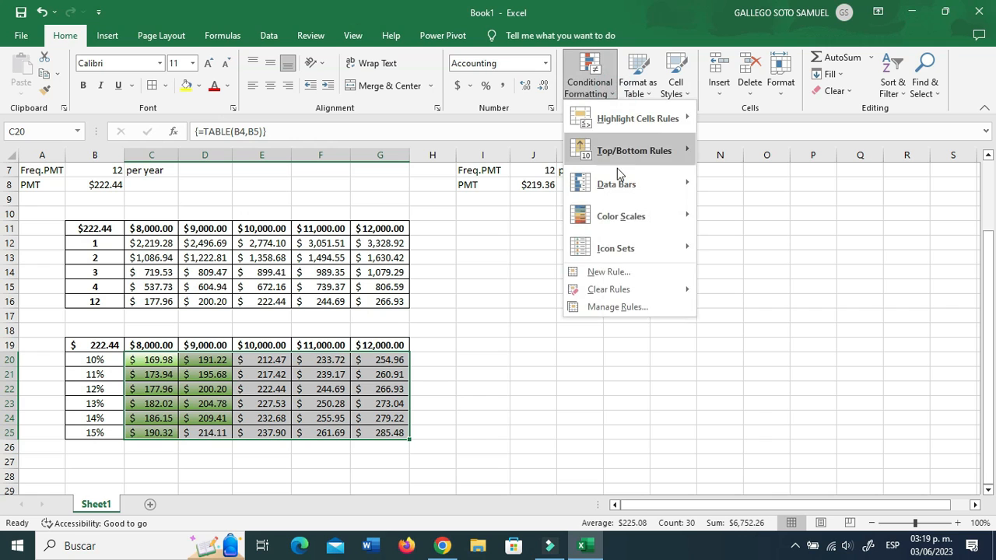
{"action": "left_click", "coordinate": [601, 272]}
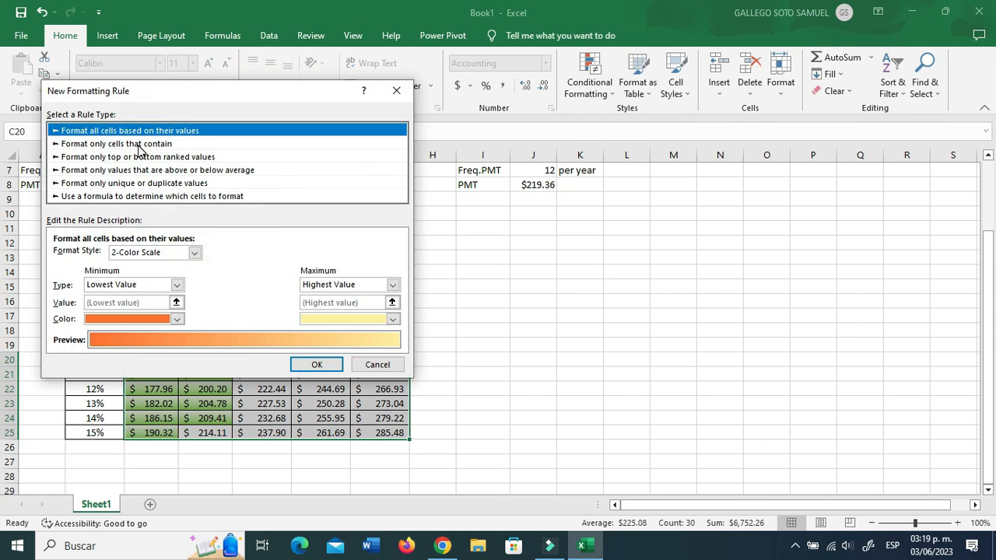
{"action": "left_click", "coordinate": [138, 146]}
{"action": "left_click", "coordinate": [246, 256]}
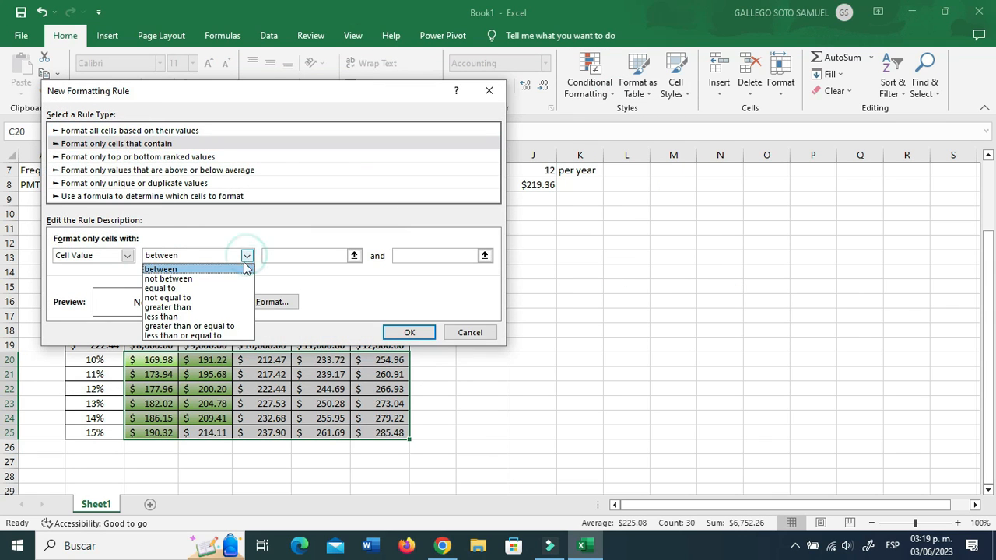
{"action": "left_click", "coordinate": [228, 308]}
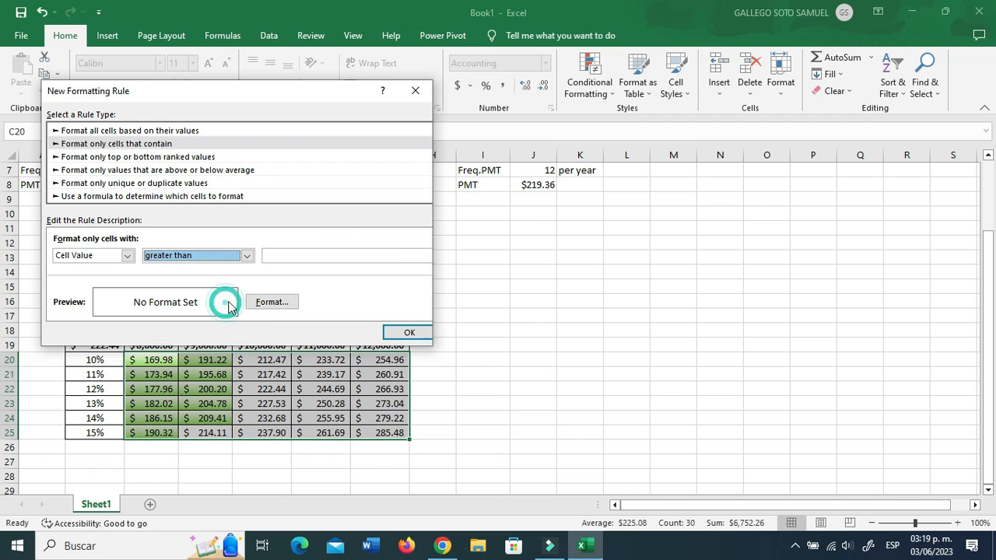
{"action": "left_click", "coordinate": [352, 255]}
{"action": "type", "text": "21"}
Step: Set the greater-than limit to 210, give the rule a two-color white-to-red gradient fill and apply it to C20:G25
{"action": "left_click", "coordinate": [284, 301]}
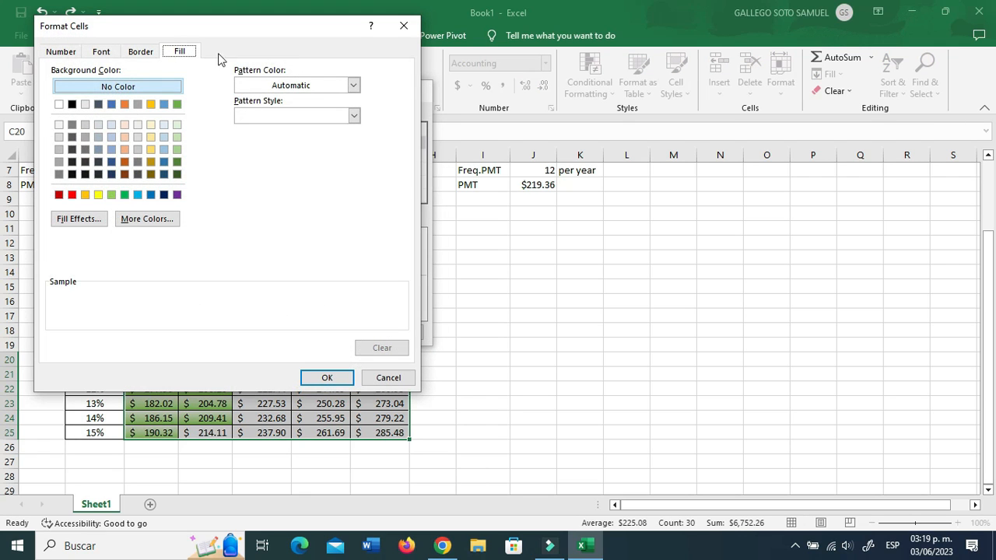
{"action": "left_click", "coordinate": [77, 220]}
{"action": "left_click", "coordinate": [274, 145]}
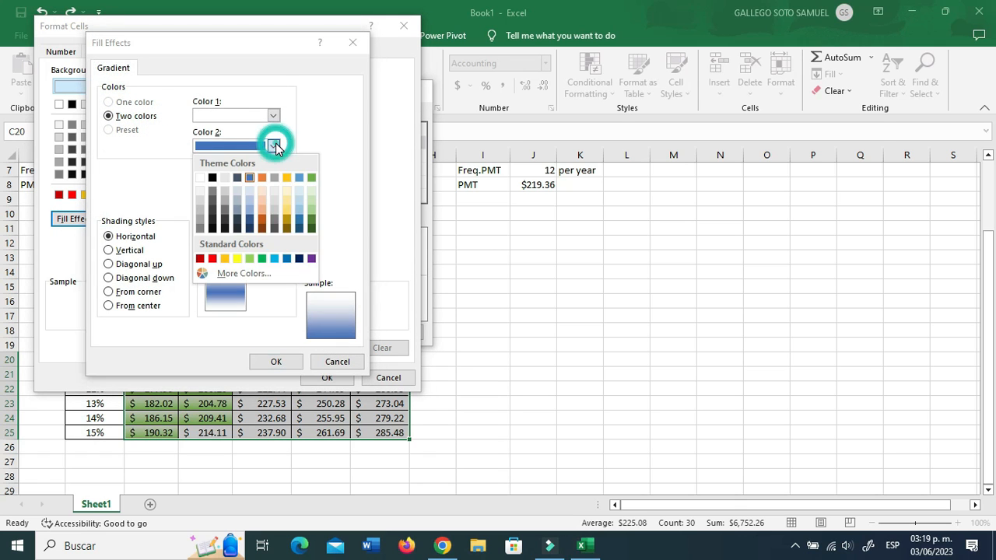
{"action": "left_click", "coordinate": [212, 259]}
{"action": "left_click", "coordinate": [276, 362]}
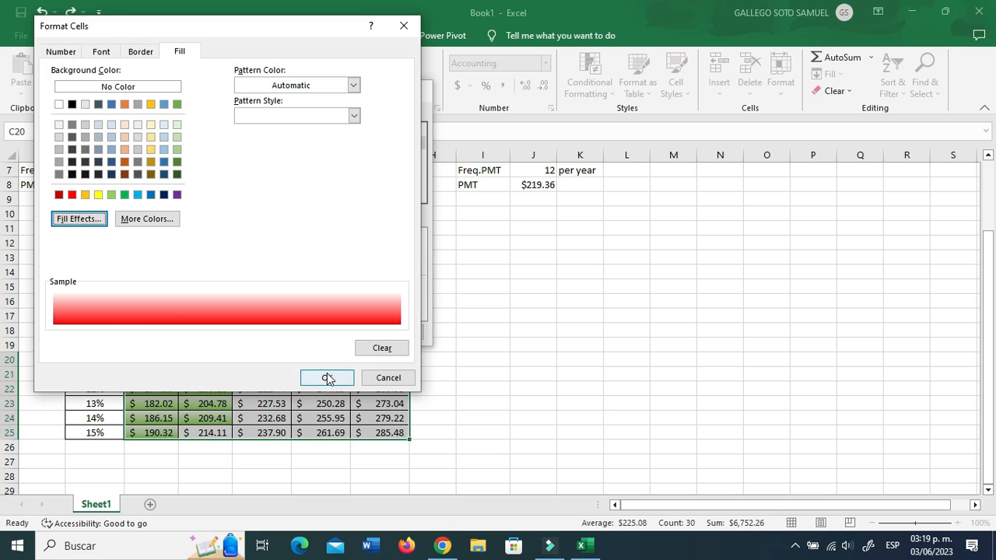
{"action": "left_click", "coordinate": [327, 378]}
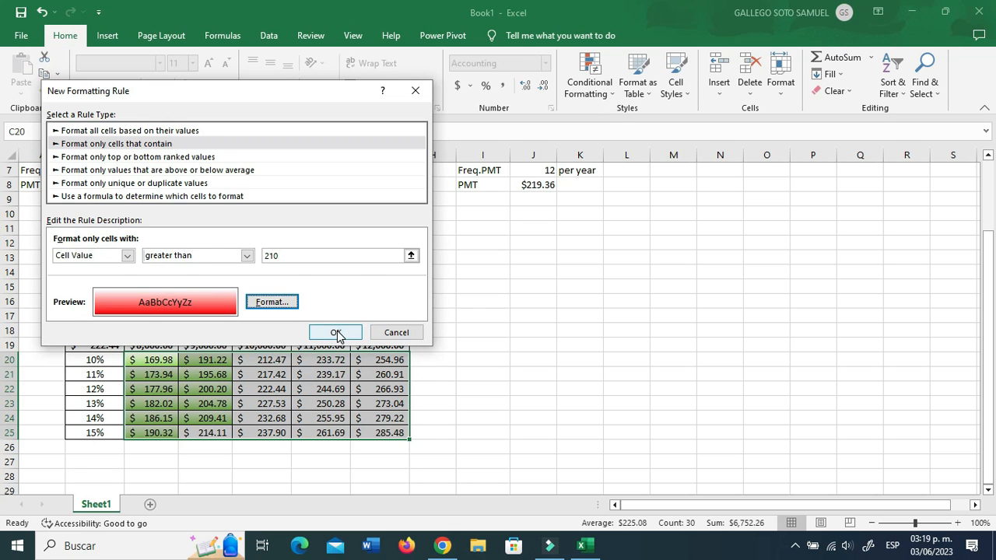
{"action": "left_click", "coordinate": [336, 333]}
{"action": "left_click", "coordinate": [543, 339]}
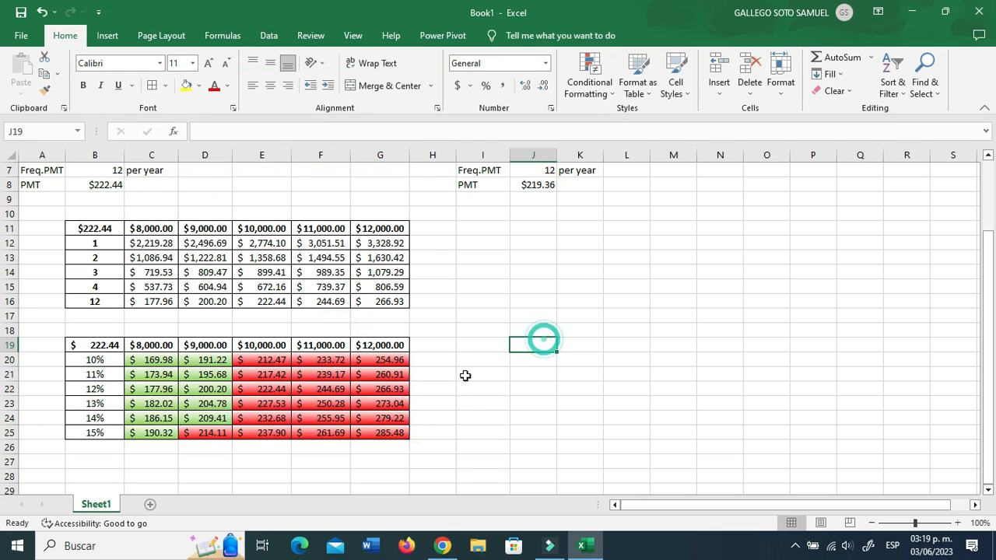
Step: Examine how the colored payments in the interest-rate table vary with rate and amount, and check the APR loan's payment frequency
{"action": "scroll", "coordinate": [532, 392], "scroll_direction": "down", "scroll_amount": 1}
{"action": "left_click", "coordinate": [532, 390]}
{"action": "left_click", "coordinate": [226, 345]}
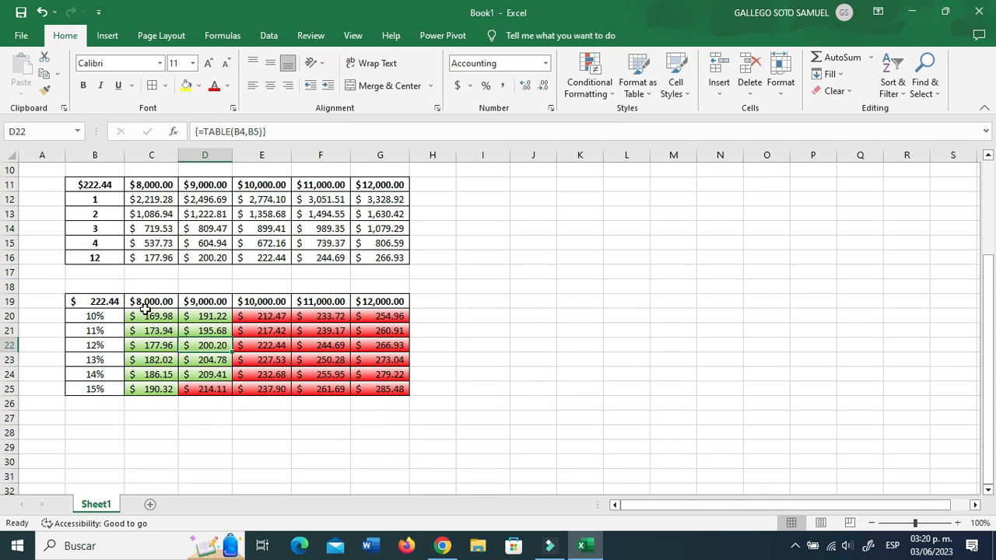
{"action": "left_click", "coordinate": [91, 305]}
{"action": "left_click", "coordinate": [93, 315]}
{"action": "left_click", "coordinate": [108, 389]}
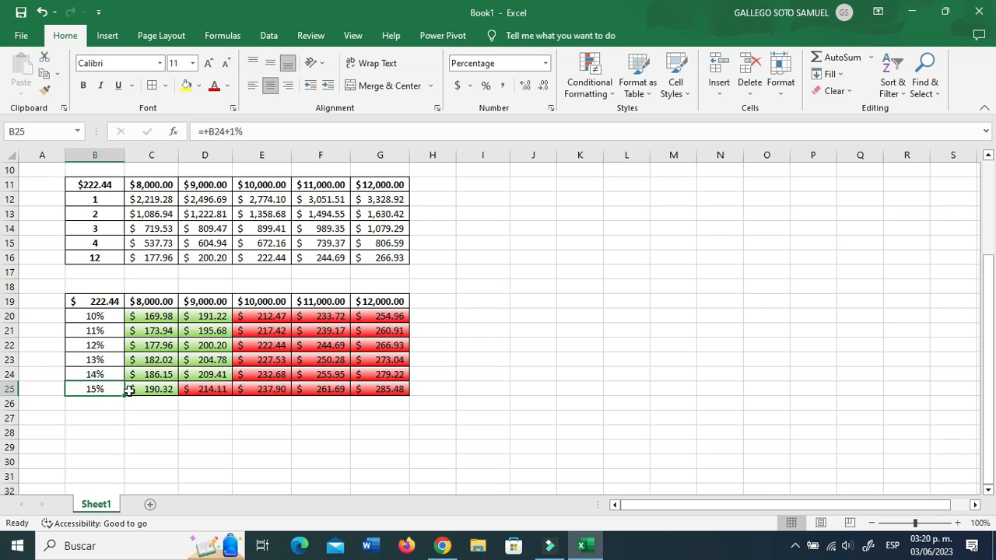
{"action": "left_click", "coordinate": [136, 390]}
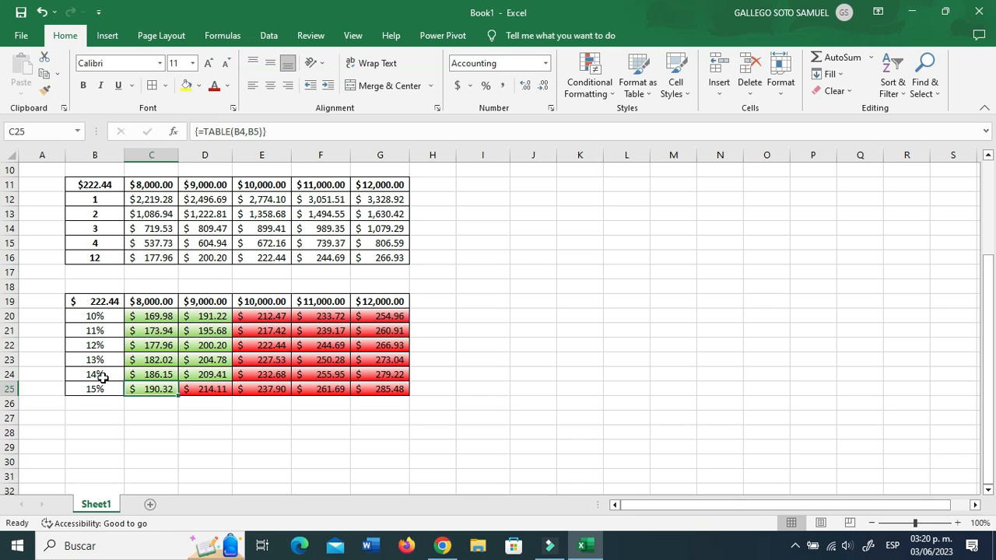
{"action": "left_click", "coordinate": [201, 316]}
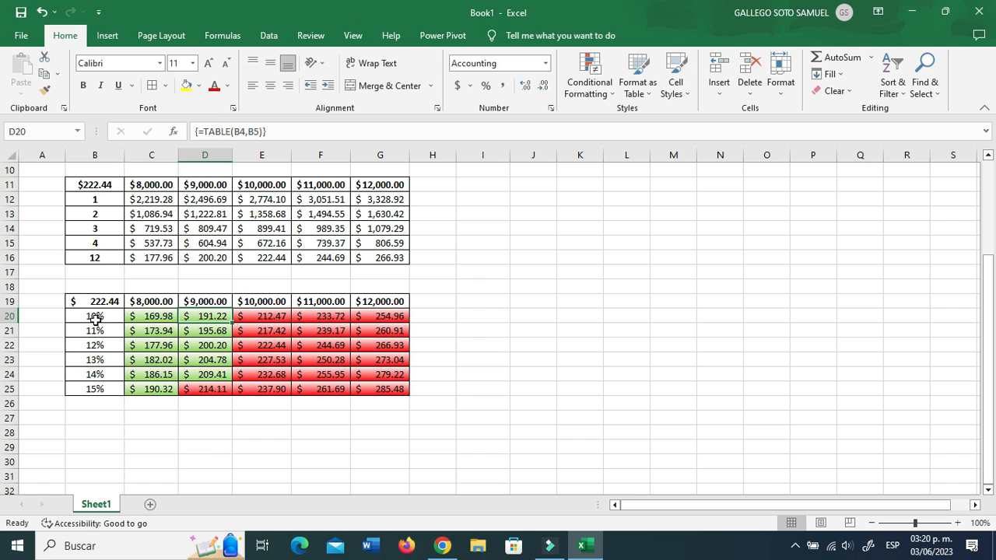
{"action": "left_click", "coordinate": [221, 304]}
{"action": "left_click", "coordinate": [218, 316]}
{"action": "left_click", "coordinate": [89, 316]}
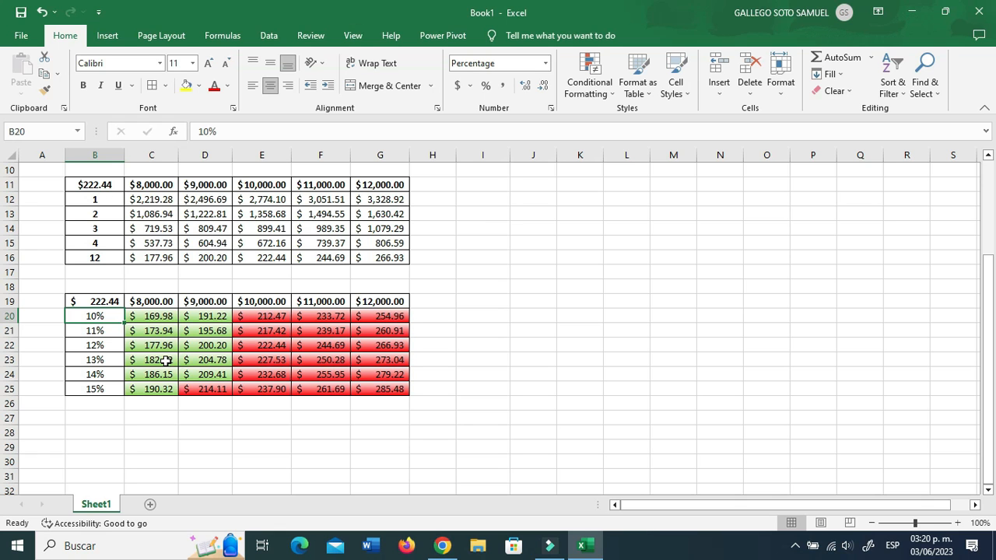
{"action": "scroll", "coordinate": [166, 360], "scroll_direction": "up", "scroll_amount": 3}
{"action": "left_click", "coordinate": [110, 263]}
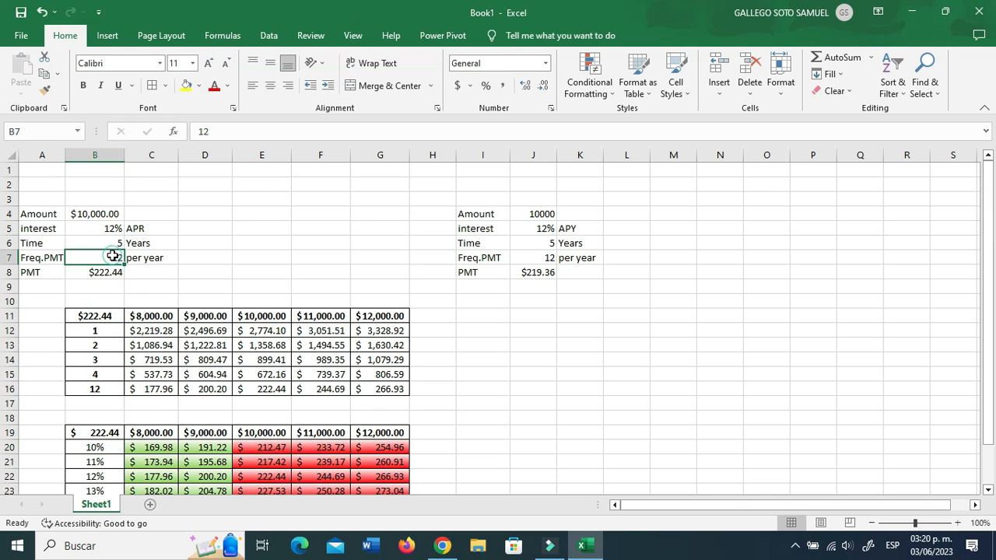
{"action": "scroll", "coordinate": [196, 327], "scroll_direction": "down", "scroll_amount": 2}
{"action": "scroll", "coordinate": [187, 325], "scroll_direction": "up", "scroll_amount": 2}
{"action": "scroll", "coordinate": [187, 326], "scroll_direction": "up", "scroll_amount": 1}
{"action": "scroll", "coordinate": [537, 338], "scroll_direction": "down", "scroll_amount": 1}
{"action": "left_click", "coordinate": [582, 339]}
{"action": "scroll", "coordinate": [582, 339], "scroll_direction": "up", "scroll_amount": 1}
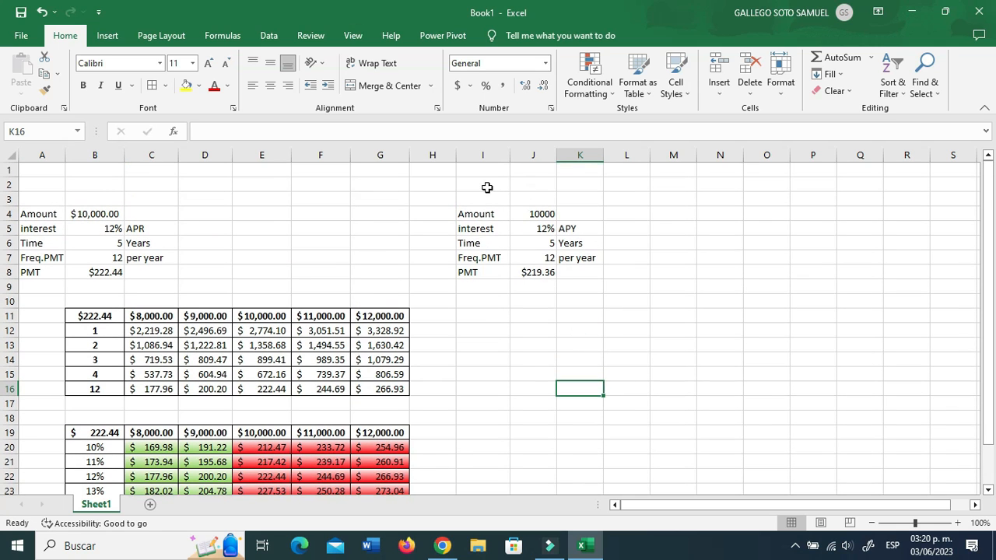
{"action": "left_click", "coordinate": [476, 329]}
{"action": "left_click", "coordinate": [476, 315]}
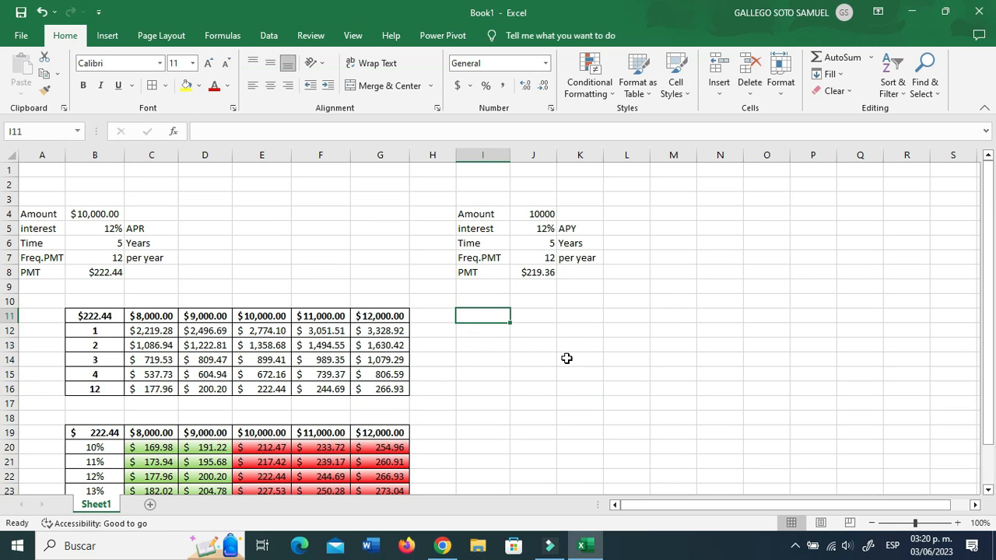
{"action": "scroll", "coordinate": [567, 358], "scroll_direction": "down", "scroll_amount": 2}
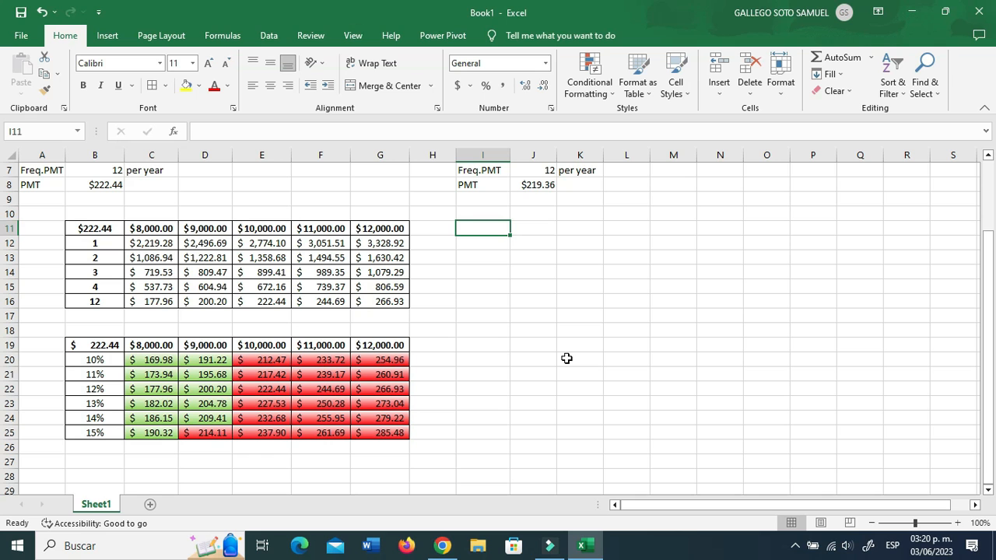
{"action": "scroll", "coordinate": [322, 321], "scroll_direction": "up", "scroll_amount": 1}
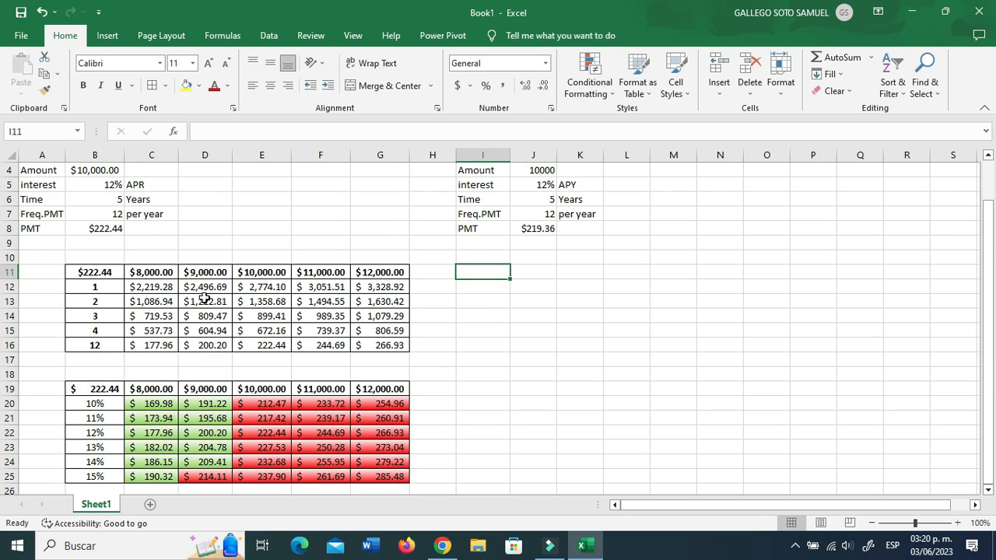
{"action": "scroll", "coordinate": [204, 299], "scroll_direction": "up", "scroll_amount": 1}
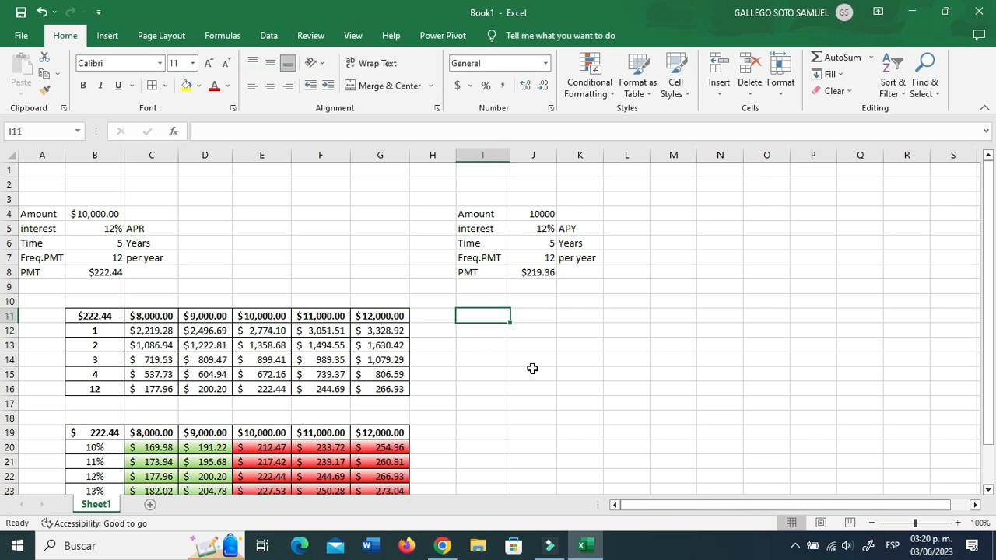
Step: Copy the payment-frequency table B11:G16 to I11, below the APY loan data
{"action": "left_click_drag", "start_coordinate": [88, 316], "coordinate": [411, 391]}
{"action": "key", "text": "ctrl+c"}
{"action": "left_click", "coordinate": [486, 318]}
{"action": "key", "text": "ctrl+v"}
{"action": "key", "text": "Escape"}
{"action": "left_click", "coordinate": [490, 362]}
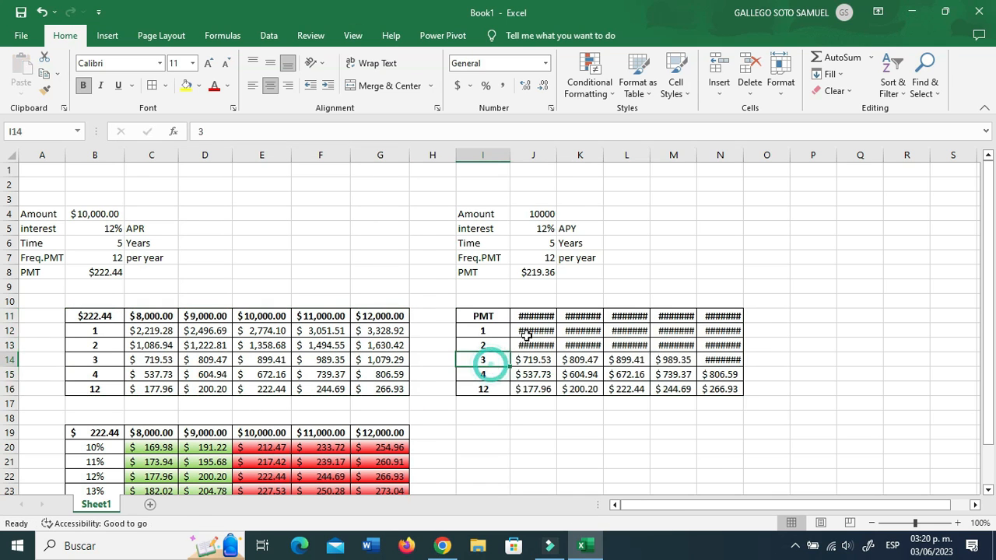
Step: Clear the copied payment values in J12:N16 and the corner cell I11
{"action": "left_click_drag", "start_coordinate": [528, 334], "coordinate": [708, 387]}
{"action": "key", "text": "Delete"}
{"action": "left_click", "coordinate": [486, 316]}
{"action": "key", "text": "Delete"}
Step: Auto-fit the widths of columns J through N to their contents
{"action": "left_click_drag", "start_coordinate": [575, 314], "coordinate": [572, 301]}
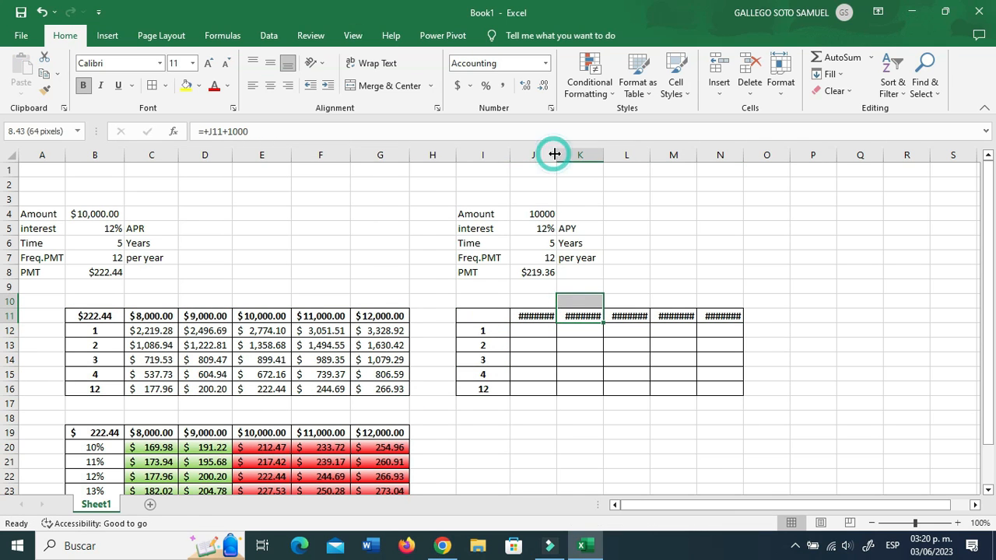
{"action": "double_click", "coordinate": [556, 155]}
{"action": "double_click", "coordinate": [611, 156]}
{"action": "double_click", "coordinate": [665, 156]}
{"action": "double_click", "coordinate": [724, 156]}
{"action": "double_click", "coordinate": [783, 156]}
Step: Link the corner cell I11 to the APY loan payment with =+J8
{"action": "left_click", "coordinate": [482, 316]}
{"action": "type", "text": "+"}
{"action": "left_click", "coordinate": [531, 272]}
{"action": "key", "text": "Return"}
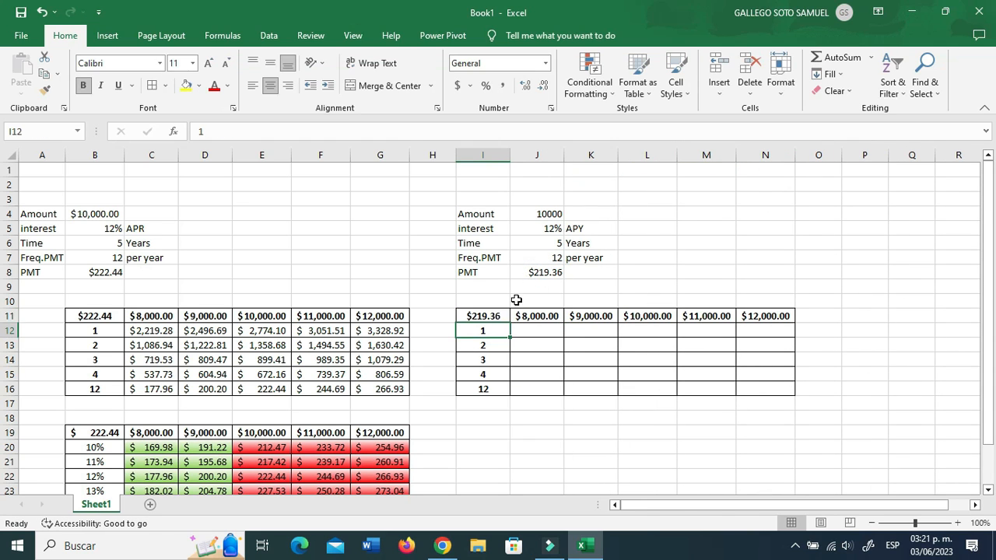
Step: Fill I11:N16 with a What-If data table, using J4 as the row input cell and J7 as the column input cell
{"action": "left_click_drag", "start_coordinate": [482, 316], "coordinate": [769, 383]}
{"action": "left_click", "coordinate": [268, 35]}
{"action": "left_click", "coordinate": [667, 84]}
{"action": "left_click", "coordinate": [693, 144]}
{"action": "left_click", "coordinate": [304, 177]}
{"action": "left_click", "coordinate": [539, 214]}
{"action": "left_click", "coordinate": [304, 178]}
{"action": "left_click", "coordinate": [303, 198]}
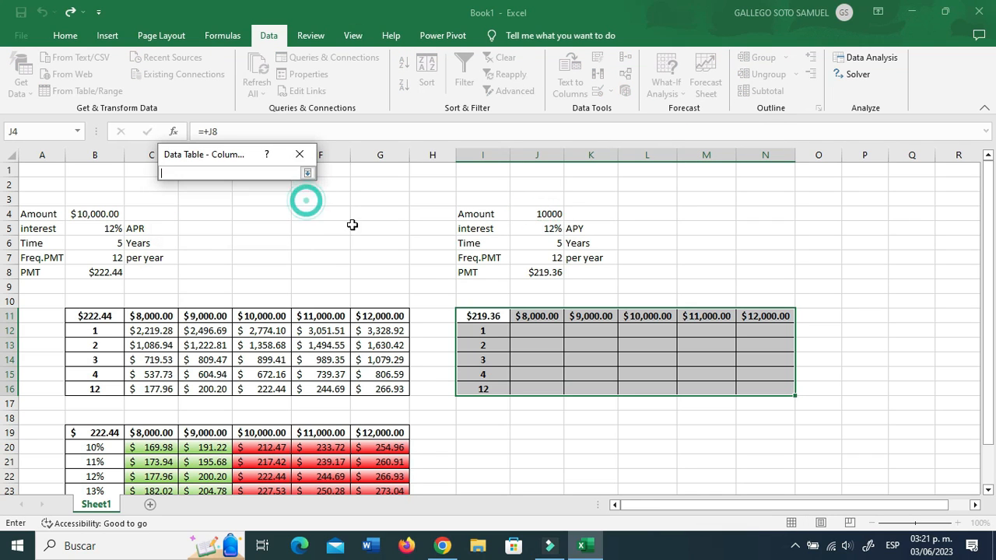
{"action": "left_click", "coordinate": [548, 260]}
{"action": "left_click", "coordinate": [310, 176]}
{"action": "left_click", "coordinate": [223, 217]}
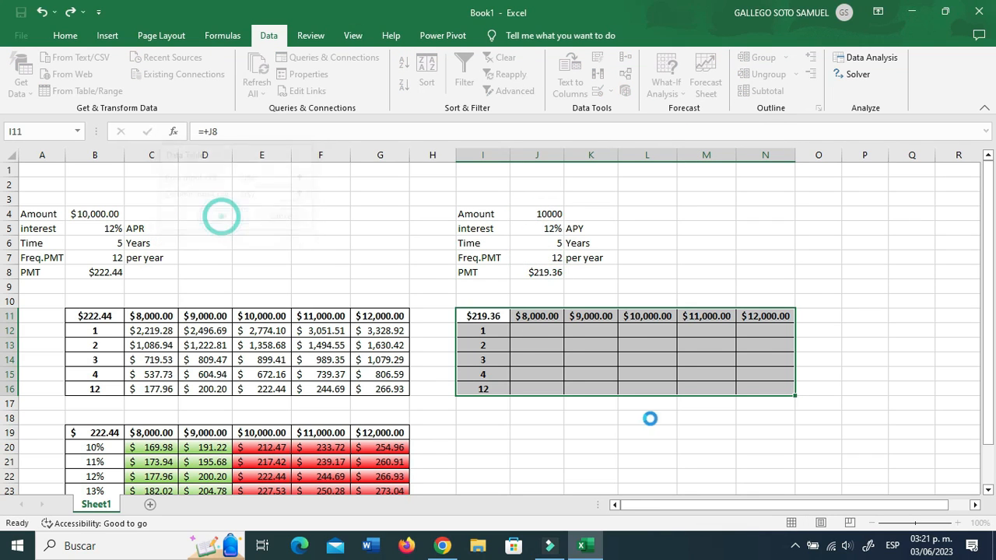
{"action": "left_click", "coordinate": [649, 430]}
{"action": "left_click", "coordinate": [484, 429]}
Step: Copy the interest-rate table B19:G25 to I19, below the APY frequency table
{"action": "scroll", "coordinate": [404, 404], "scroll_direction": "down", "scroll_amount": 3}
{"action": "left_click_drag", "start_coordinate": [95, 302], "coordinate": [411, 393]}
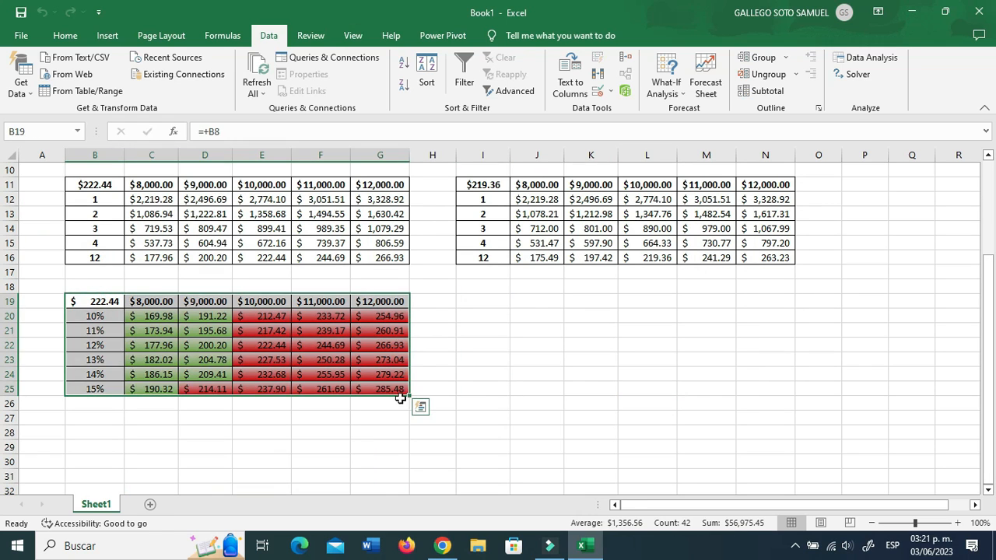
{"action": "key", "text": "ctrl+c"}
{"action": "left_click", "coordinate": [485, 304]}
{"action": "key", "text": "Return"}
Step: Clear the copied payment values in J20:N25 and the corner cell I19
{"action": "left_click", "coordinate": [538, 330]}
{"action": "left_click_drag", "start_coordinate": [535, 318], "coordinate": [767, 389]}
{"action": "key", "text": "Delete"}
{"action": "left_click", "coordinate": [692, 421]}
{"action": "left_click", "coordinate": [629, 406]}
{"action": "left_click", "coordinate": [534, 315]}
Step: Create a What-If data table on I19:N25 with J4 as the row input cell and J5 as the column input cell
{"action": "left_click_drag", "start_coordinate": [485, 302], "coordinate": [757, 392]}
{"action": "scroll", "coordinate": [705, 407], "scroll_direction": "up", "scroll_amount": 3}
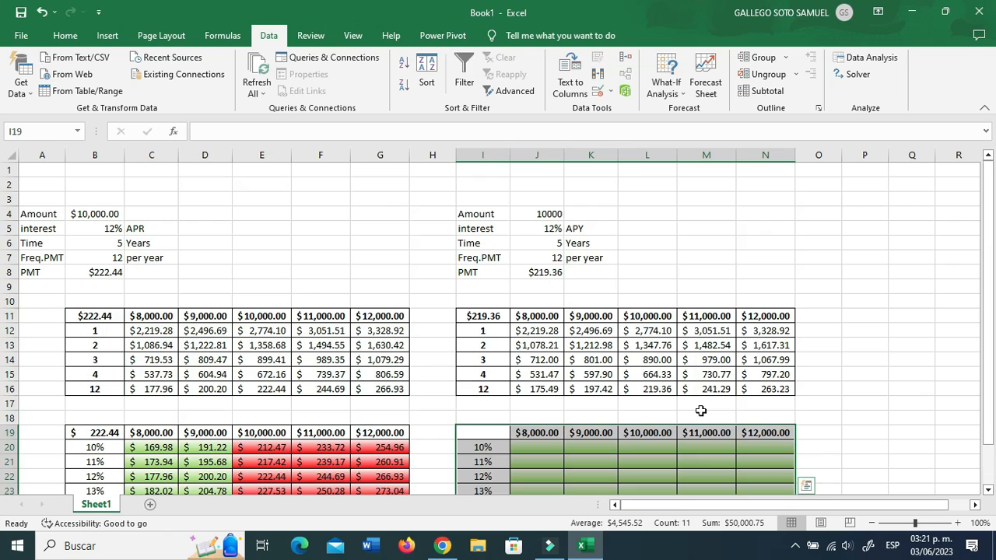
{"action": "left_click", "coordinate": [674, 92]}
{"action": "left_click", "coordinate": [704, 146]}
{"action": "left_click", "coordinate": [305, 173]}
{"action": "left_click", "coordinate": [545, 214]}
{"action": "left_click", "coordinate": [307, 172]}
{"action": "left_click", "coordinate": [305, 195]}
{"action": "left_click", "coordinate": [551, 231]}
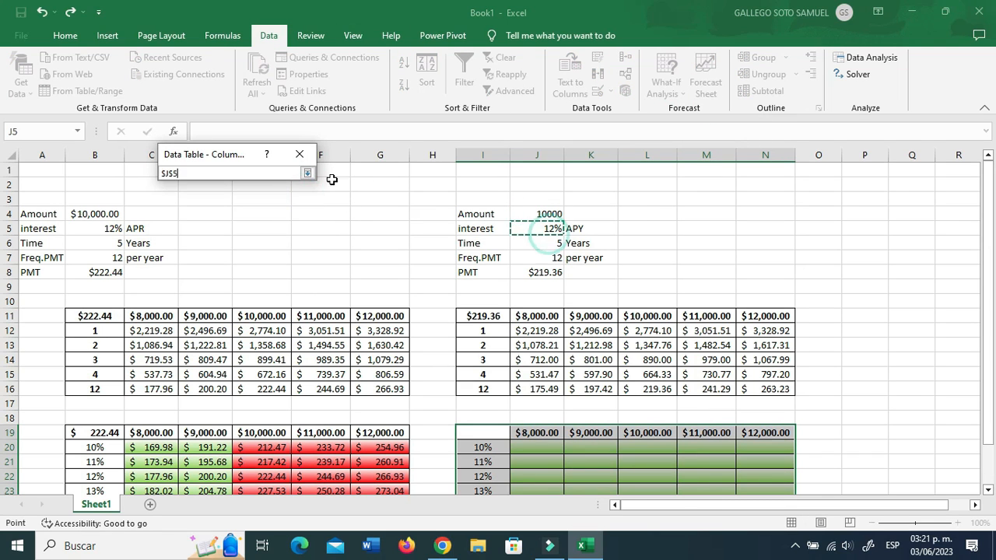
{"action": "left_click", "coordinate": [307, 172]}
{"action": "left_click", "coordinate": [234, 219]}
Step: Link the corner cell I19 of the APY interest-rate table to the payment in J8
{"action": "scroll", "coordinate": [558, 320], "scroll_direction": "down", "scroll_amount": 2}
{"action": "left_click", "coordinate": [504, 347]}
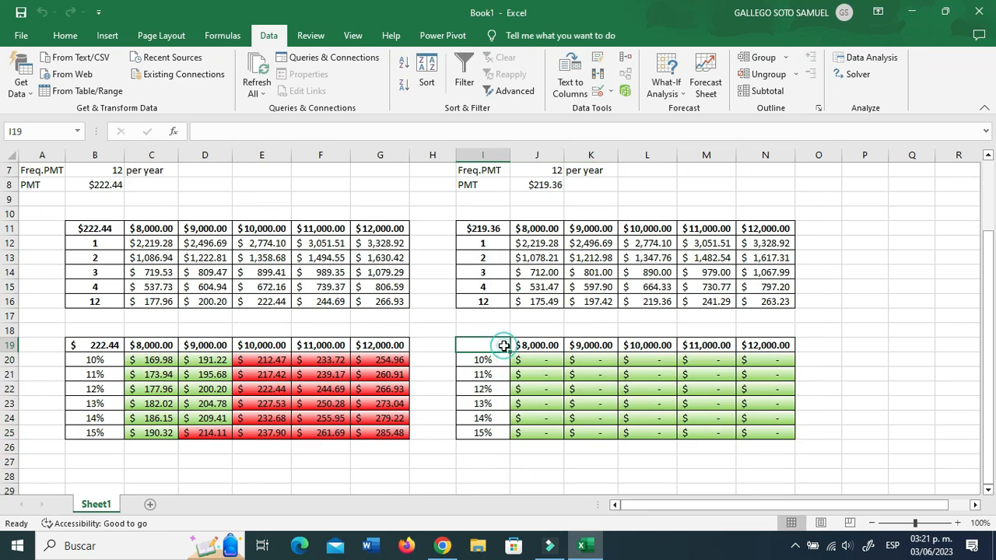
{"action": "type", "text": "+"}
{"action": "left_click", "coordinate": [543, 186]}
{"action": "key", "text": "Return"}
Step: Compare the APY payments by interest rate, amount and frequency with the APR tables and review both loans' input data
{"action": "left_click", "coordinate": [648, 374]}
{"action": "left_click", "coordinate": [537, 403]}
{"action": "scroll", "coordinate": [651, 429], "scroll_direction": "down", "scroll_amount": 1}
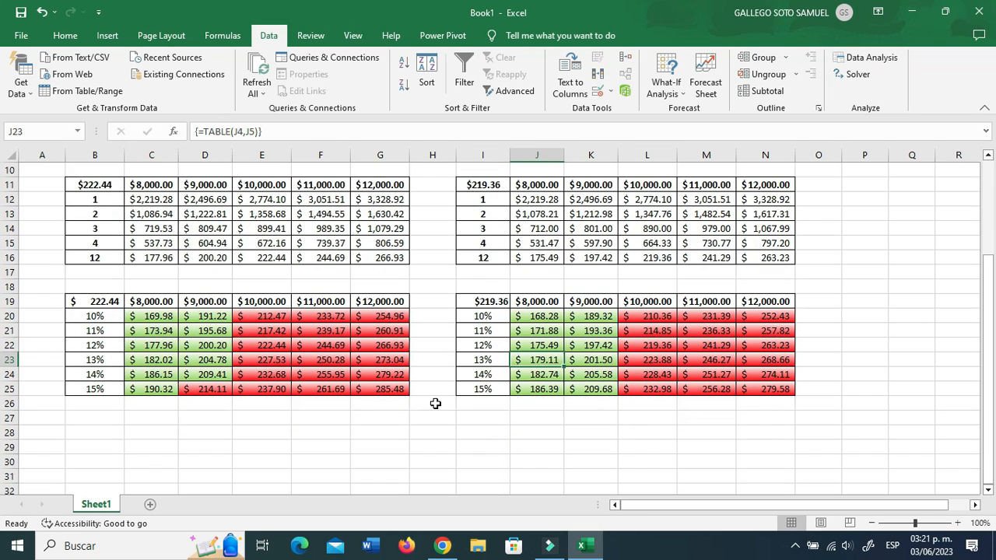
{"action": "left_click", "coordinate": [487, 391]}
{"action": "left_click", "coordinate": [596, 374]}
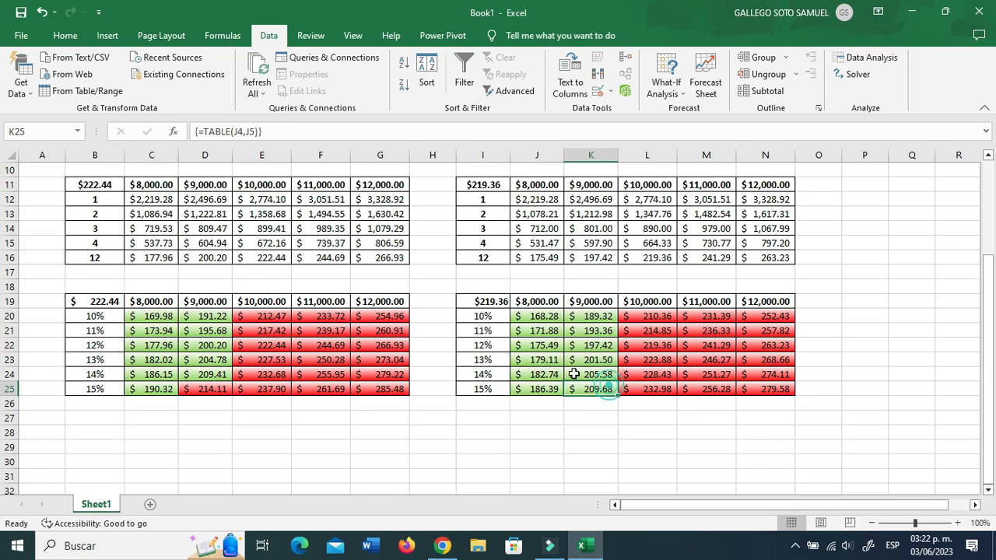
{"action": "left_click", "coordinate": [555, 316]}
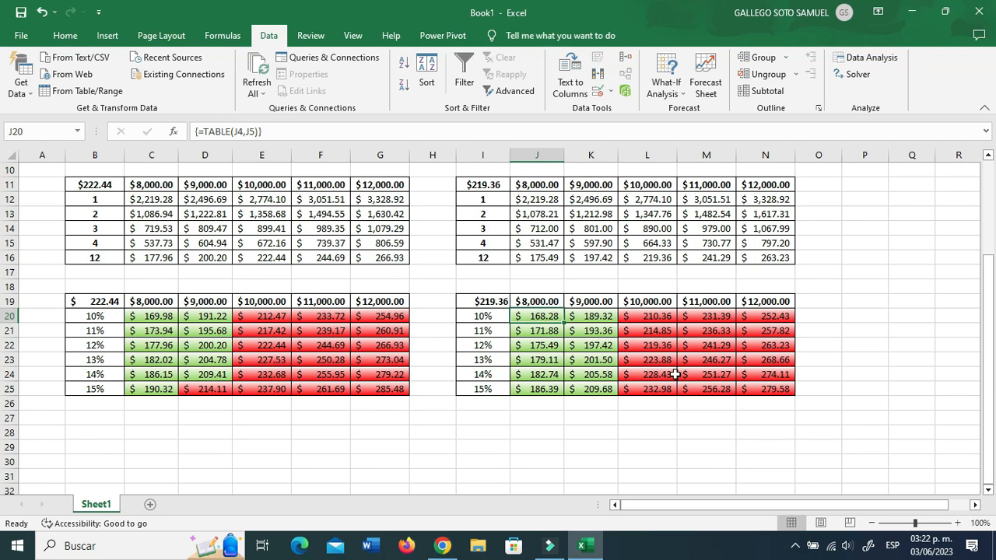
{"action": "scroll", "coordinate": [674, 374], "scroll_direction": "up", "scroll_amount": 3}
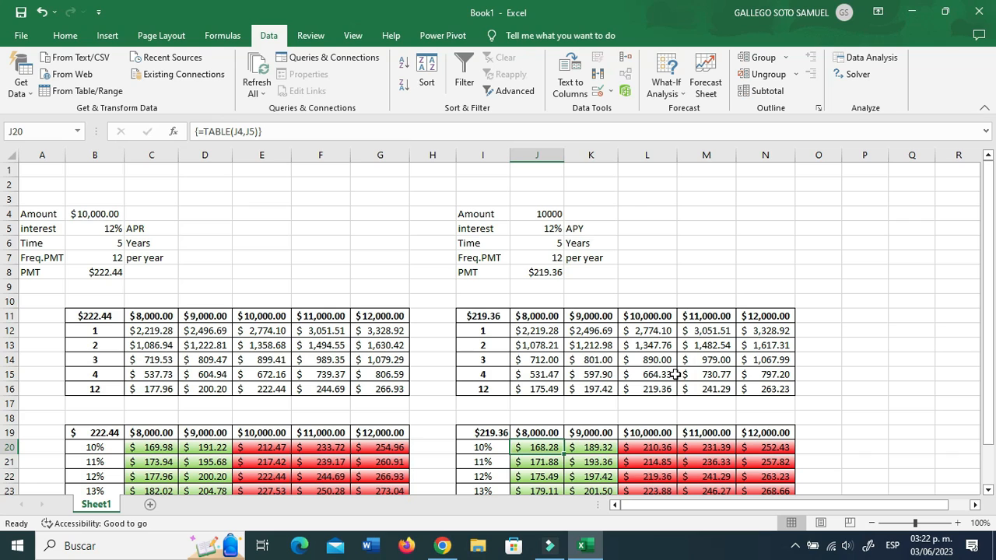
{"action": "left_click", "coordinate": [706, 272]}
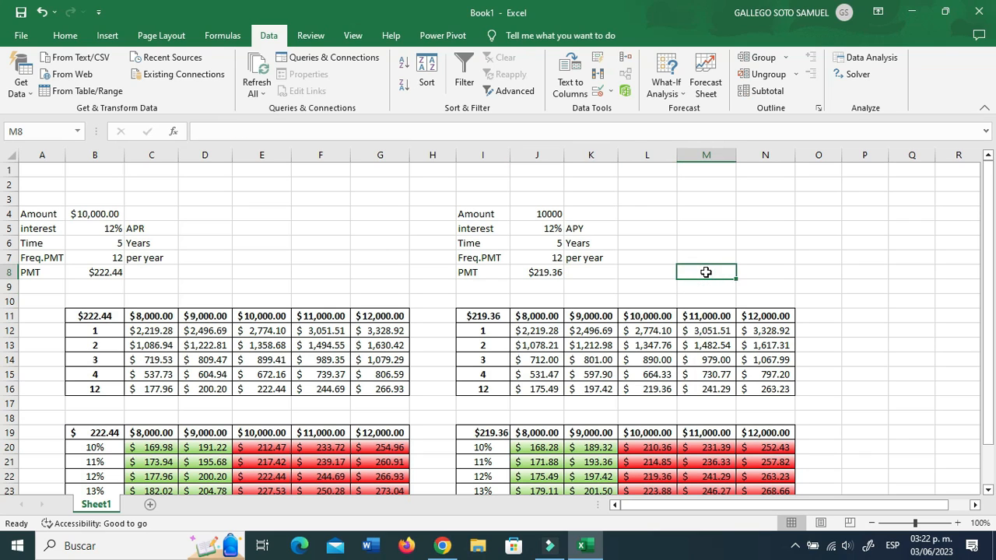
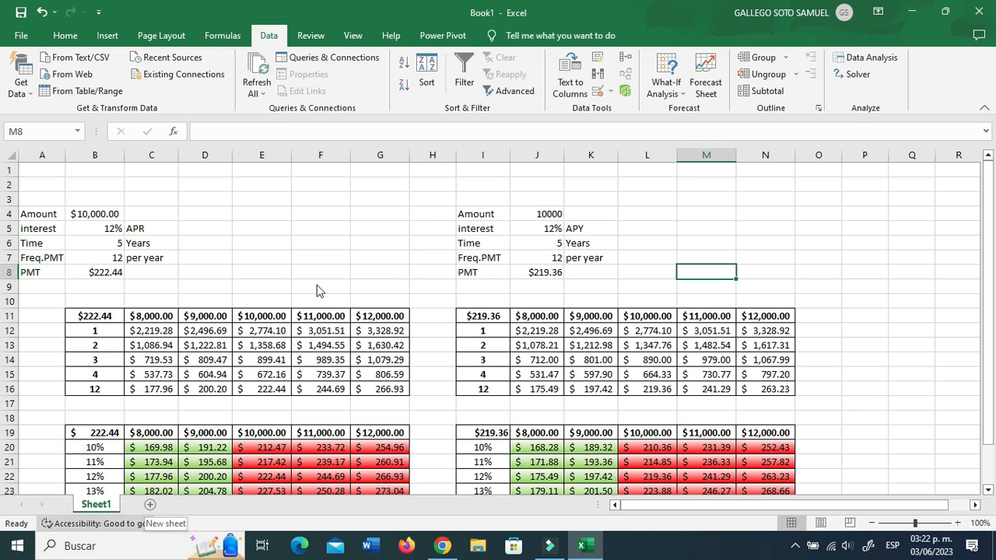
{"action": "left_click", "coordinate": [459, 342]}
{"action": "scroll", "coordinate": [467, 345], "scroll_direction": "down", "scroll_amount": 2}
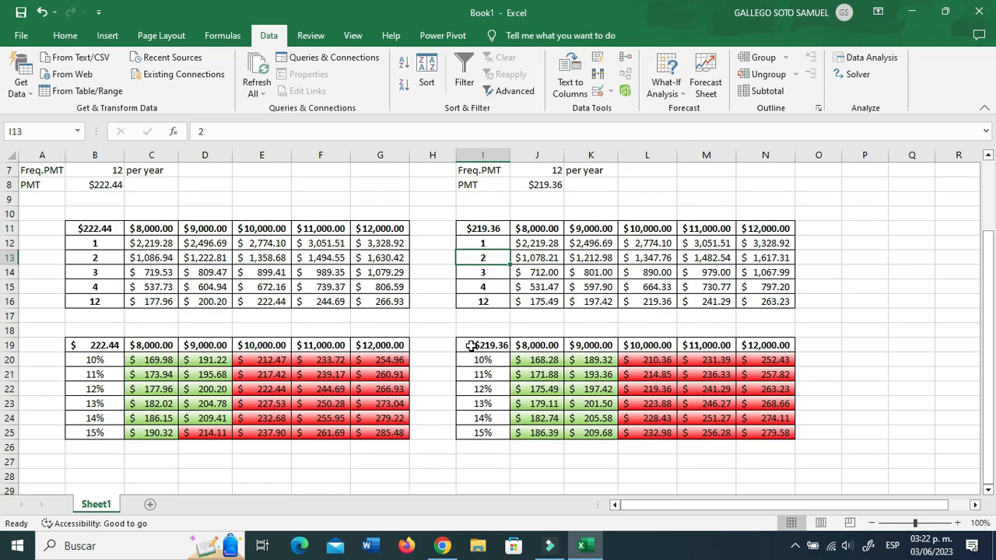
{"action": "left_click", "coordinate": [591, 343]}
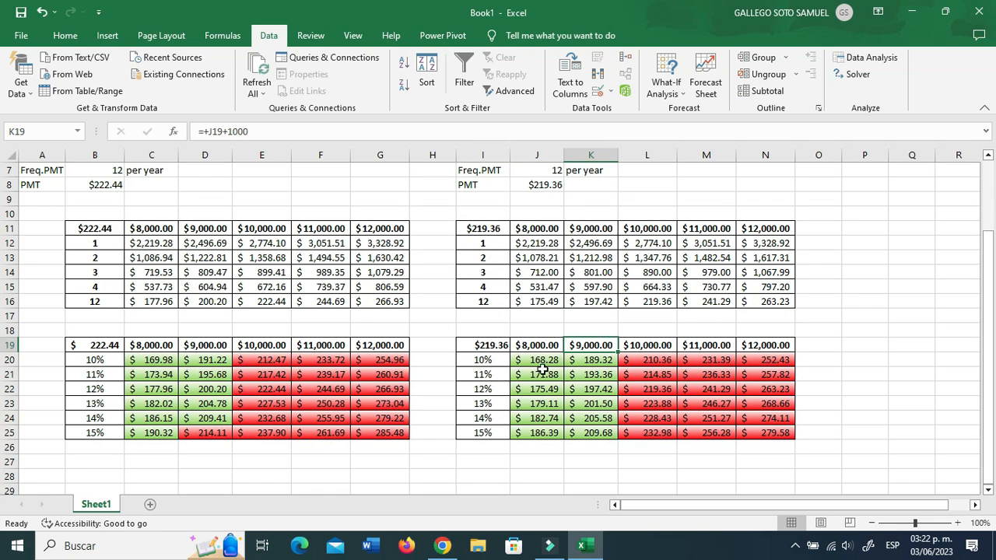
{"action": "scroll", "coordinate": [465, 403], "scroll_direction": "up", "scroll_amount": 2}
{"action": "left_click", "coordinate": [355, 228]}
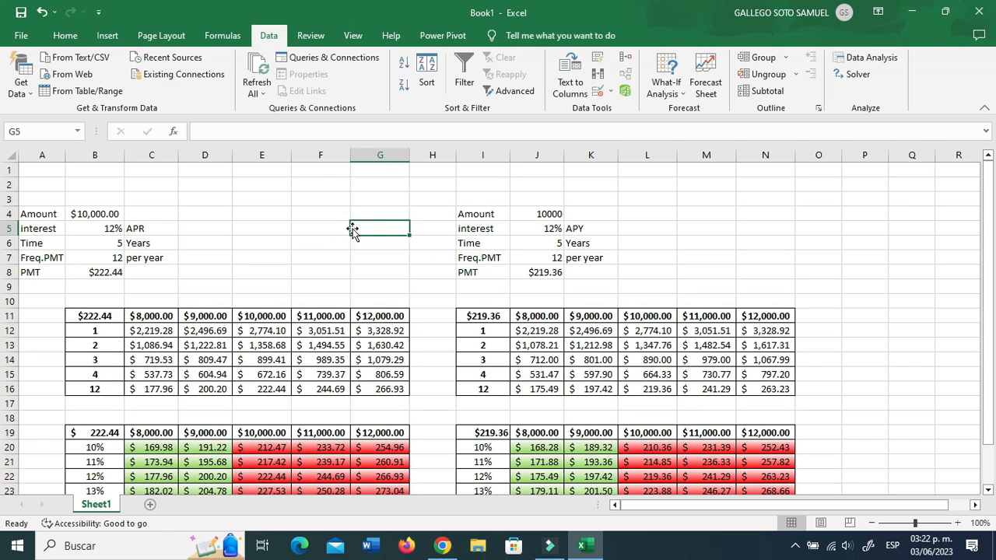
{"action": "left_click", "coordinate": [699, 215]}
{"action": "left_click", "coordinate": [550, 214]}
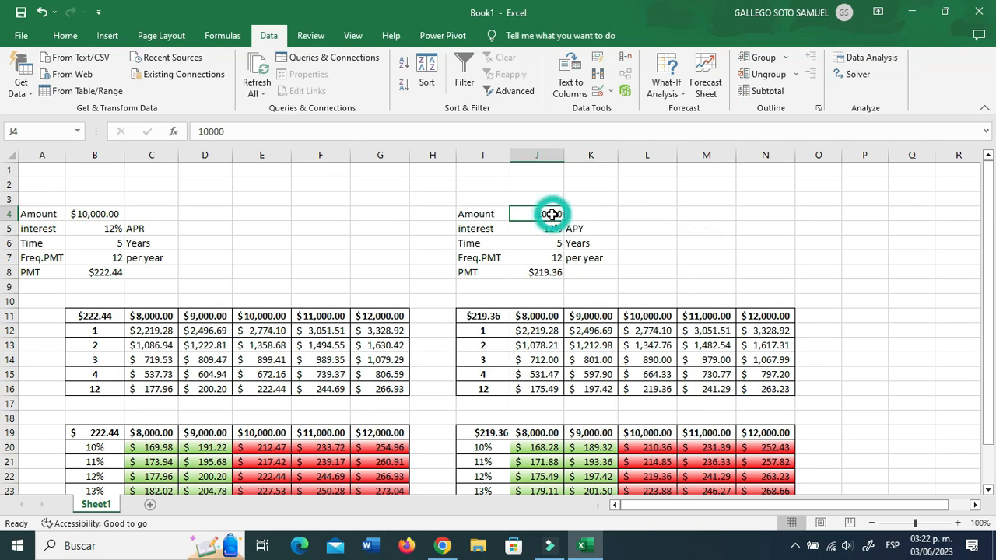
Step: Format the APY loan amount in J4 with the dollar accounting number format
{"action": "left_click", "coordinate": [64, 35]}
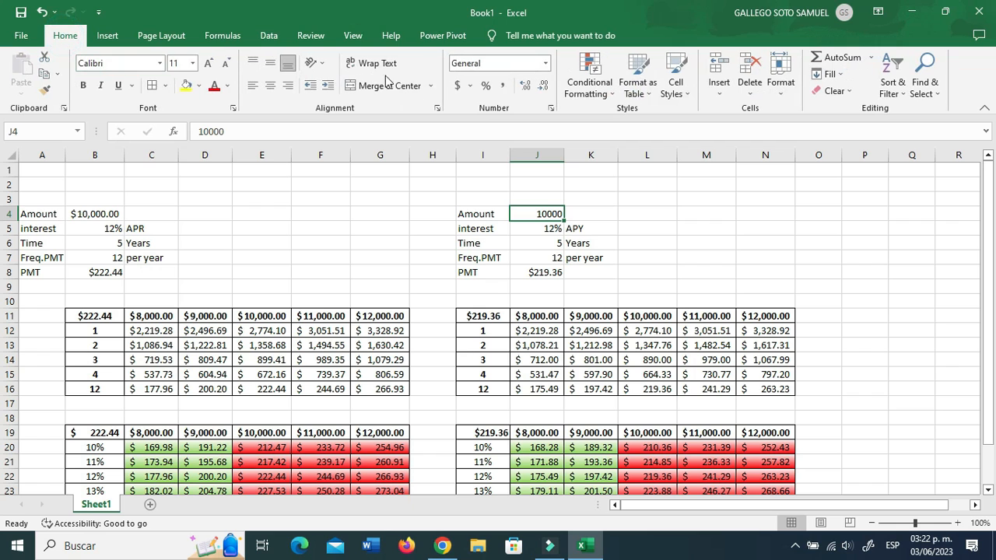
{"action": "left_click", "coordinate": [455, 88]}
{"action": "left_click", "coordinate": [683, 197]}
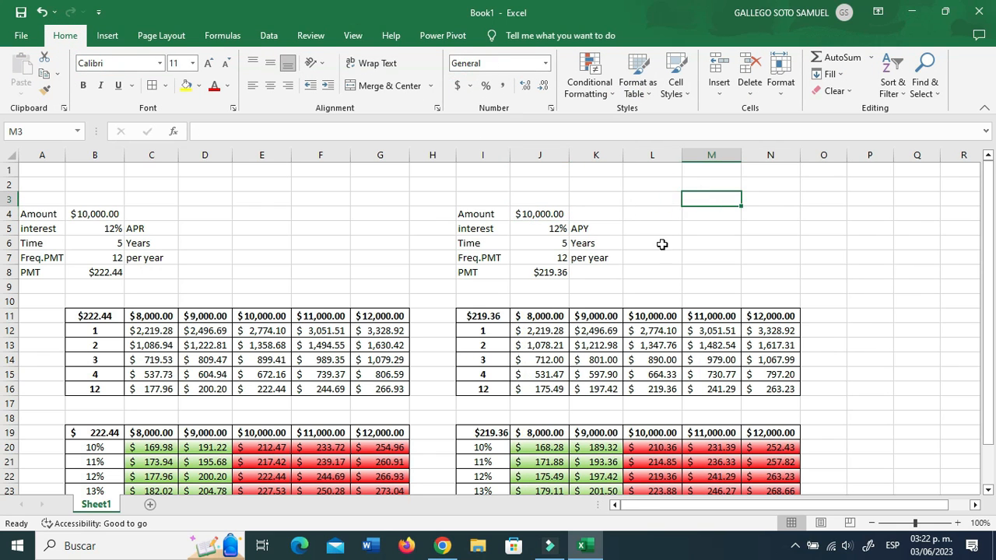
Step: Compare the color-coded payments in the APR and APY interest-rate tables
{"action": "scroll", "coordinate": [673, 281], "scroll_direction": "down", "scroll_amount": 2}
{"action": "scroll", "coordinate": [673, 281], "scroll_direction": "down", "scroll_amount": 1}
{"action": "left_click", "coordinate": [672, 330]}
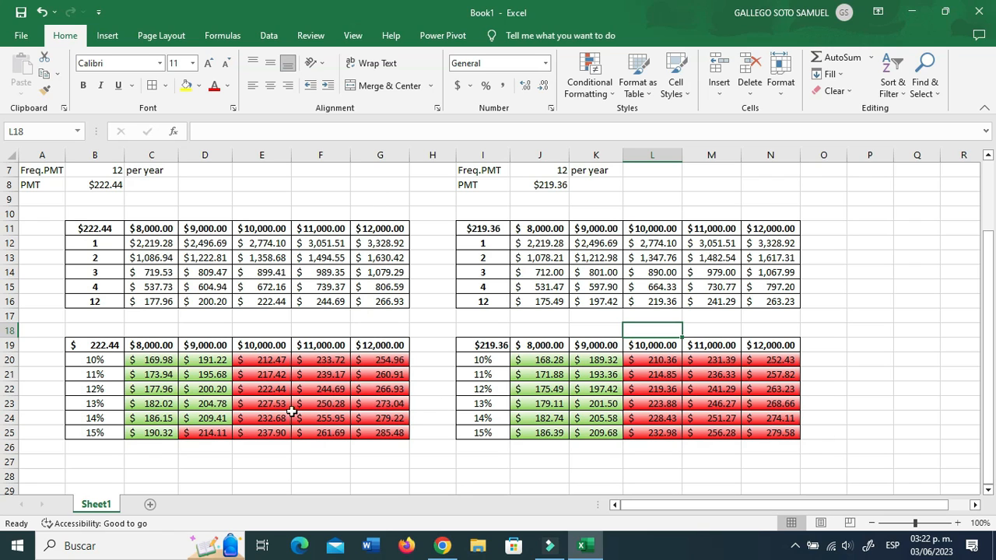
{"action": "left_click", "coordinate": [285, 453]}
{"action": "left_click", "coordinate": [401, 459]}
{"action": "left_click", "coordinate": [491, 462]}
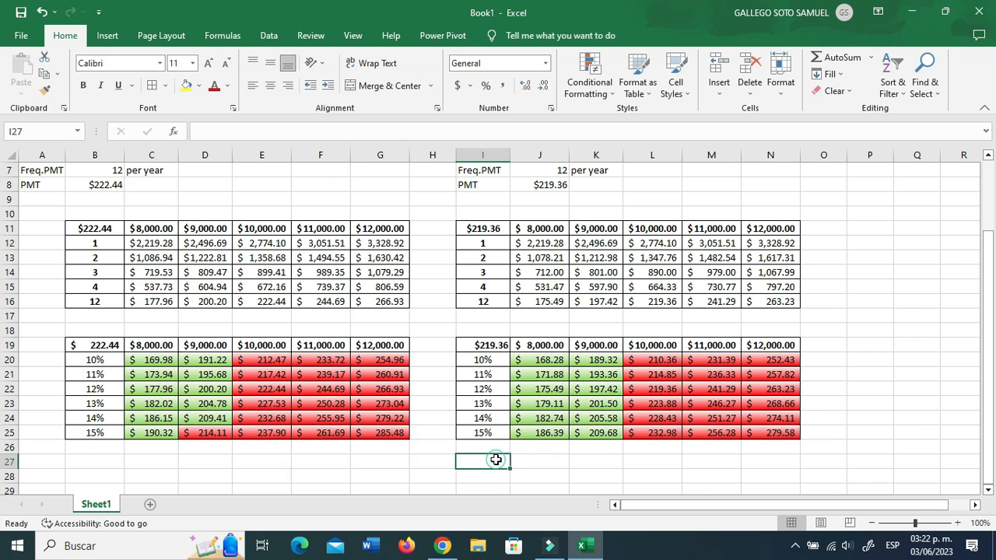
Step: Add a new worksheet and copy the loan labels in A4:A8 of Sheet1
{"action": "left_click", "coordinate": [153, 505]}
{"action": "left_click", "coordinate": [98, 504]}
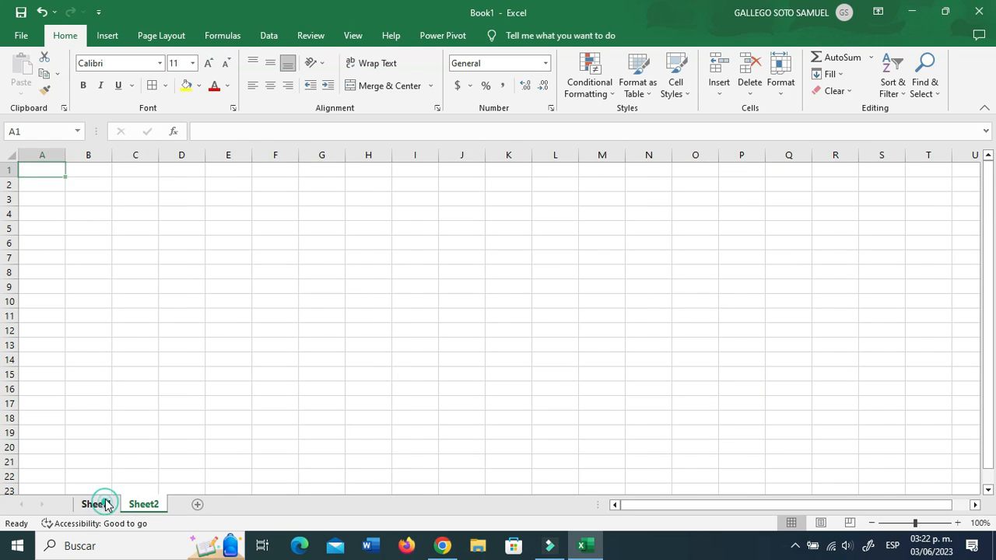
{"action": "left_click_drag", "start_coordinate": [32, 218], "coordinate": [35, 270]}
{"action": "key", "text": "ctrl+c"}
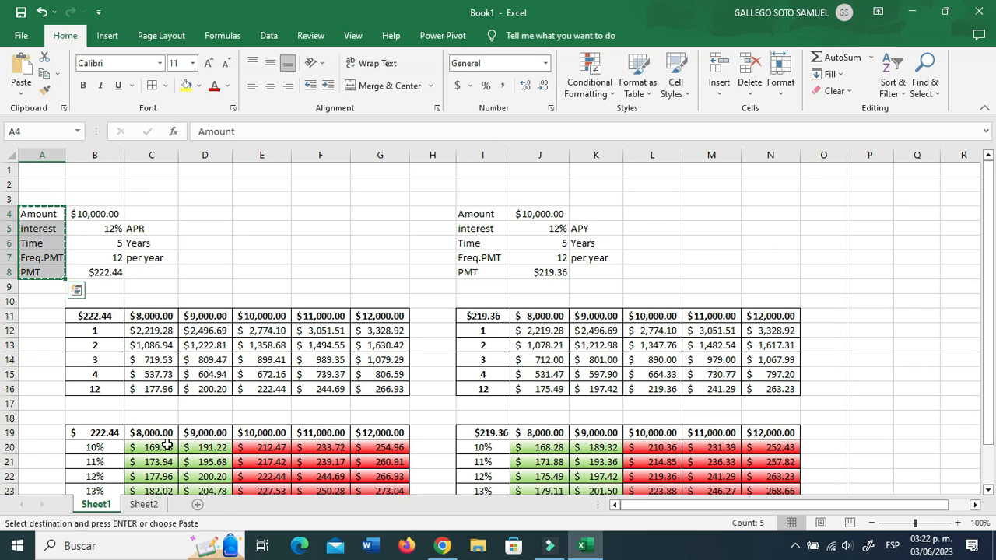
Step: Paste the copied loan labels into Sheet2 starting at A3 and widen column A slightly
{"action": "left_click", "coordinate": [141, 506]}
{"action": "left_click", "coordinate": [47, 200]}
{"action": "key", "text": "ctrl+v"}
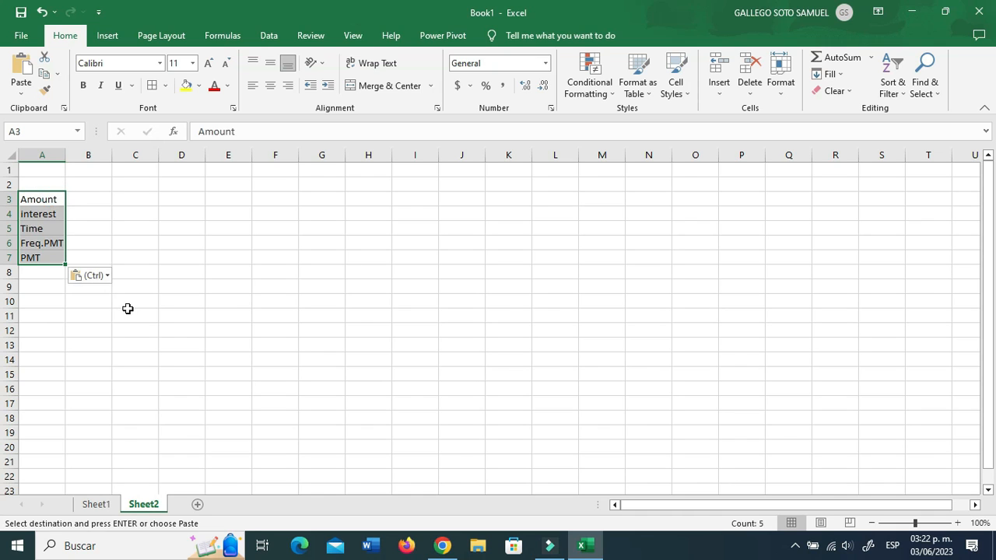
{"action": "left_click", "coordinate": [176, 332]}
{"action": "left_click", "coordinate": [109, 189]}
{"action": "left_click", "coordinate": [104, 201]}
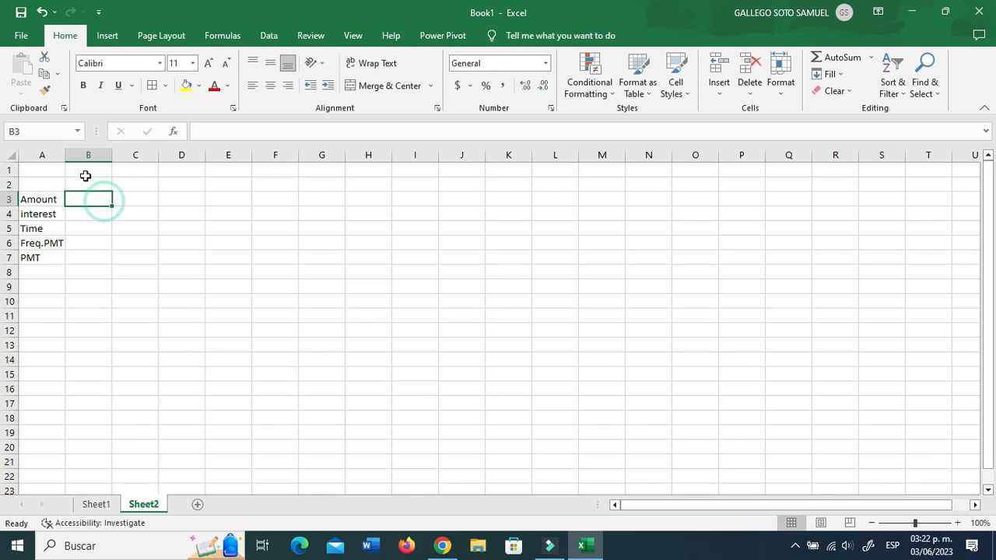
{"action": "left_click_drag", "start_coordinate": [65, 156], "coordinate": [78, 158]}
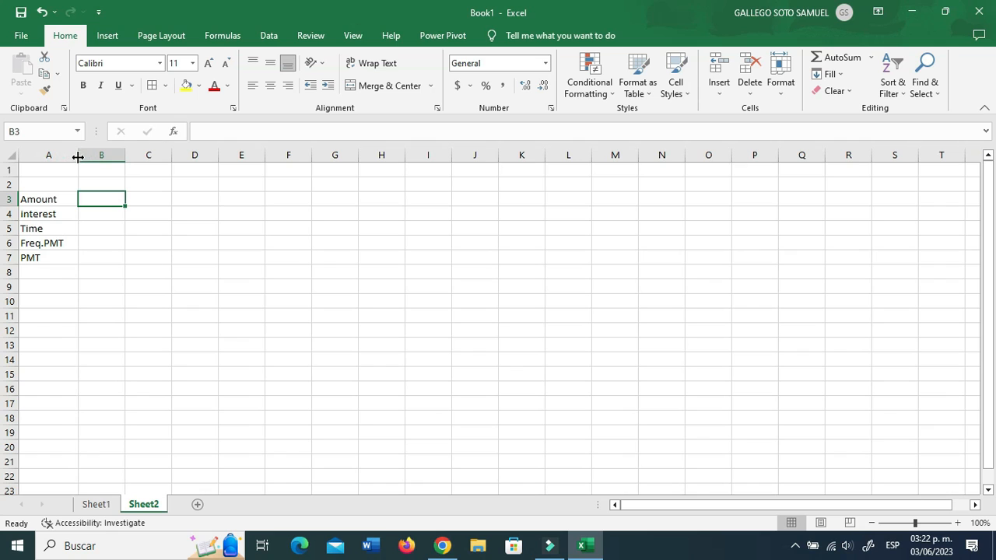
Step: Enter amount 10000, interest 12%, time 1 and payment frequency 12 in B3:B6, and delete the PMT label in A7
{"action": "type", "text": "10000"}
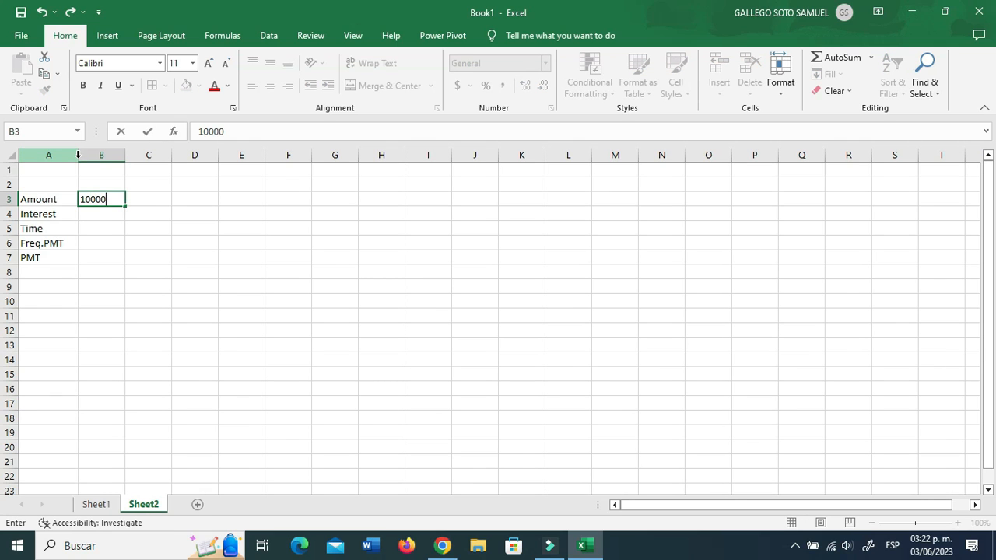
{"action": "key", "text": "Return"}
{"action": "type", "text": "12%"}
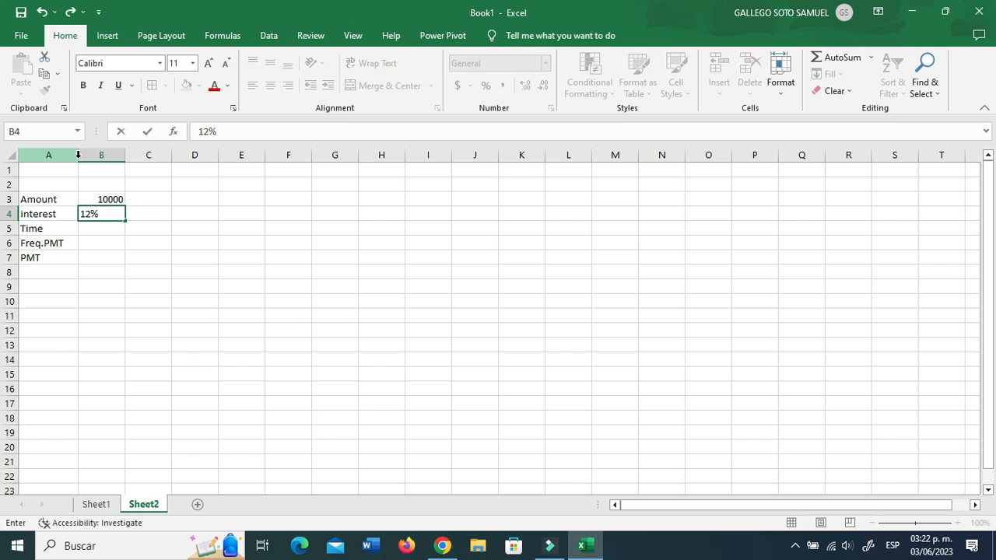
{"action": "key", "text": "Return"}
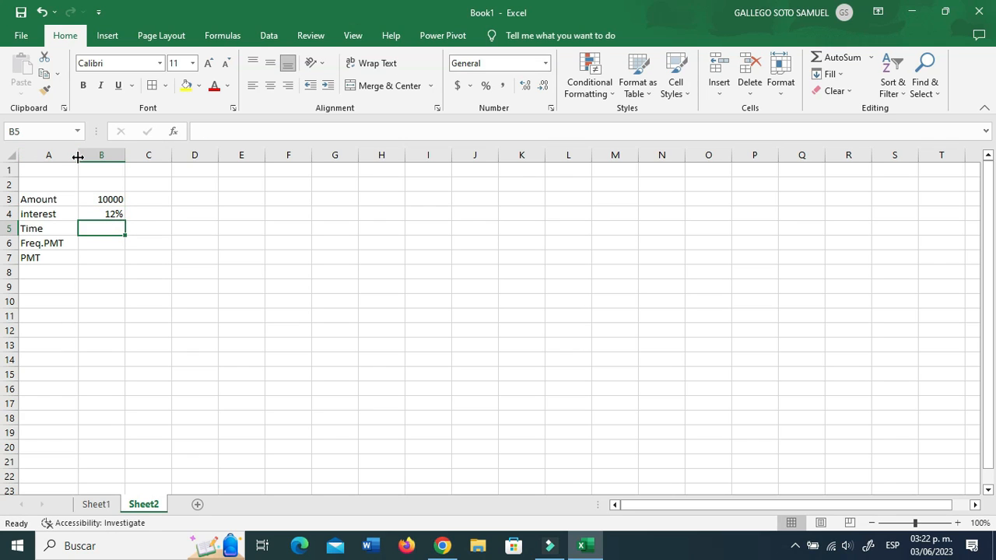
{"action": "type", "text": "1"}
{"action": "key", "text": "Return"}
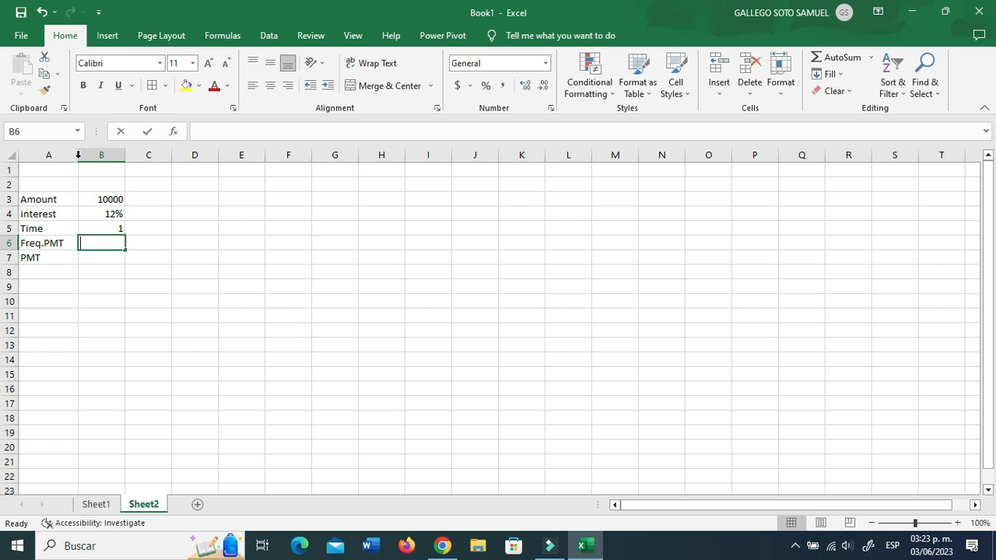
{"action": "type", "text": "12"}
{"action": "key", "text": "Return"}
{"action": "key", "text": "Left"}
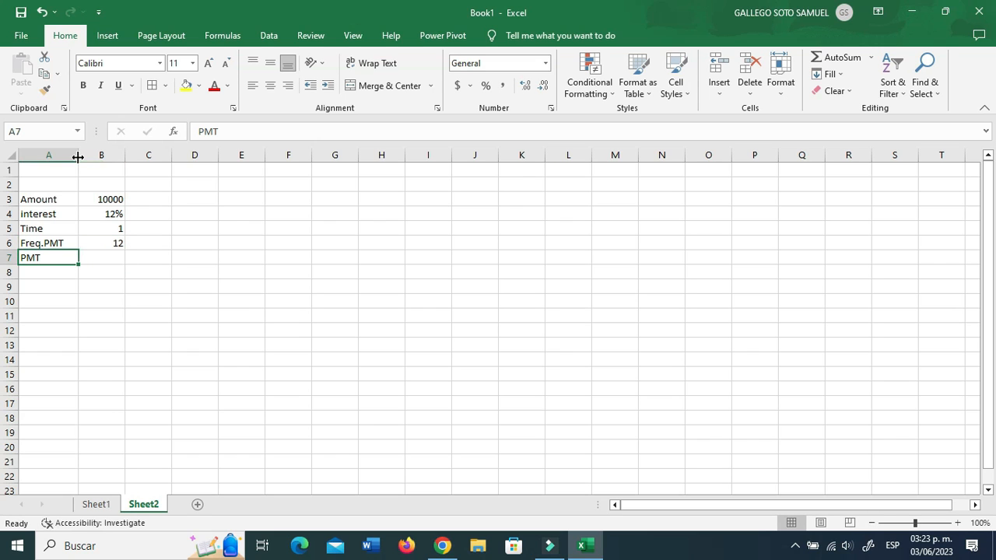
{"action": "key", "text": "Delete"}
Step: Enter the headers Period, Initial Balance and Interest in A9:C9 and fit column B to its contents
{"action": "key", "text": "Down"}
{"action": "key", "text": "Down"}
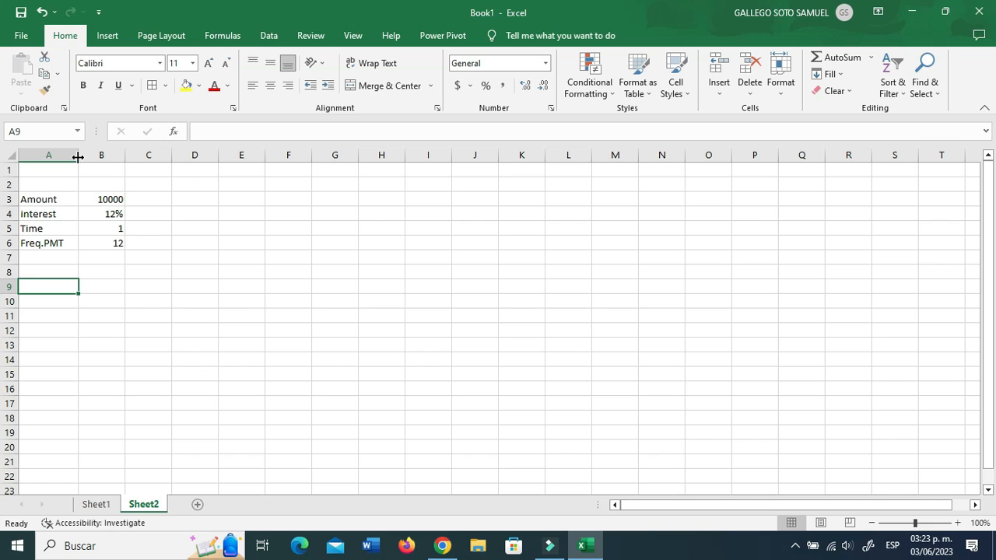
{"action": "type", "text": "Period"}
{"action": "key", "text": "Tab"}
{"action": "type", "text": "Initianl Balance"}
{"action": "key", "text": "Tab"}
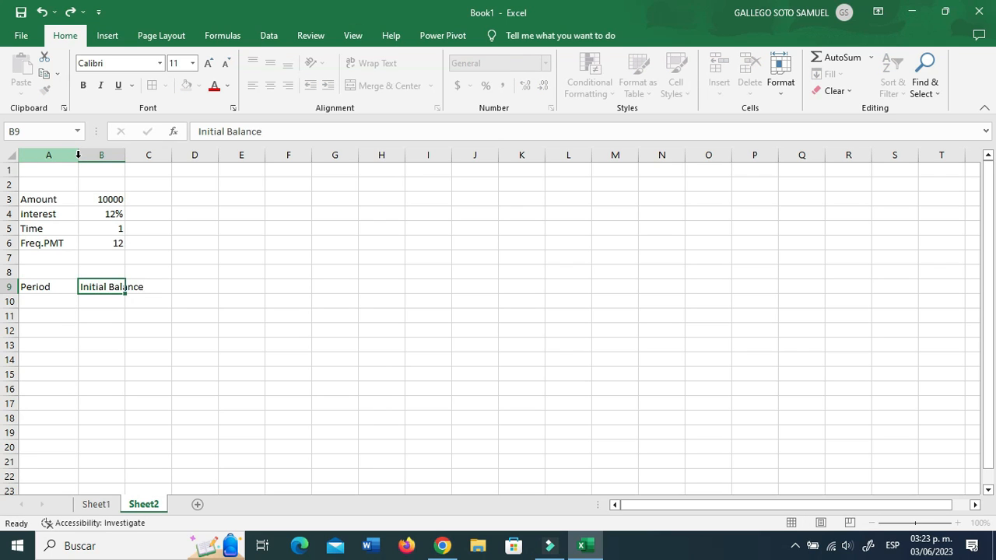
{"action": "type", "text": "Interest"}
{"action": "key", "text": "Tab"}
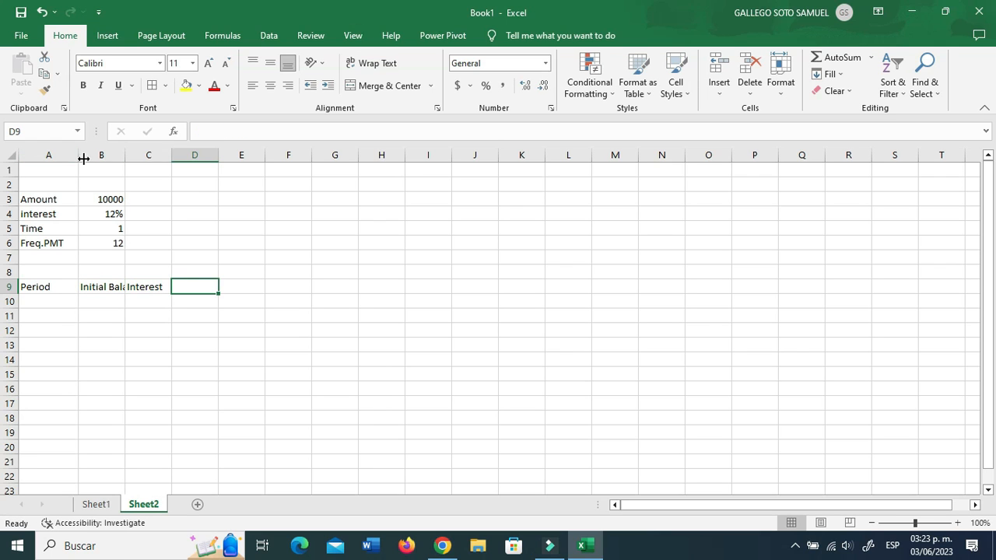
{"action": "double_click", "coordinate": [125, 155]}
Step: Widen column D and enter the headers Payment, Additional PMT, Principal and Final Balance in D9:G9
{"action": "left_click_drag", "start_coordinate": [241, 155], "coordinate": [258, 158]}
{"action": "type", "text": "Payment"}
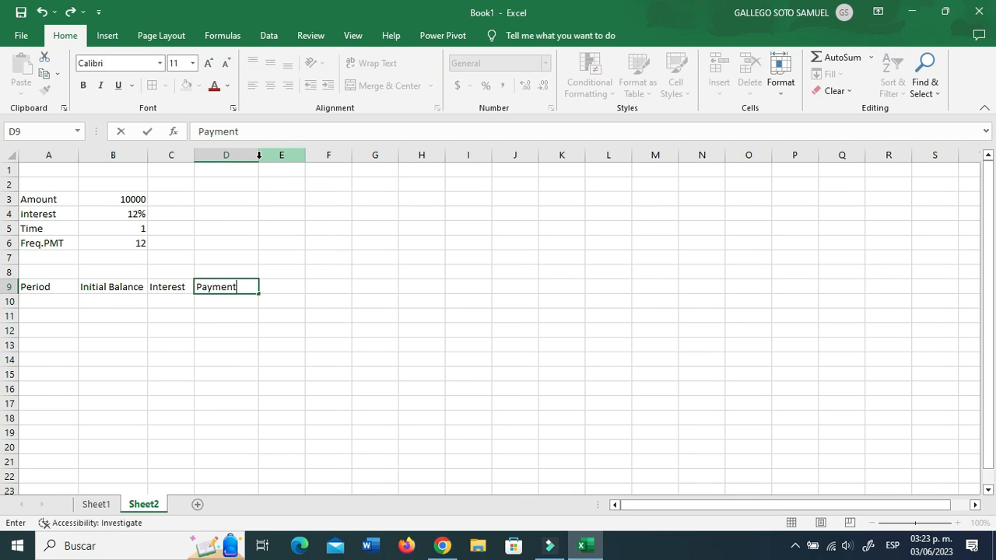
{"action": "key", "text": "Tab"}
{"action": "type", "text": "Additional PMY"}
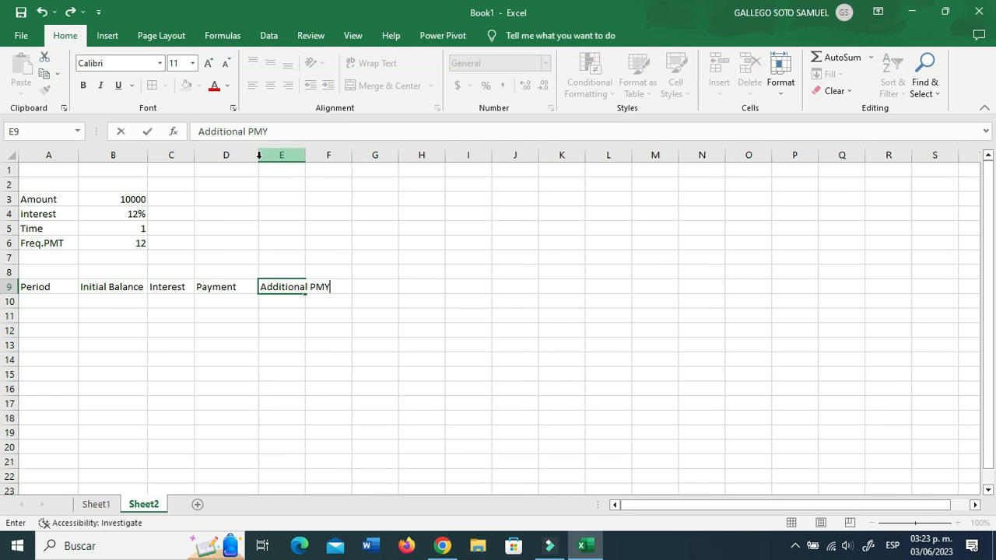
{"action": "type", "text": "T"}
{"action": "key", "text": "Tab"}
{"action": "type", "text": "Principal"}
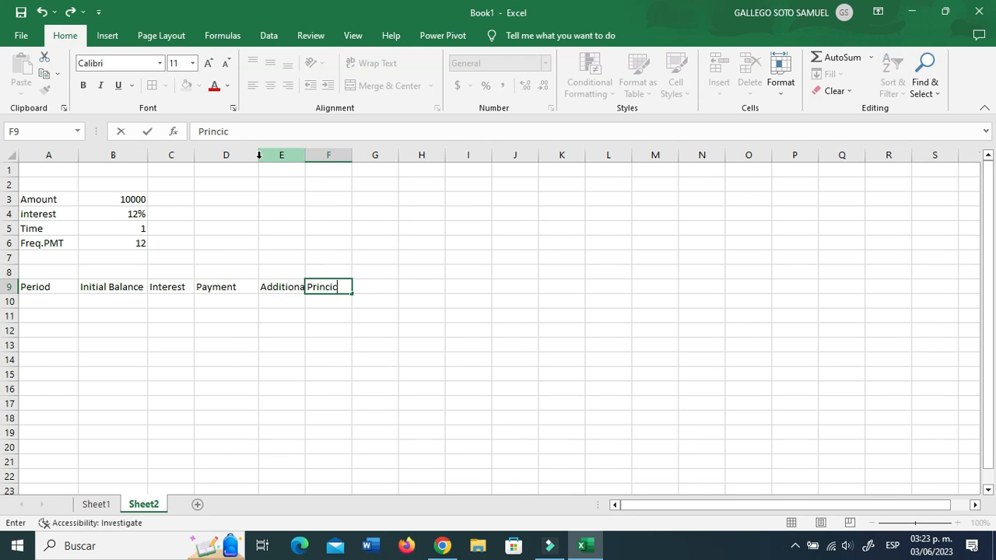
{"action": "key", "text": "Tab"}
{"action": "type", "text": "Final Balance"}
Step: Widen columns E, F and G so their headers fit
{"action": "key", "text": "Left"}
{"action": "left_click_drag", "start_coordinate": [304, 155], "coordinate": [395, 156]}
{"action": "double_click", "coordinate": [443, 155]}
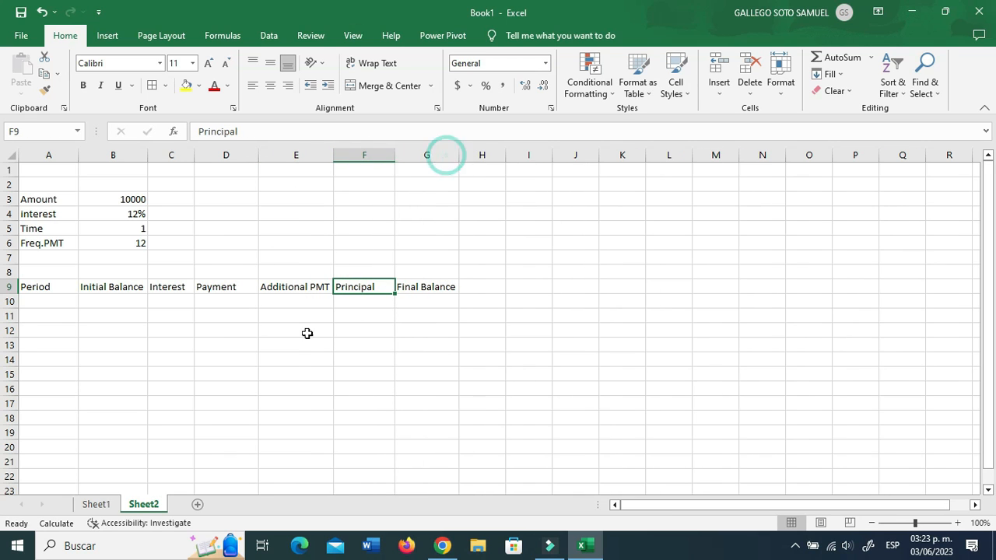
Step: Enter 1 as the first period number in A10
{"action": "left_click", "coordinate": [55, 298]}
{"action": "type", "text": "1"}
{"action": "key", "text": "Return"}
{"action": "left_click", "coordinate": [94, 357]}
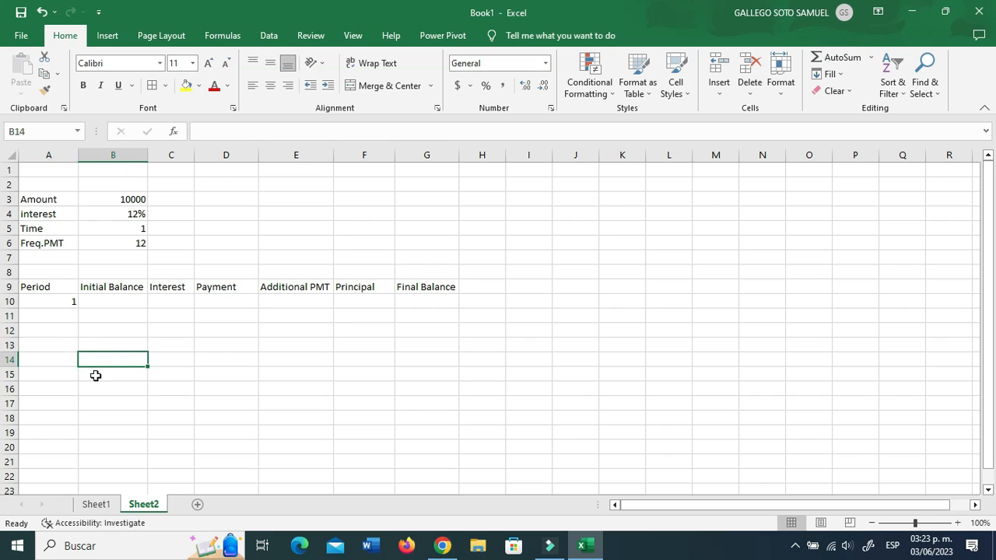
{"action": "left_click", "coordinate": [86, 301]}
{"action": "left_click", "coordinate": [73, 301]}
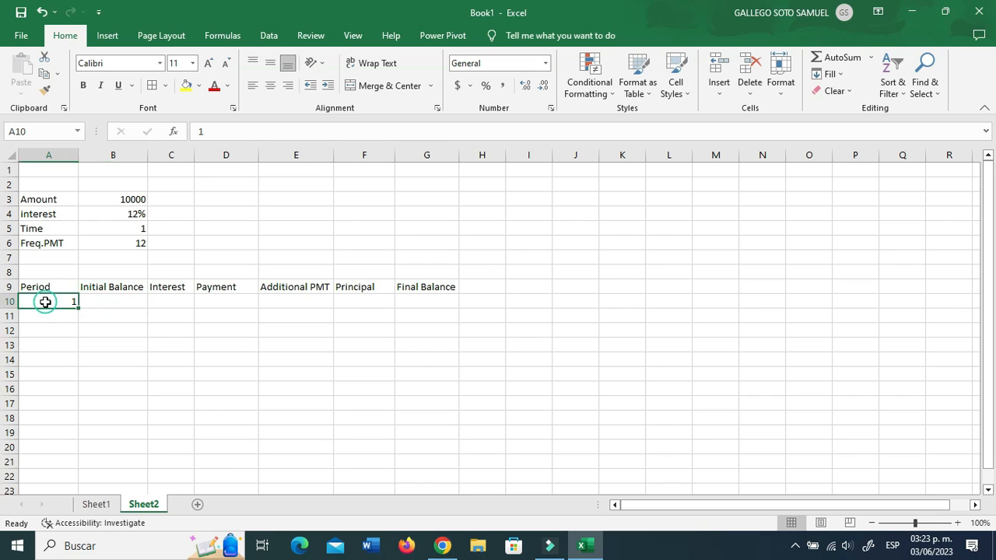
Step: Format the loan amount in B3 as dollar accounting with one decimal place
{"action": "left_click", "coordinate": [129, 199]}
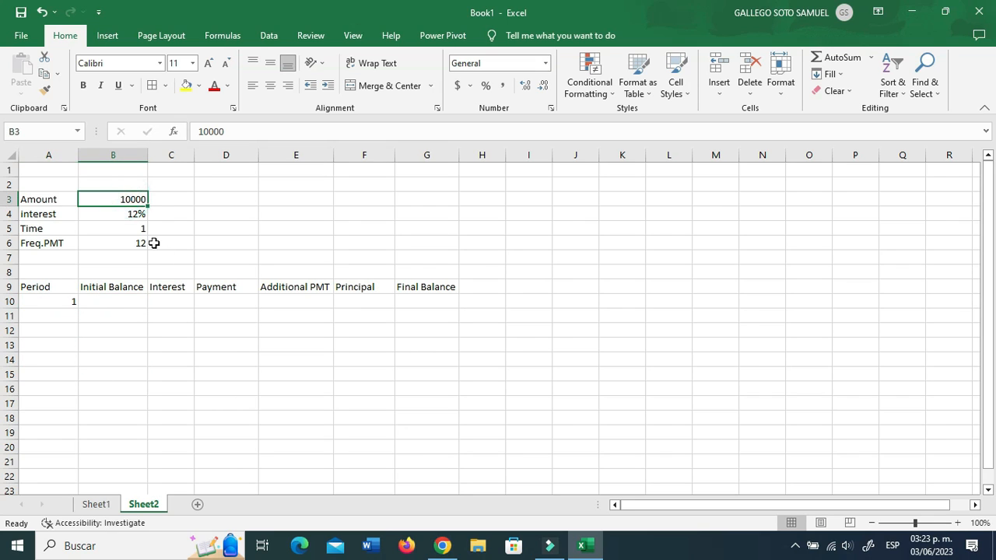
{"action": "left_click", "coordinate": [457, 86]}
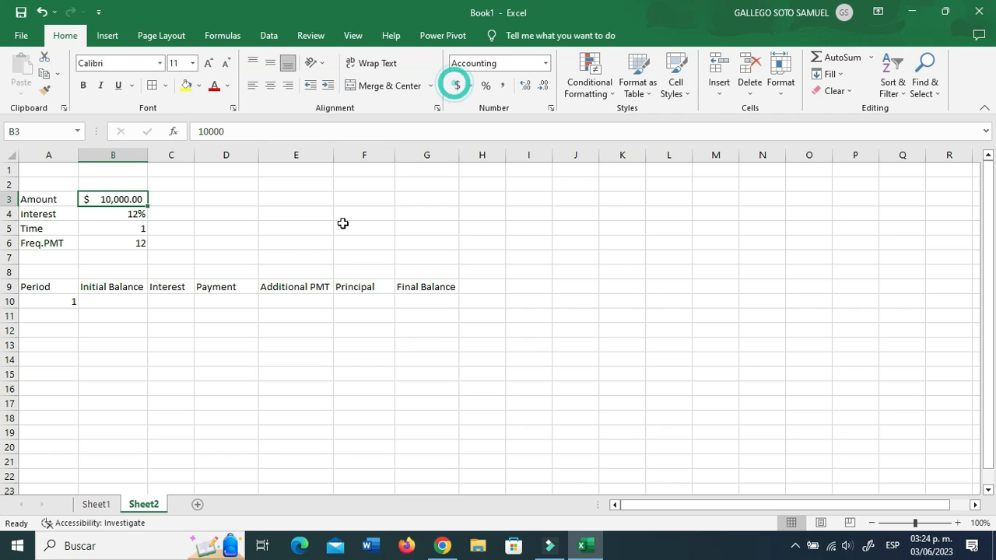
{"action": "left_click", "coordinate": [544, 85]}
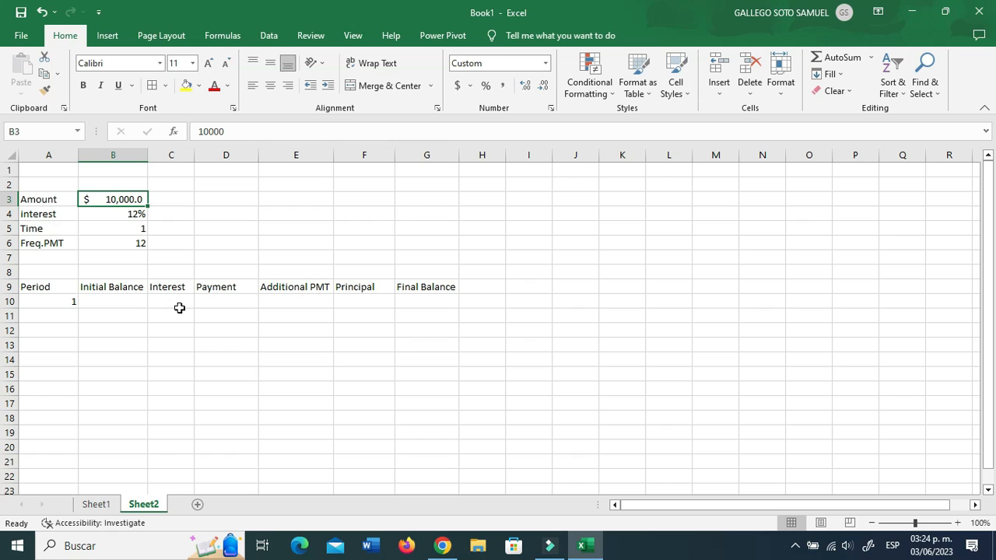
Step: Link the first initial balance in B10 to the loan amount in B3
{"action": "left_click", "coordinate": [109, 304]}
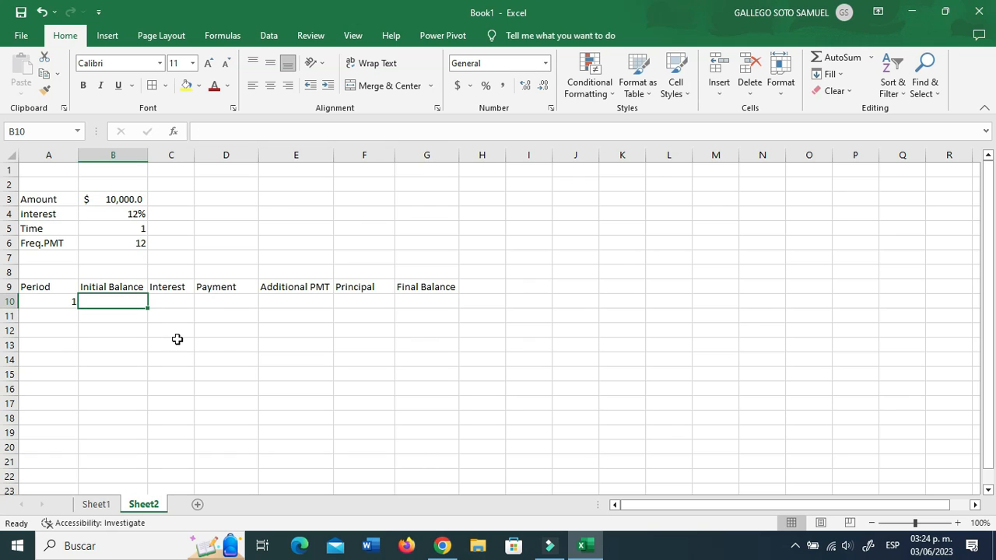
{"action": "type", "text": "+"}
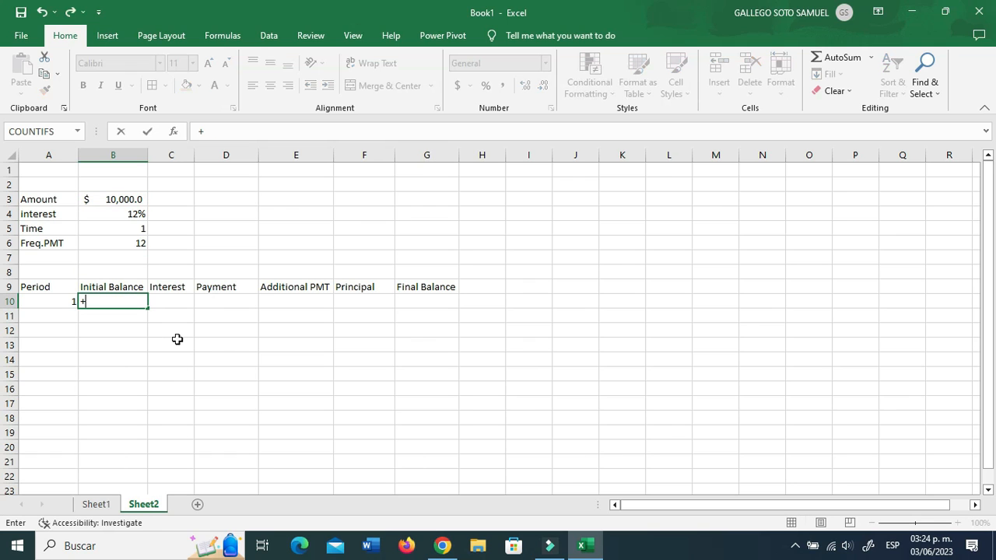
{"action": "left_click", "coordinate": [134, 199]}
{"action": "key", "text": "Return"}
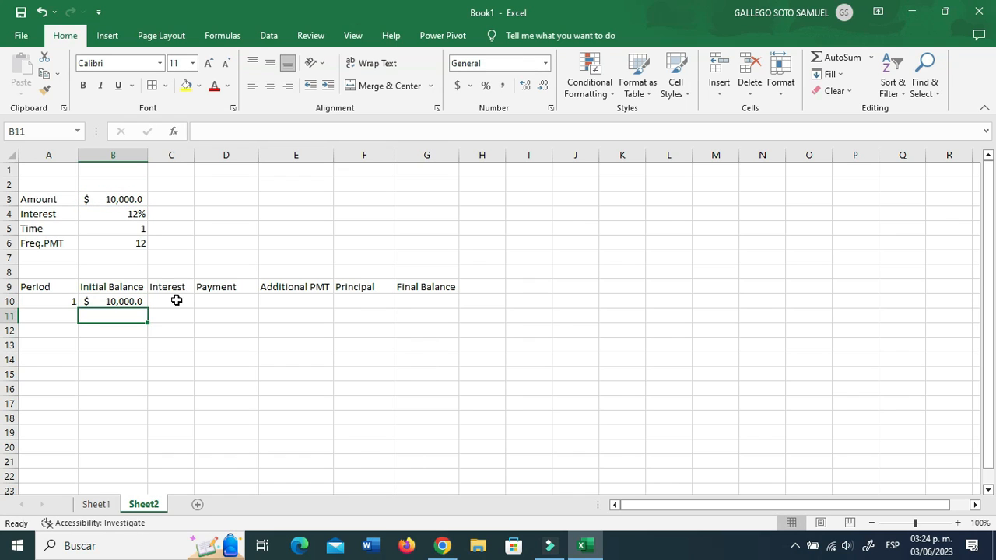
Step: Widen column C slightly and calculate the first period's interest in C10 with =B10*($B$4/$B$6)
{"action": "left_click", "coordinate": [157, 305]}
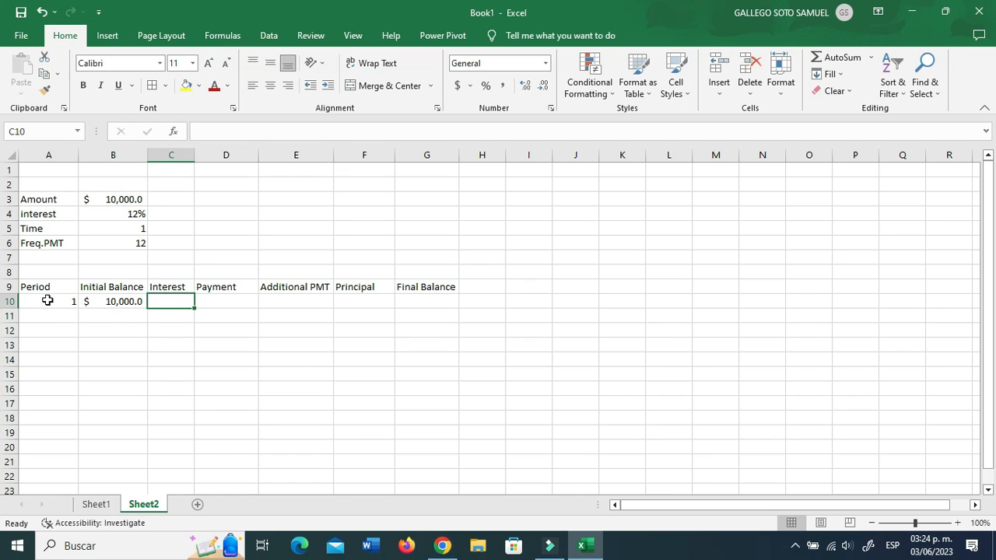
{"action": "left_click_drag", "start_coordinate": [195, 156], "coordinate": [200, 157]}
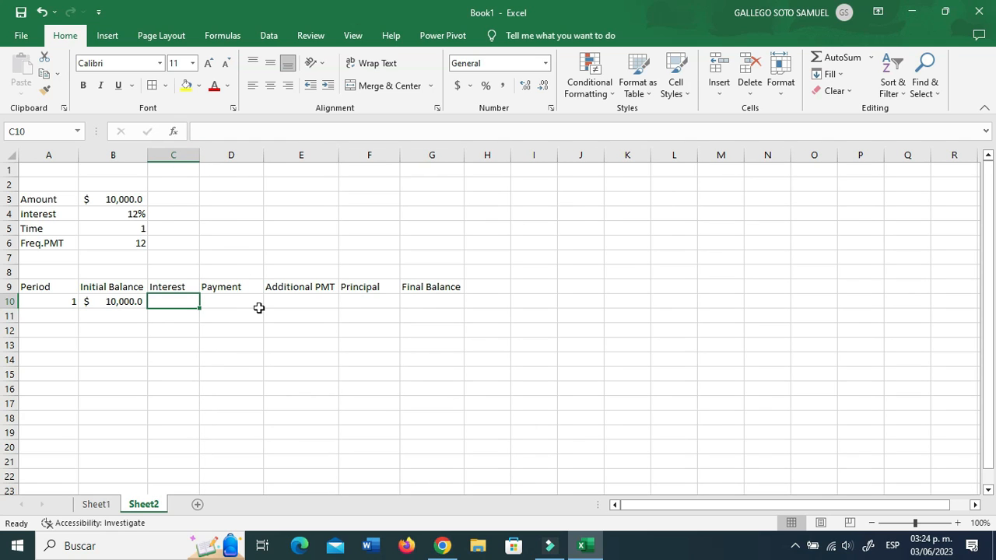
{"action": "type", "text": "="}
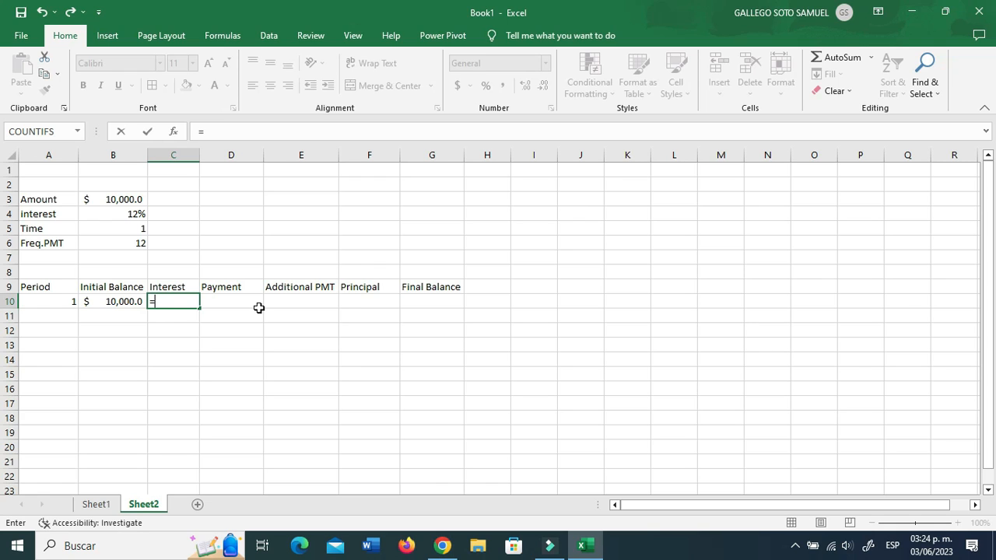
{"action": "left_click", "coordinate": [131, 300]}
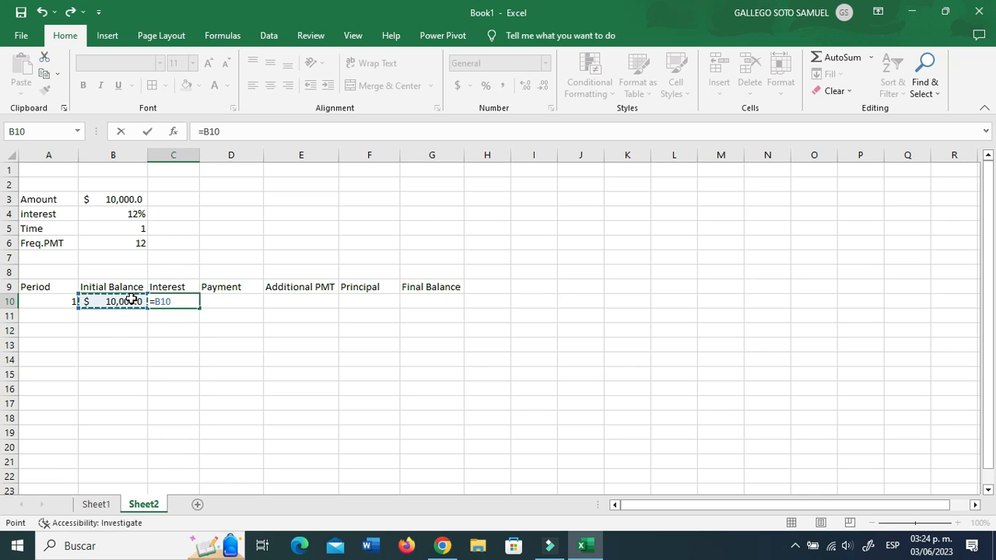
{"action": "type", "text": "*"}
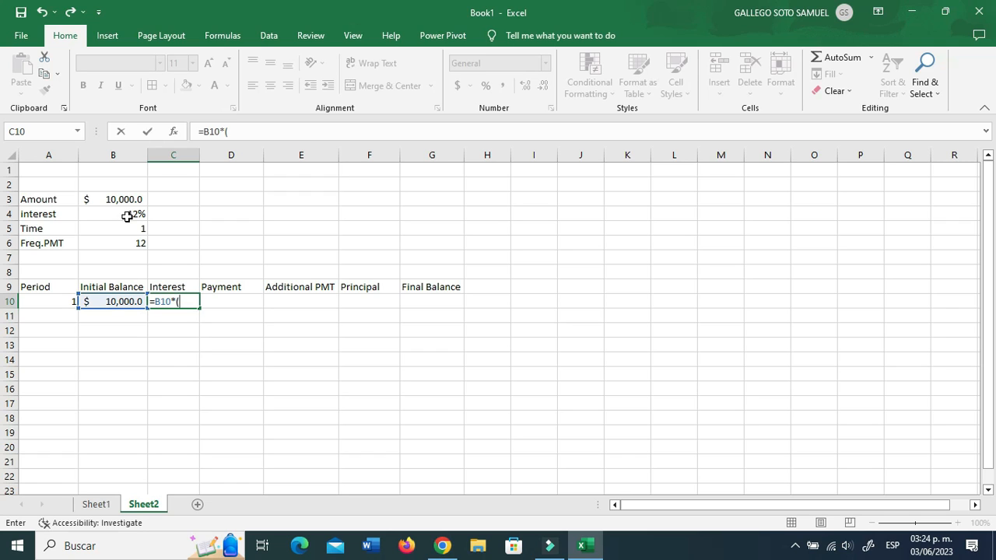
{"action": "left_click", "coordinate": [126, 217]}
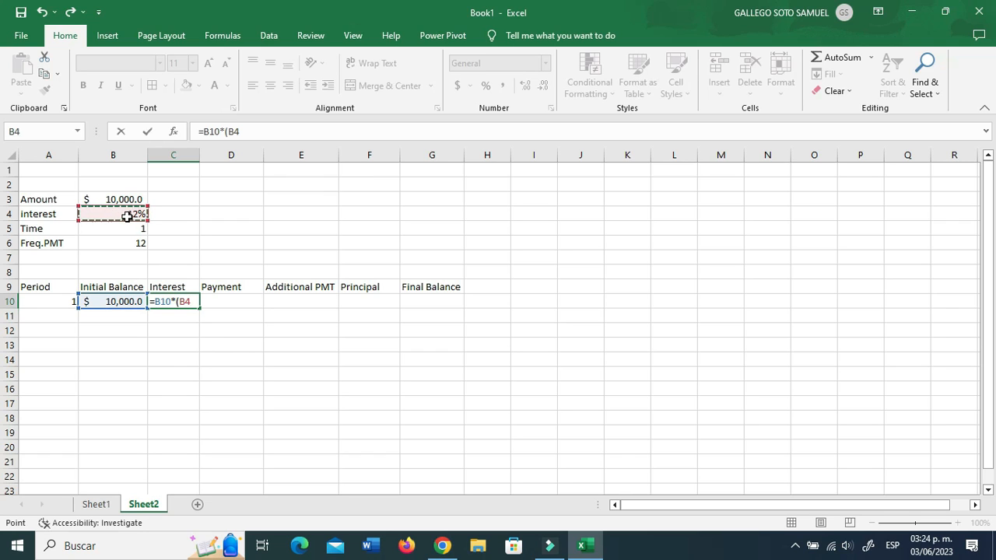
{"action": "key", "text": "F4"}
{"action": "type", "text": "/"}
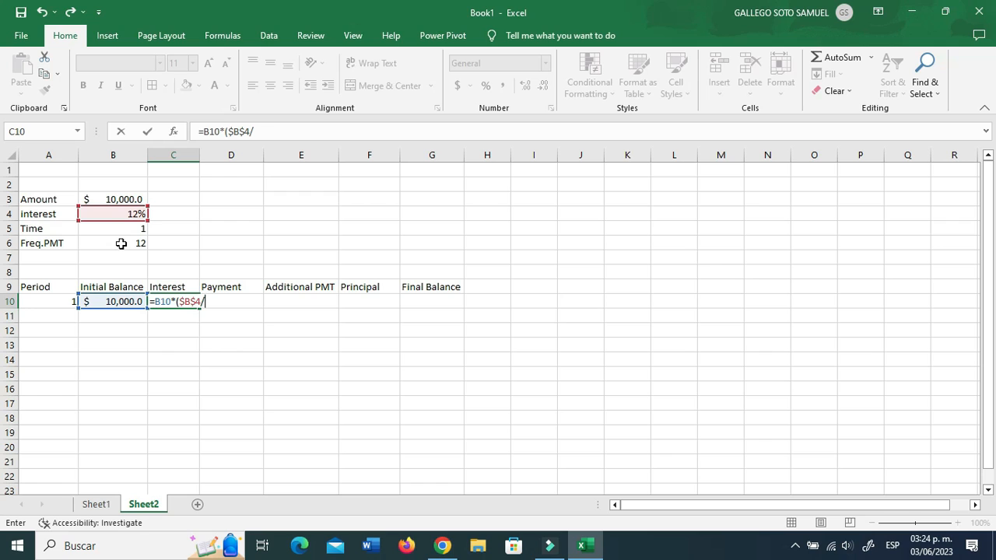
{"action": "left_click", "coordinate": [121, 244]}
{"action": "key", "text": "F4"}
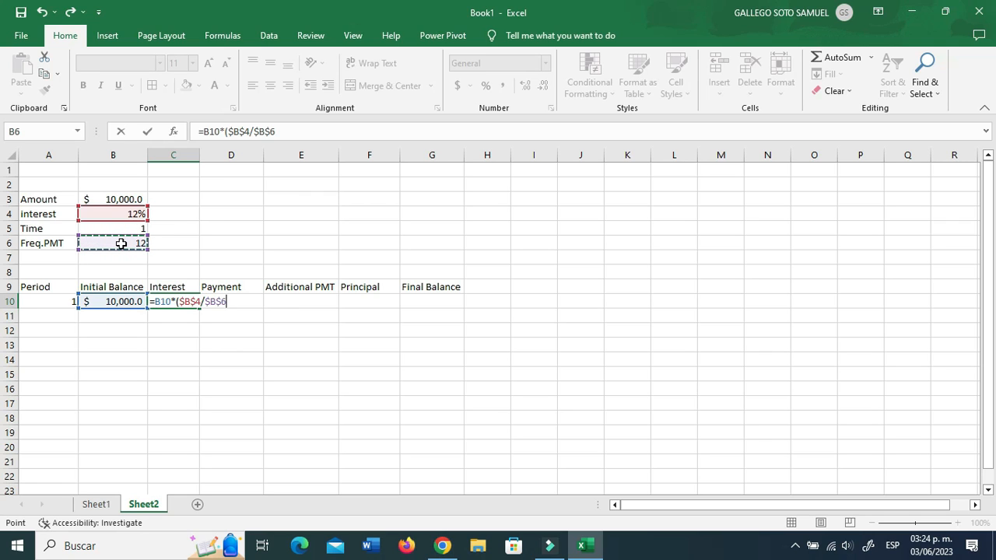
{"action": "type", "text": ")"}
{"action": "key", "text": "Return"}
{"action": "key", "text": "Up"}
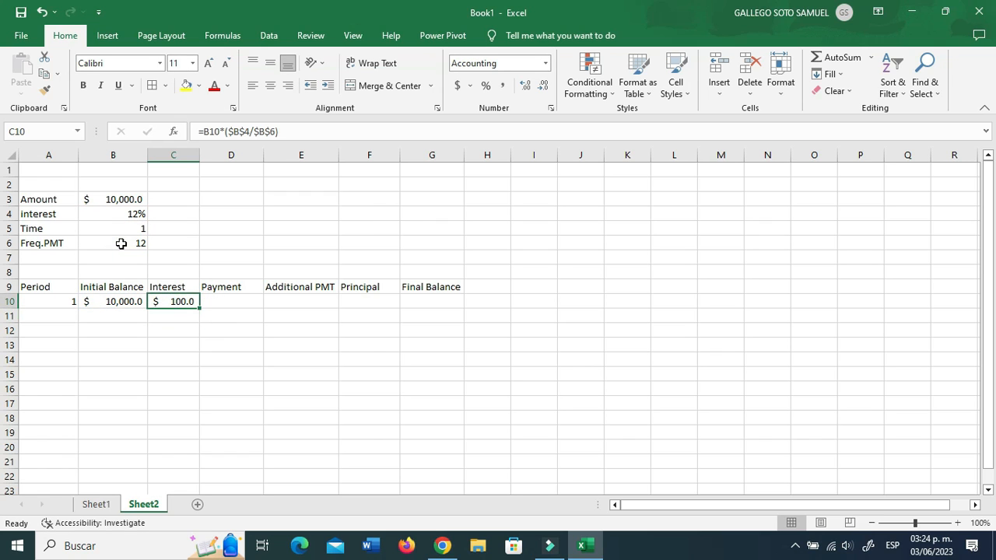
Step: Calculate the first period's payment in D10 with +PMT($B$4/$B$6,$B$5*$B$6,-B10)
{"action": "left_click", "coordinate": [246, 300]}
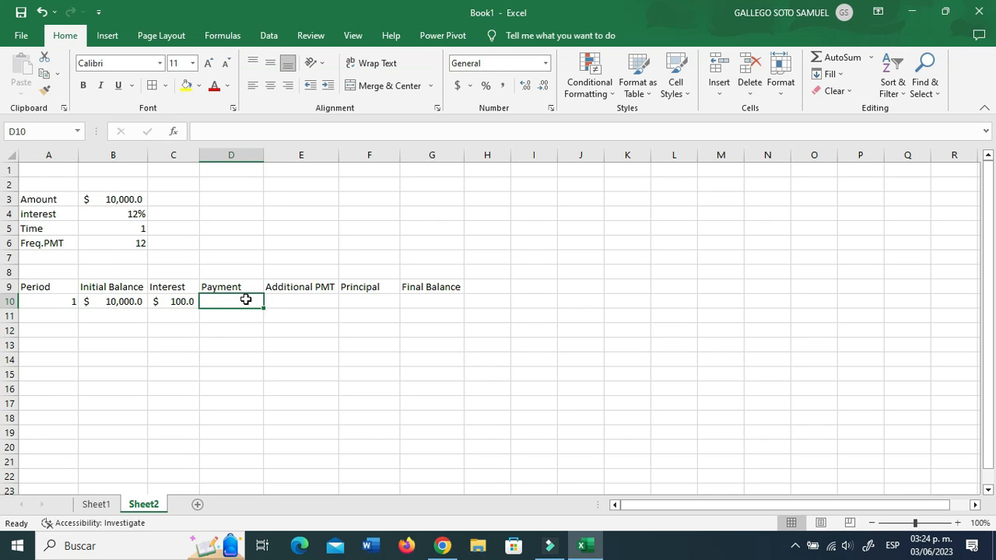
{"action": "type", "text": "+pmt("}
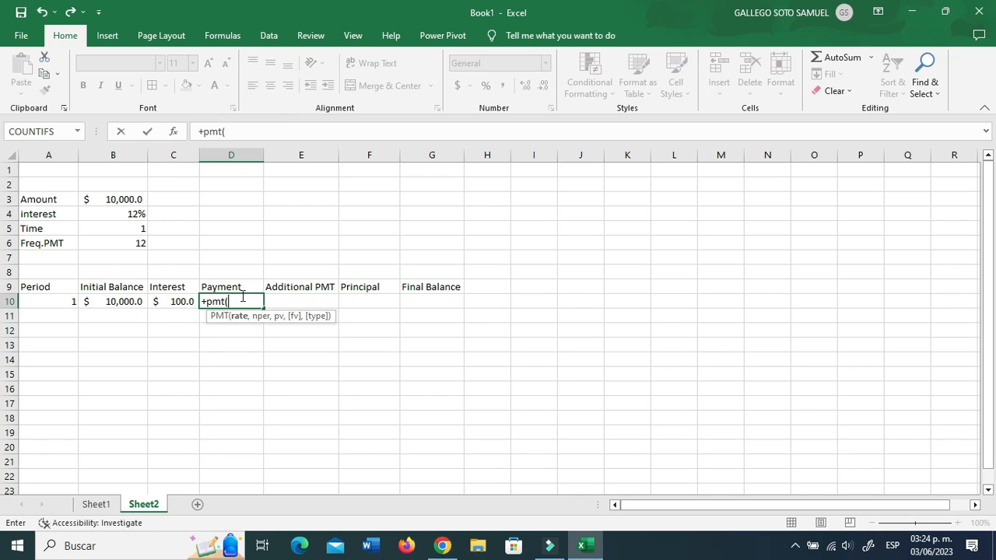
{"action": "left_click", "coordinate": [128, 212]}
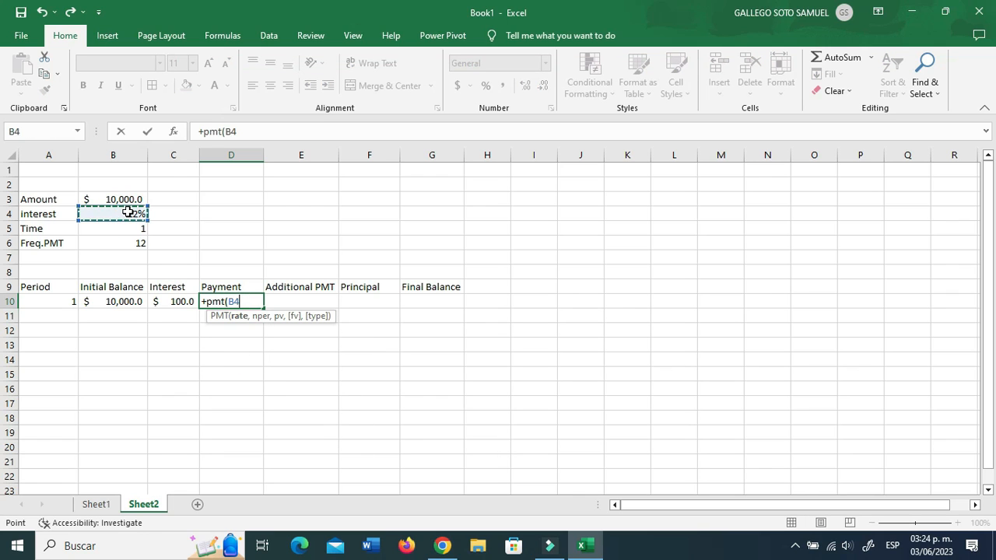
{"action": "key", "text": "F4"}
{"action": "type", "text": "/"}
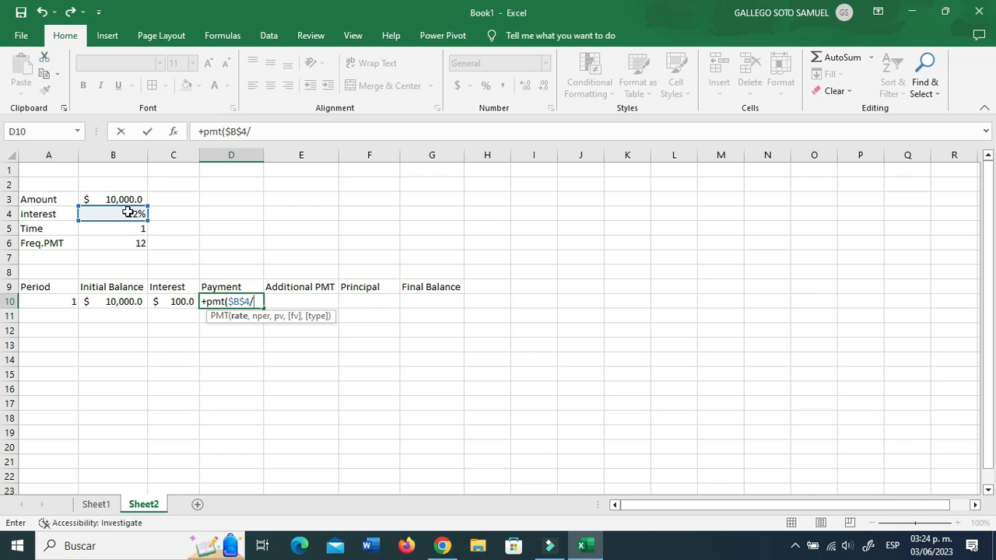
{"action": "left_click", "coordinate": [129, 244]}
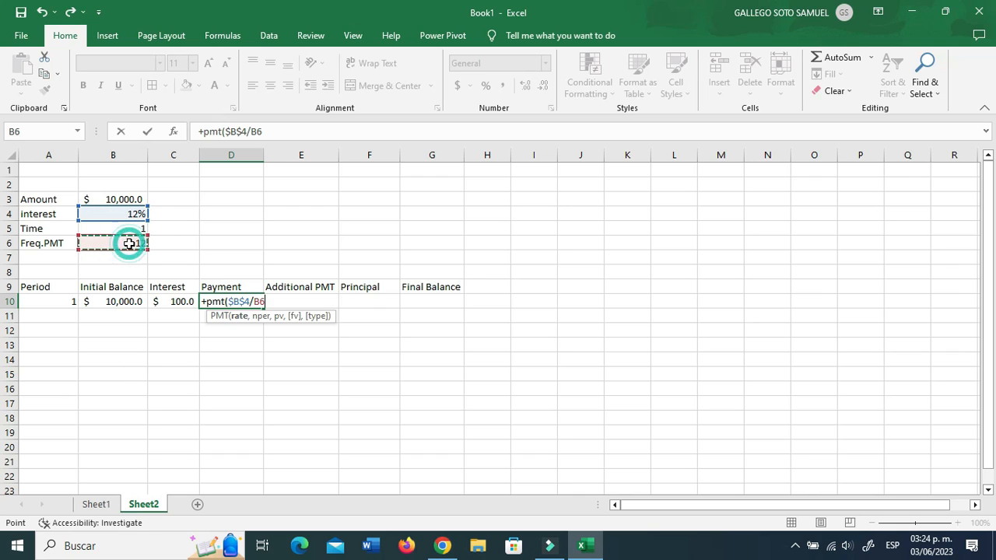
{"action": "key", "text": "F4"}
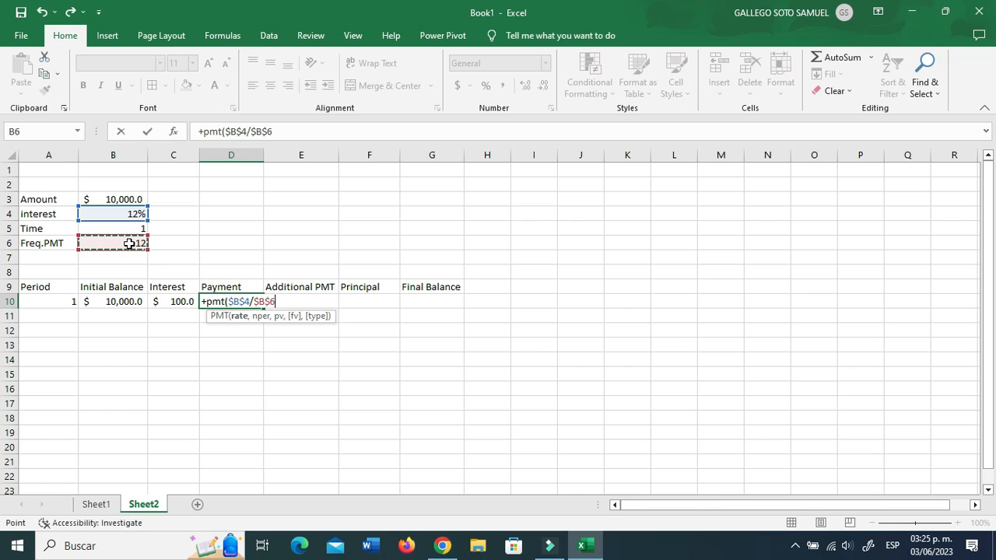
{"action": "type", "text": ","}
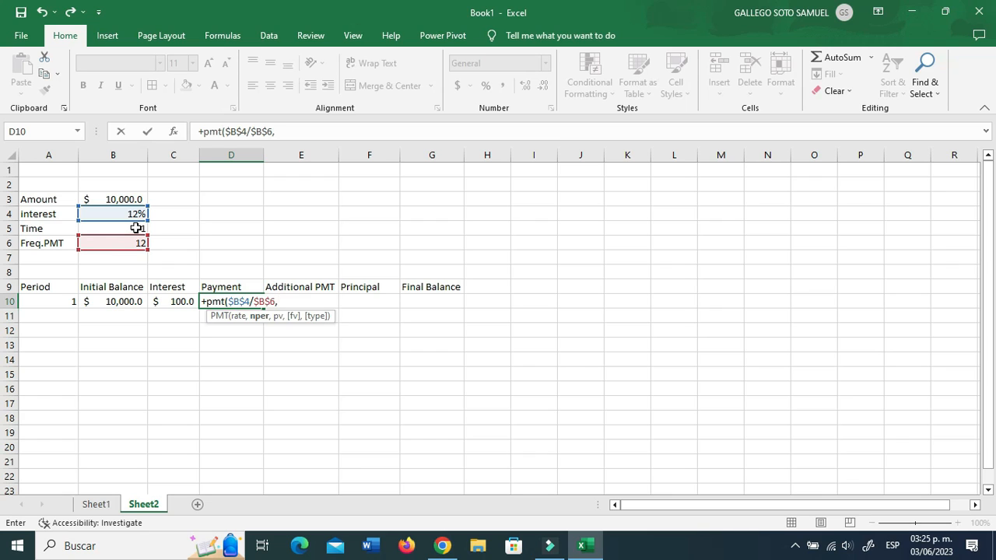
{"action": "left_click", "coordinate": [136, 228]}
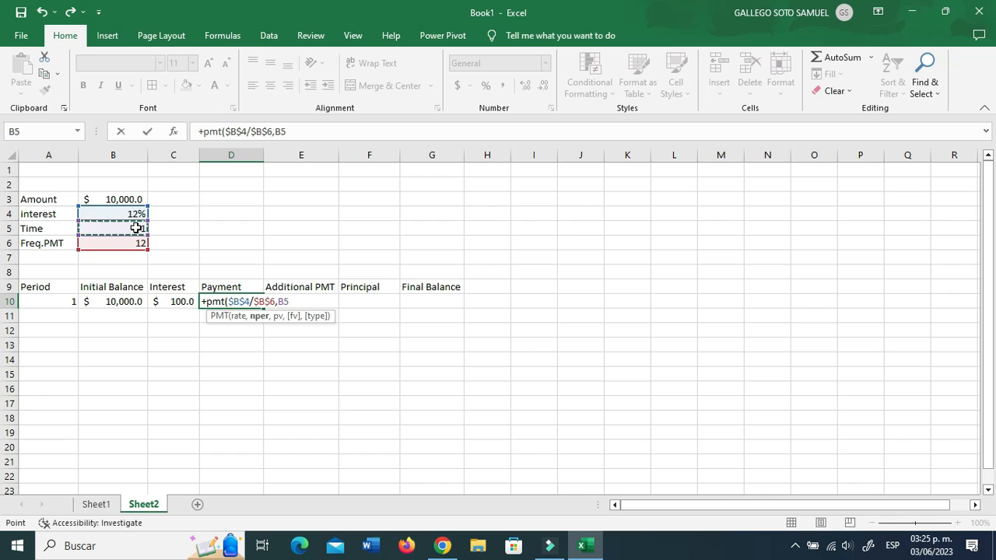
{"action": "key", "text": "F4"}
{"action": "type", "text": "*"}
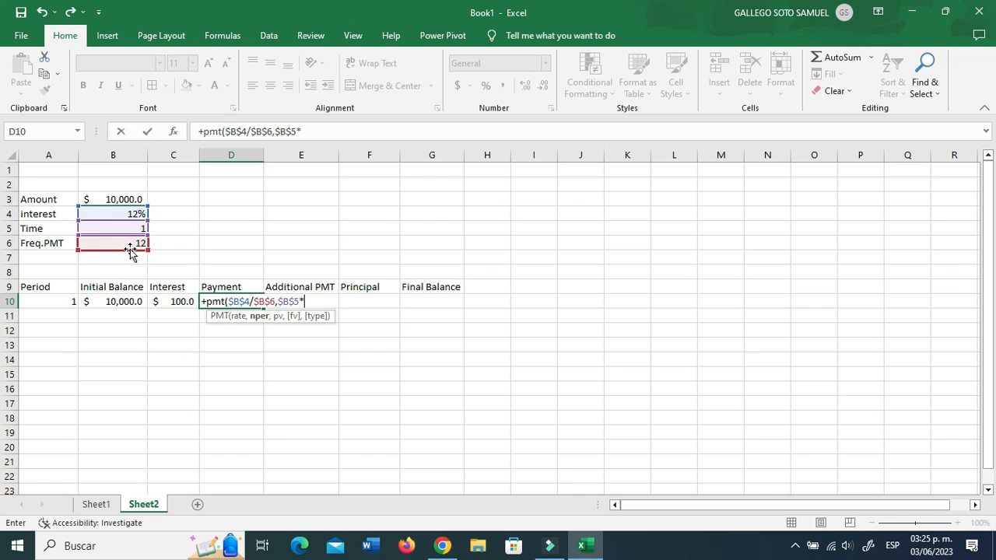
{"action": "left_click", "coordinate": [130, 245]}
{"action": "key", "text": "F4"}
{"action": "type", "text": ",-"}
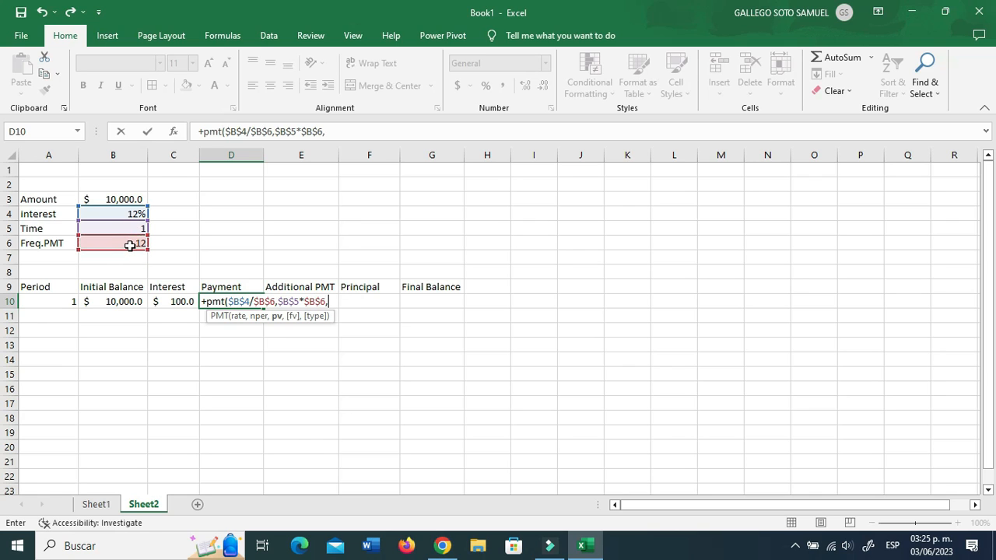
{"action": "left_click", "coordinate": [114, 301]}
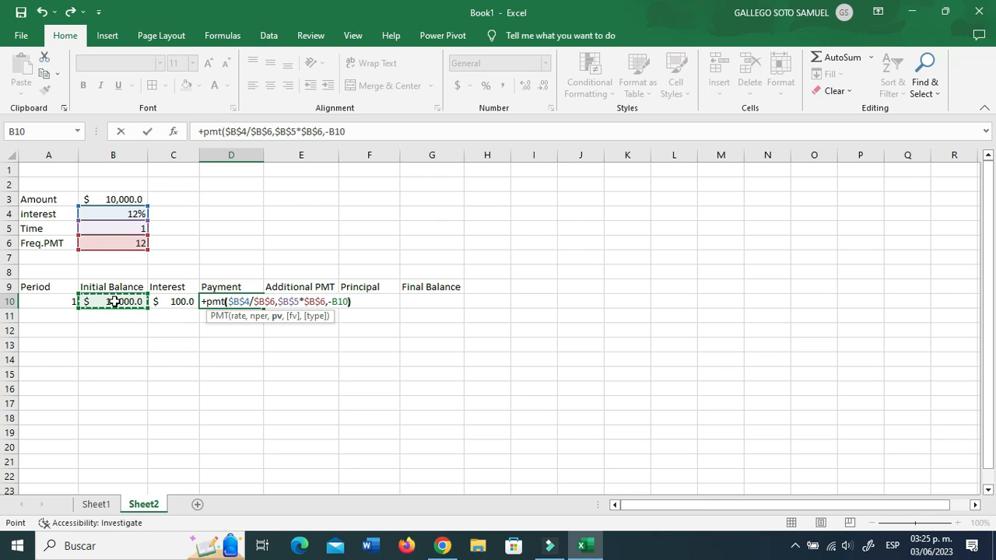
{"action": "type", "text": ")"}
{"action": "key", "text": "Return"}
{"action": "key", "text": "Up"}
{"action": "key", "text": "Right"}
{"action": "key", "text": "Right"}
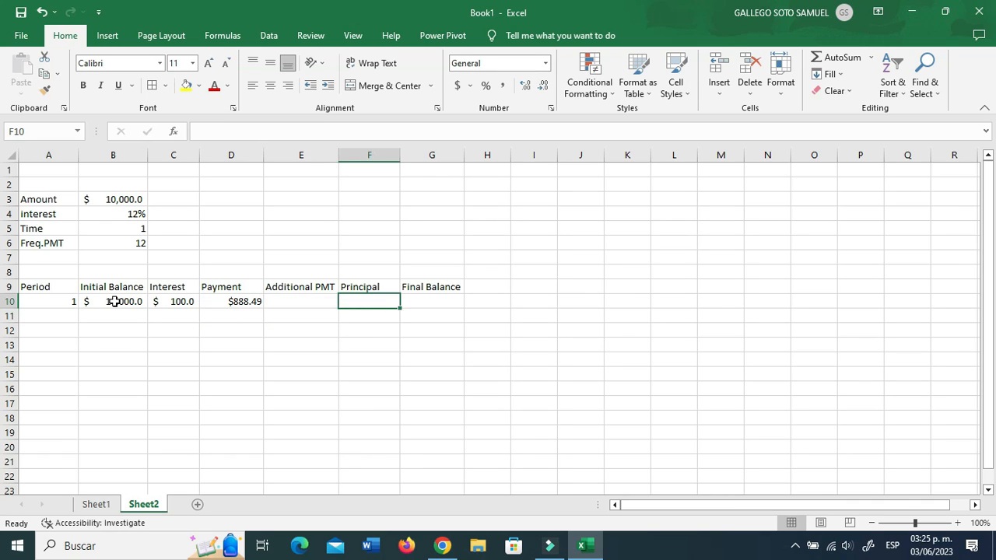
{"action": "key", "text": "Left"}
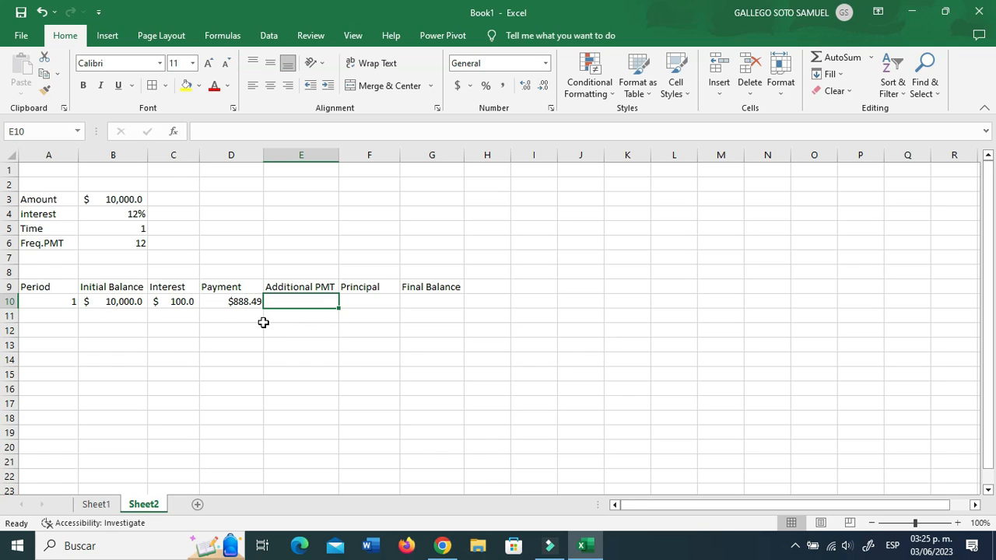
{"action": "left_click", "coordinate": [134, 303]}
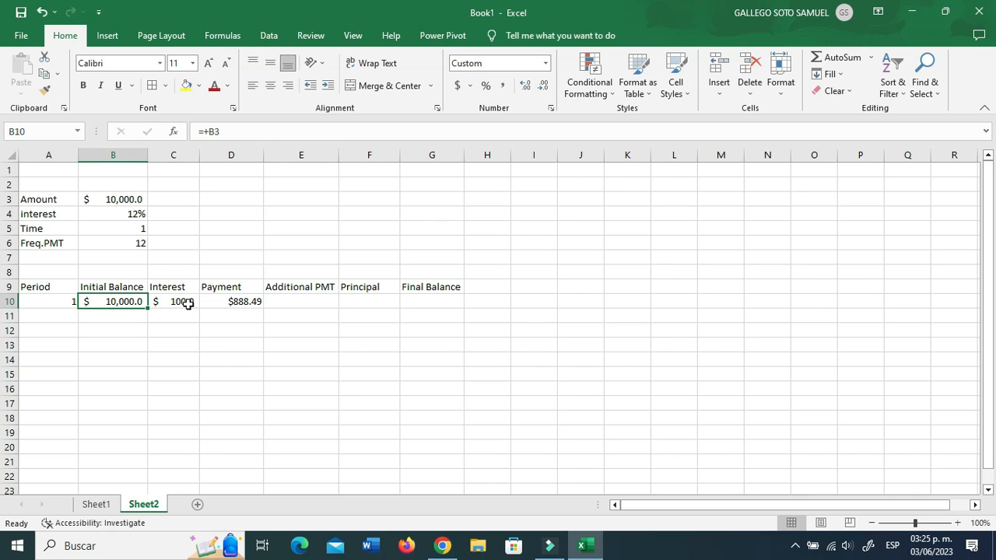
{"action": "left_click", "coordinate": [323, 303]}
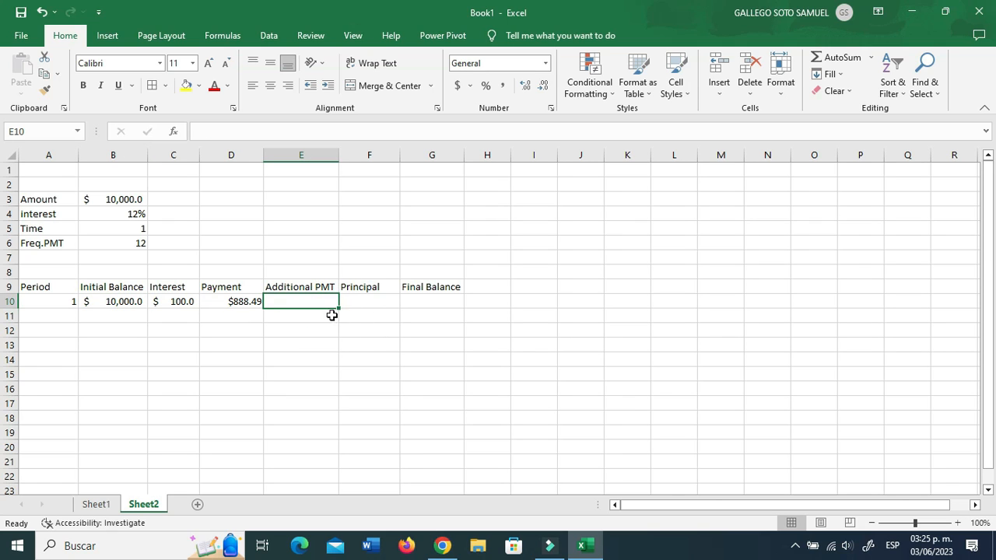
Step: Widen column F slightly and calculate the first period's principal in F10 with +(D10+E10)-C10
{"action": "left_click", "coordinate": [387, 303]}
{"action": "left_click_drag", "start_coordinate": [403, 155], "coordinate": [408, 154]}
{"action": "type", "text": "+("}
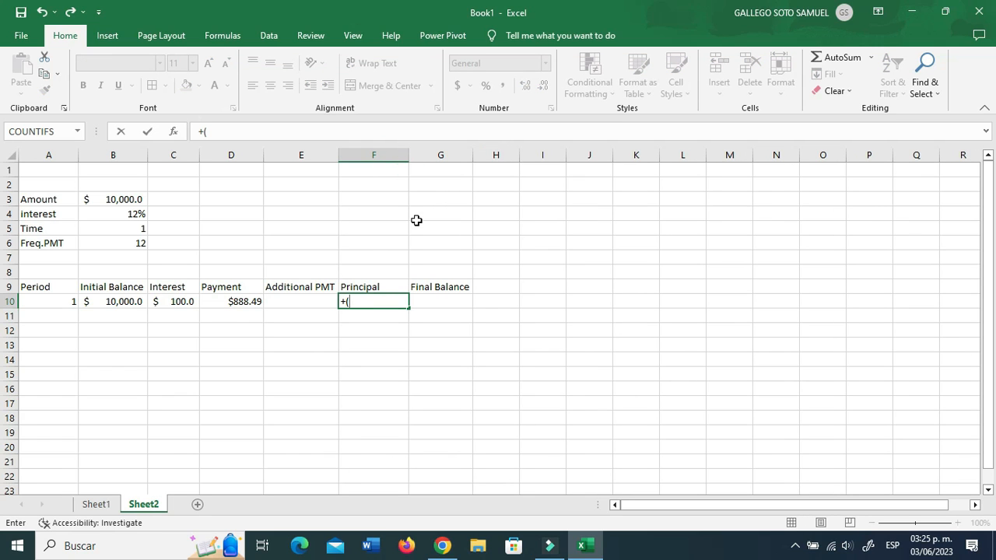
{"action": "key", "text": "Left"}
{"action": "key", "text": "Left"}
{"action": "key", "text": "Left"}
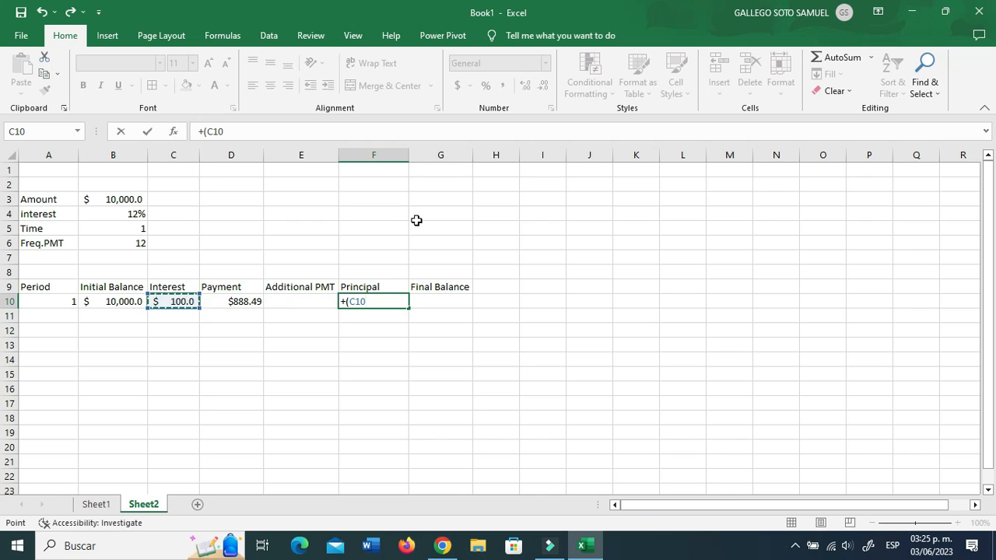
{"action": "key", "text": "Right"}
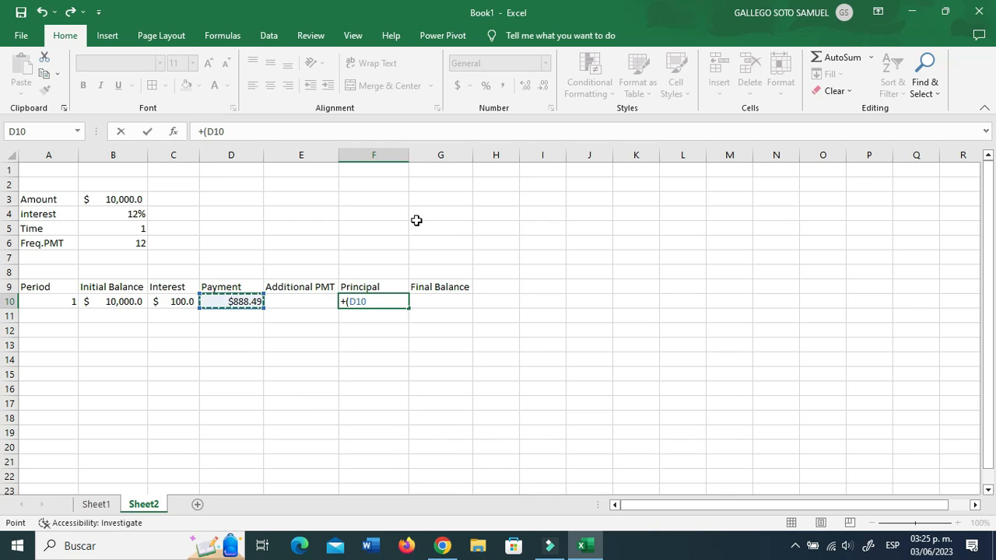
{"action": "type", "text": "+"}
{"action": "key", "text": "Left"}
{"action": "type", "text": ")-"}
{"action": "key", "text": "Left"}
{"action": "key", "text": "Left"}
{"action": "key", "text": "Left"}
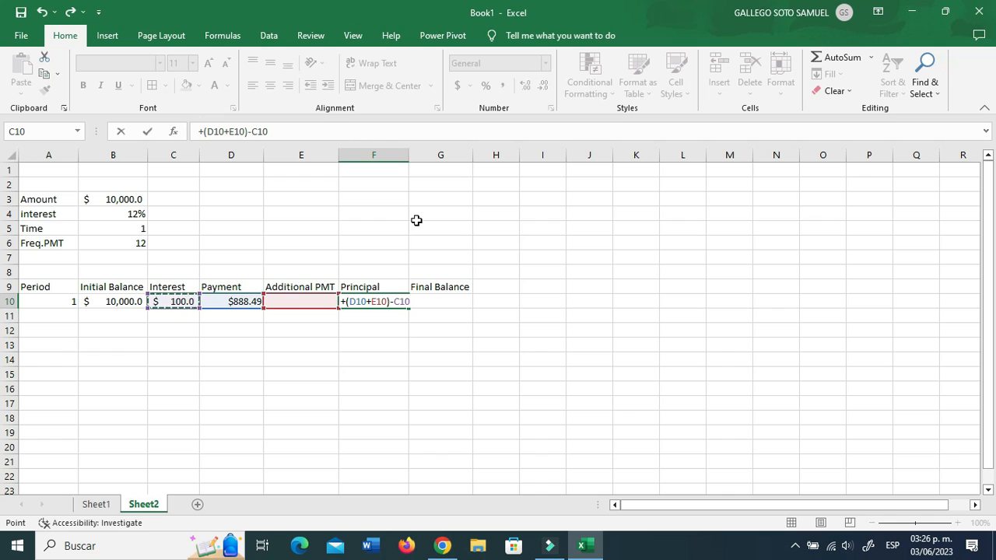
{"action": "key", "text": "Return"}
Step: Calculate the first period's final balance in G10 with +B10-F10
{"action": "key", "text": "Up"}
{"action": "key", "text": "Right"}
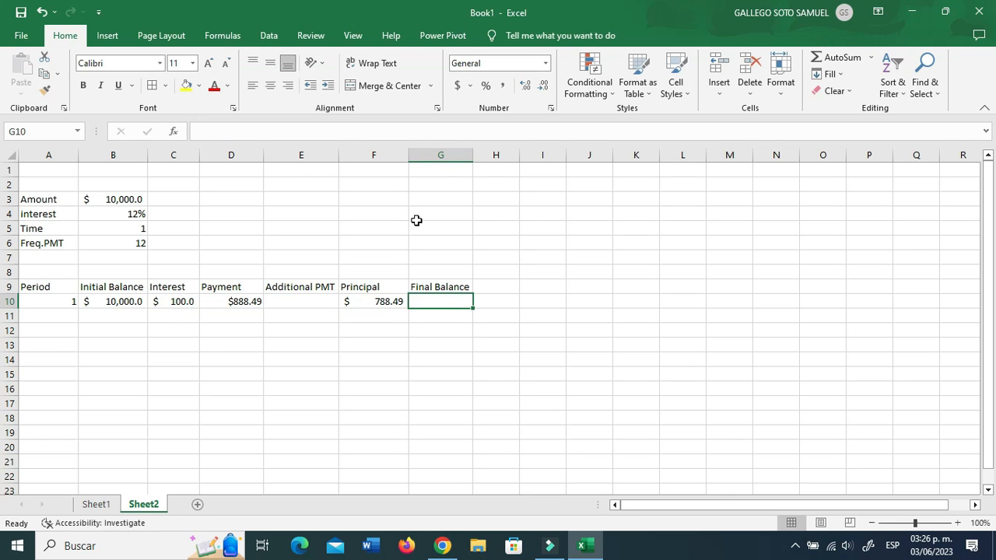
{"action": "type", "text": "+"}
{"action": "key", "text": "Left"}
{"action": "key", "text": "Left"}
{"action": "key", "text": "Left"}
{"action": "key", "text": "Left"}
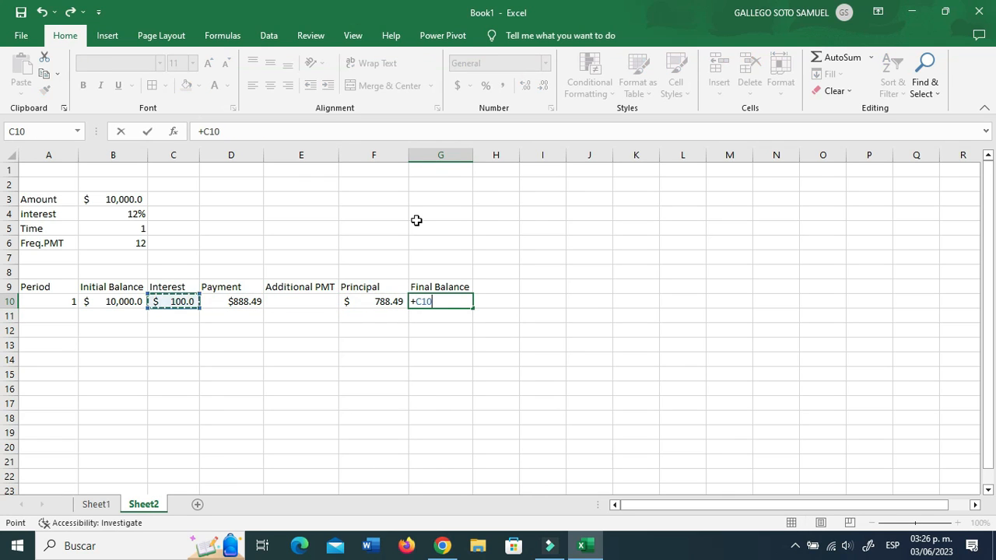
{"action": "type", "text": "+"}
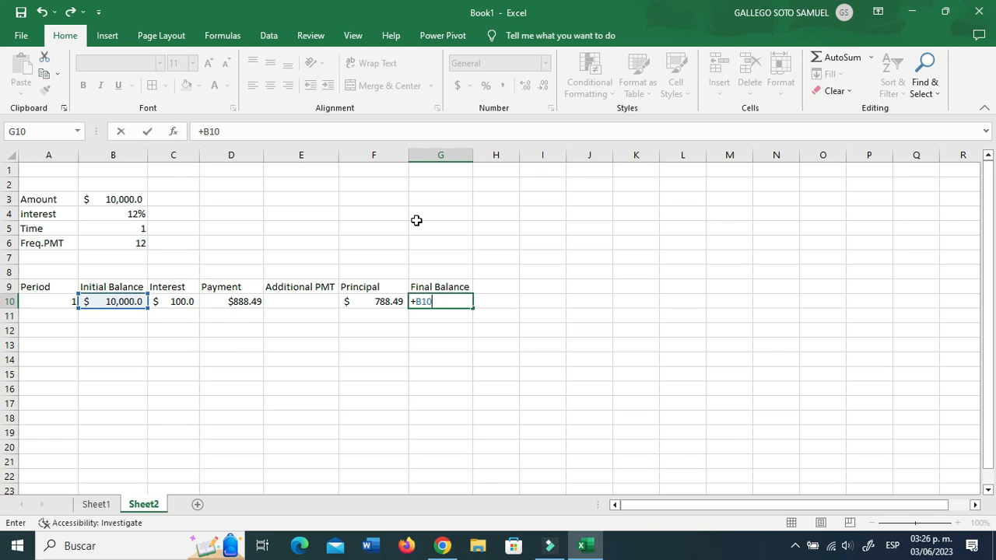
{"action": "key", "text": "Left"}
{"action": "key", "text": "Return"}
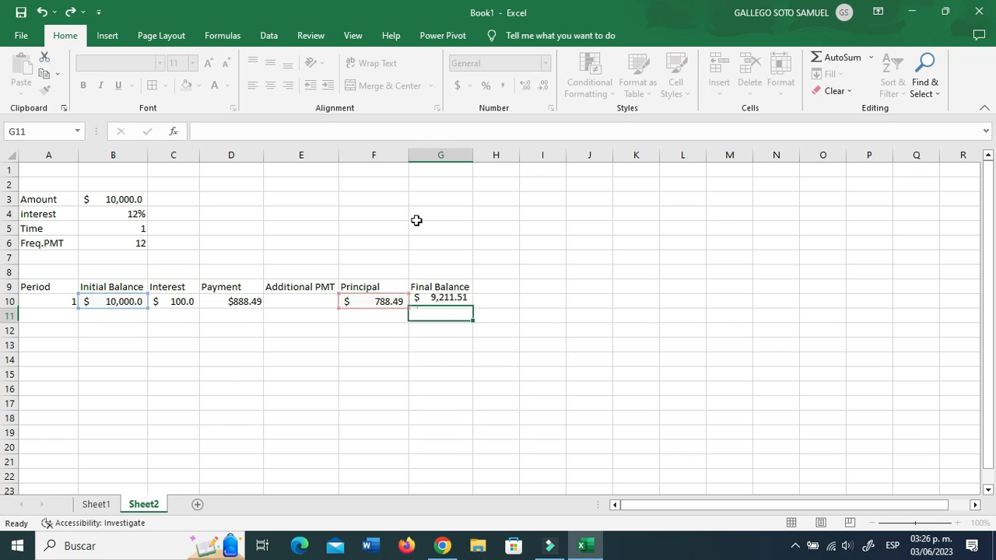
Step: Start an IF formula for the second period in A11 that returns "" when A10=$B$5*$B$6
{"action": "key", "text": "Left"}
{"action": "key", "text": "Left"}
{"action": "key", "text": "Left"}
{"action": "key", "text": "Left"}
{"action": "key", "text": "Left"}
{"action": "key", "text": "Left"}
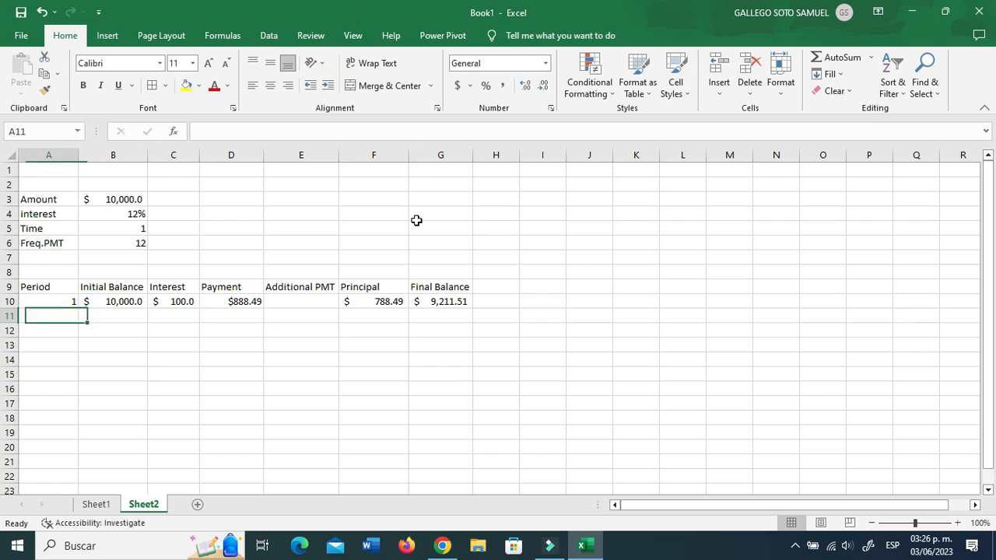
{"action": "type", "text": "="}
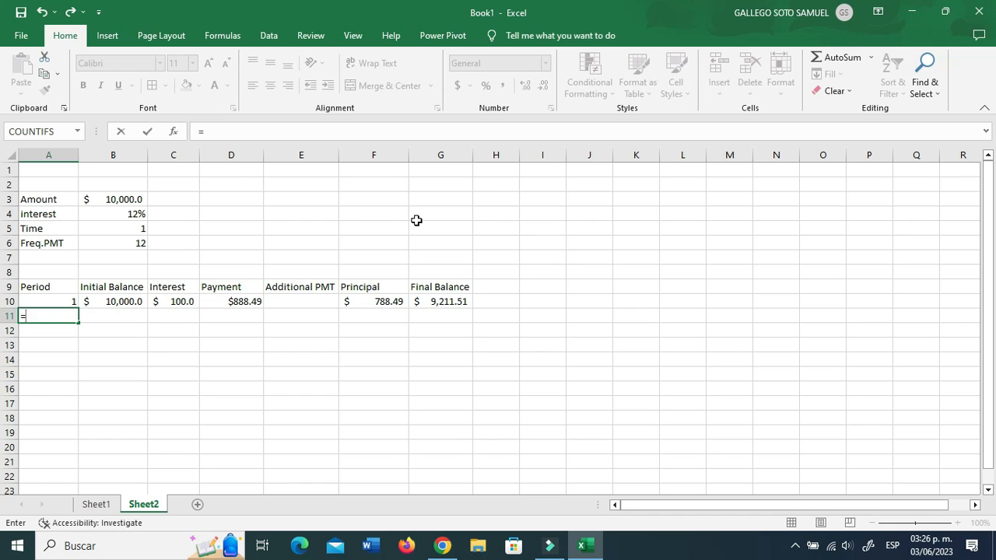
{"action": "type", "text": "if"}
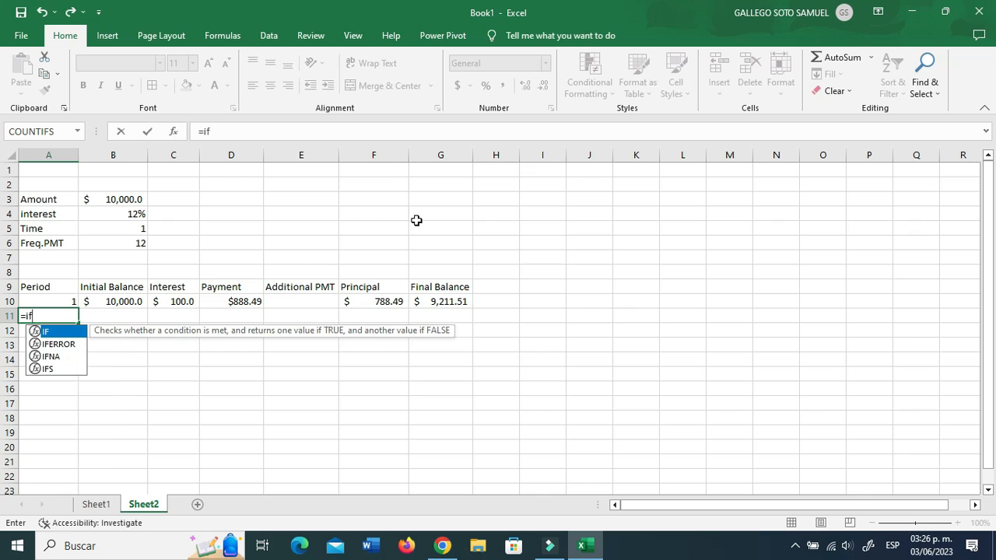
{"action": "type", "text": "("}
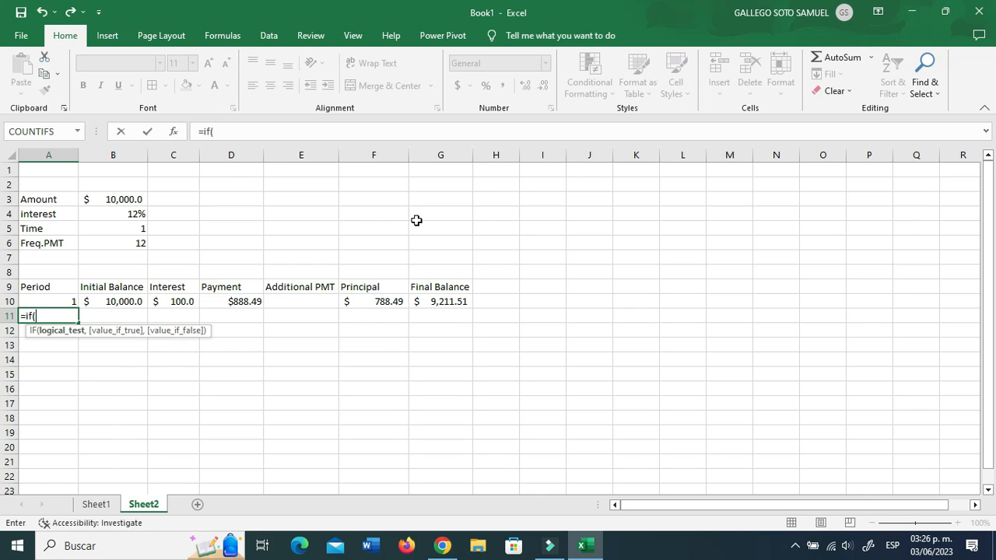
{"action": "key", "text": "Up"}
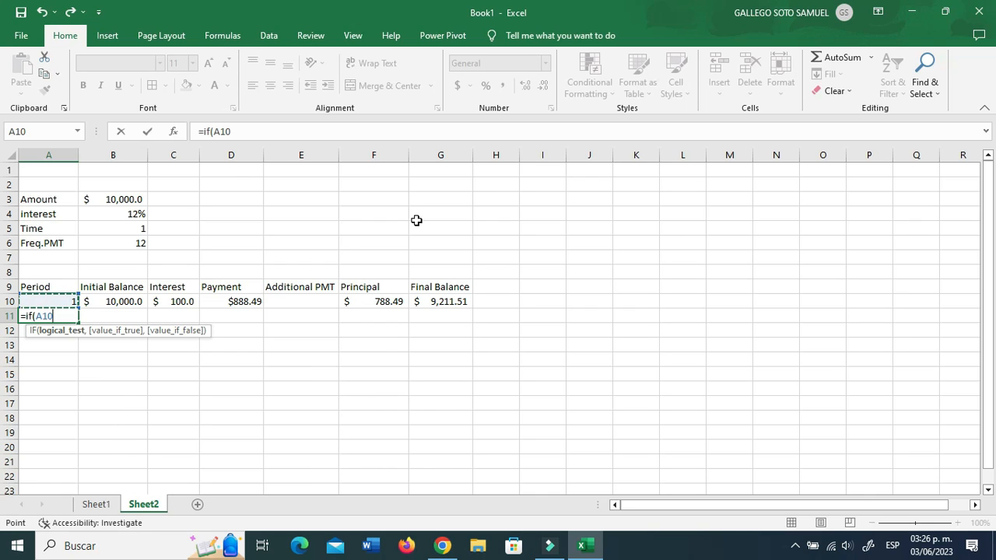
{"action": "type", "text": "="}
{"action": "left_click", "coordinate": [135, 227]}
{"action": "key", "text": "F4"}
{"action": "key", "text": "BackSpace"}
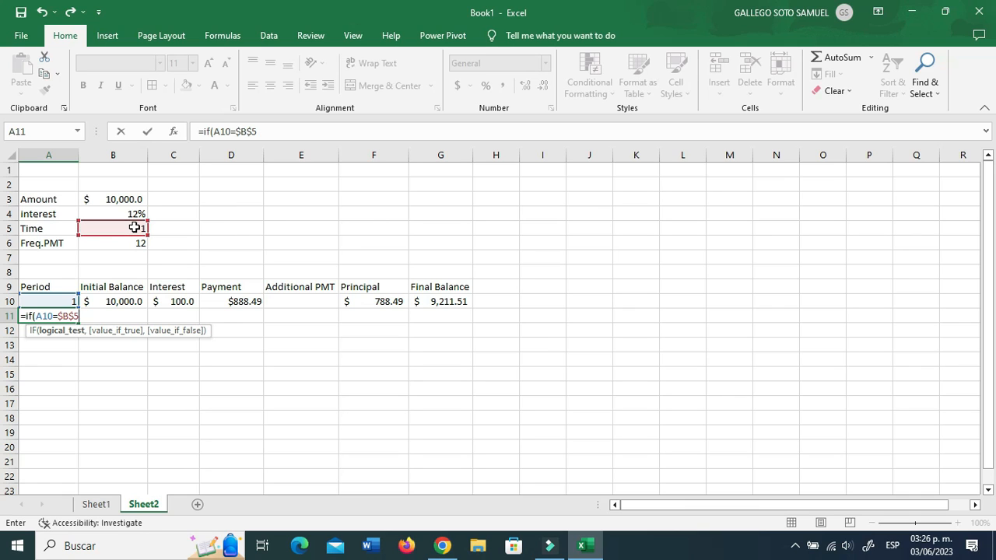
{"action": "type", "text": "*"}
{"action": "left_click", "coordinate": [136, 243]}
{"action": "key", "text": "F4"}
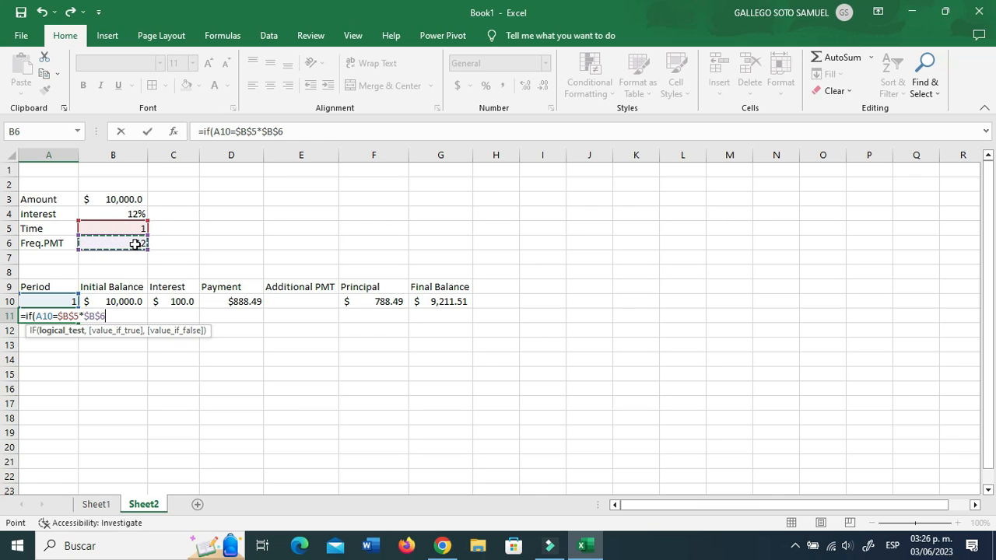
{"action": "type", "text": ","}
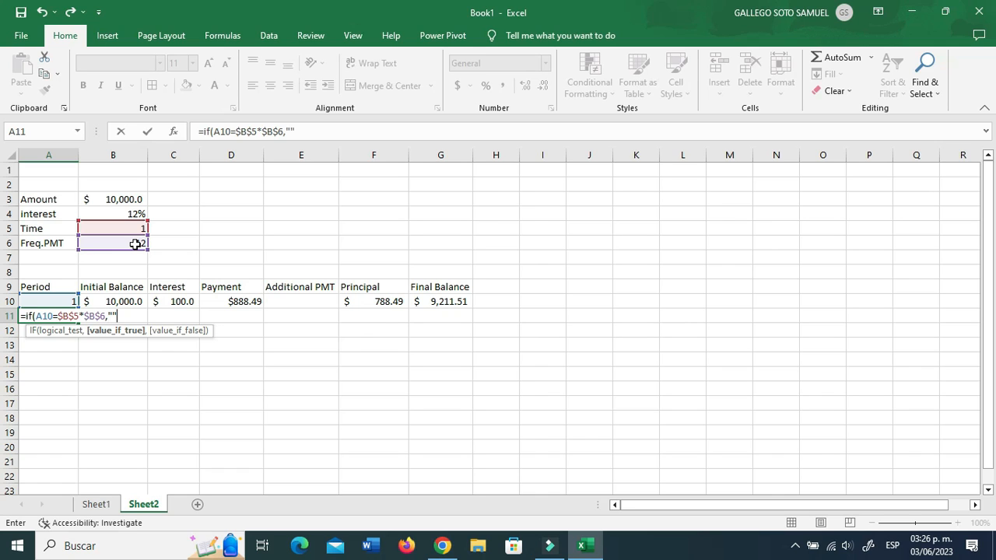
{"action": "type", "text": "\"\","}
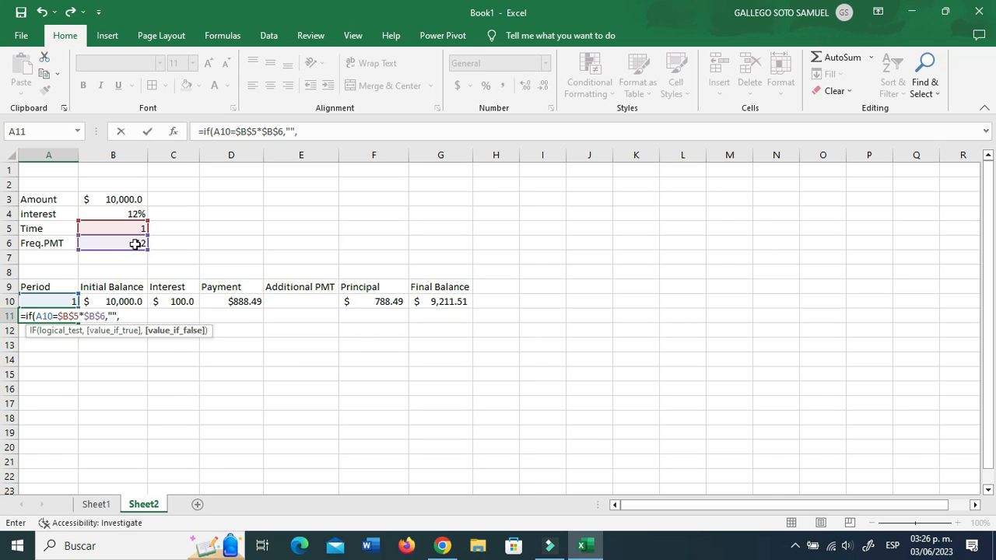
Step: Complete the second period's formula in A11 by nesting IF(A10="","",A10+1) as the value if false
{"action": "type", "text": "if("}
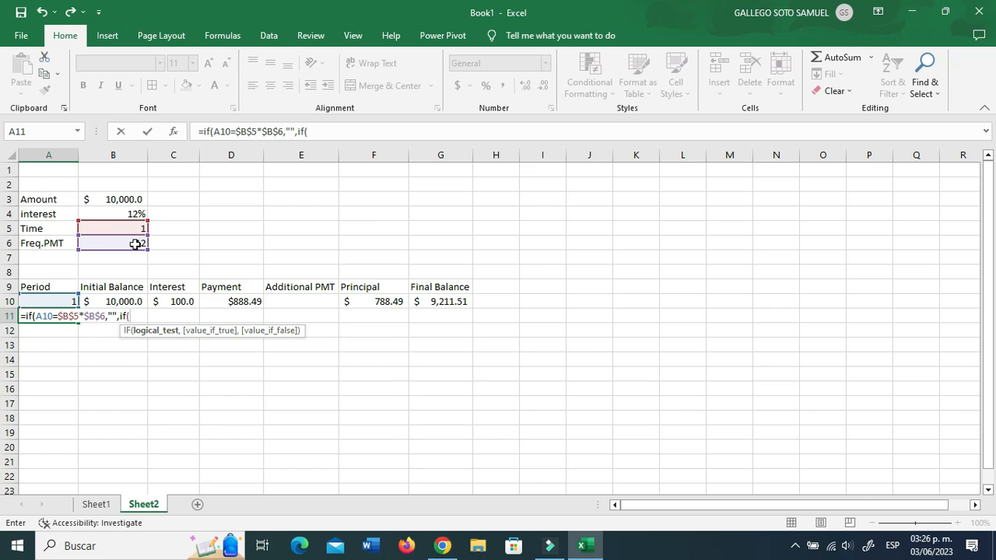
{"action": "left_click", "coordinate": [54, 301]}
{"action": "type", "text": "="}
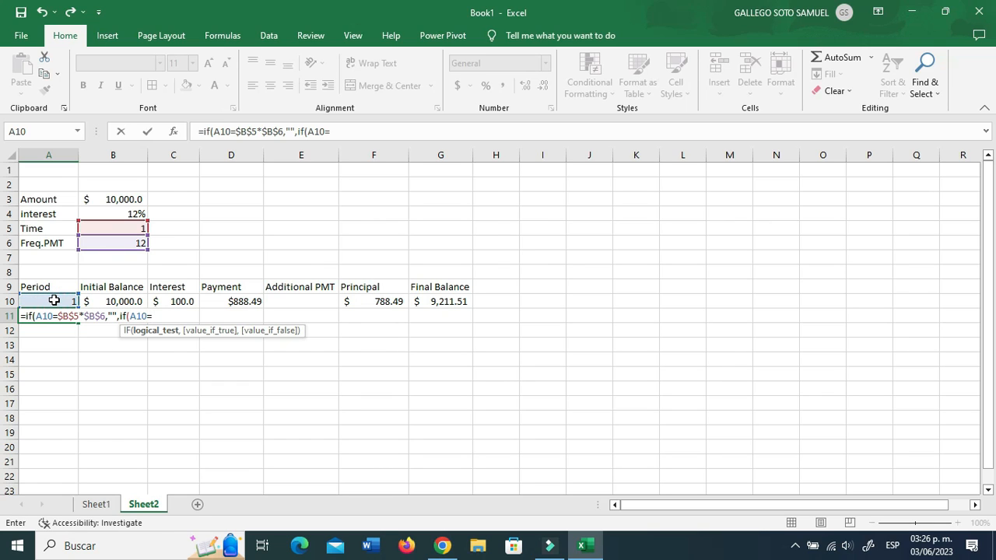
{"action": "type", "text": "\"\","}
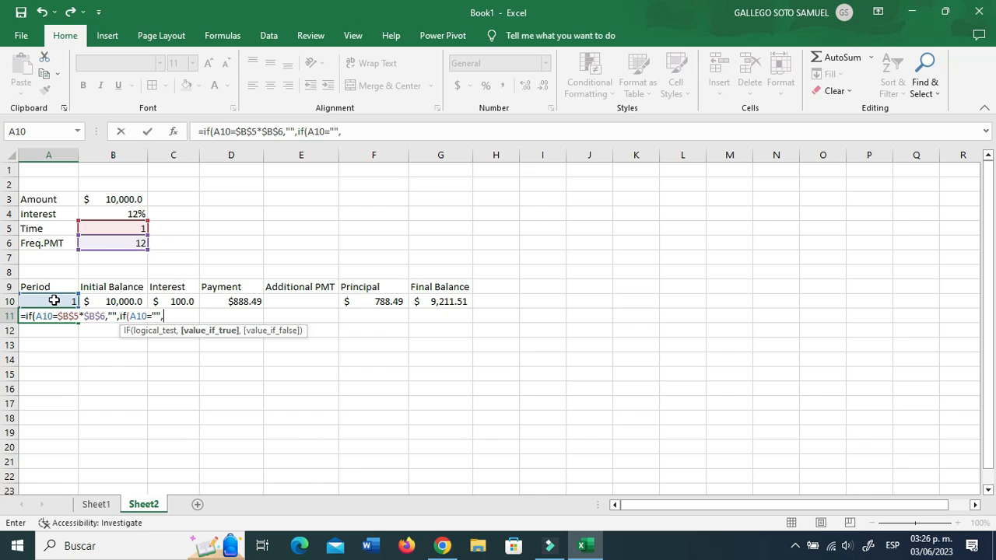
{"action": "type", "text": "\"\","}
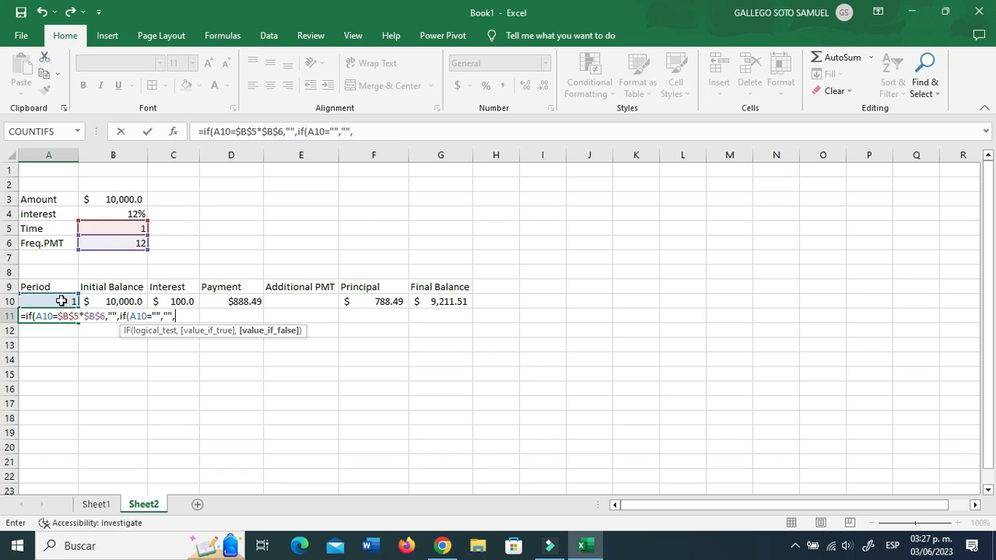
{"action": "left_click", "coordinate": [60, 302]}
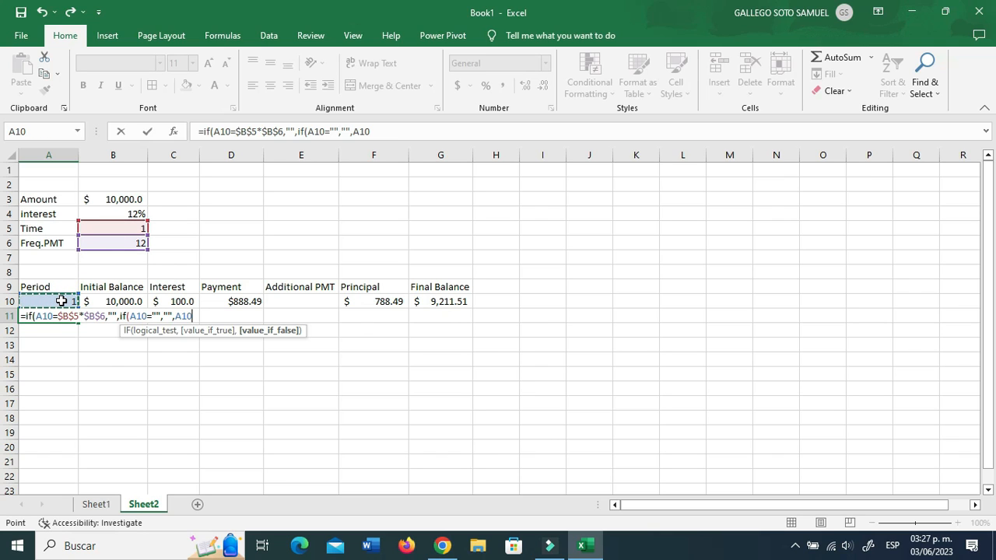
{"action": "type", "text": "+1))"}
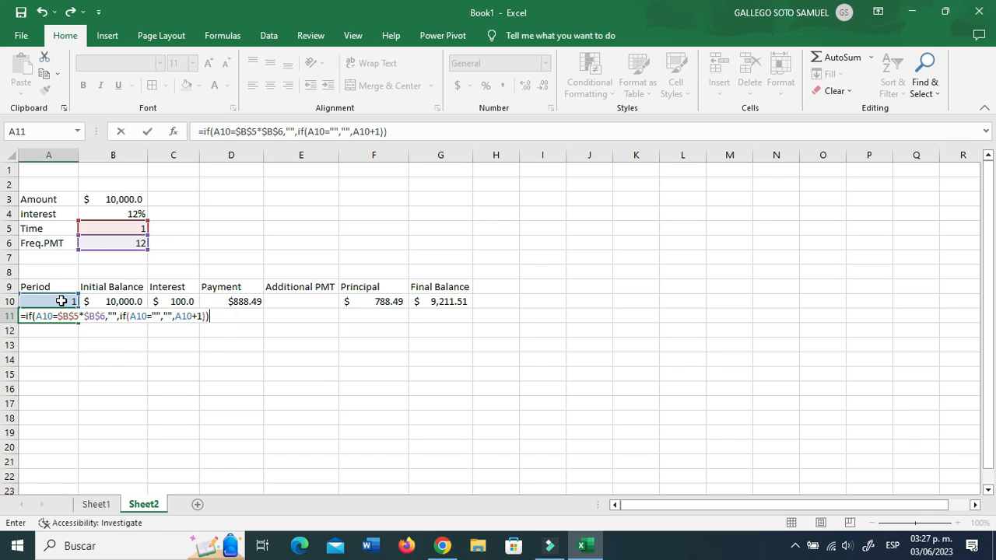
{"action": "key", "text": "Return"}
{"action": "key", "text": "Up"}
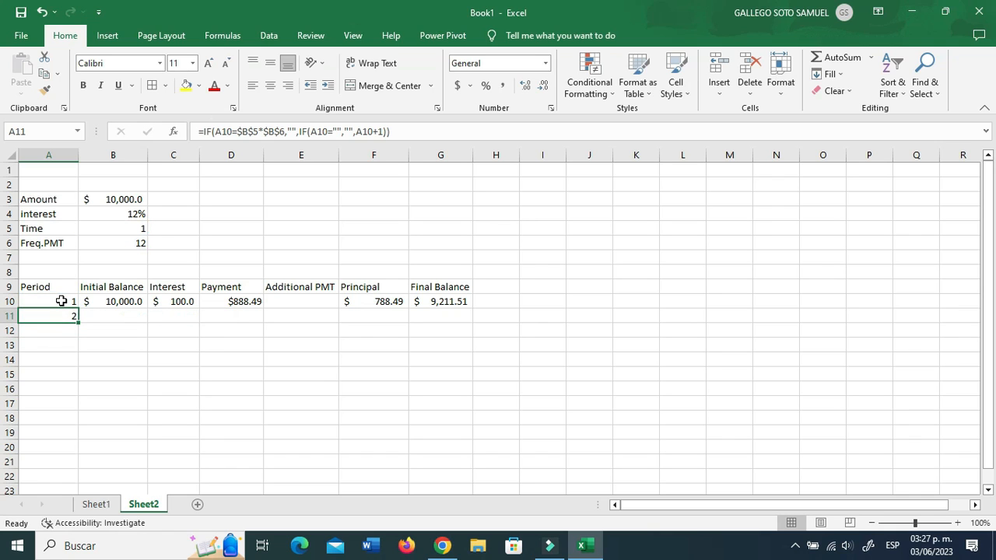
Step: Fill the period formula from A11 down to A24
{"action": "left_click_drag", "start_coordinate": [79, 324], "coordinate": [67, 433]}
{"action": "left_click", "coordinate": [62, 428]}
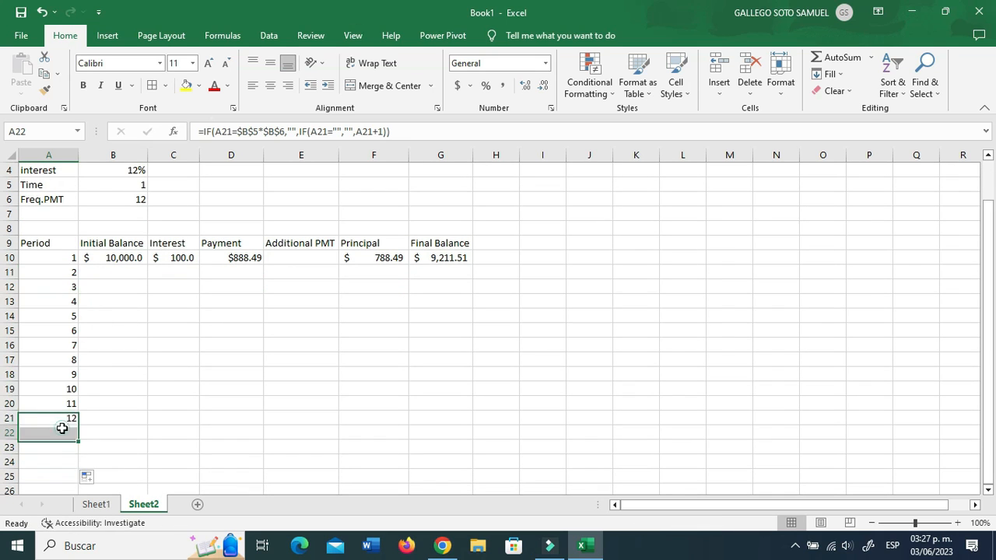
{"action": "left_click", "coordinate": [64, 459]}
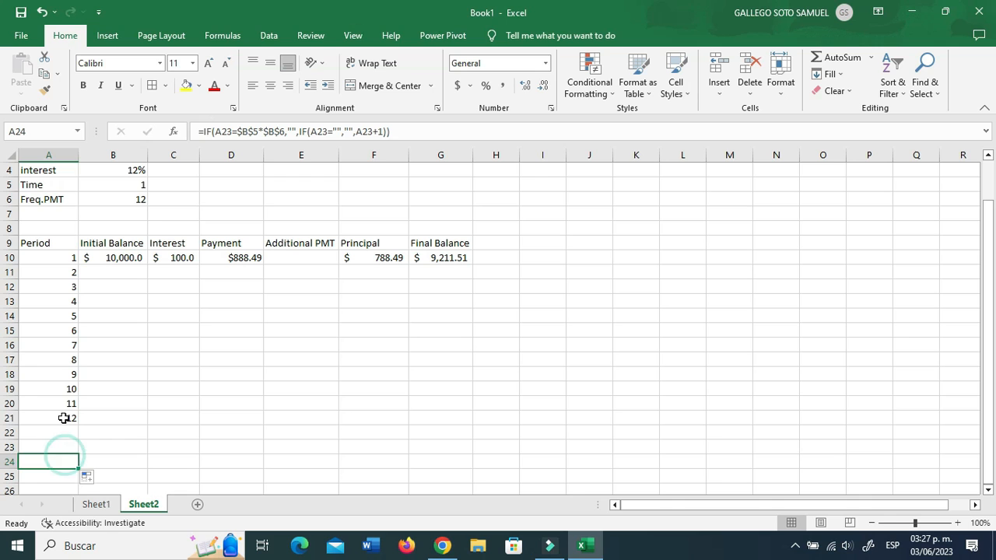
Step: Set the loan time in B5 to 3
{"action": "left_click", "coordinate": [142, 187]}
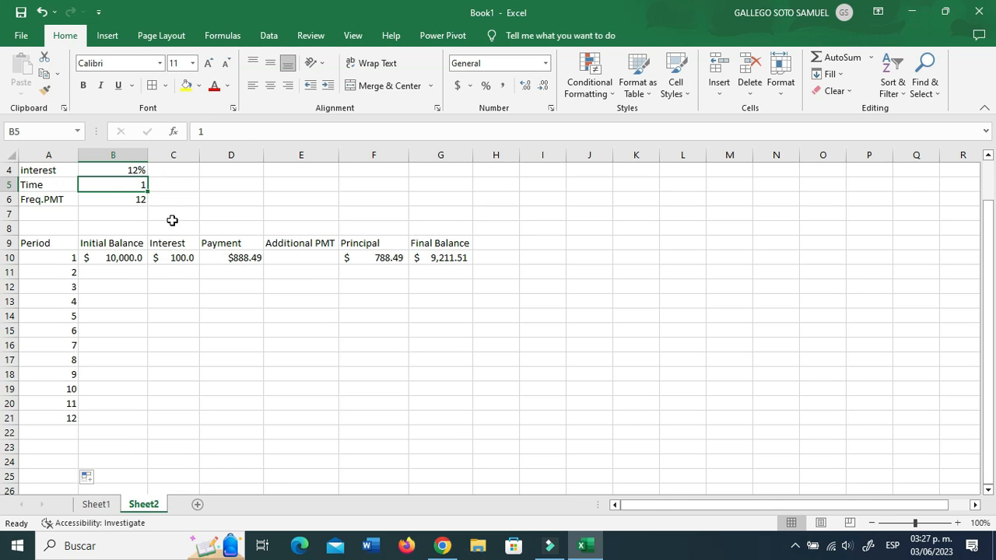
{"action": "type", "text": "3"}
{"action": "key", "text": "Return"}
{"action": "scroll", "coordinate": [221, 353], "scroll_direction": "up", "scroll_amount": 1}
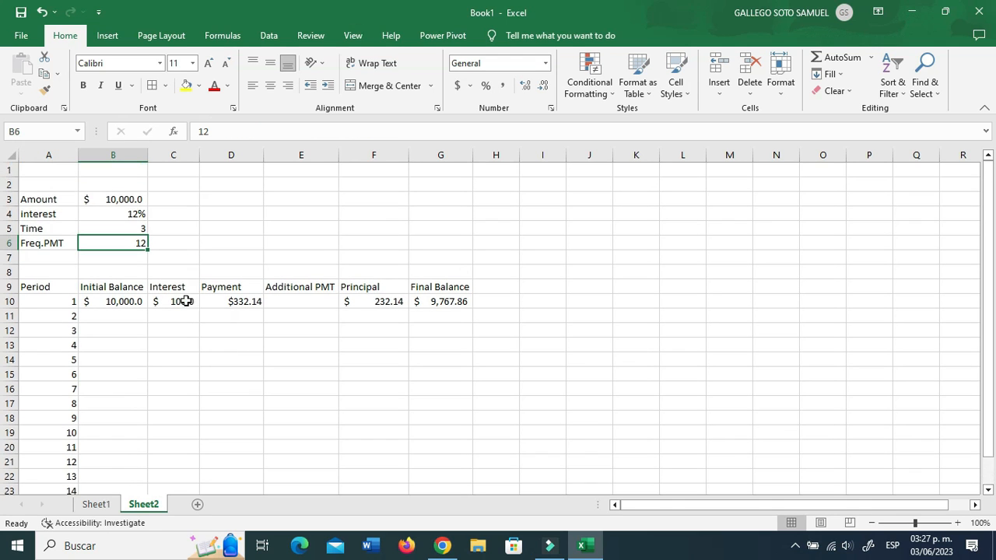
Step: Extend the period formula from A24 down to A877
{"action": "scroll", "coordinate": [176, 292], "scroll_direction": "down", "scroll_amount": 2}
{"action": "left_click", "coordinate": [79, 418]}
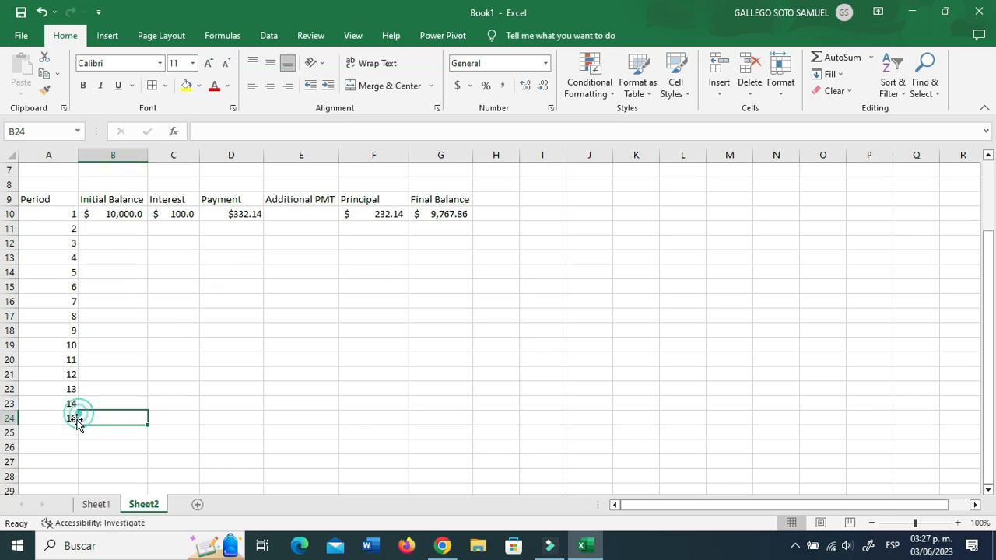
{"action": "scroll", "coordinate": [79, 420], "scroll_direction": "down", "scroll_amount": 1}
{"action": "left_click", "coordinate": [69, 373]}
{"action": "left_click_drag", "start_coordinate": [78, 381], "coordinate": [69, 549]}
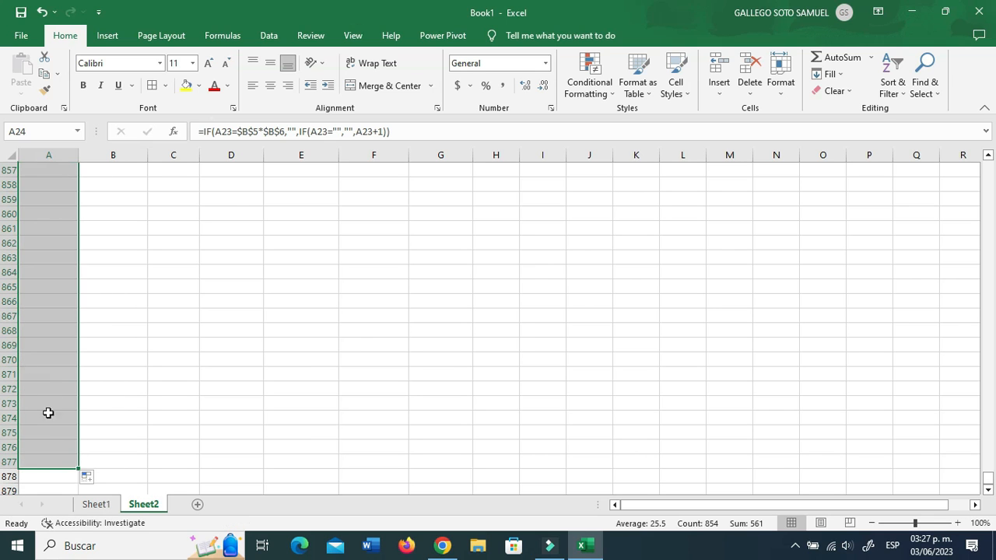
{"action": "left_click", "coordinate": [61, 460]}
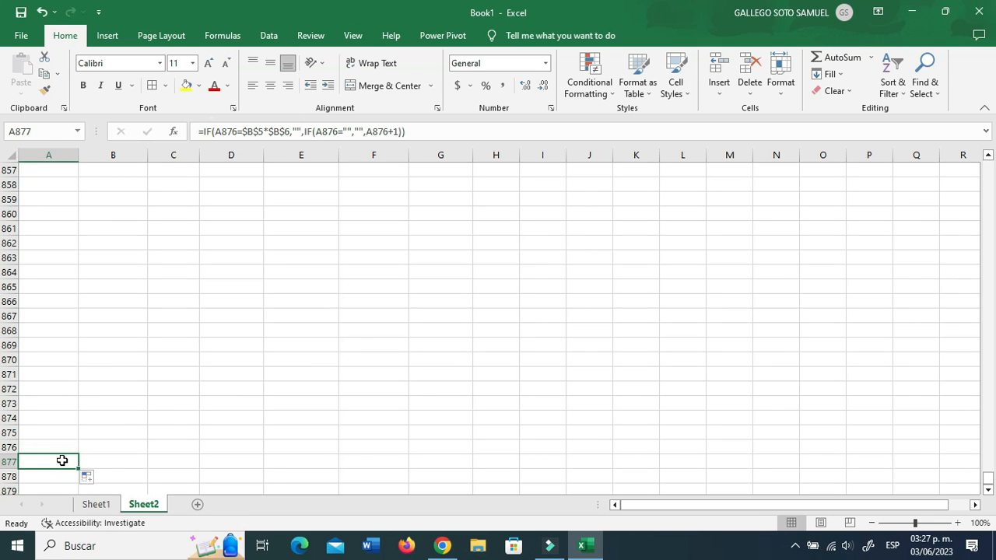
Step: Go down the period column from its header to check where the numbering ends
{"action": "key", "text": "ctrl+Up"}
{"action": "key", "text": "Down"}
{"action": "key", "text": "Down"}
{"action": "key", "text": "Down"}
{"action": "key", "text": "Down"}
{"action": "key", "text": "Down"}
{"action": "key", "text": "Down"}
{"action": "key", "text": "Down"}
{"action": "key", "text": "Down"}
{"action": "key", "text": "Down"}
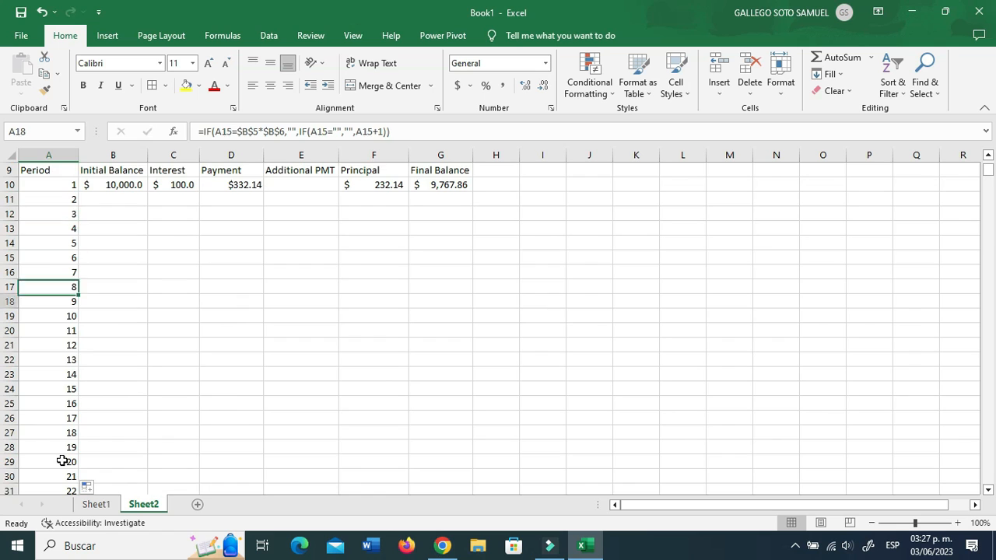
{"action": "key", "text": "Down"}
{"action": "key", "text": "Down"}
{"action": "key", "text": "Down"}
{"action": "key", "text": "Down"}
{"action": "key", "text": "Down"}
{"action": "key", "text": "Down"}
{"action": "key", "text": "Down"}
{"action": "key", "text": "Down"}
{"action": "key", "text": "Down"}
{"action": "key", "text": "Down"}
{"action": "key", "text": "Down"}
{"action": "key", "text": "Down"}
{"action": "key", "text": "Down"}
{"action": "key", "text": "Down"}
{"action": "key", "text": "Down"}
{"action": "key", "text": "Down"}
{"action": "key", "text": "Down"}
{"action": "key", "text": "Down"}
{"action": "key", "text": "Down"}
{"action": "key", "text": "Down"}
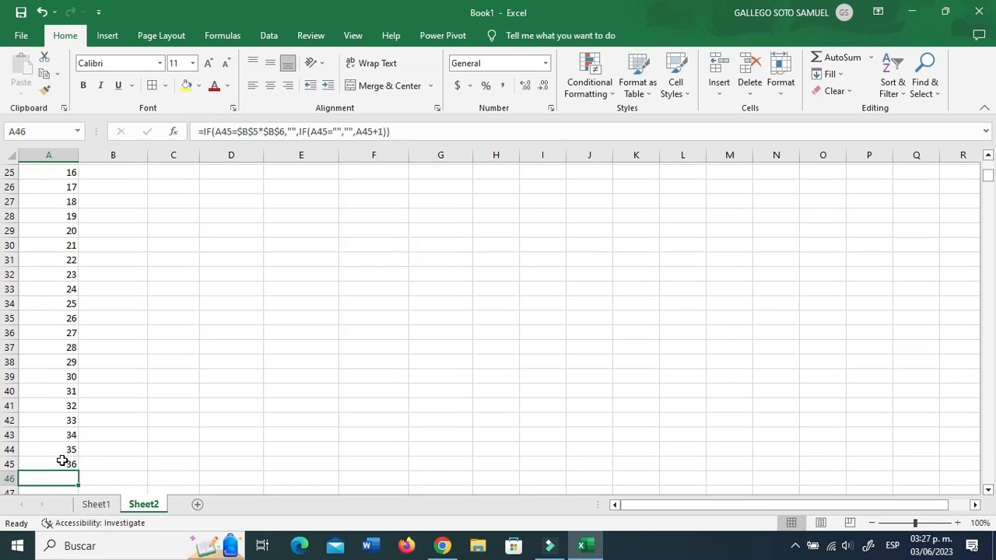
{"action": "key", "text": "Up"}
{"action": "scroll", "coordinate": [62, 467], "scroll_direction": "down", "scroll_amount": 1}
{"action": "scroll", "coordinate": [78, 405], "scroll_direction": "up", "scroll_amount": 9}
Step: Set the payment frequency in B6 to 4 and check the last period number
{"action": "left_click", "coordinate": [126, 229]}
{"action": "left_click", "coordinate": [127, 243]}
{"action": "type", "text": "4"}
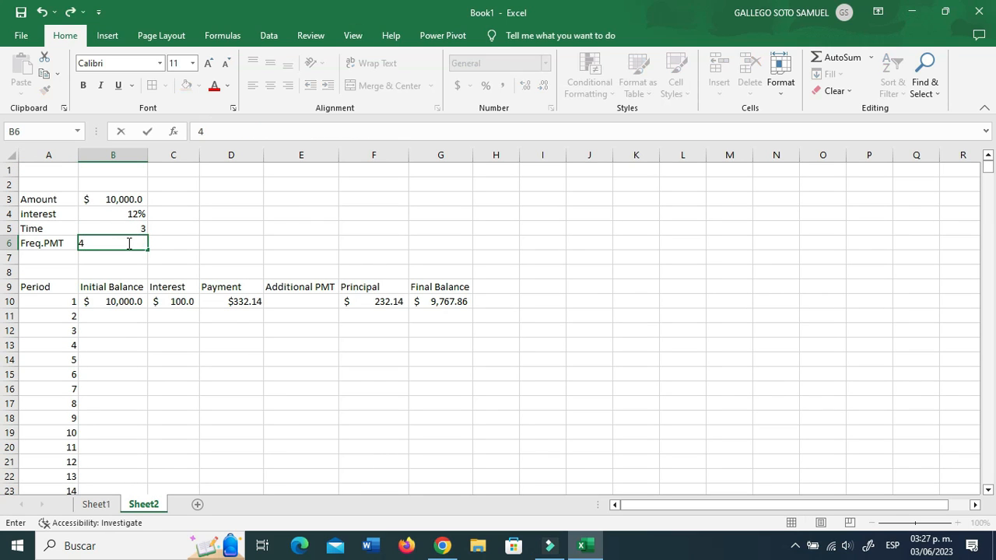
{"action": "key", "text": "Return"}
{"action": "left_click", "coordinate": [62, 463]}
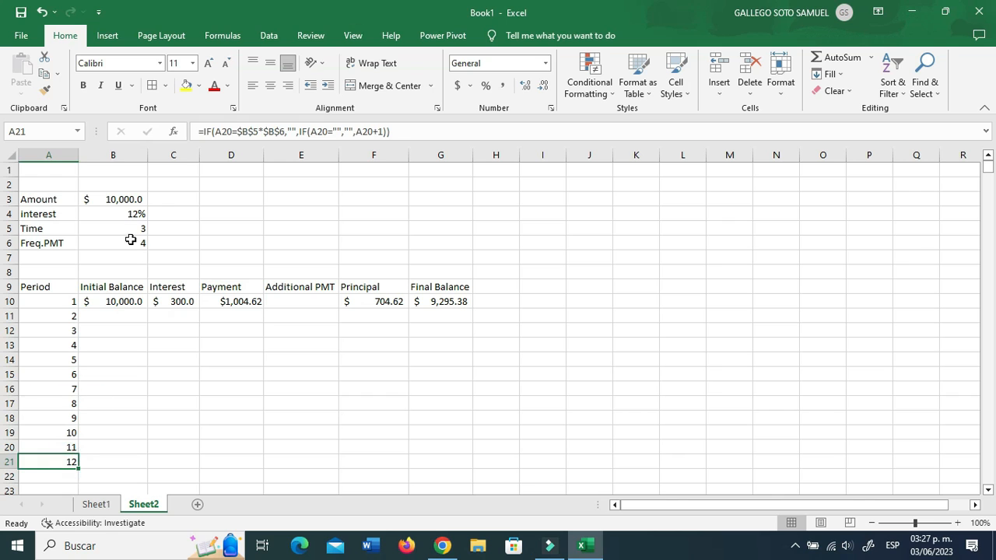
Step: Set the payment frequency in B6 to 6 and check the last period number
{"action": "left_click", "coordinate": [130, 242]}
{"action": "type", "text": "6"}
{"action": "key", "text": "Return"}
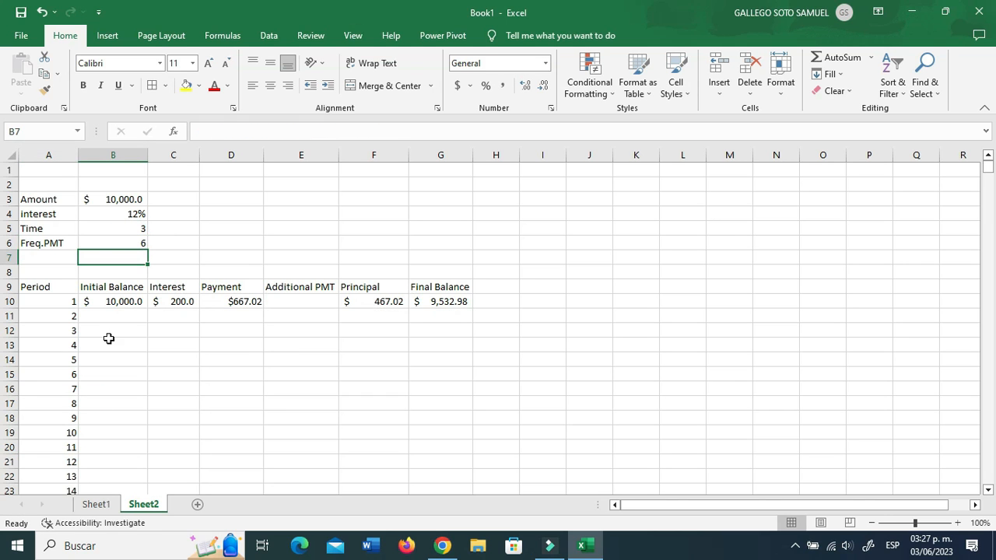
{"action": "scroll", "coordinate": [109, 338], "scroll_direction": "down", "scroll_amount": 6}
{"action": "left_click", "coordinate": [60, 280]}
{"action": "scroll", "coordinate": [81, 302], "scroll_direction": "up", "scroll_amount": 6}
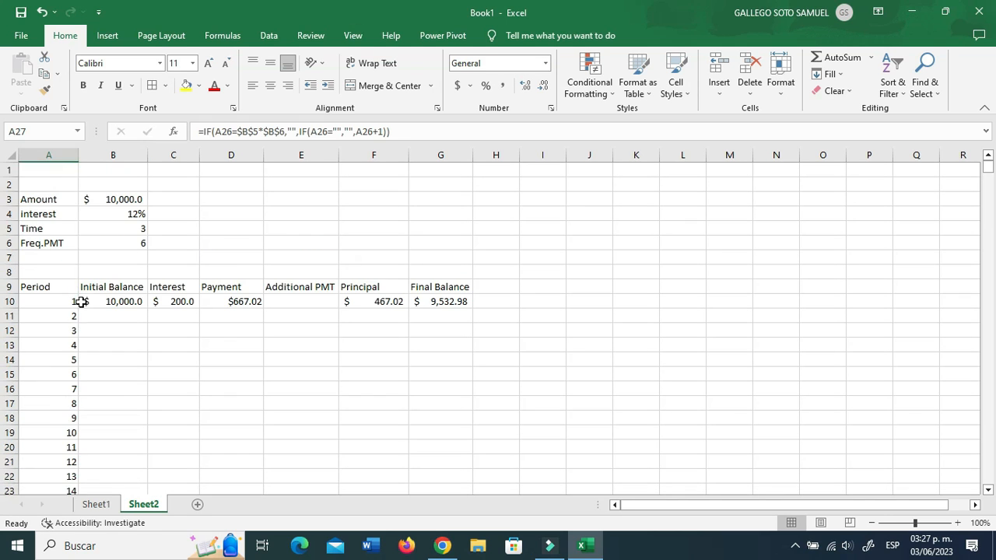
Step: Calculate the second period's initial balance in B11 with =IF(A11="","",G10)
{"action": "left_click", "coordinate": [156, 339]}
{"action": "left_click", "coordinate": [247, 300]}
{"action": "left_click", "coordinate": [107, 303]}
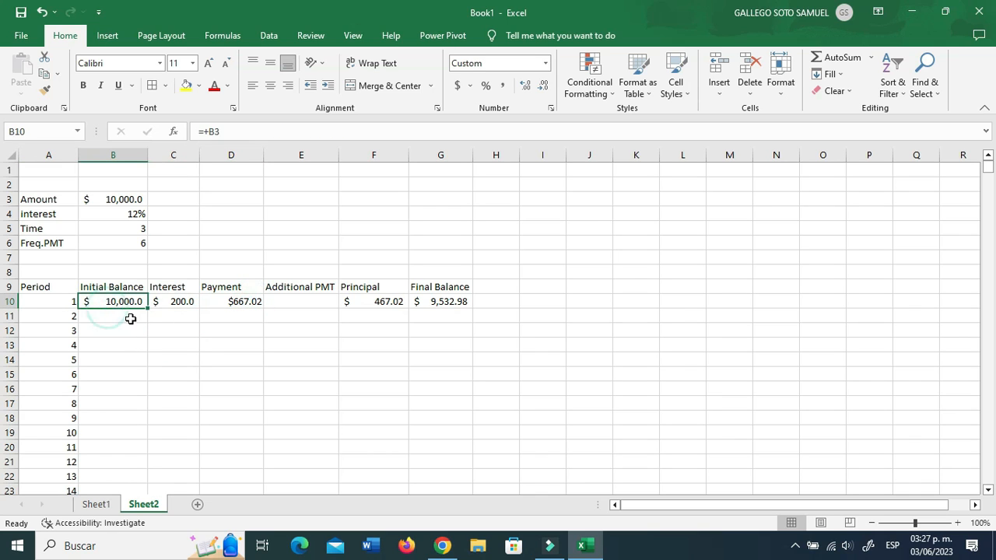
{"action": "left_click", "coordinate": [130, 319]}
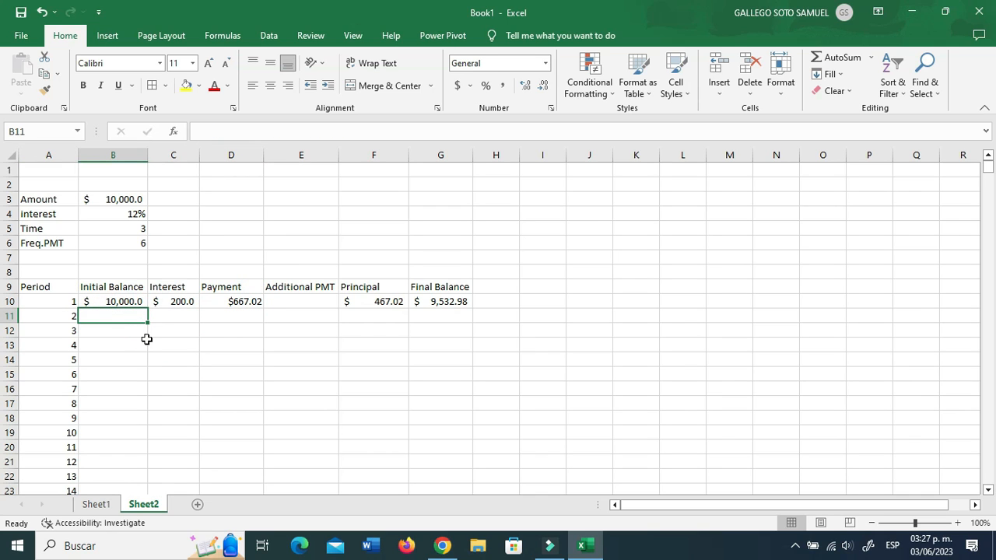
{"action": "type", "text": "=if("}
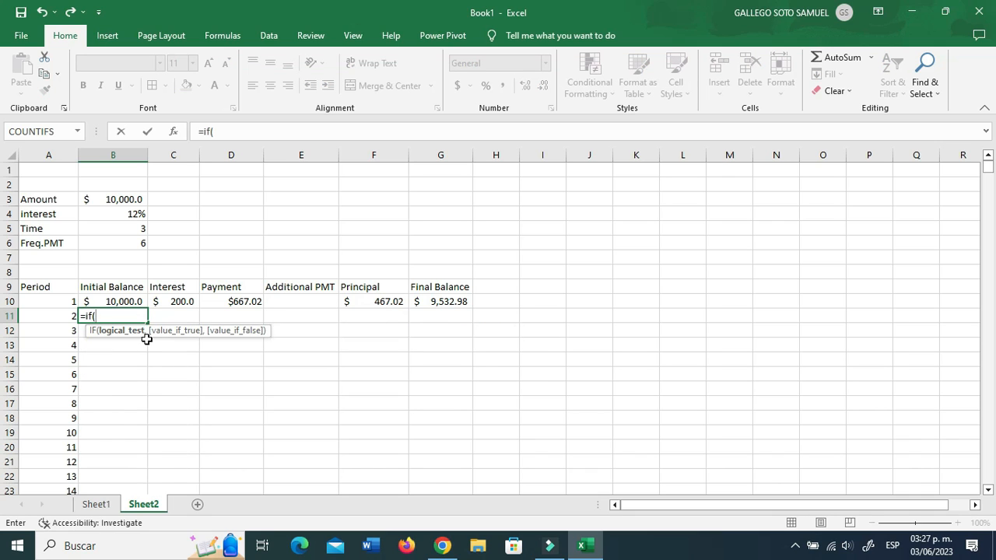
{"action": "left_click", "coordinate": [59, 317]}
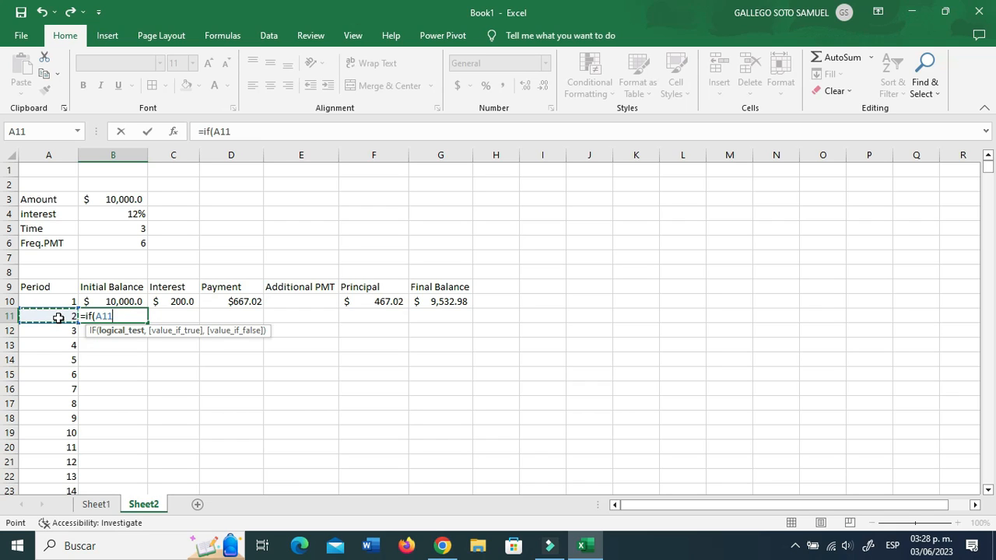
{"action": "type", "text": "=\"\",\"\","}
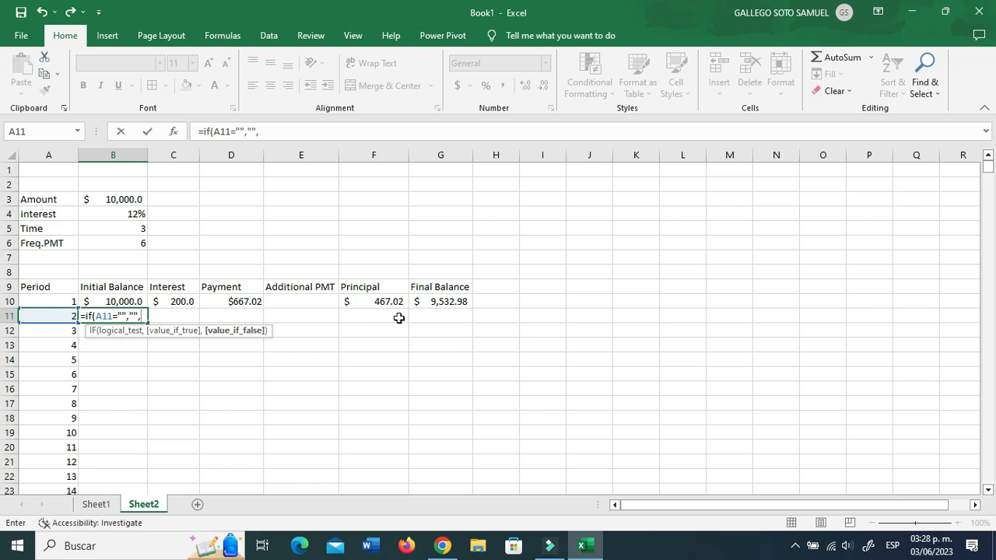
{"action": "left_click", "coordinate": [446, 302]}
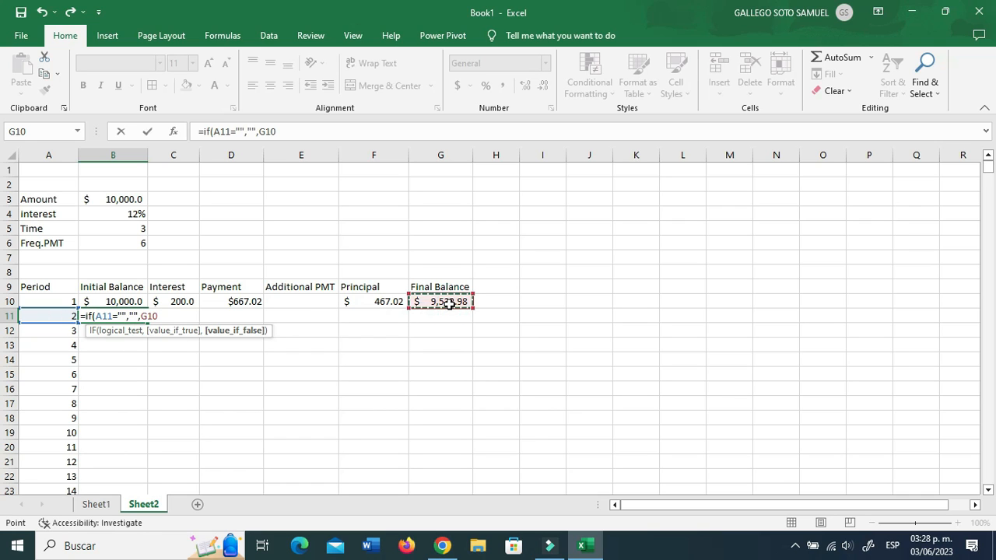
{"action": "type", "text": ")"}
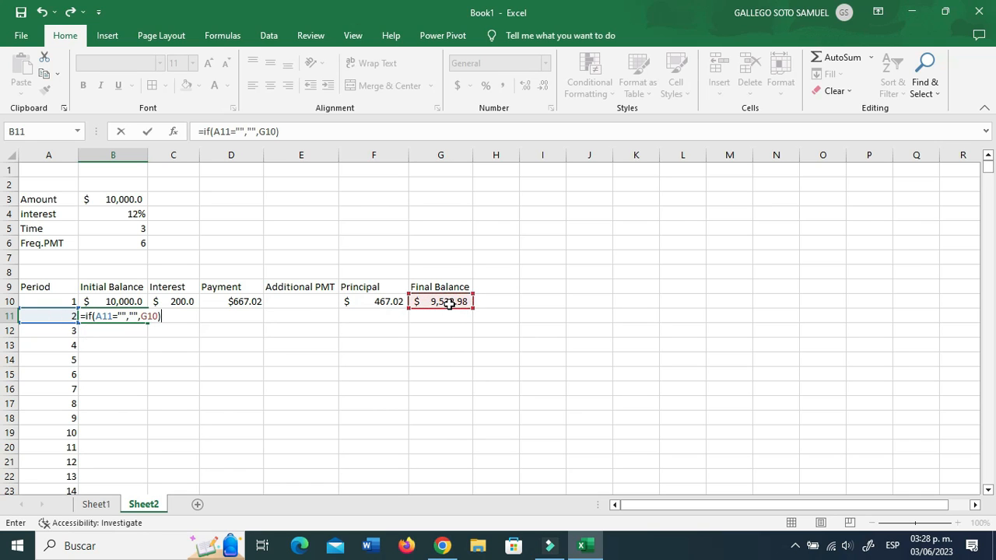
{"action": "key", "text": "Return"}
{"action": "key", "text": "Up"}
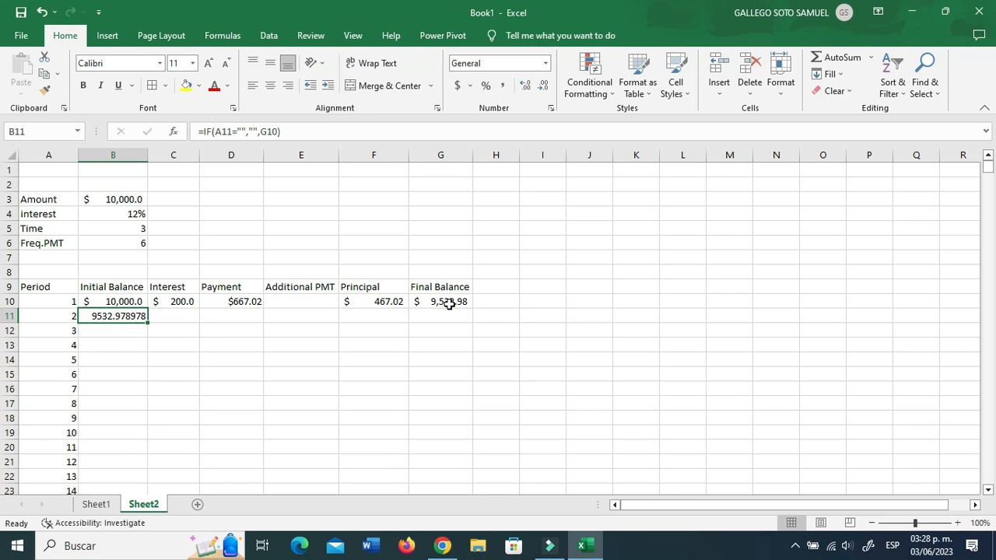
Step: Apply the Accounting number format to B11:G802
{"action": "left_click_drag", "start_coordinate": [124, 316], "coordinate": [448, 554]}
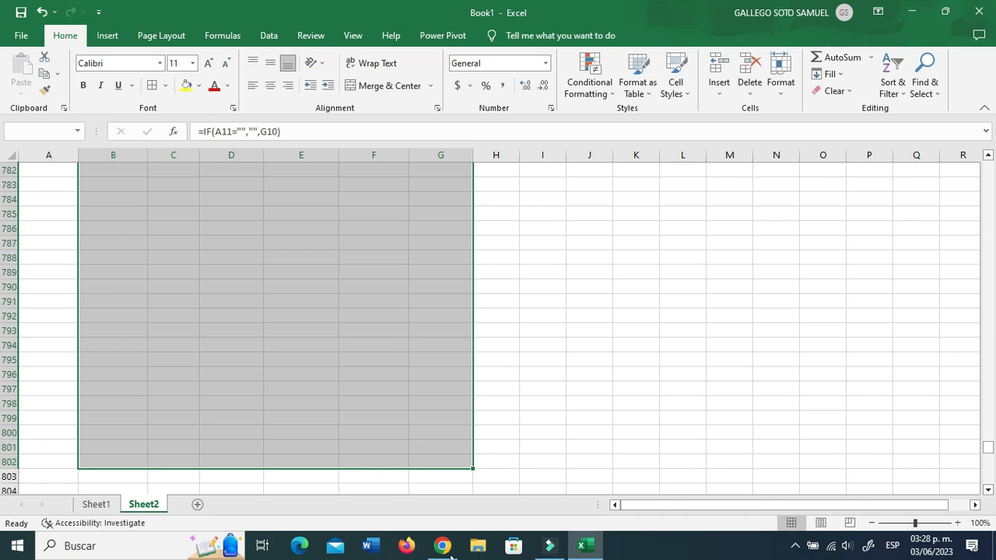
{"action": "left_click", "coordinate": [459, 87]}
{"action": "left_click", "coordinate": [178, 326]}
{"action": "left_click", "coordinate": [122, 315]}
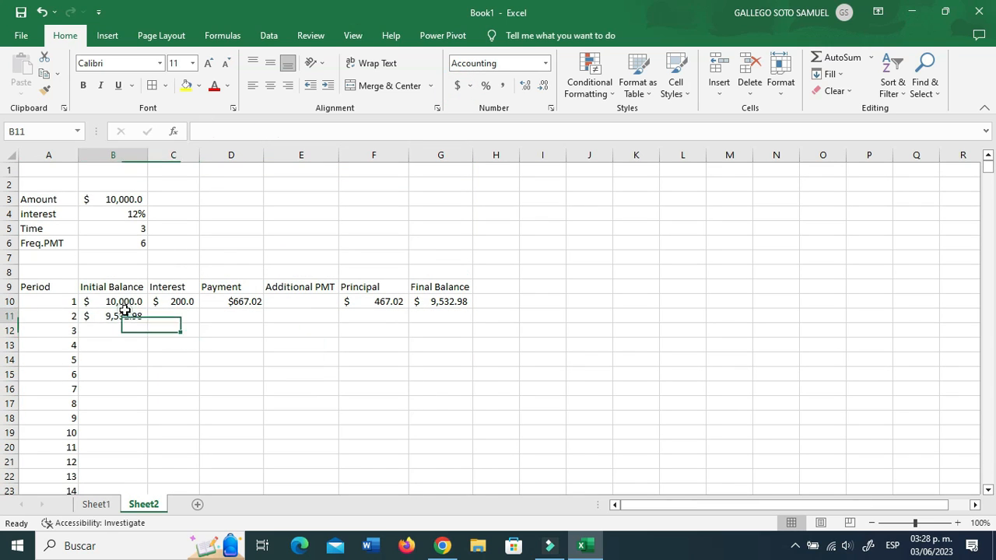
Step: Calculate the second period's interest in C11 with =IF(A11="","",B11*($B$4/$B$6))
{"action": "left_click", "coordinate": [173, 318]}
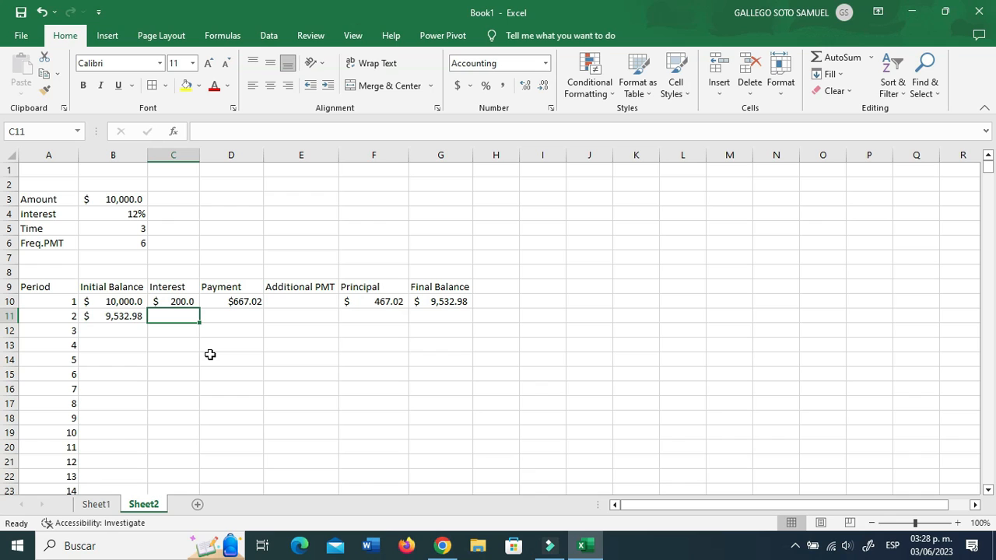
{"action": "type", "text": "=if("}
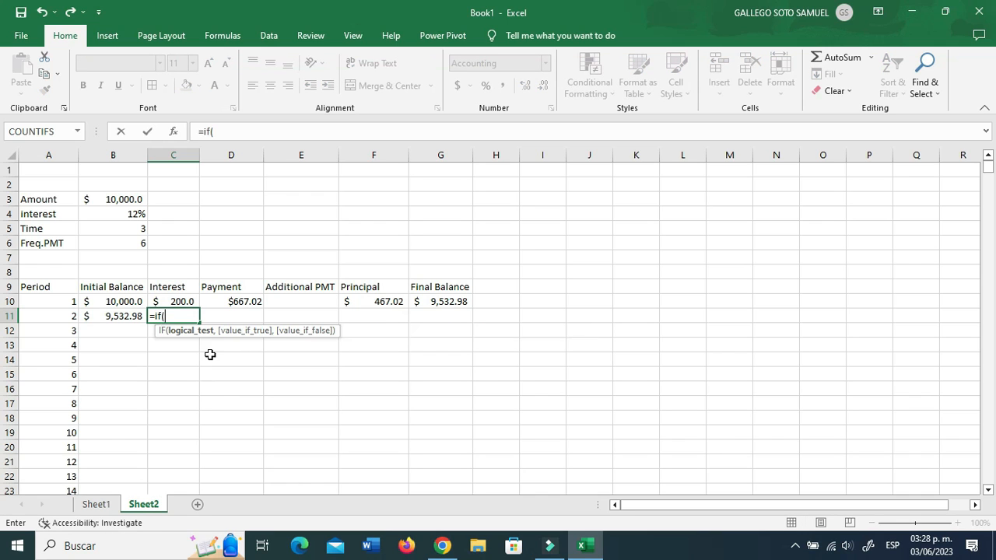
{"action": "key", "text": "Left"}
{"action": "key", "text": "Left"}
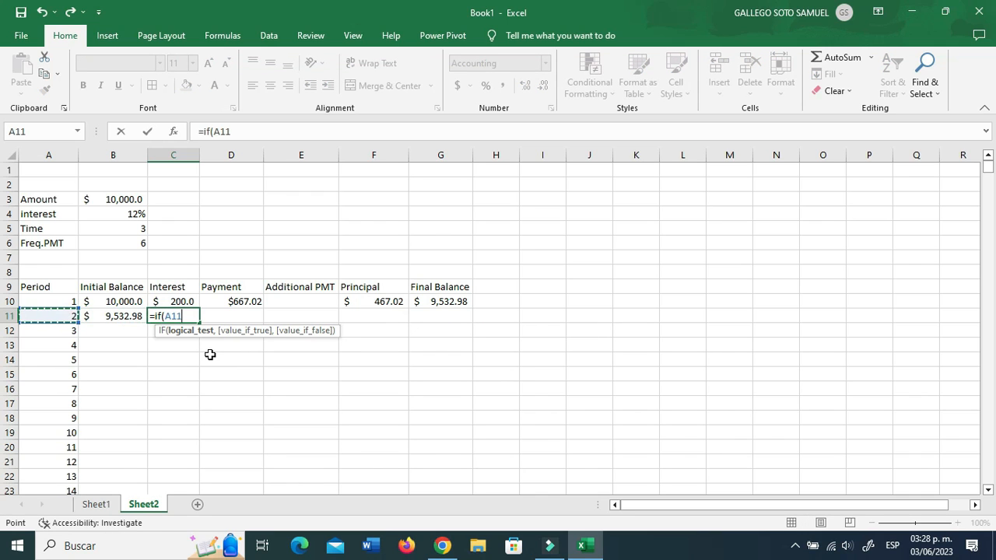
{"action": "type", "text": "=\"\","}
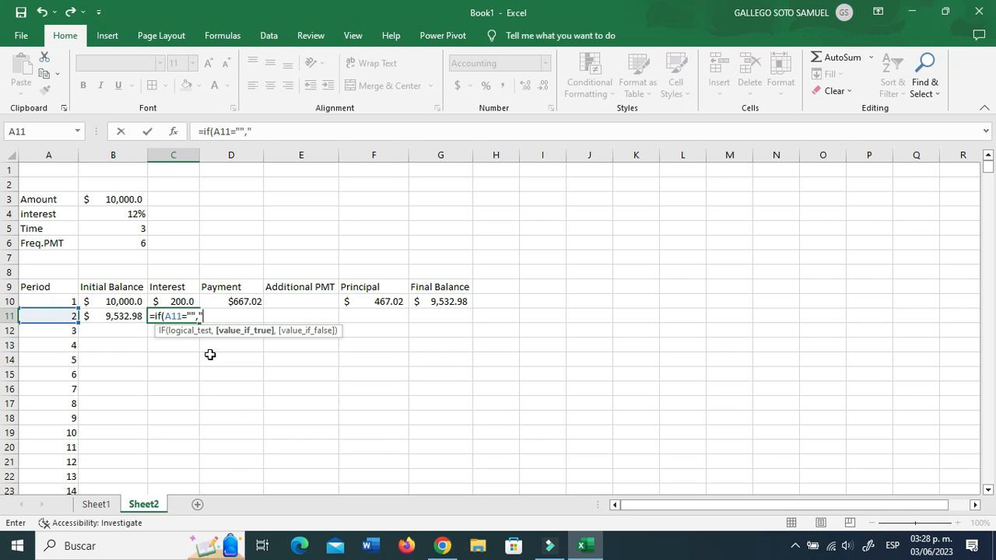
{"action": "type", "text": "\"\","}
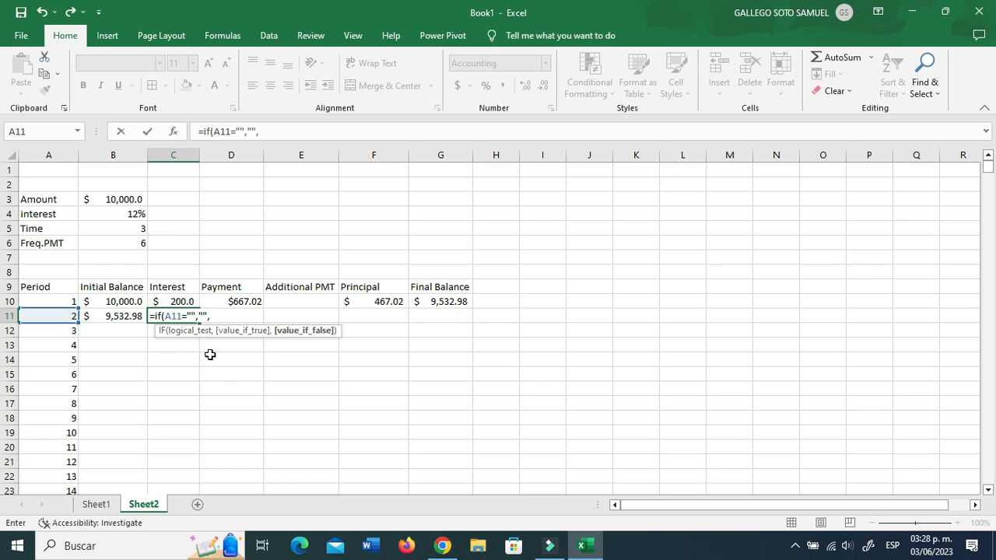
{"action": "left_click", "coordinate": [124, 317]}
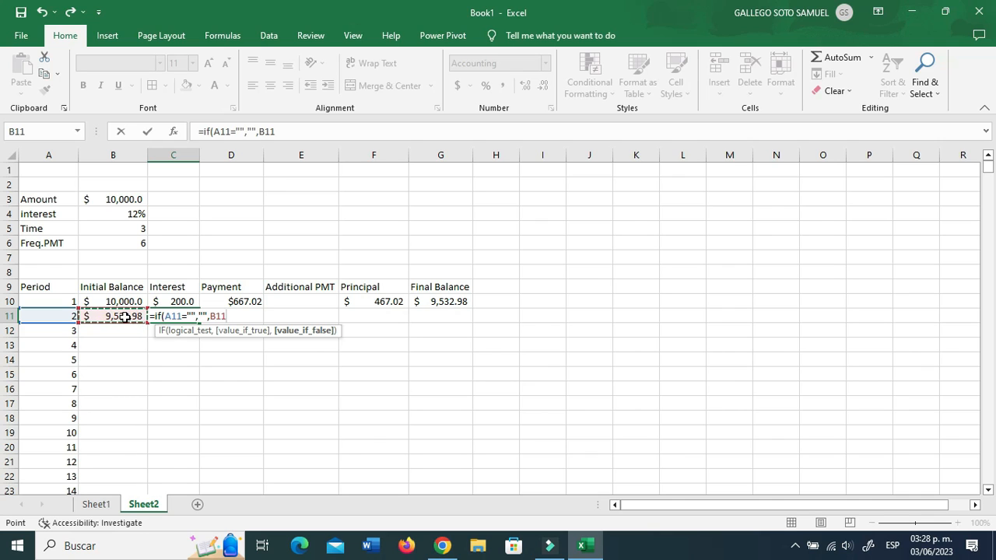
{"action": "type", "text": "*("}
{"action": "left_click", "coordinate": [107, 216]}
{"action": "key", "text": "F4"}
{"action": "type", "text": "/"}
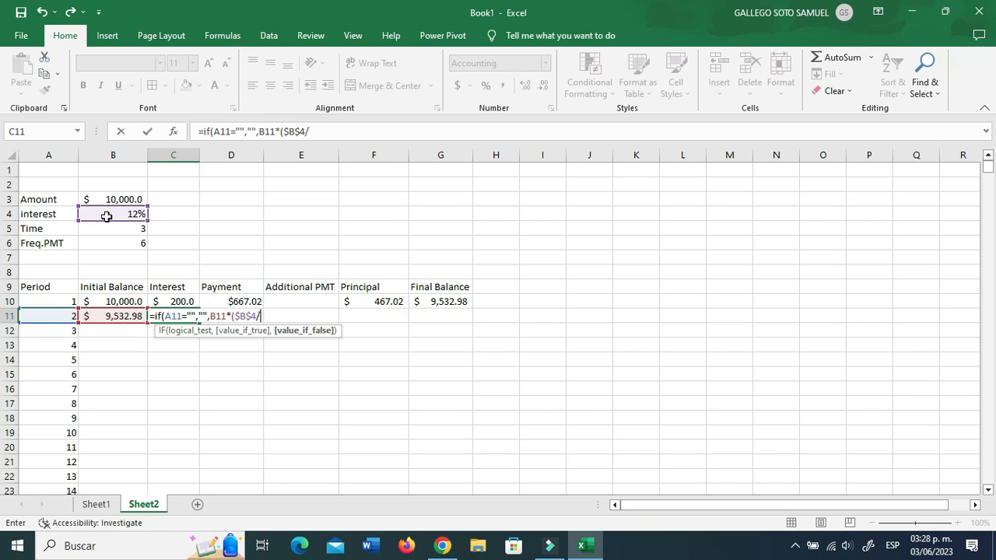
{"action": "left_click", "coordinate": [115, 242]}
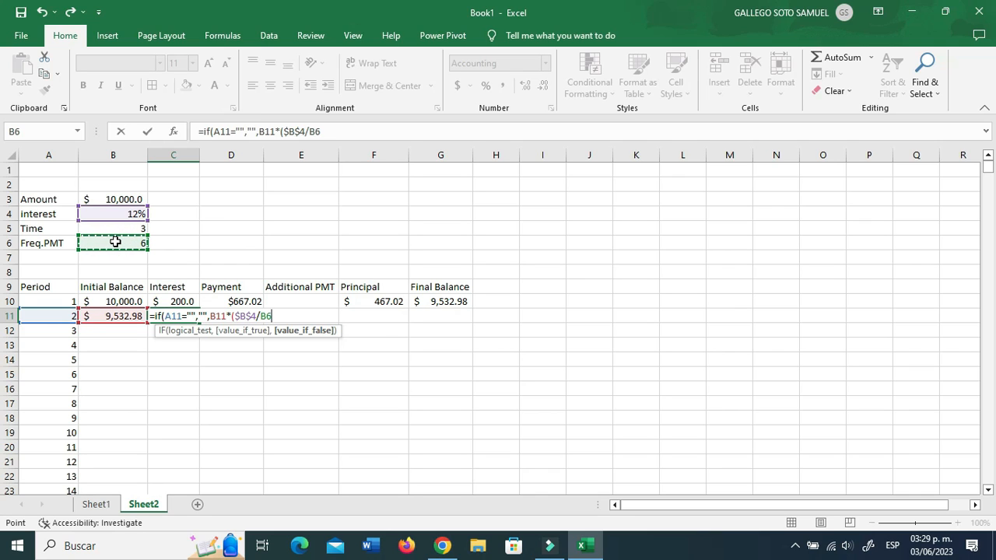
{"action": "key", "text": "F4"}
{"action": "type", "text": ")"}
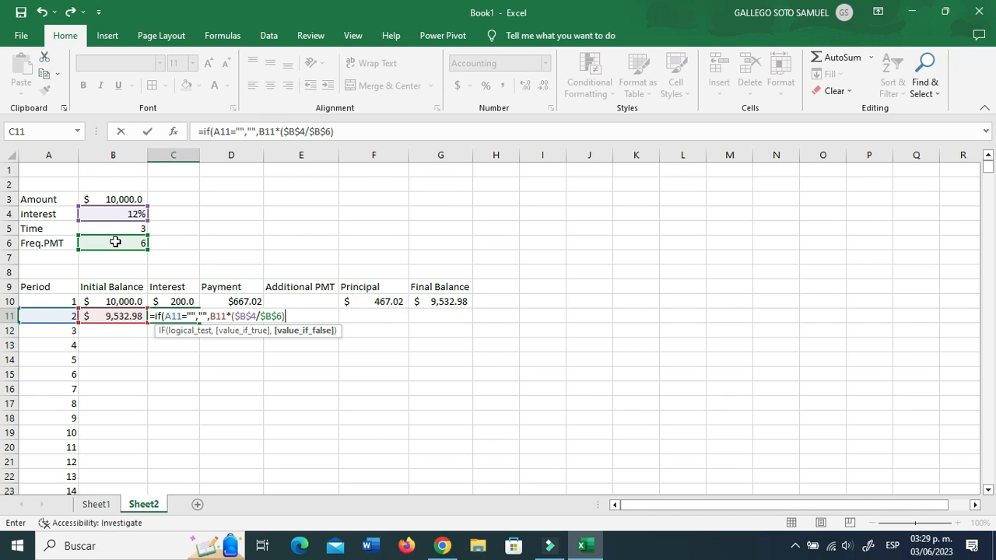
{"action": "type", "text": ")"}
{"action": "key", "text": "Return"}
{"action": "key", "text": "Up"}
Step: Set the loan time in B5 to 1 and the payment frequency in B6 to 12
{"action": "left_click", "coordinate": [117, 242]}
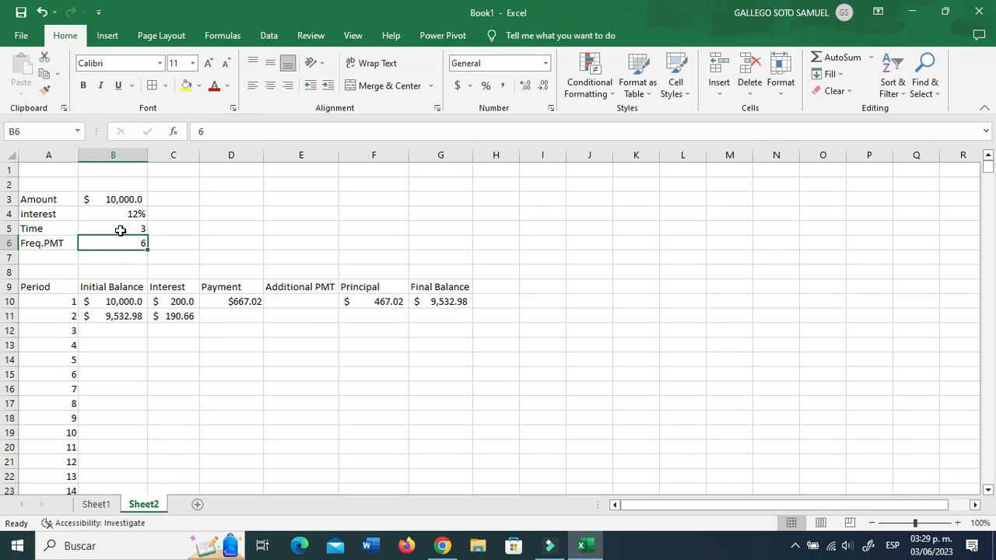
{"action": "left_click", "coordinate": [122, 228]}
{"action": "type", "text": "1"}
{"action": "key", "text": "Return"}
{"action": "type", "text": "12"}
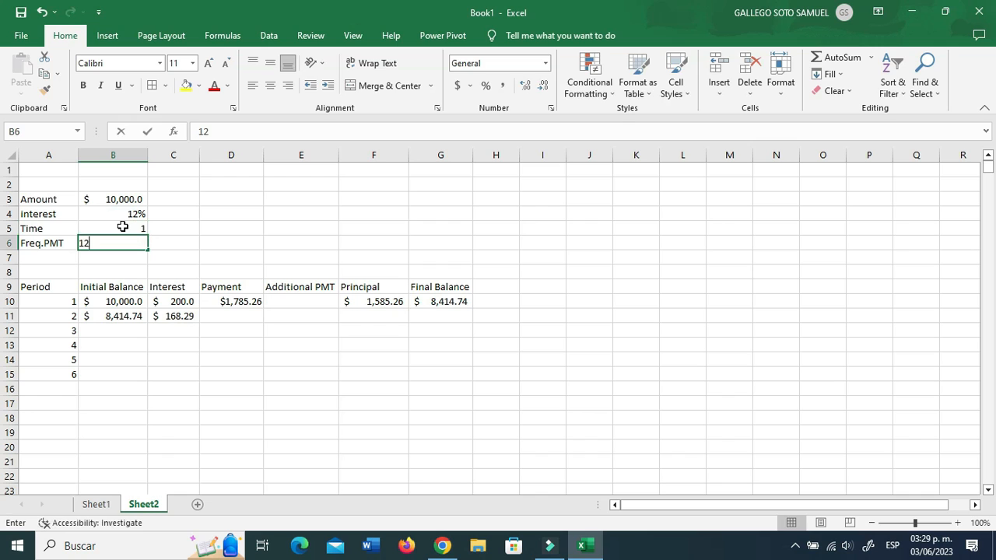
{"action": "key", "text": "Return"}
{"action": "left_click", "coordinate": [182, 318]}
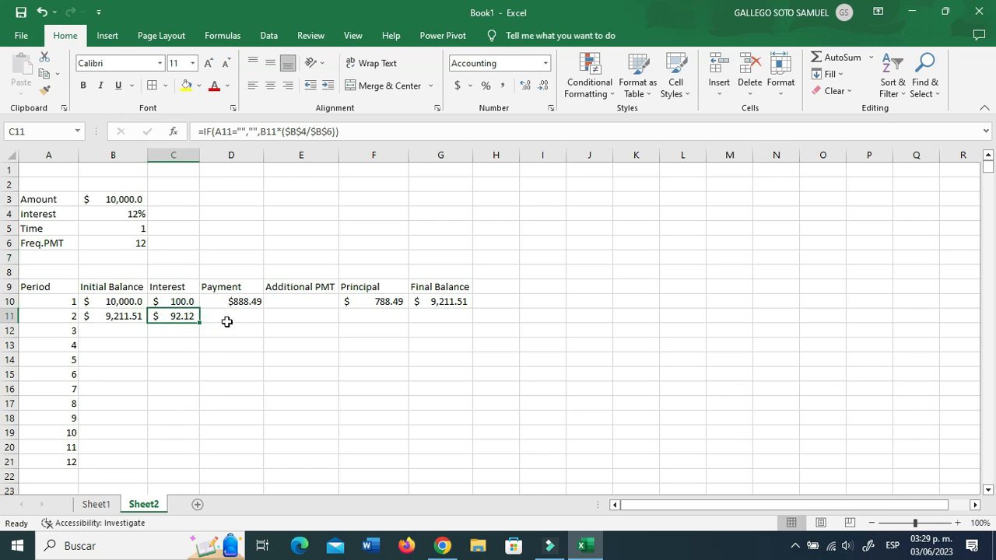
Step: Calculate the second period's payment in D11 with =IF(A11="","",PMT($B$4/$B$6,$B$5*$B$6-A10,-B11)) and compare it with D10
{"action": "left_click", "coordinate": [226, 322]}
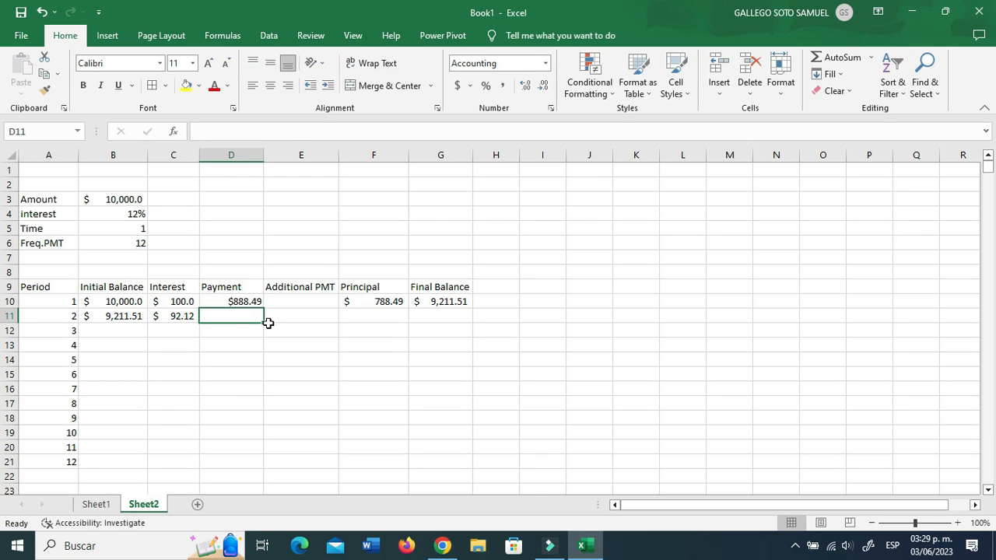
{"action": "type", "text": "=if("}
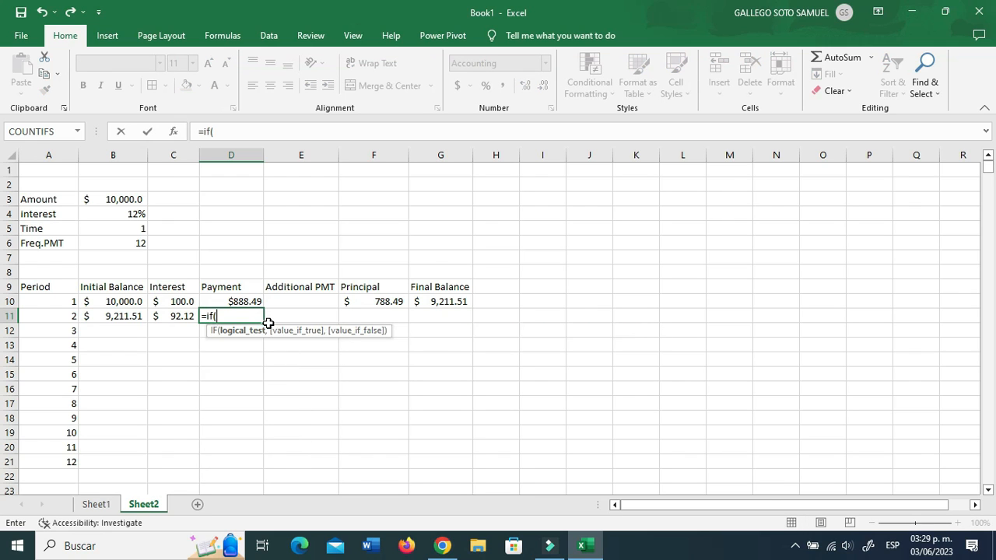
{"action": "left_click", "coordinate": [45, 316]}
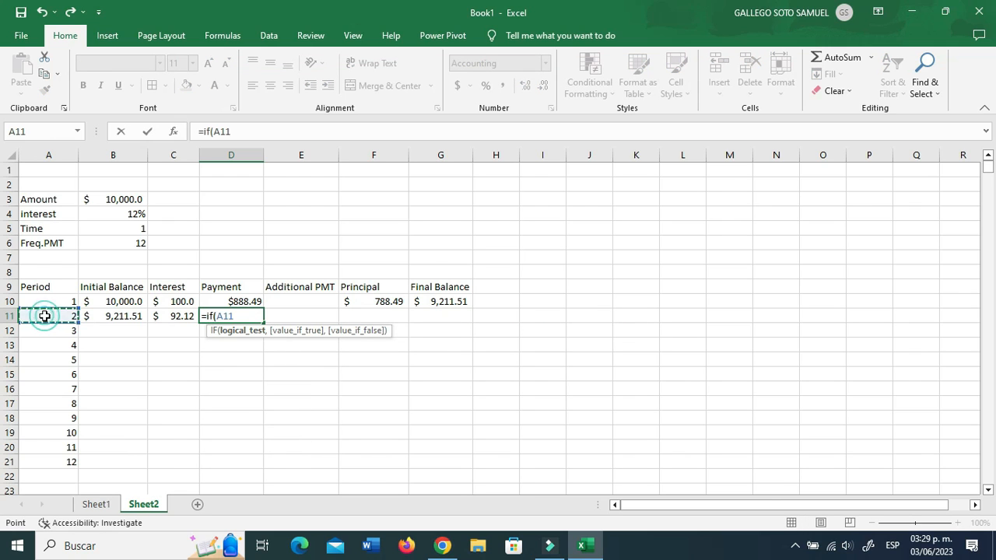
{"action": "type", "text": "="}
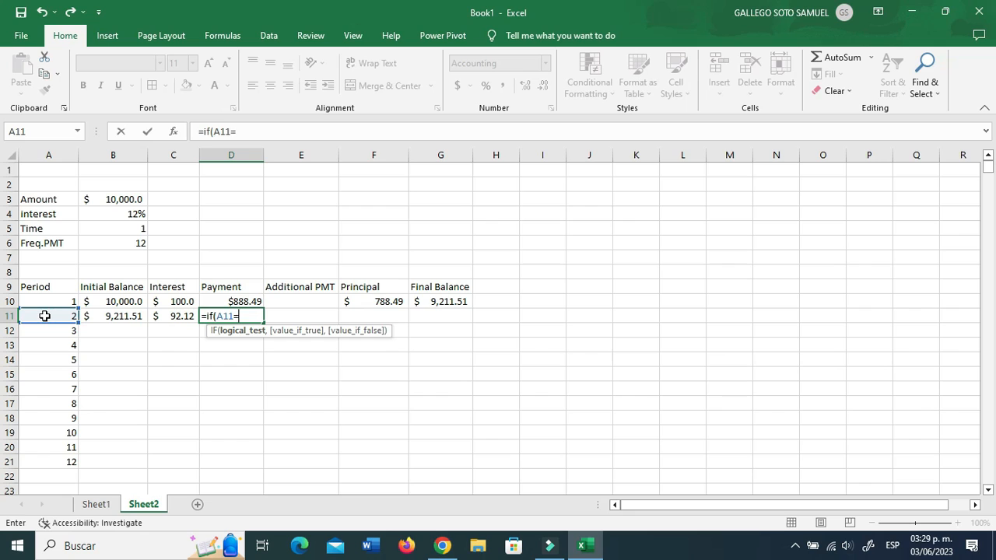
{"action": "type", "text": "\"\",\"\","}
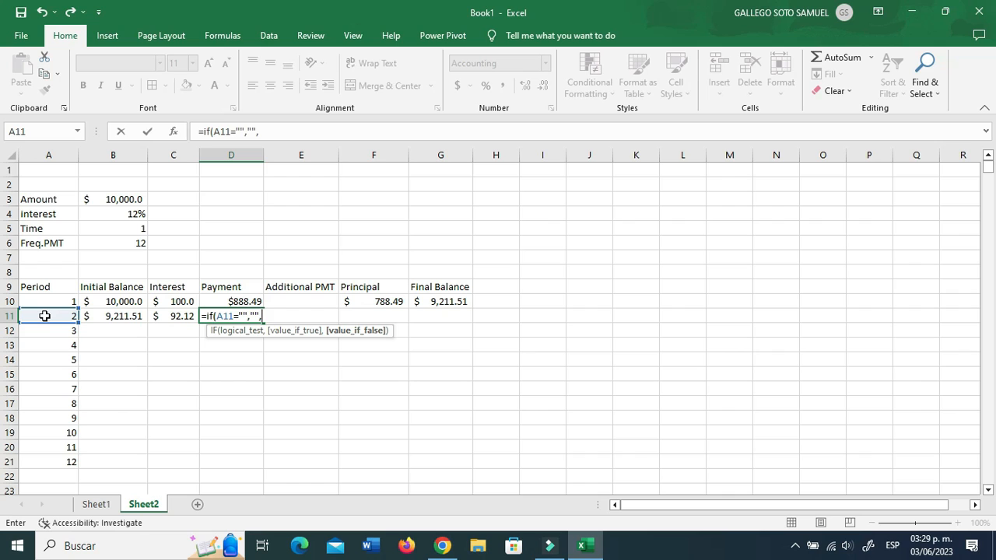
{"action": "type", "text": "pmt("}
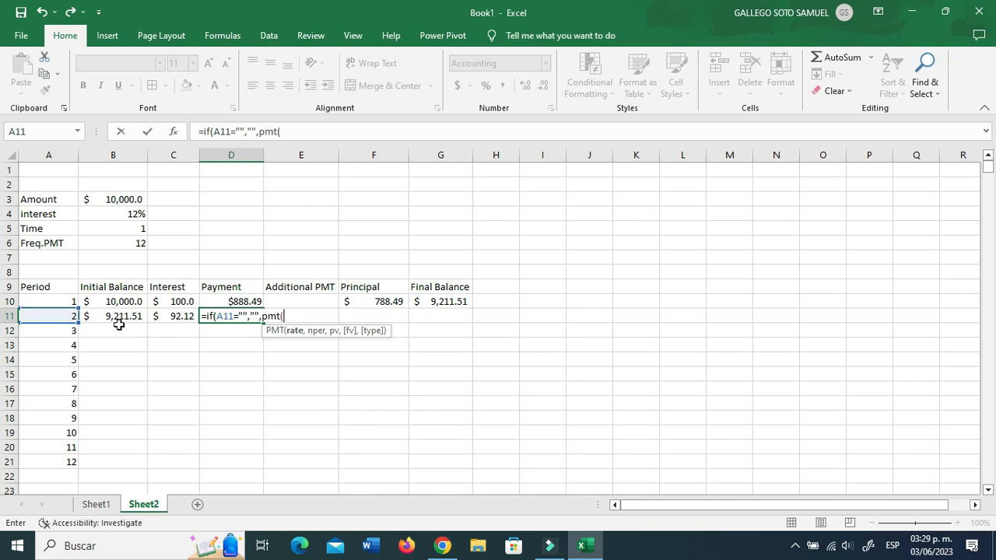
{"action": "left_click", "coordinate": [121, 214]}
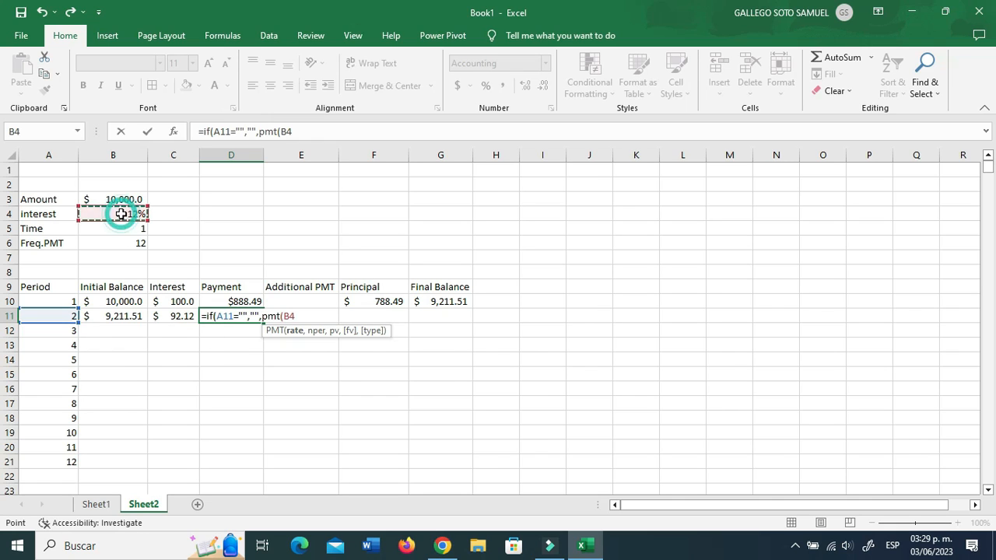
{"action": "key", "text": "F4"}
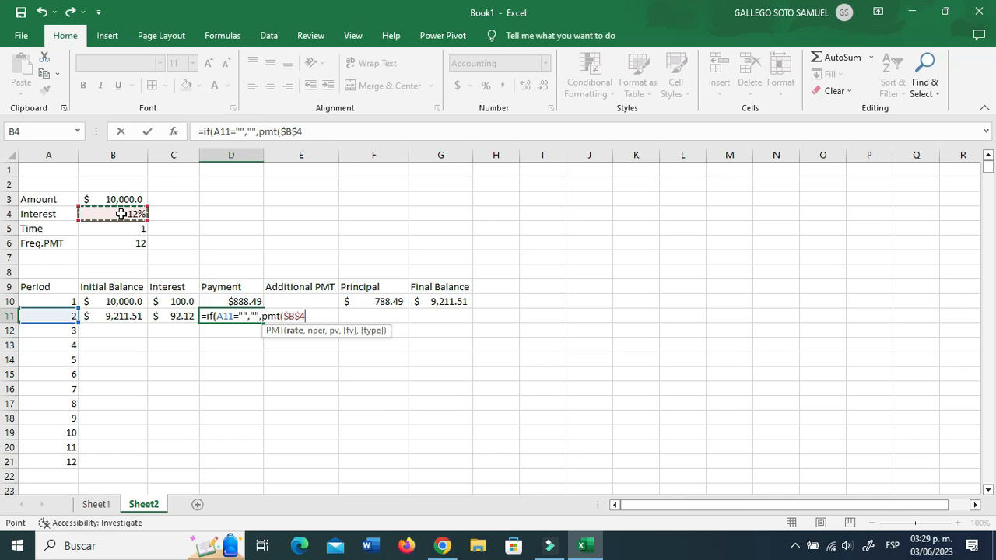
{"action": "type", "text": "/"}
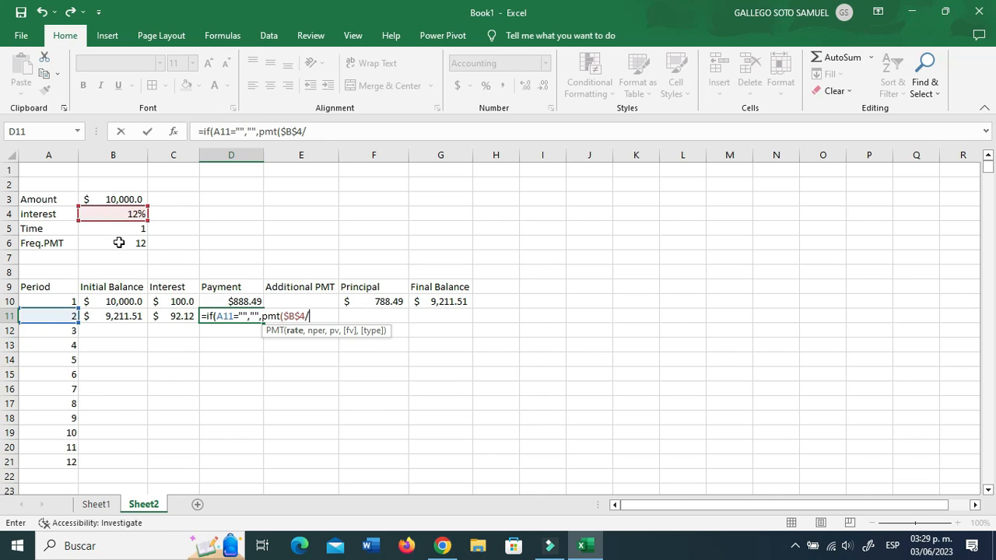
{"action": "left_click", "coordinate": [119, 245]}
{"action": "key", "text": "F4"}
{"action": "type", "text": ","}
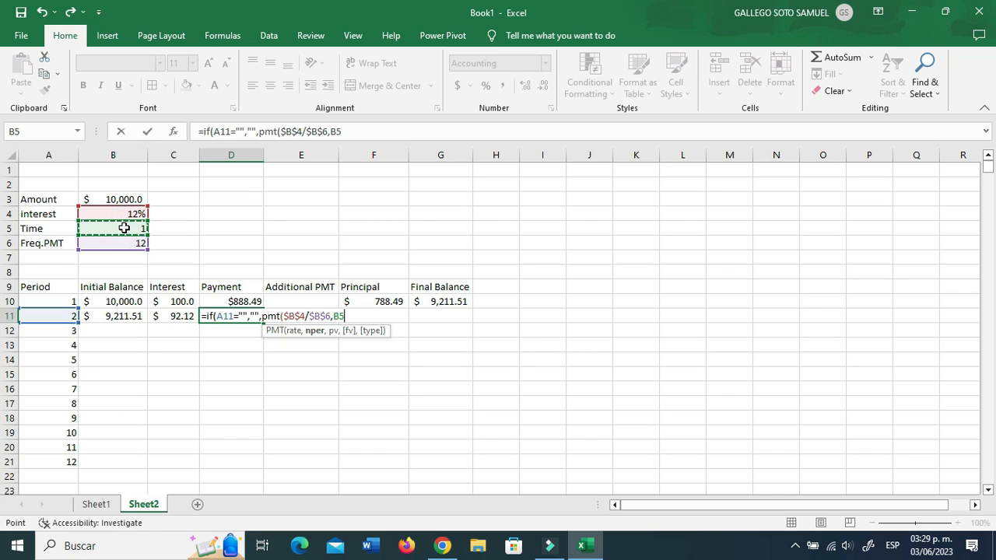
{"action": "key", "text": "F4"}
{"action": "type", "text": "*"}
{"action": "left_click", "coordinate": [126, 242]}
{"action": "key", "text": "F4"}
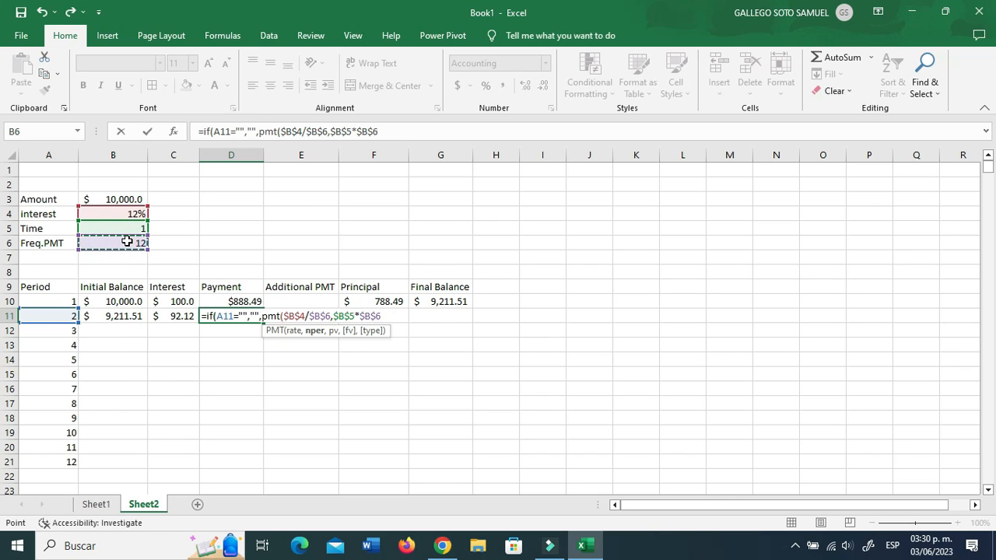
{"action": "type", "text": "-"}
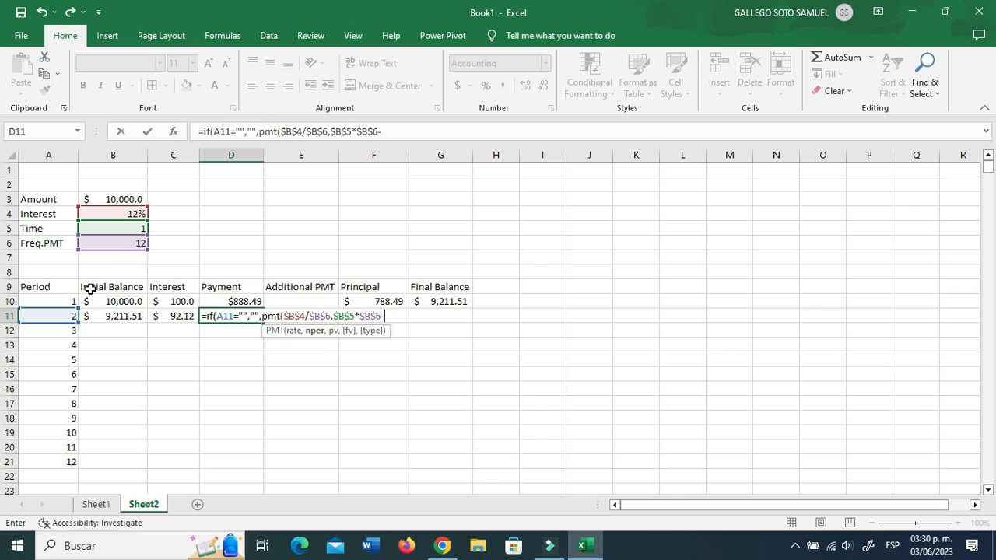
{"action": "left_click", "coordinate": [62, 301]}
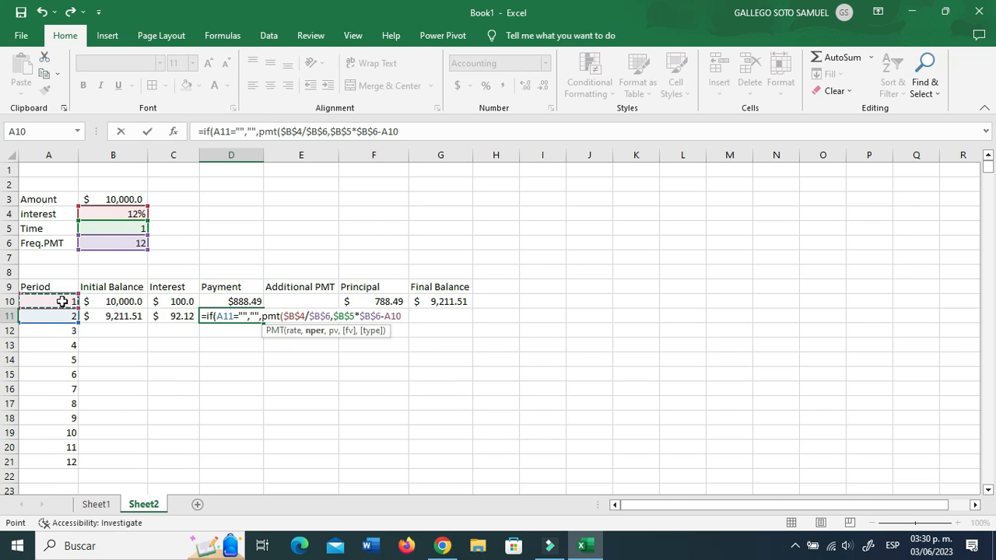
{"action": "type", "text": ","}
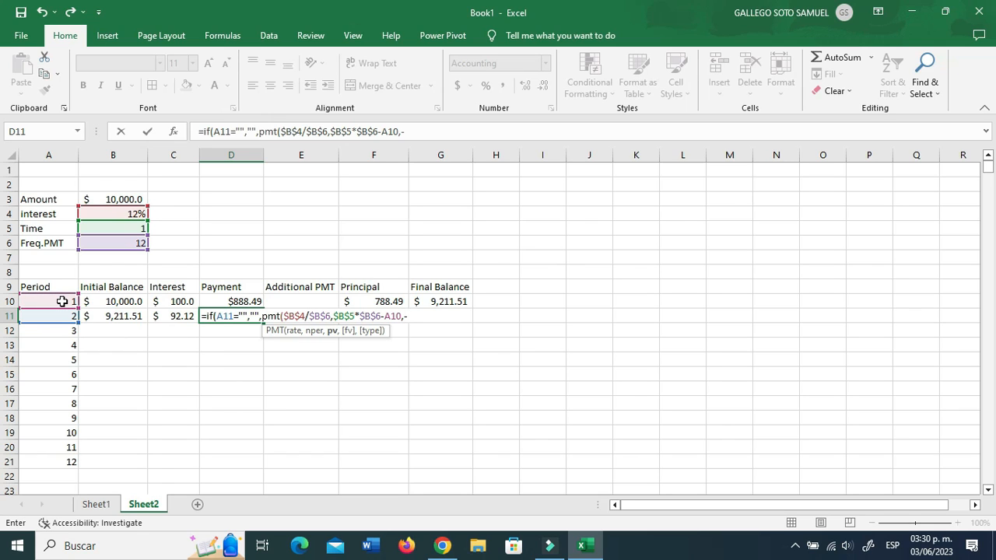
{"action": "type", "text": "-"}
{"action": "left_click", "coordinate": [116, 319]}
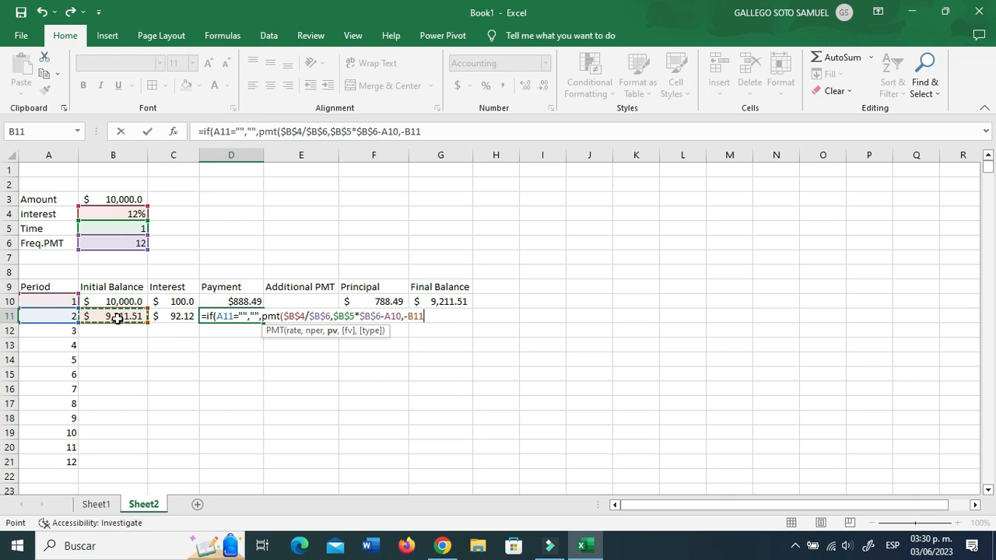
{"action": "key", "text": "Return"}
{"action": "key", "text": "Return"}
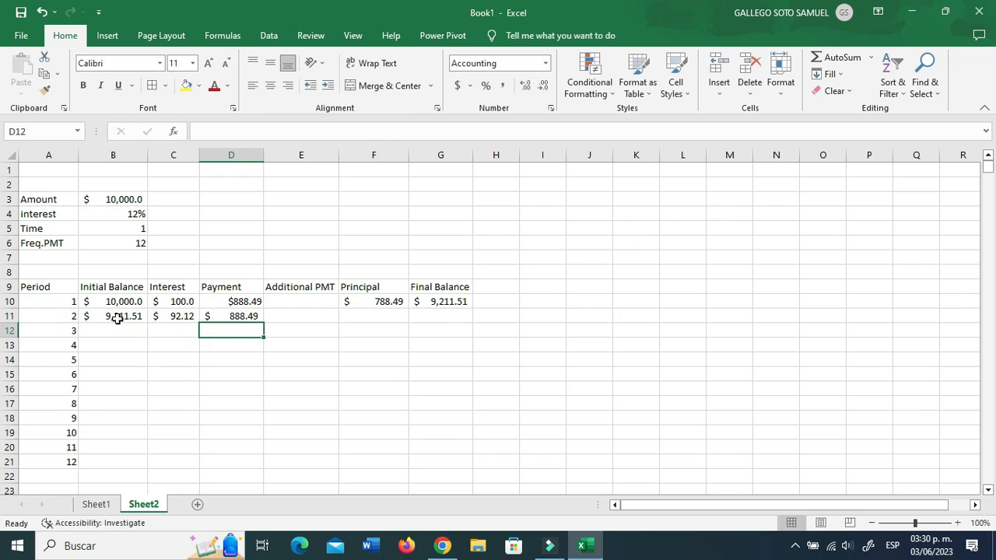
{"action": "key", "text": "Up"}
{"action": "key", "text": "Up"}
{"action": "key", "text": "Down"}
{"action": "key", "text": "Up"}
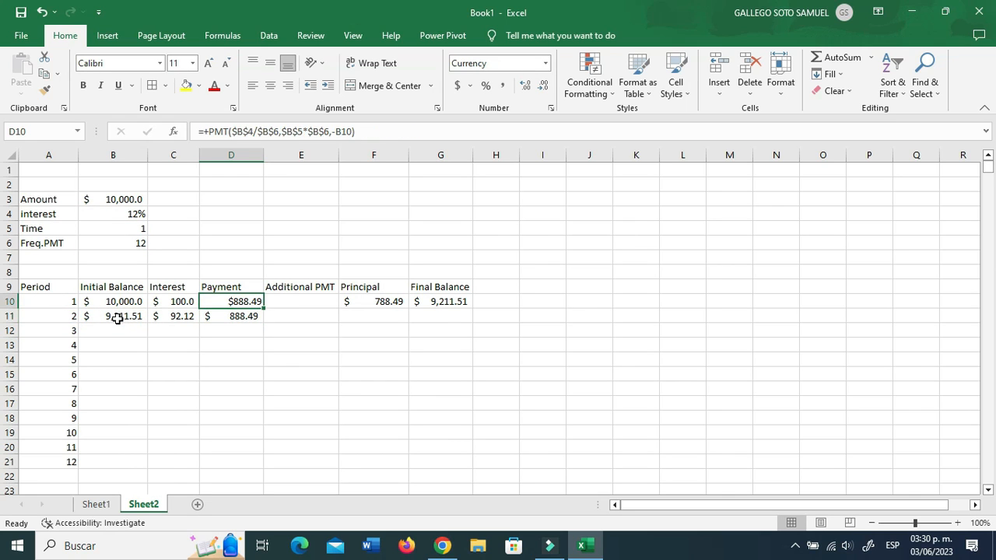
{"action": "key", "text": "Down"}
Step: Copy the Principal and Final Balance formulas from F10:G10 down into row 11
{"action": "left_click", "coordinate": [301, 315]}
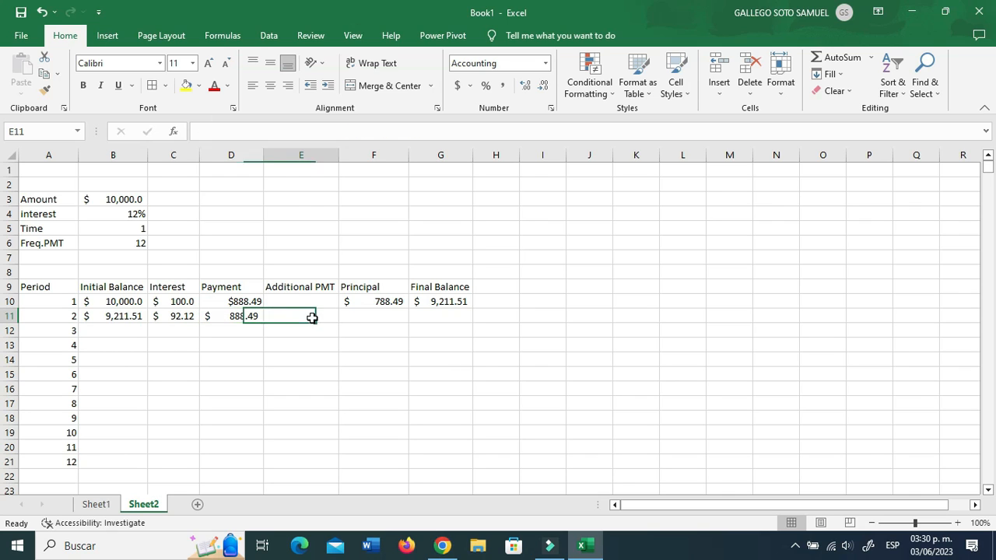
{"action": "left_click", "coordinate": [360, 316]}
{"action": "left_click", "coordinate": [372, 301]}
{"action": "left_click_drag", "start_coordinate": [392, 301], "coordinate": [471, 322]}
Step: Fill the Initial Balance, Interest and Payment formulas in B11:D11 down through all the period rows
{"action": "left_click_drag", "start_coordinate": [123, 317], "coordinate": [241, 317]}
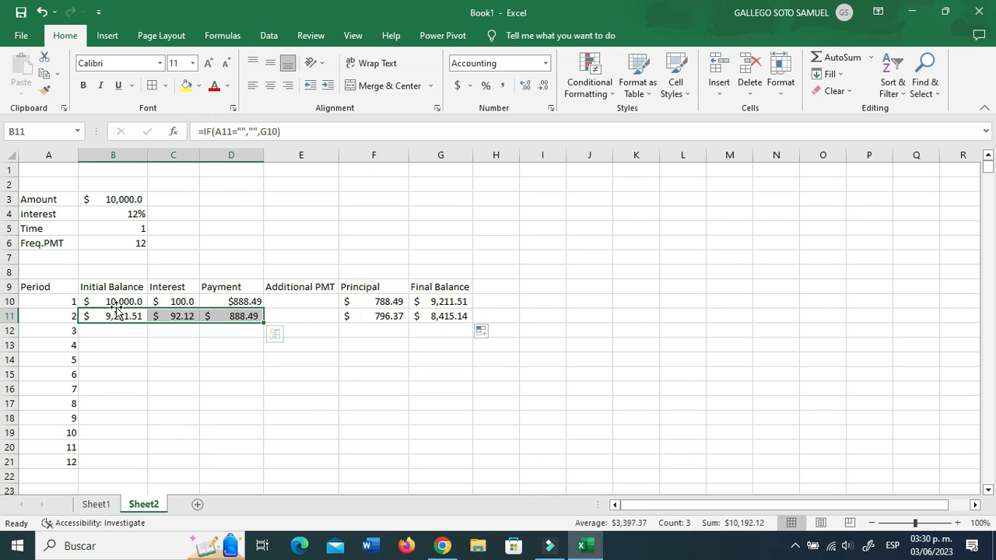
{"action": "left_click_drag", "start_coordinate": [121, 315], "coordinate": [428, 323]}
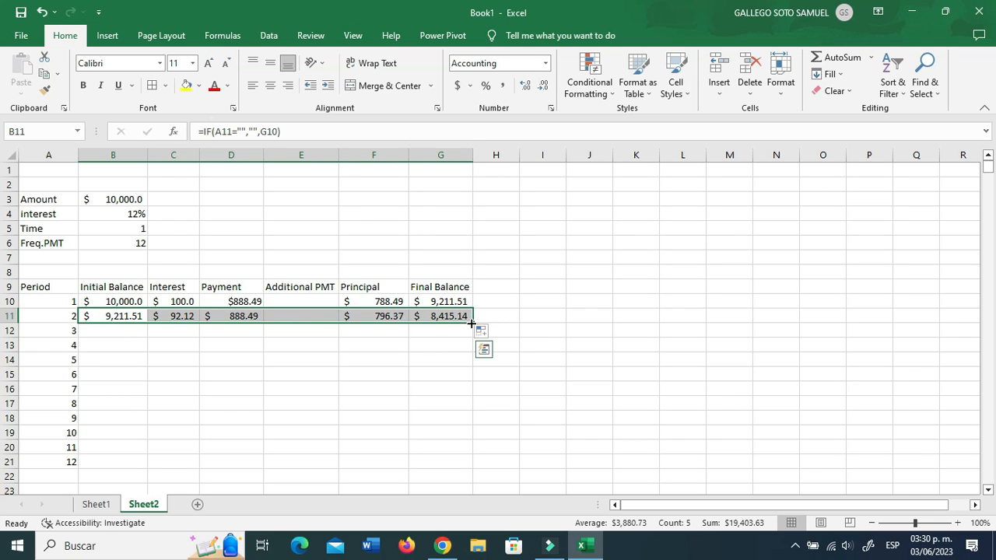
{"action": "left_click", "coordinate": [125, 349]}
{"action": "left_click_drag", "start_coordinate": [120, 316], "coordinate": [257, 318]}
{"action": "double_click", "coordinate": [262, 323]}
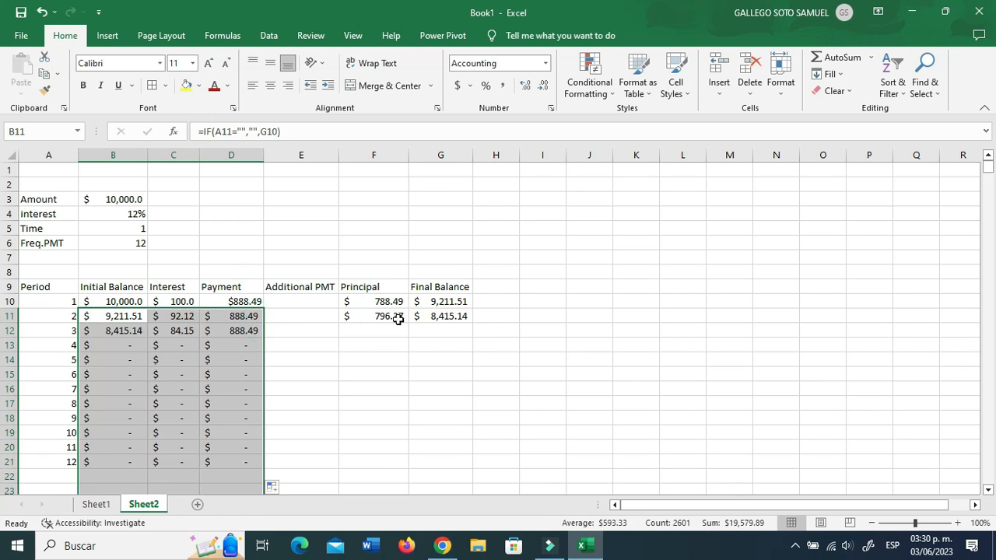
Step: Fill the Principal and Final Balance formulas in F11:G11 down the table and check the rows around the last period
{"action": "left_click_drag", "start_coordinate": [361, 316], "coordinate": [467, 317]}
{"action": "double_click", "coordinate": [472, 322]}
{"action": "scroll", "coordinate": [471, 324], "scroll_direction": "down", "scroll_amount": 5}
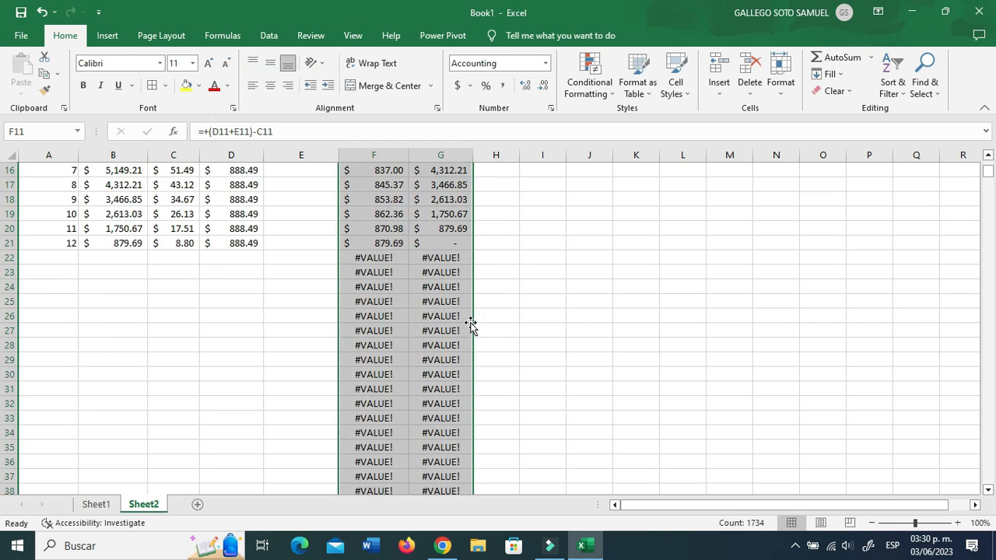
{"action": "left_click", "coordinate": [397, 283]}
{"action": "left_click", "coordinate": [393, 242]}
{"action": "scroll", "coordinate": [366, 257], "scroll_direction": "up", "scroll_amount": 5}
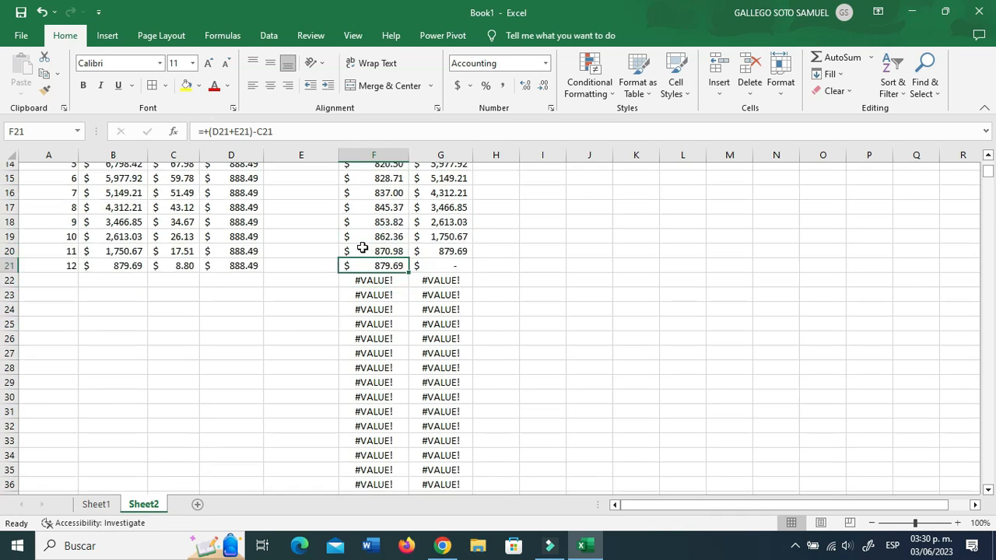
Step: Rewrite the Principal formula in F11 as =IF(A11="","",(D11+E11)-C11) and fill it down the column
{"action": "left_click", "coordinate": [375, 304]}
{"action": "left_click", "coordinate": [371, 316]}
{"action": "scroll", "coordinate": [392, 433], "scroll_direction": "down", "scroll_amount": 2}
{"action": "left_click", "coordinate": [380, 391]}
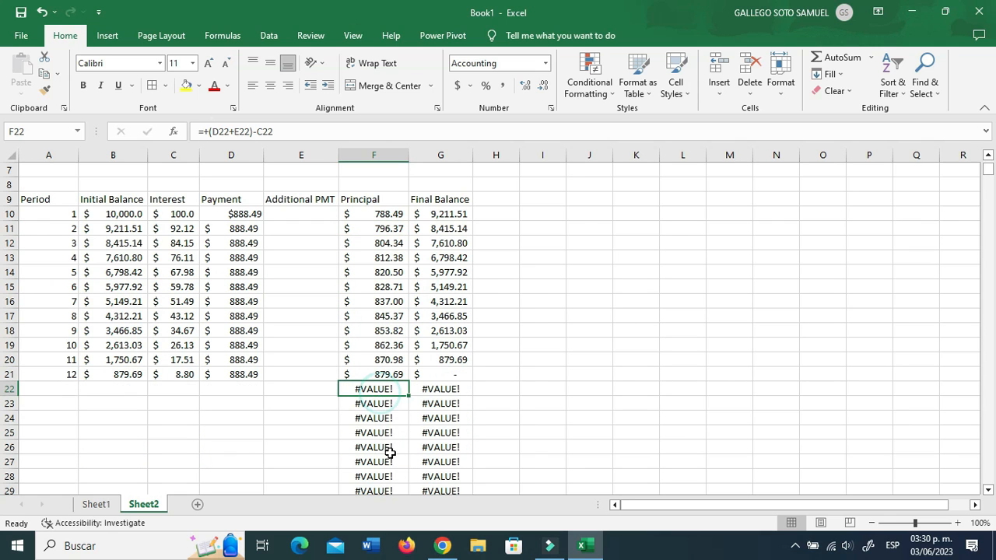
{"action": "left_click", "coordinate": [379, 229]}
{"action": "scroll", "coordinate": [323, 244], "scroll_direction": "up", "scroll_amount": 1}
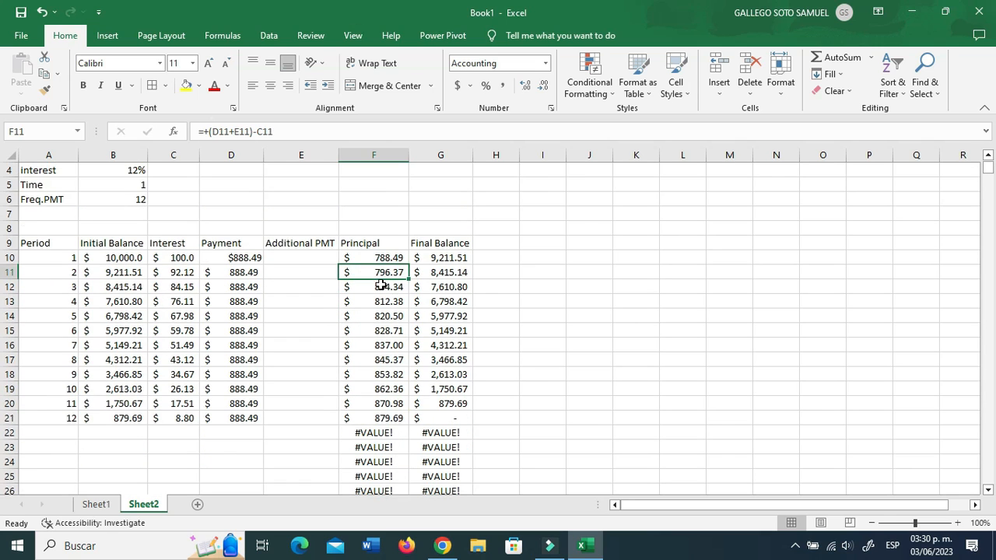
{"action": "key", "text": "F2"}
{"action": "left_click", "coordinate": [210, 134]}
{"action": "key", "text": "BackSpace"}
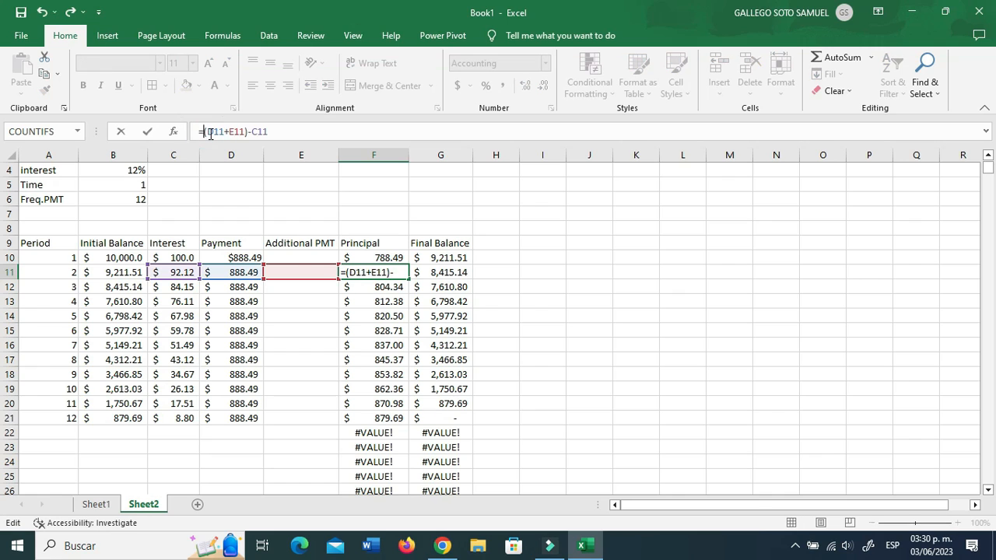
{"action": "type", "text": "if("}
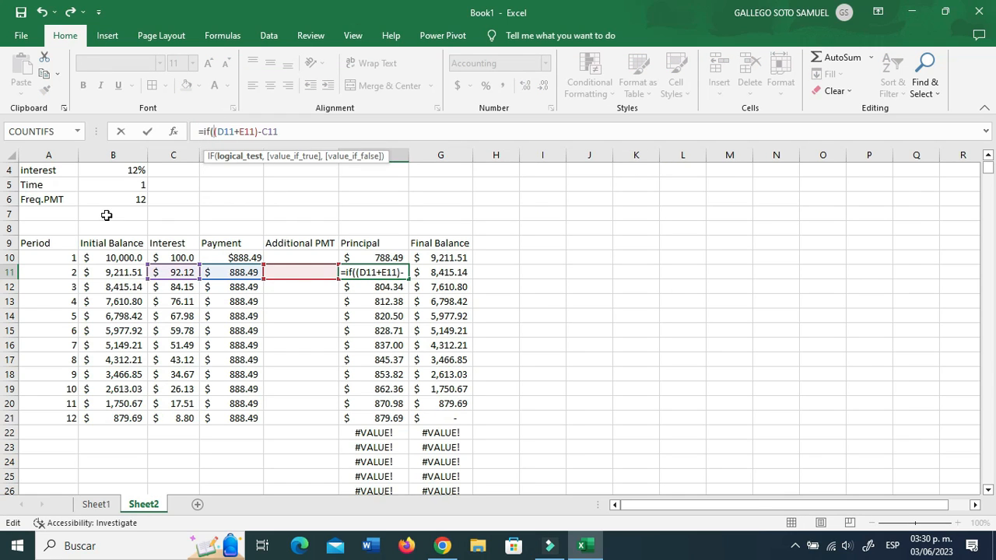
{"action": "left_click", "coordinate": [66, 272]}
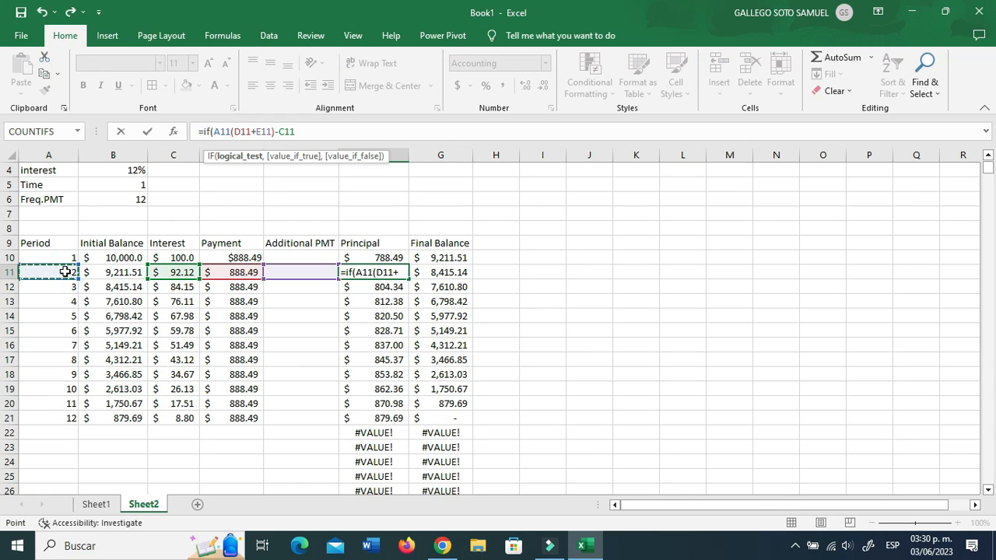
{"action": "type", "text": "=\"\","}
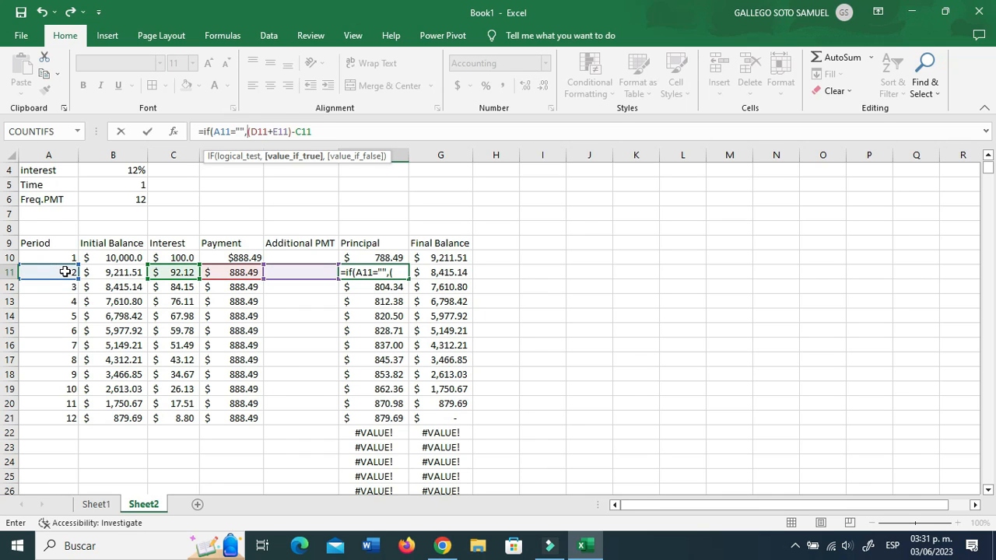
{"action": "type", "text": "\"\","}
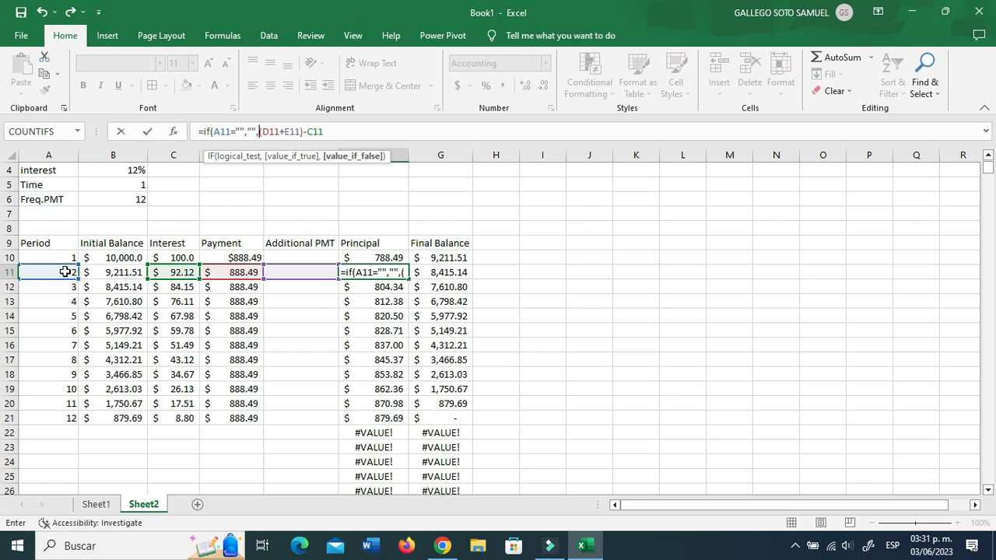
{"action": "left_click", "coordinate": [327, 131]}
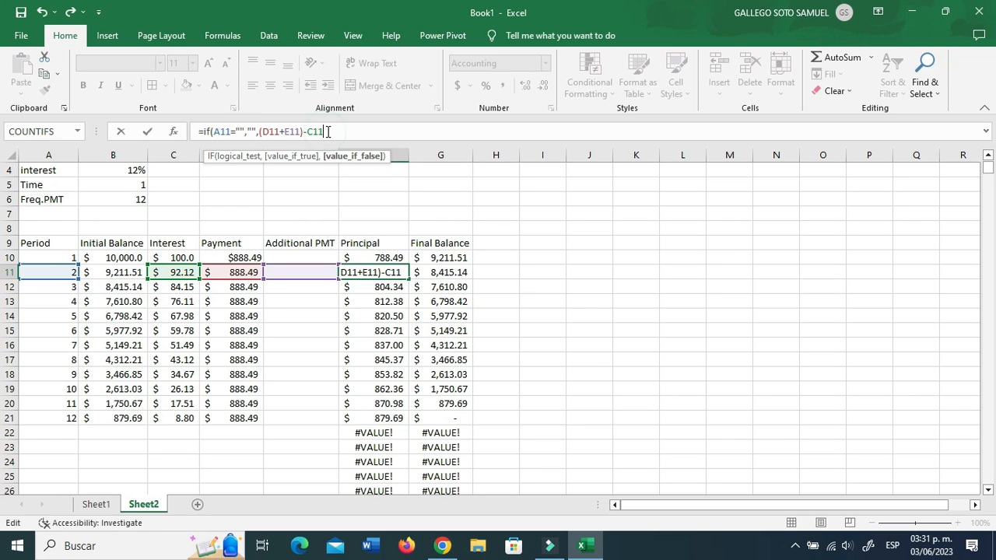
{"action": "type", "text": ")"}
{"action": "key", "text": "Return"}
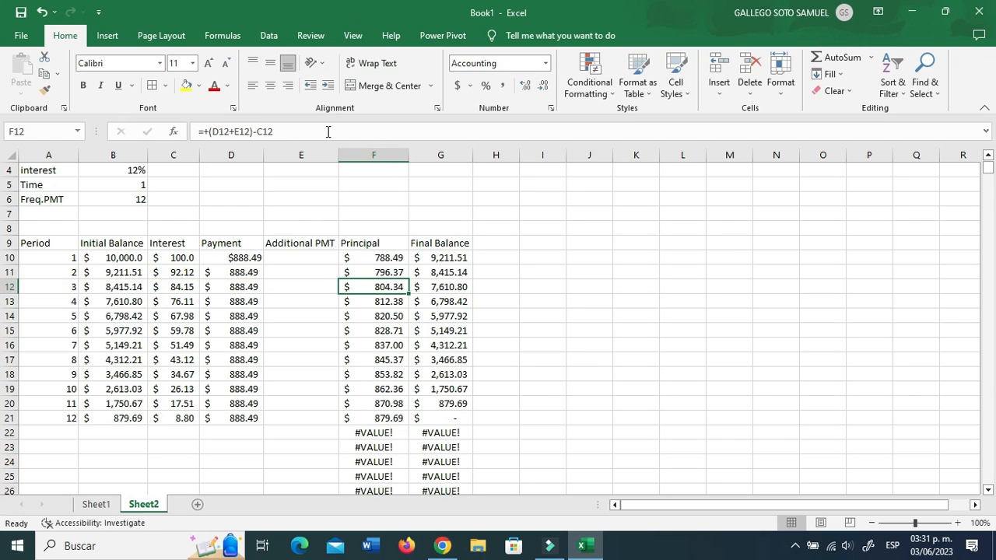
{"action": "key", "text": "Up"}
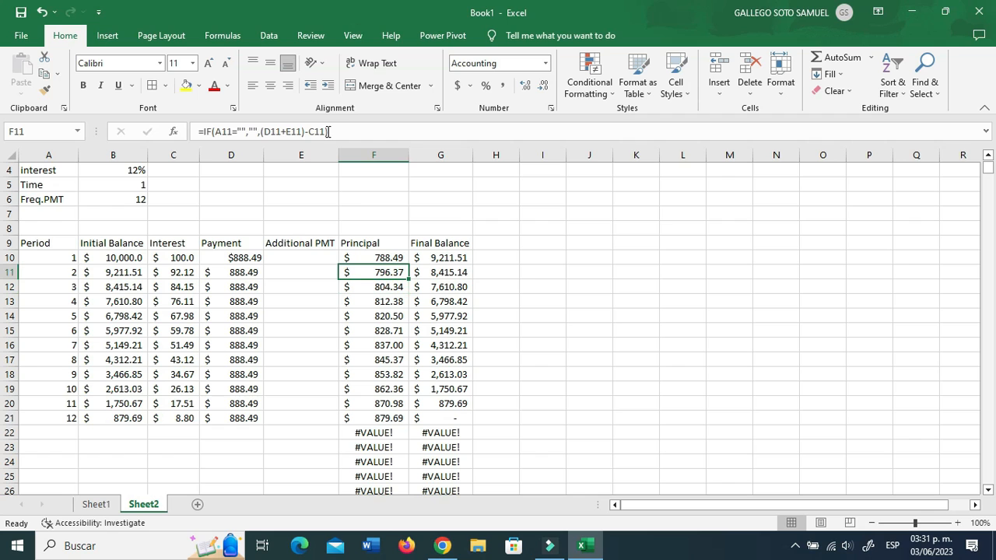
{"action": "double_click", "coordinate": [408, 278]}
Step: Rewrite the Final Balance formula in G11 as =IF(A11="","",B11-F11) and fill it down the column
{"action": "left_click", "coordinate": [428, 276]}
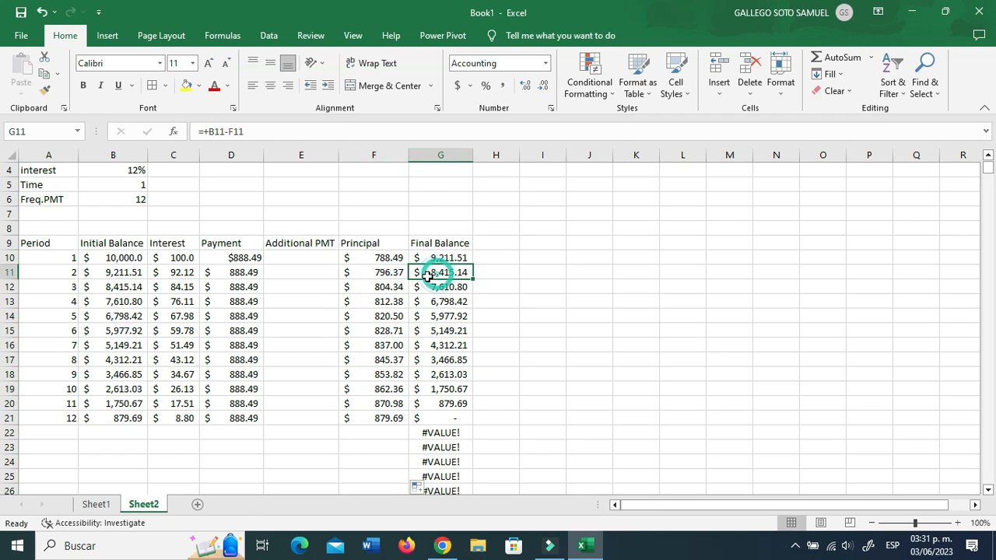
{"action": "left_click", "coordinate": [208, 131]}
{"action": "key", "text": "BackSpace"}
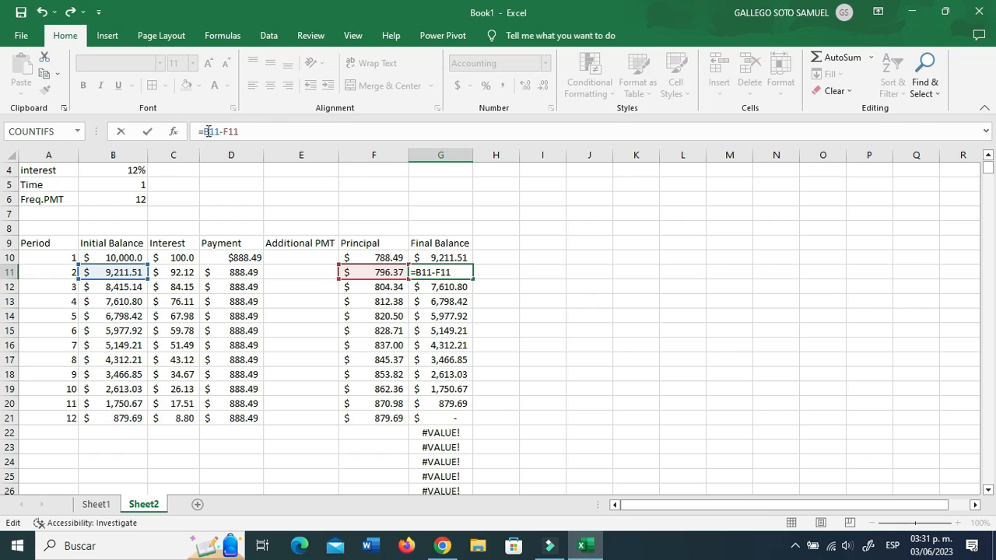
{"action": "type", "text": "i"}
{"action": "type", "text": "f("}
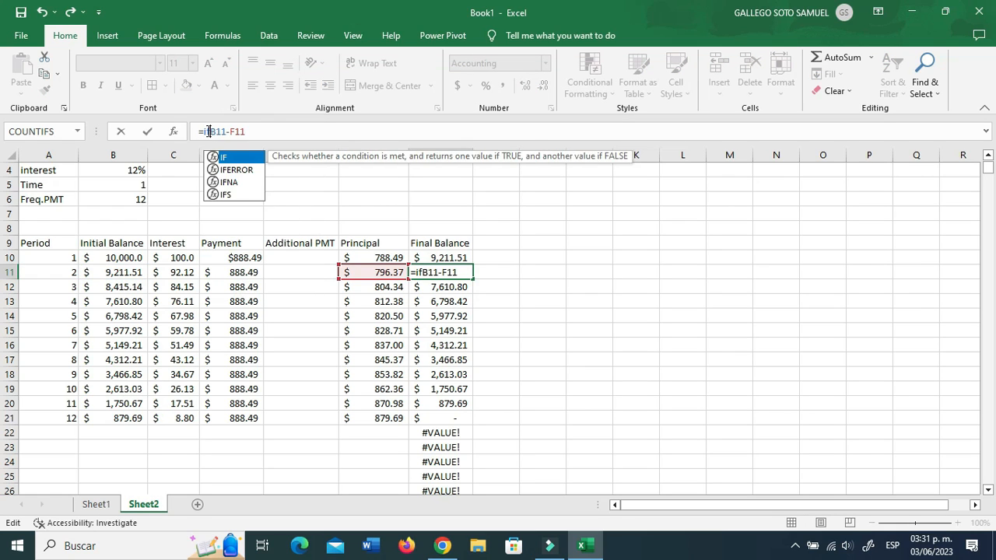
{"action": "left_click", "coordinate": [49, 273]}
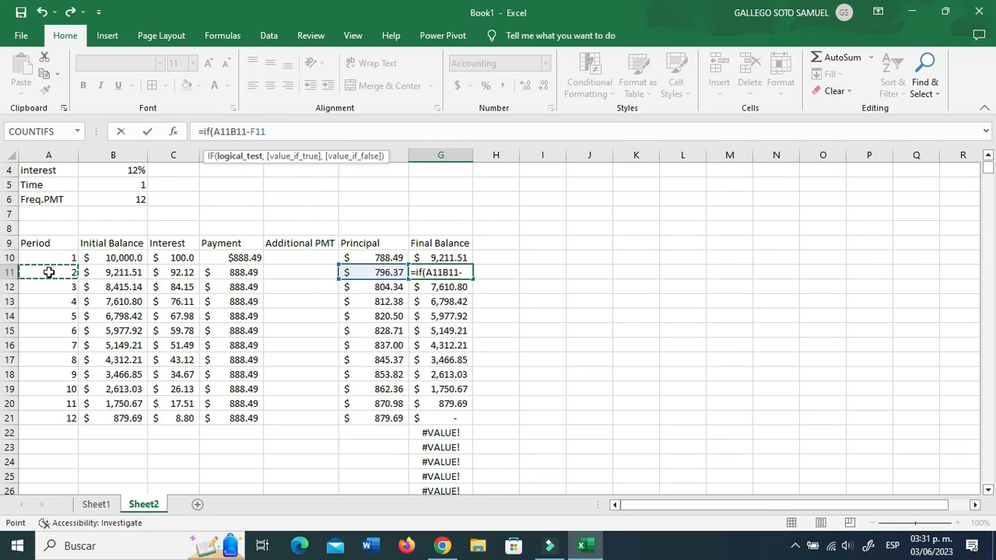
{"action": "type", "text": "=\"\""}
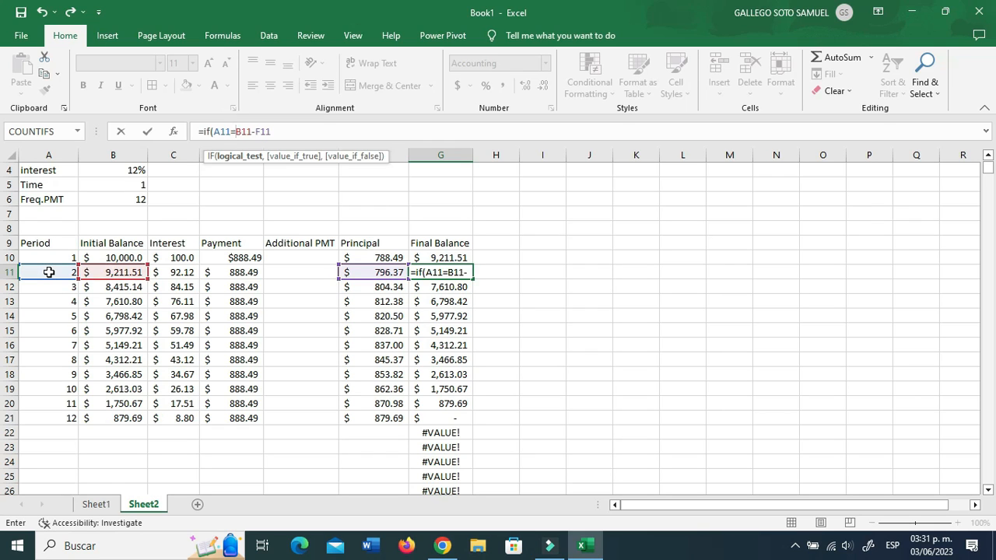
{"action": "type", "text": ",\"\""}
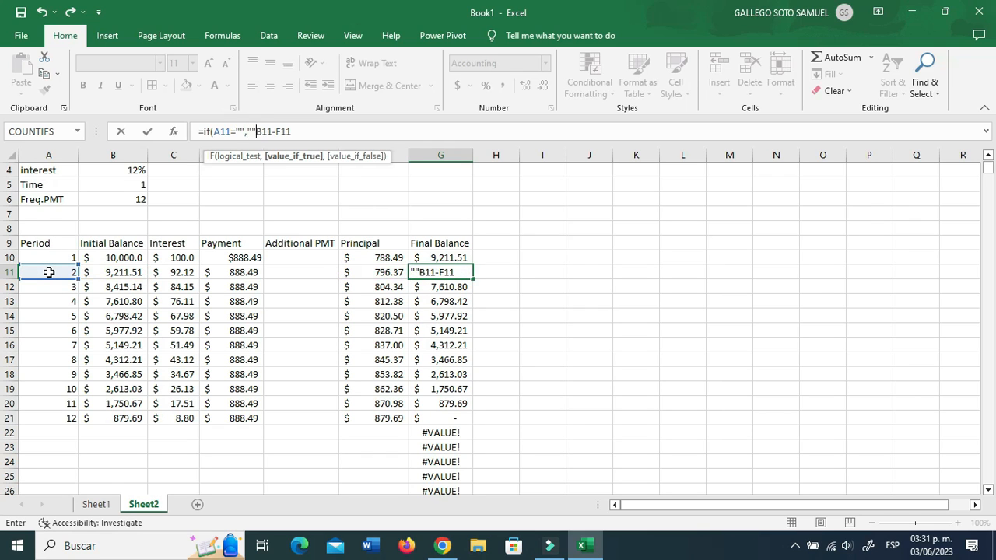
{"action": "type", "text": ","}
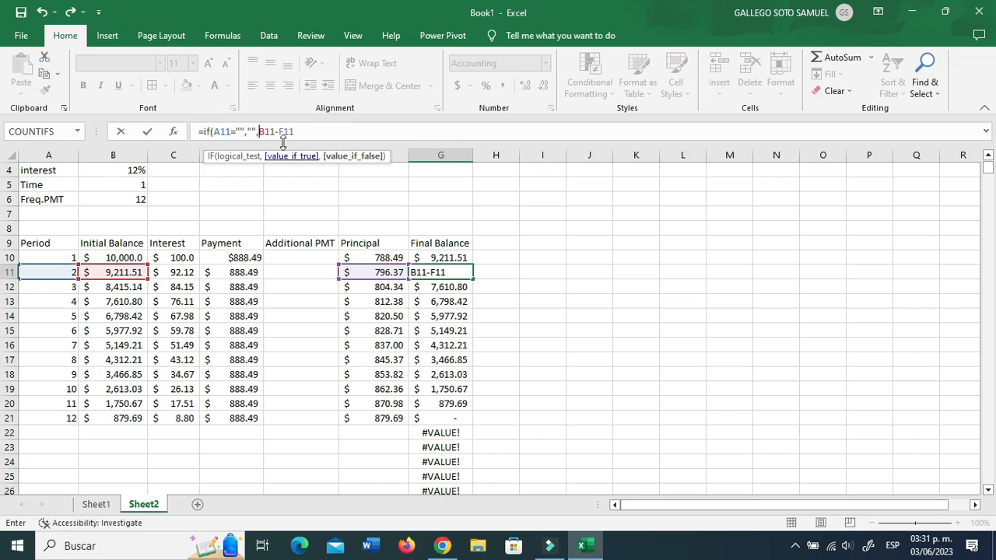
{"action": "left_click", "coordinate": [307, 128]}
{"action": "type", "text": ")"}
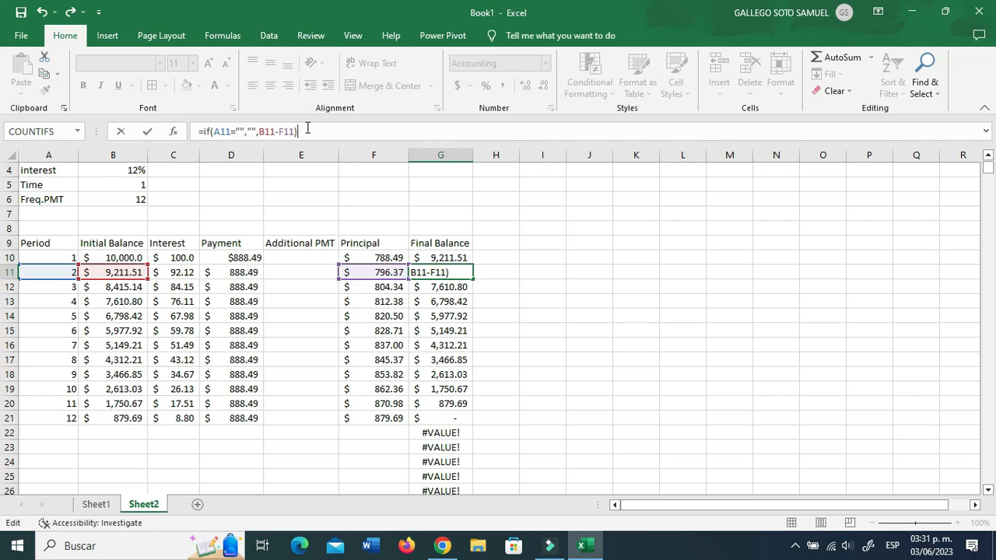
{"action": "key", "text": "Return"}
{"action": "key", "text": "Up"}
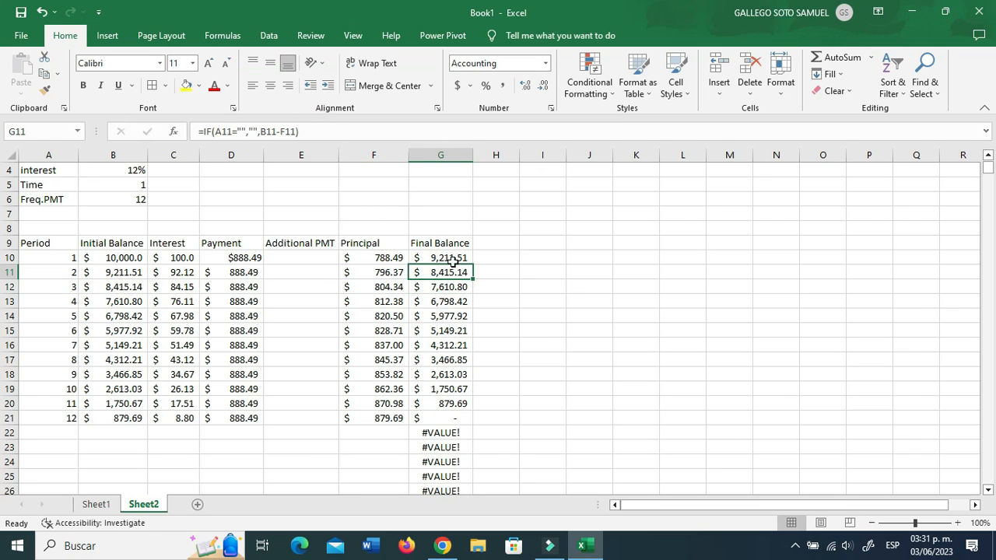
{"action": "double_click", "coordinate": [474, 279]}
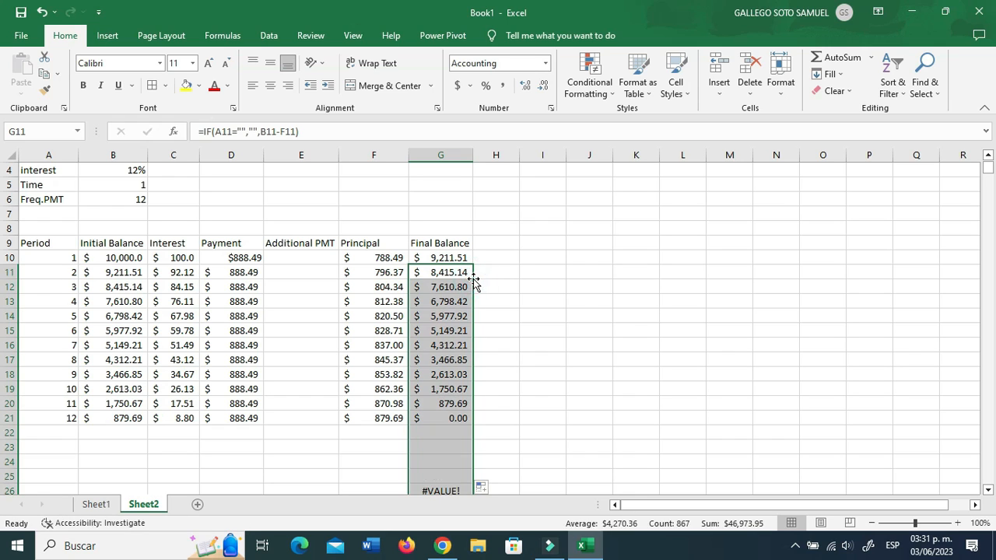
{"action": "left_click", "coordinate": [442, 391]}
Step: Test the table with a payment frequency of 52 and review the rows down to the last period
{"action": "left_click", "coordinate": [122, 198]}
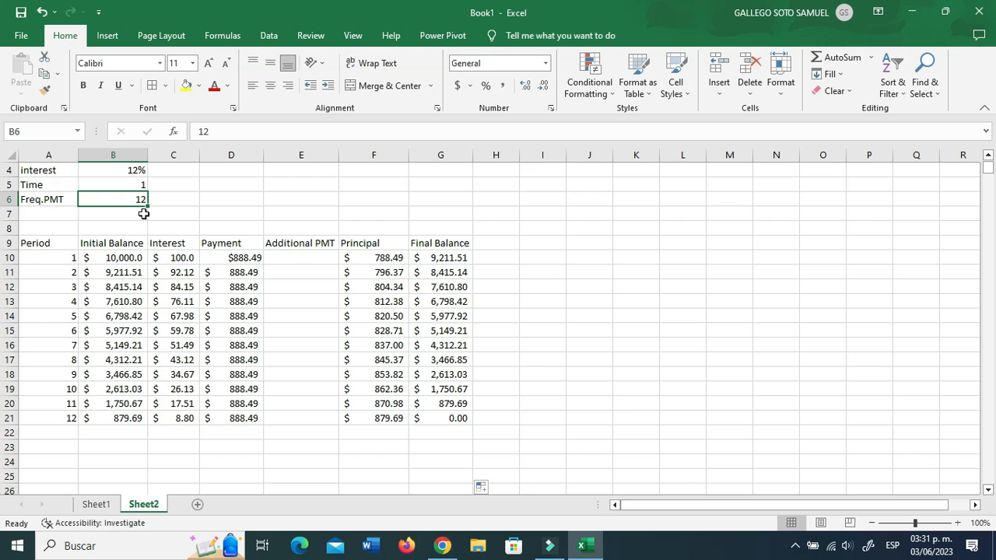
{"action": "scroll", "coordinate": [171, 219], "scroll_direction": "up", "scroll_amount": 1}
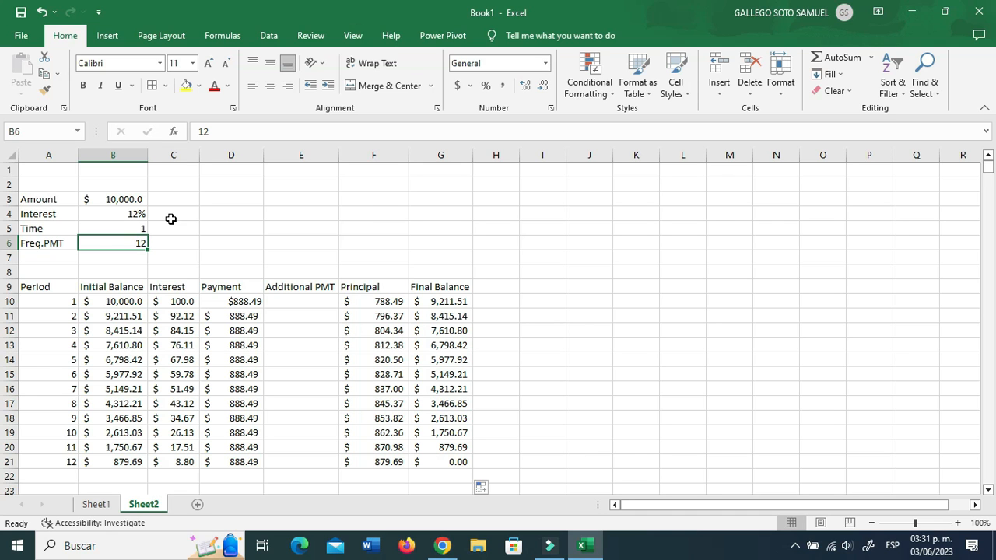
{"action": "type", "text": "52"}
{"action": "key", "text": "Return"}
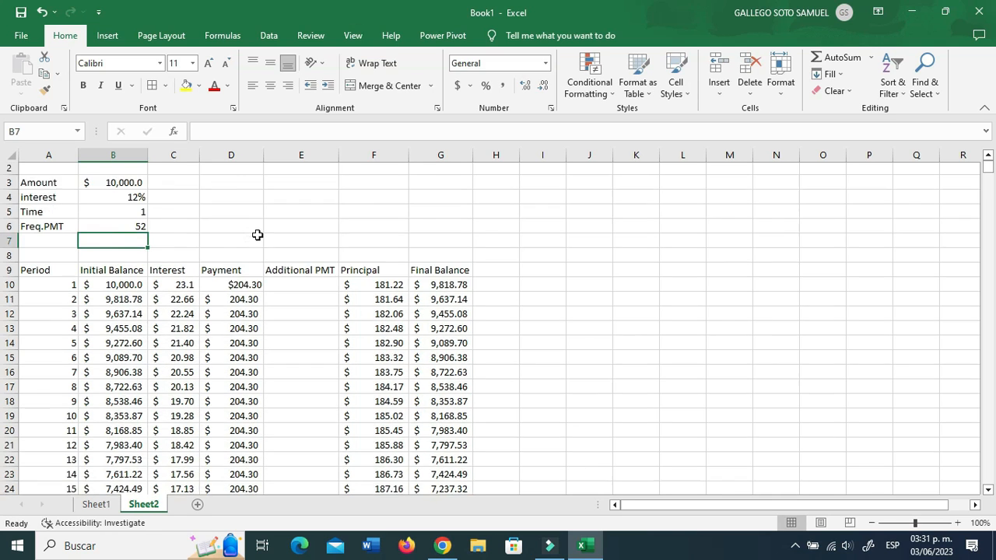
{"action": "scroll", "coordinate": [259, 242], "scroll_direction": "down", "scroll_amount": 9}
{"action": "scroll", "coordinate": [259, 243], "scroll_direction": "down", "scroll_amount": 8}
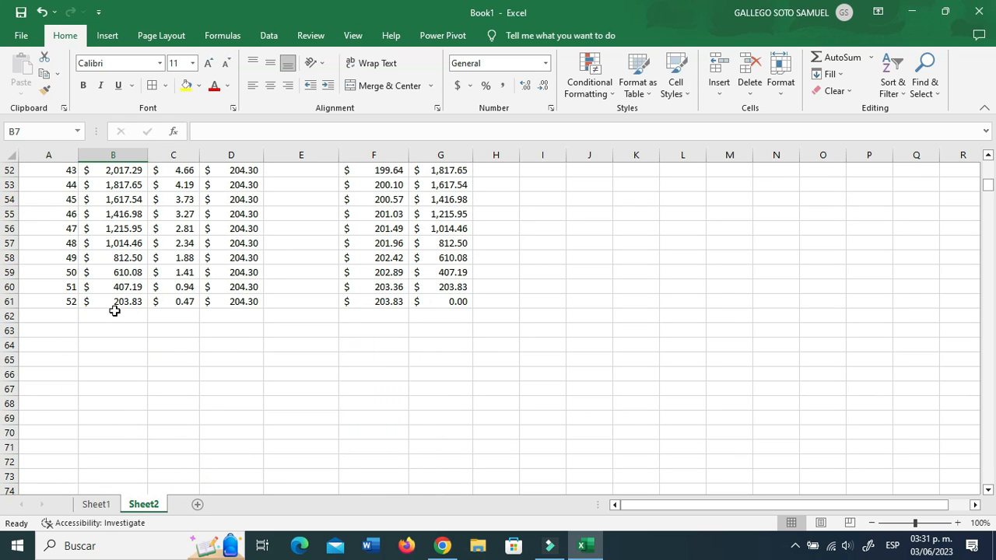
{"action": "scroll", "coordinate": [196, 313], "scroll_direction": "up", "scroll_amount": 17}
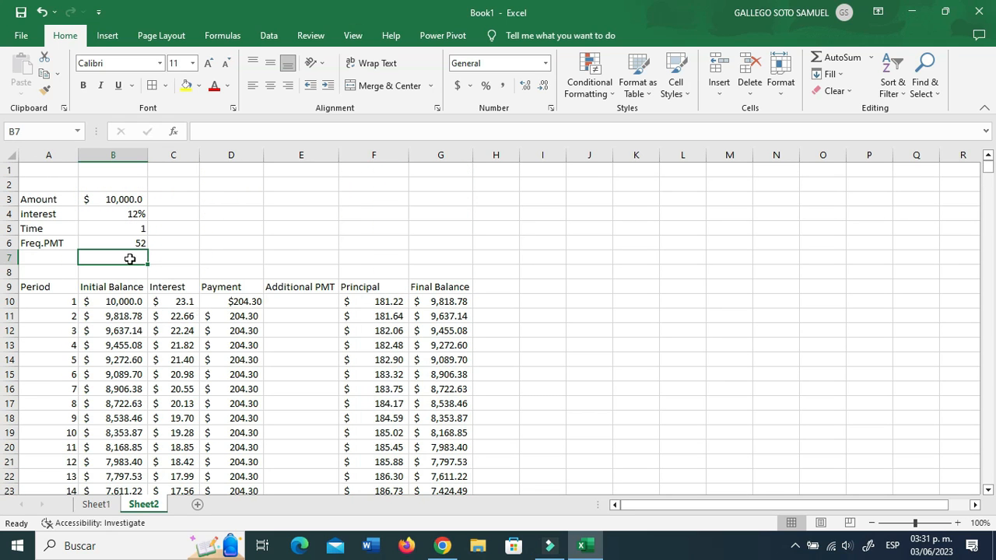
Step: Test the table with a loan time of 2 and a payment frequency of 4, checking the last period's row
{"action": "left_click", "coordinate": [130, 227]}
{"action": "type", "text": "2"}
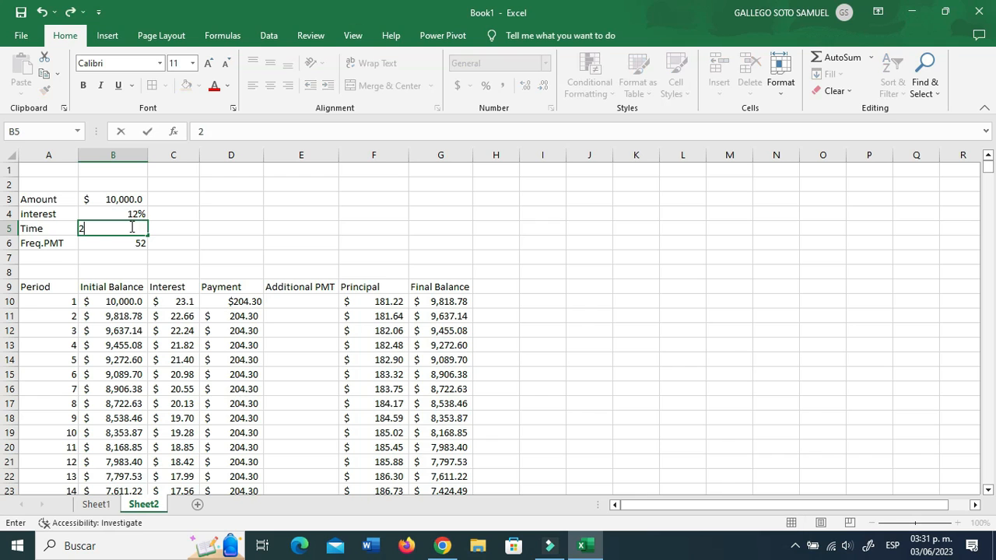
{"action": "key", "text": "Return"}
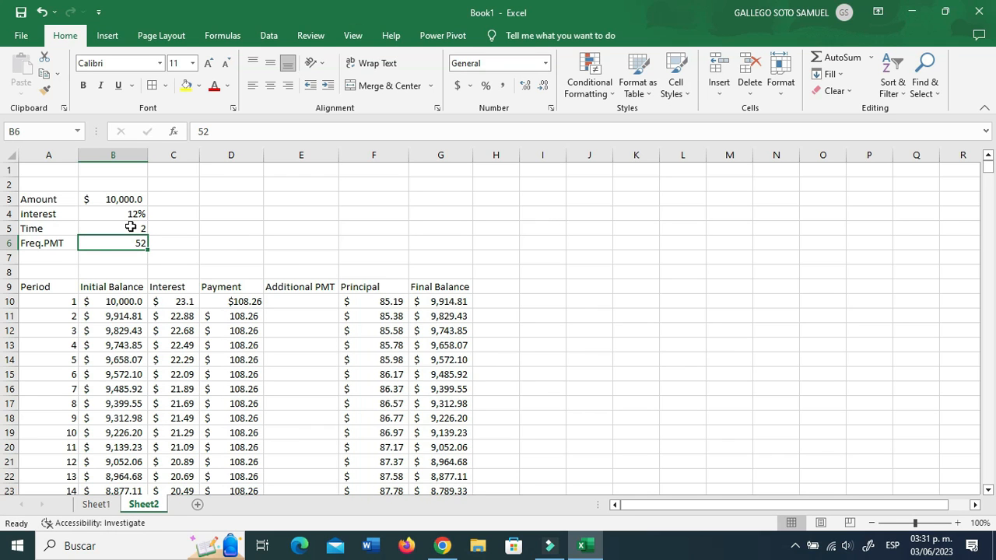
{"action": "type", "text": "4"}
{"action": "key", "text": "Return"}
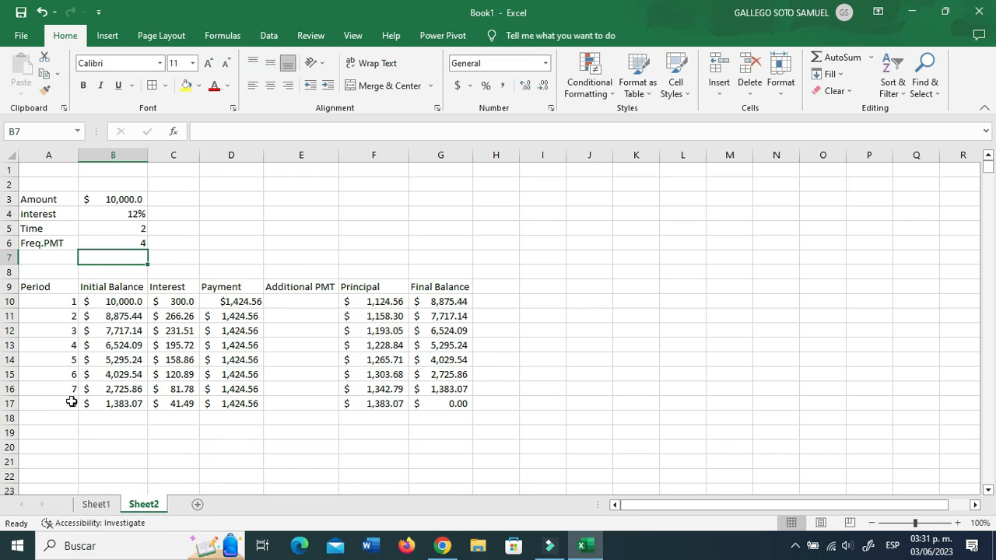
{"action": "left_click", "coordinate": [71, 402]}
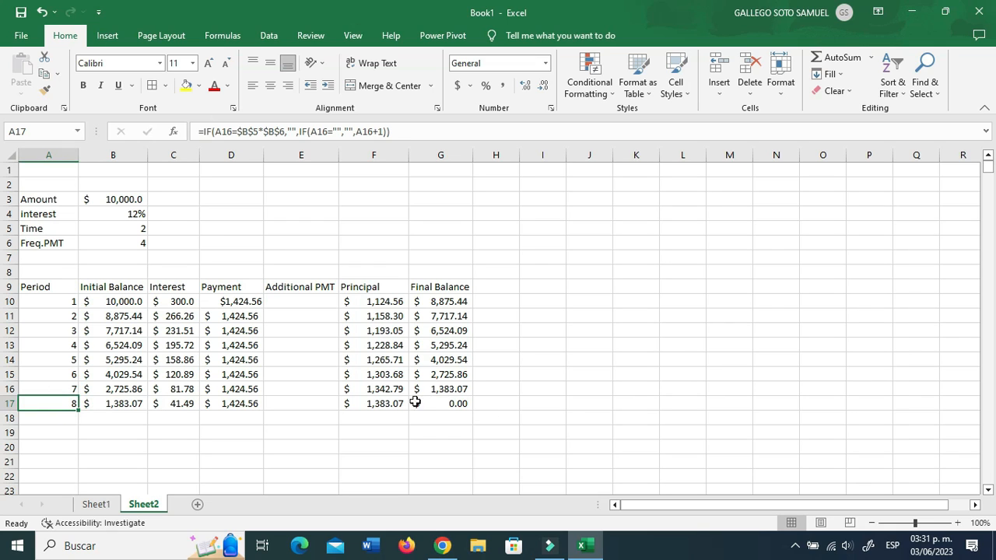
{"action": "left_click", "coordinate": [298, 374]}
{"action": "left_click", "coordinate": [301, 340]}
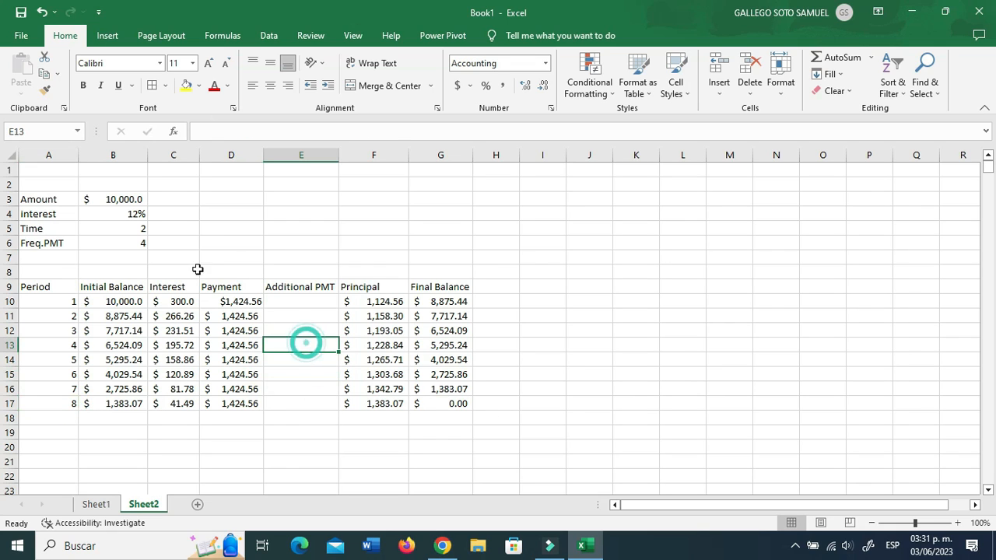
Step: Set the loan time to 1 and the payment frequency to 12
{"action": "left_click", "coordinate": [124, 224]}
{"action": "type", "text": "1"}
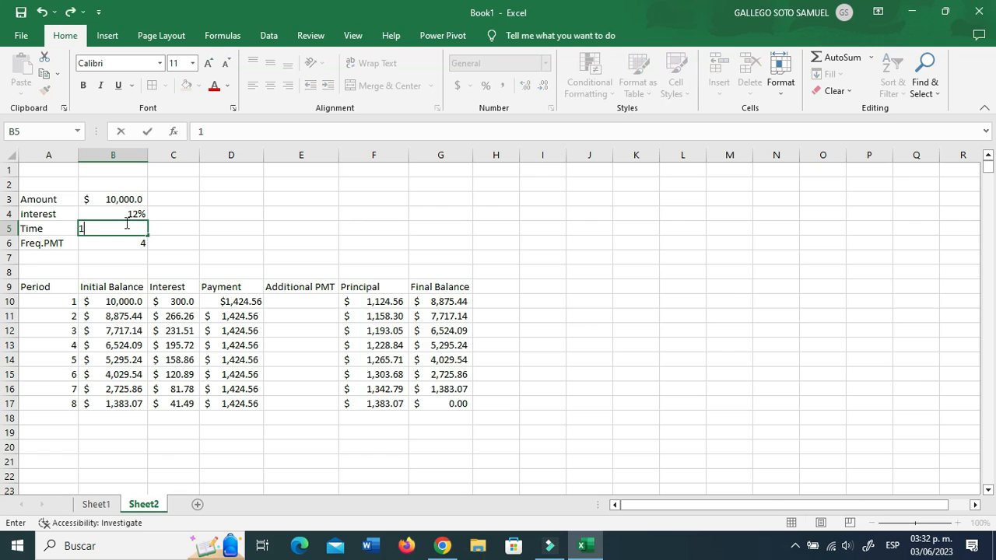
{"action": "key", "text": "Return"}
{"action": "type", "text": "12"}
{"action": "key", "text": "Return"}
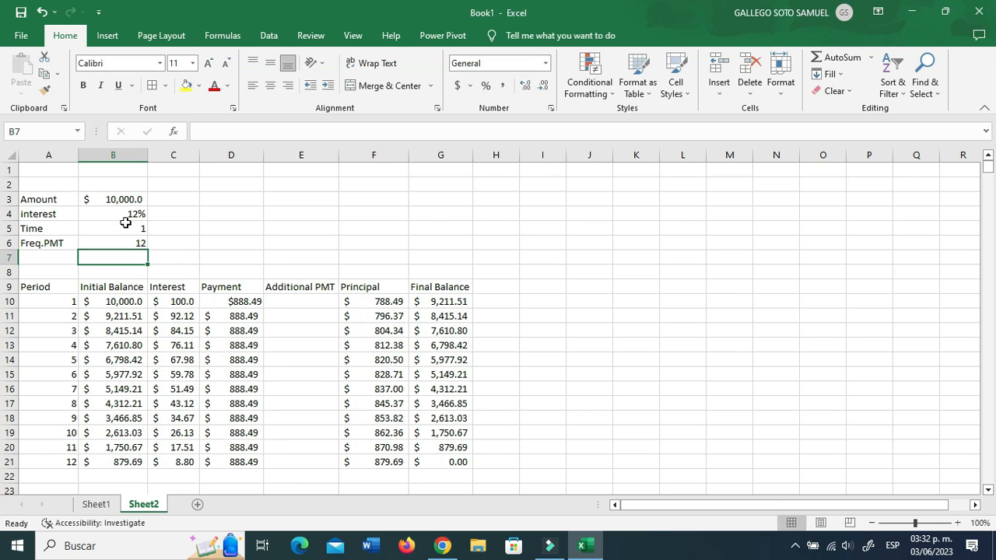
Step: Enter additional payments of 2500 in period 5 (E14) and 1000 in period 8 (E17)
{"action": "left_click", "coordinate": [234, 316]}
{"action": "left_click", "coordinate": [296, 345]}
{"action": "left_click", "coordinate": [293, 359]}
{"action": "type", "text": "2500"}
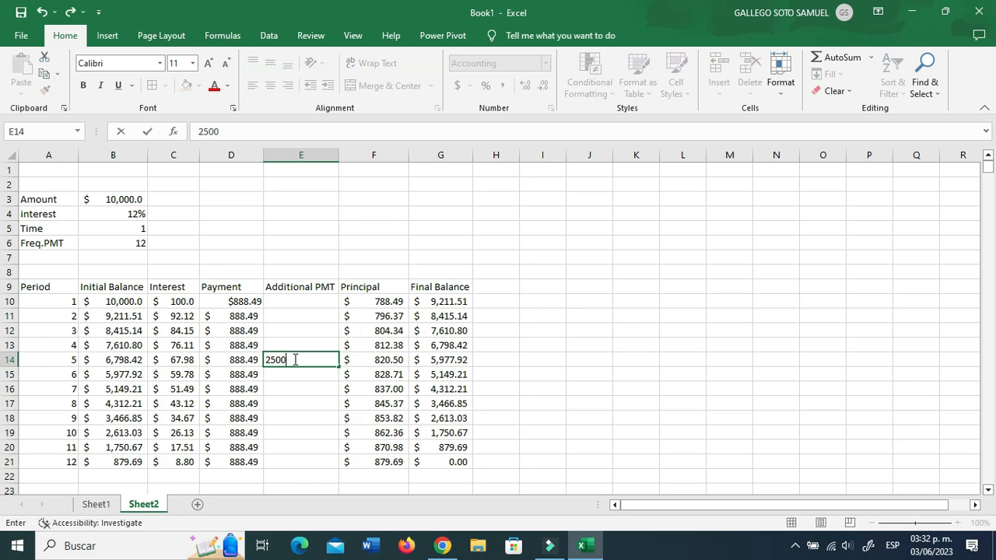
{"action": "key", "text": "Return"}
{"action": "left_click", "coordinate": [305, 401]}
{"action": "type", "text": "1000"}
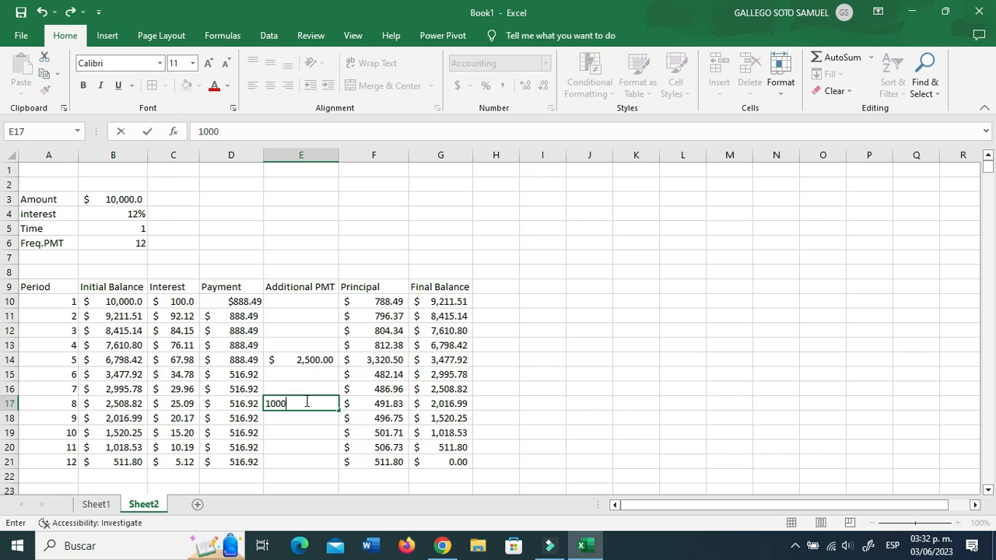
{"action": "left_click", "coordinate": [305, 419]}
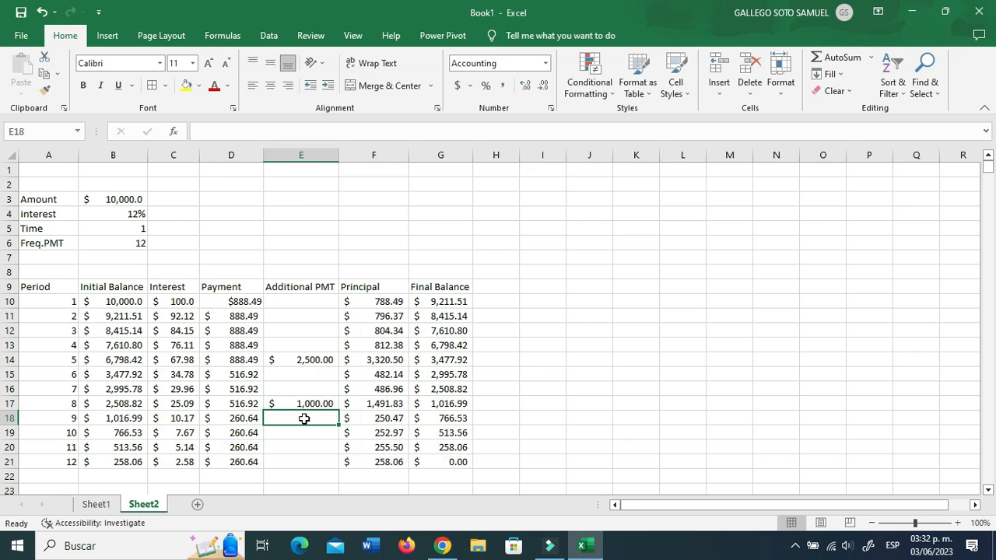
Step: Enter an additional payment of 500 in period 11 (E20) and check the payment in period 12
{"action": "left_click", "coordinate": [245, 418]}
{"action": "left_click", "coordinate": [249, 433]}
{"action": "left_click", "coordinate": [250, 448]}
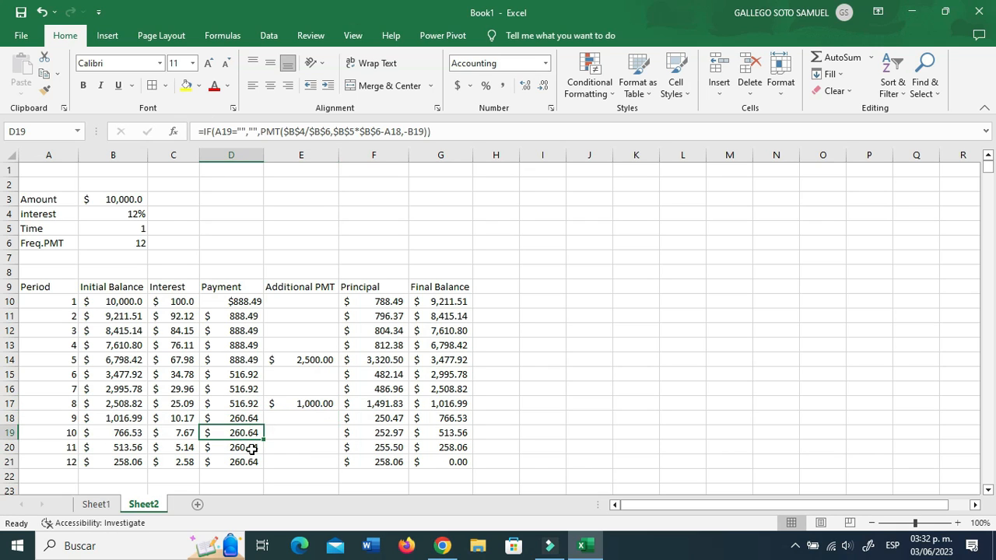
{"action": "left_click", "coordinate": [296, 446]}
{"action": "type", "text": "500"}
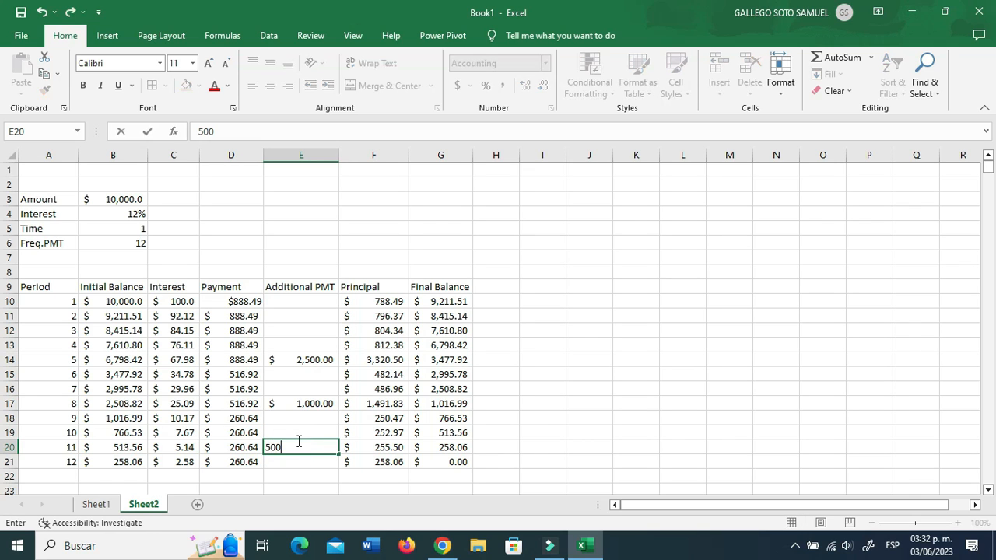
{"action": "left_click", "coordinate": [278, 463]}
{"action": "left_click", "coordinate": [241, 461]}
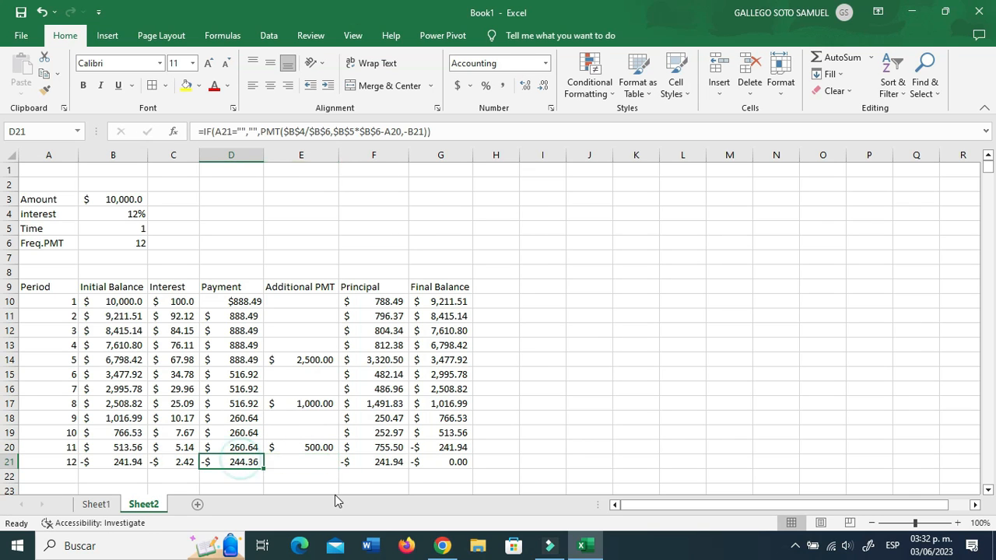
{"action": "scroll", "coordinate": [314, 438], "scroll_direction": "down", "scroll_amount": 1}
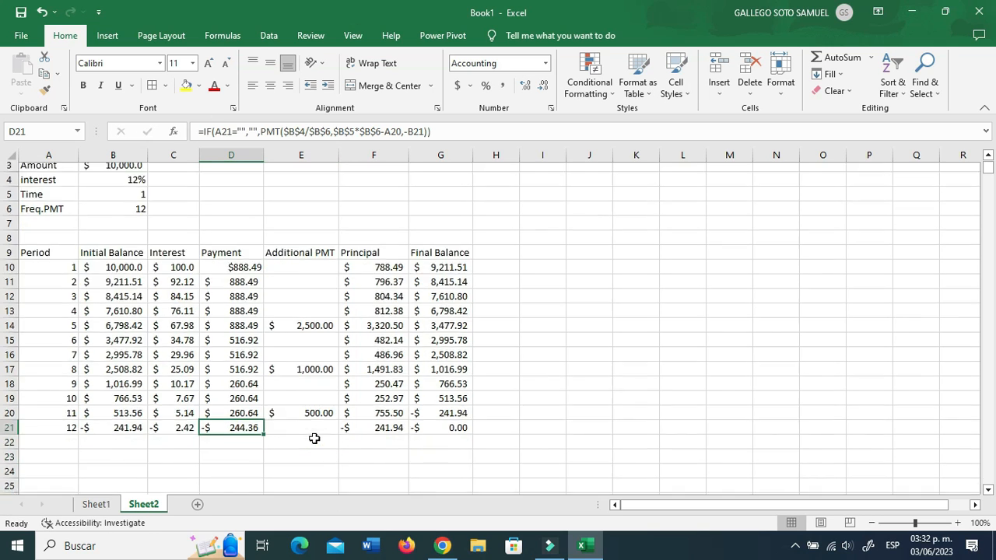
Step: Clear the additional payments in E13:E21
{"action": "left_click_drag", "start_coordinate": [300, 303], "coordinate": [303, 419]}
{"action": "key", "text": "Delete"}
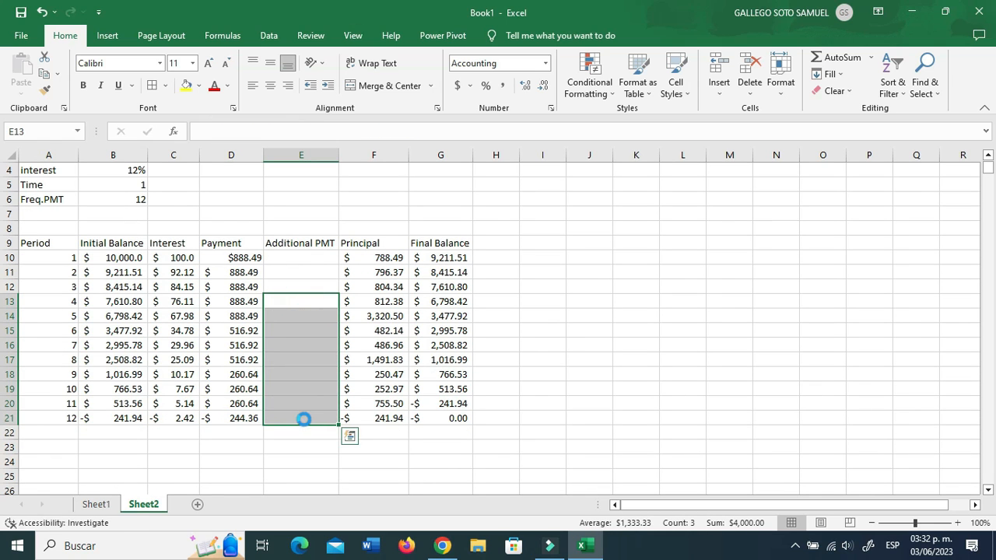
{"action": "left_click", "coordinate": [571, 347]}
{"action": "scroll", "coordinate": [471, 328], "scroll_direction": "up", "scroll_amount": 1}
Step: Check how far down the Period column's formulas extend and return to the last period's row
{"action": "scroll", "coordinate": [285, 260], "scroll_direction": "down", "scroll_amount": 4}
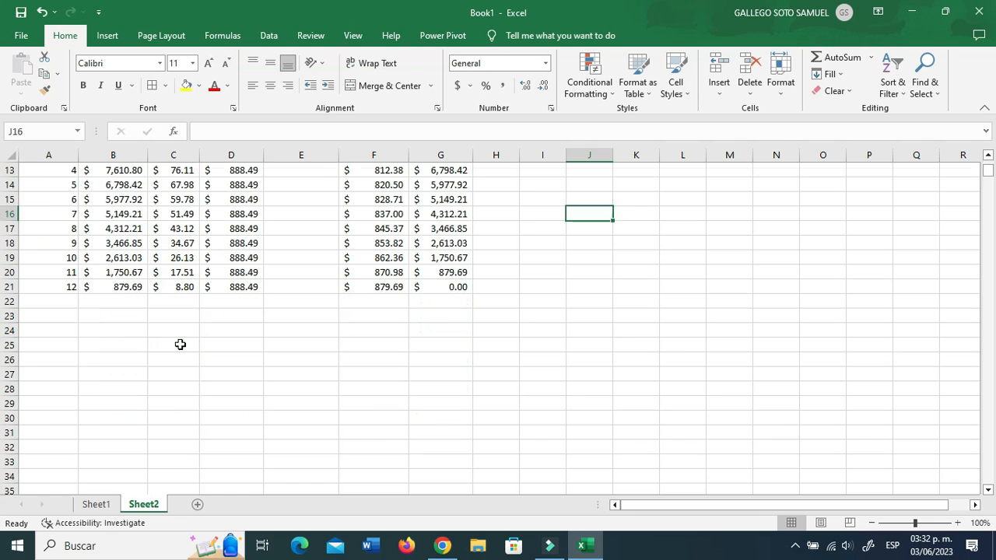
{"action": "left_click", "coordinate": [55, 286]}
{"action": "key", "text": "ctrl+Down"}
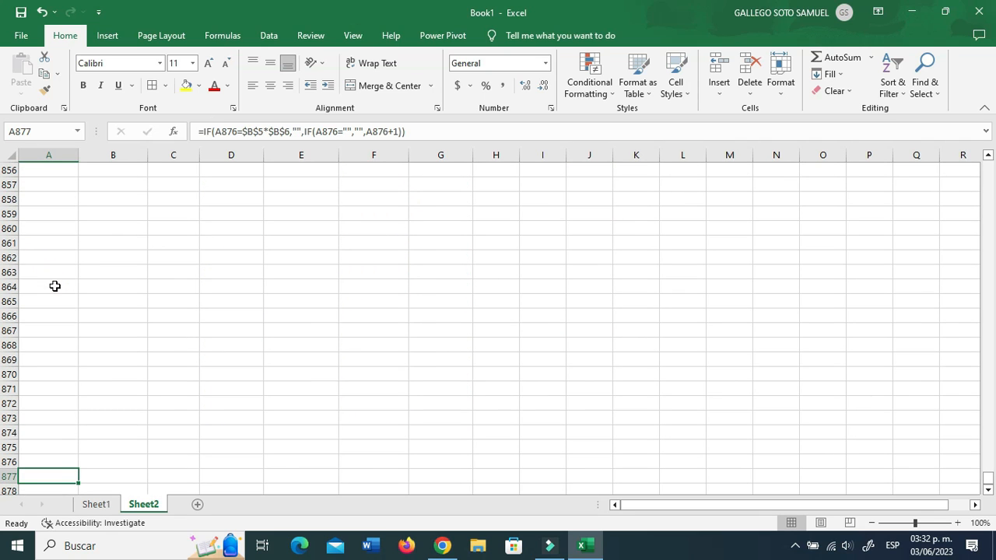
{"action": "key", "text": "ctrl+Up"}
{"action": "key", "text": "Right"}
{"action": "key", "text": "Down"}
{"action": "key", "text": "Down"}
{"action": "key", "text": "Down"}
{"action": "key", "text": "ctrl+Down"}
{"action": "key", "text": "Down"}
{"action": "key", "text": "Up"}
Step: Fill the last period's row, B21:G21, down to row 877 and return to the start of the table
{"action": "key", "text": "shift+Right"}
{"action": "key", "text": "shift+Right"}
{"action": "key", "text": "shift+Right"}
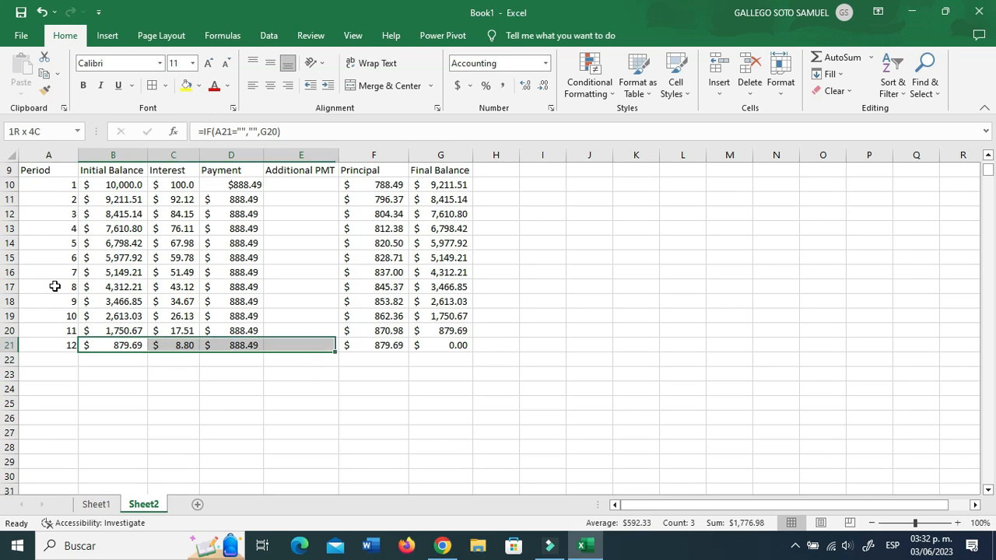
{"action": "key", "text": "shift+Right"}
{"action": "key", "text": "shift+Right"}
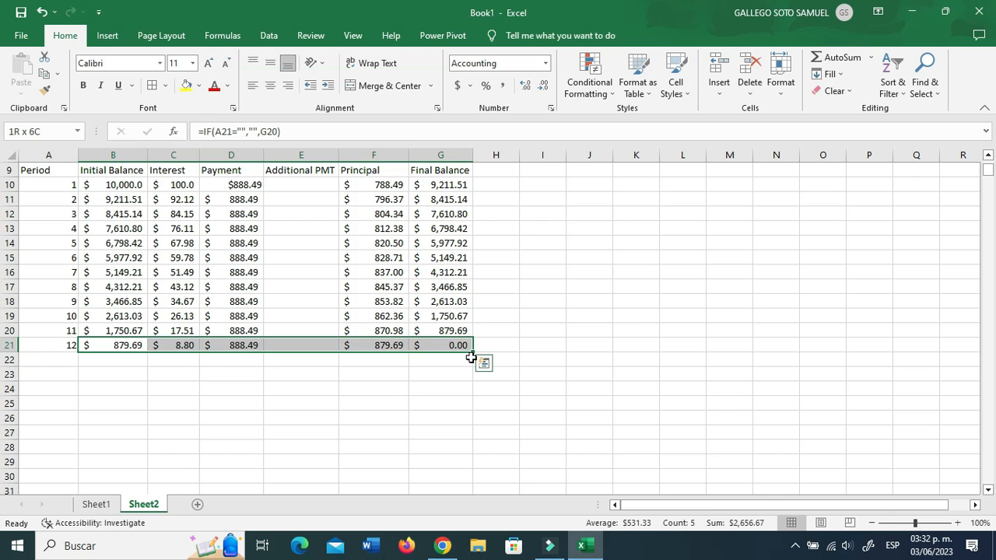
{"action": "left_click_drag", "start_coordinate": [473, 352], "coordinate": [472, 471]}
{"action": "left_click", "coordinate": [330, 461]}
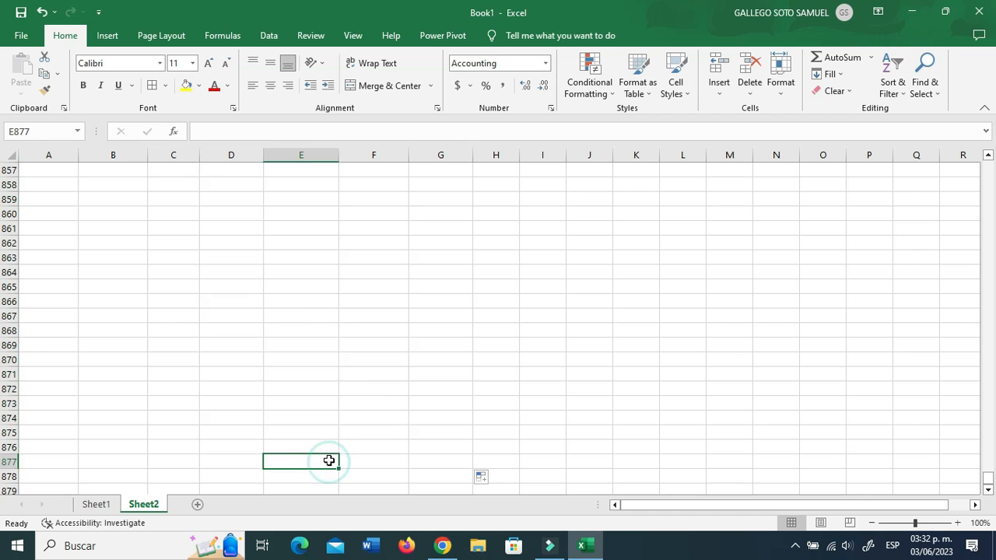
{"action": "key", "text": "ctrl+Up"}
{"action": "key", "text": "ctrl+Up"}
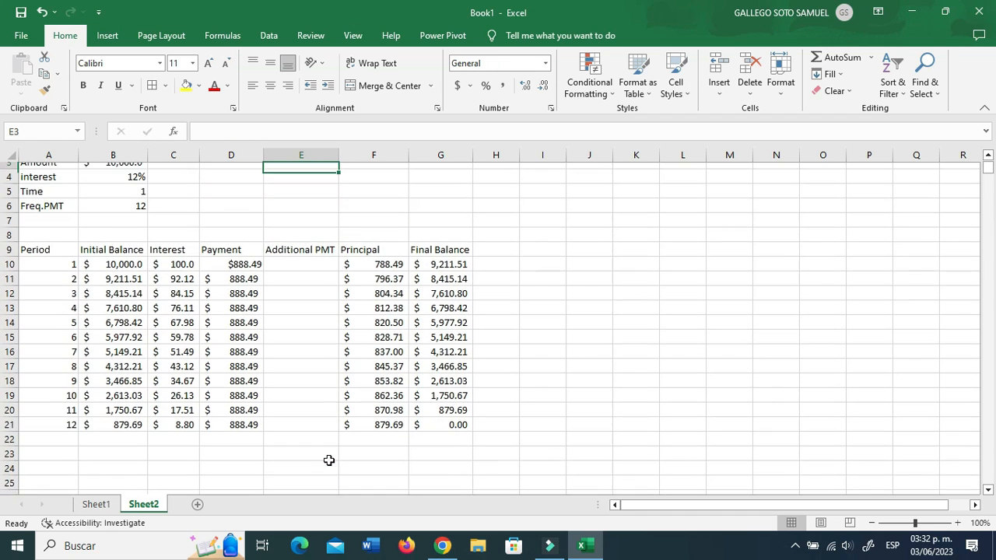
{"action": "left_click", "coordinate": [282, 316]}
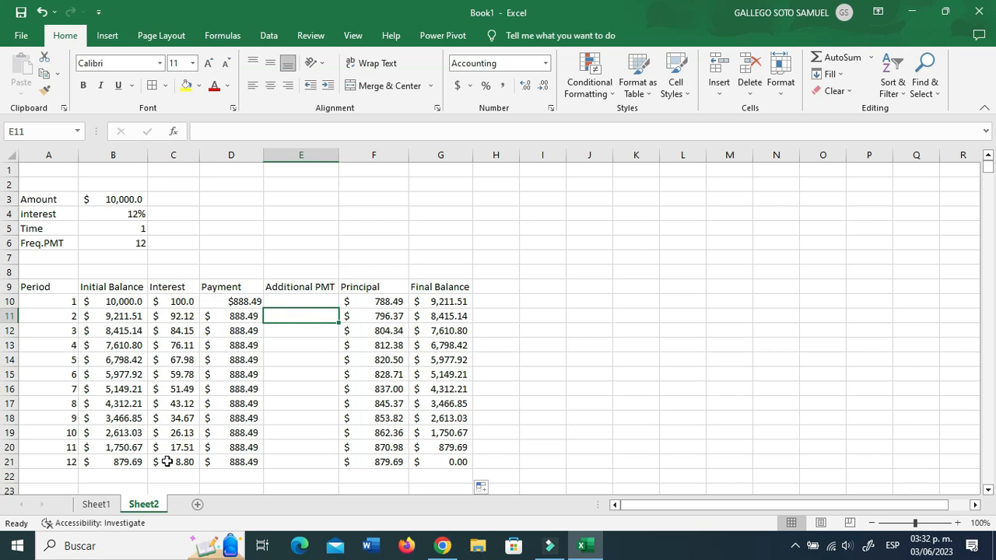
Step: Rename Sheet2 as APR Amort Schedule
{"action": "right_click", "coordinate": [158, 510]}
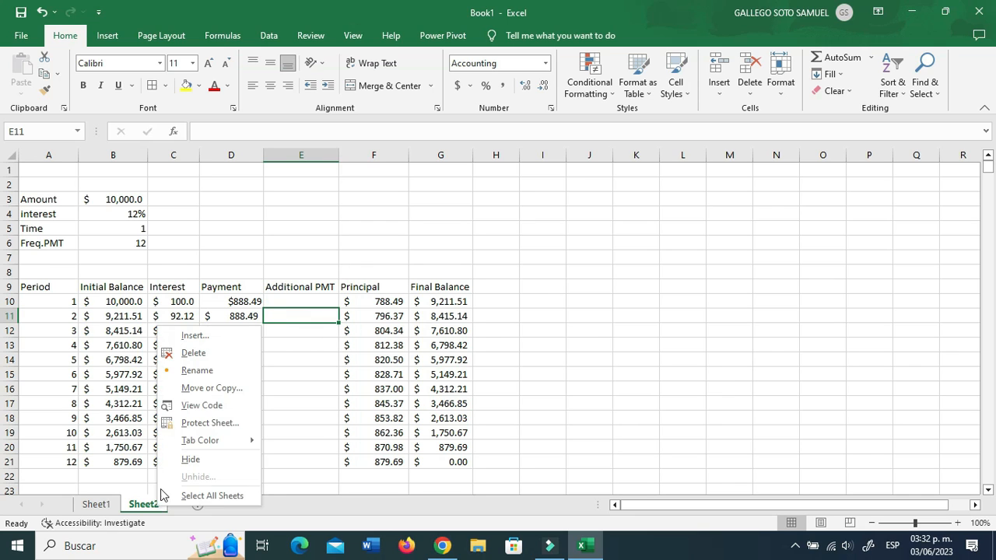
{"action": "left_click", "coordinate": [207, 369]}
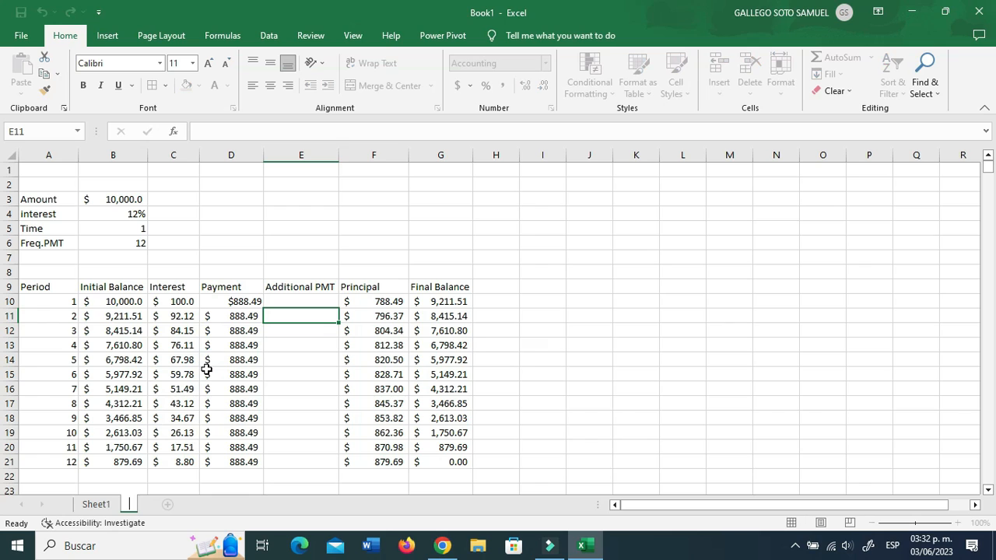
{"action": "type", "text": "APR Amort Schedule"}
{"action": "left_click", "coordinate": [257, 404]}
Step: Create a copy of the APR Amort Schedule sheet at the end of the workbook
{"action": "right_click", "coordinate": [189, 510]}
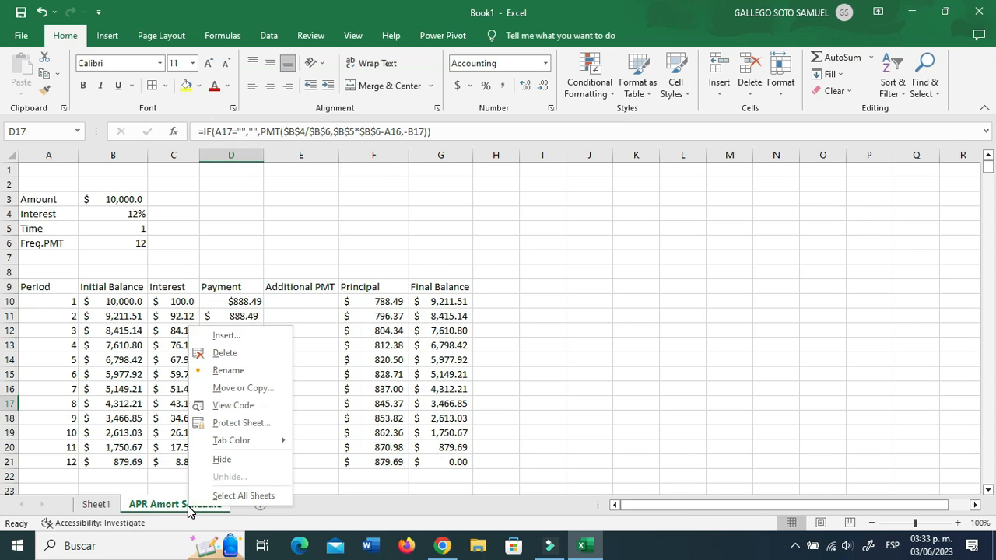
{"action": "left_click", "coordinate": [244, 389]}
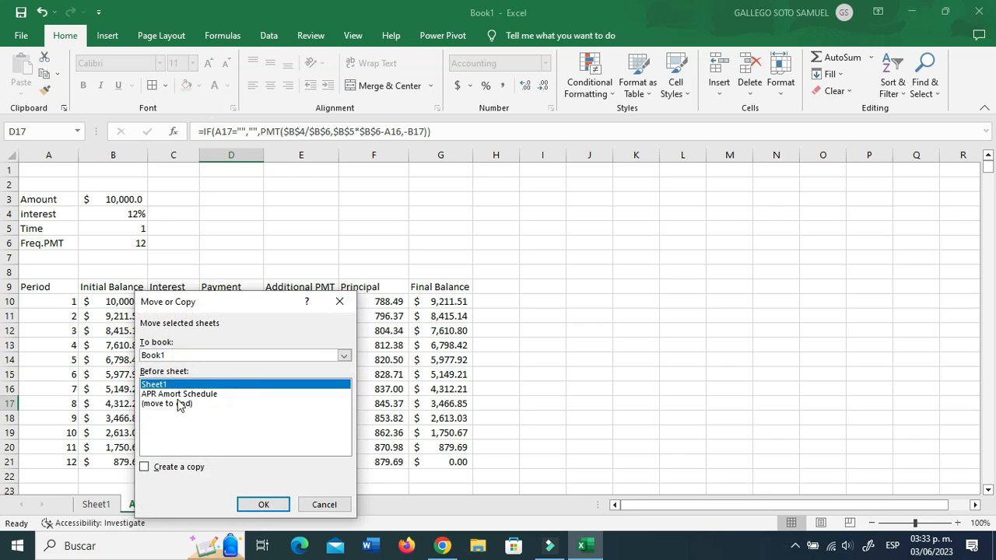
{"action": "left_click", "coordinate": [177, 404]}
{"action": "left_click", "coordinate": [154, 467]}
{"action": "left_click", "coordinate": [263, 506]}
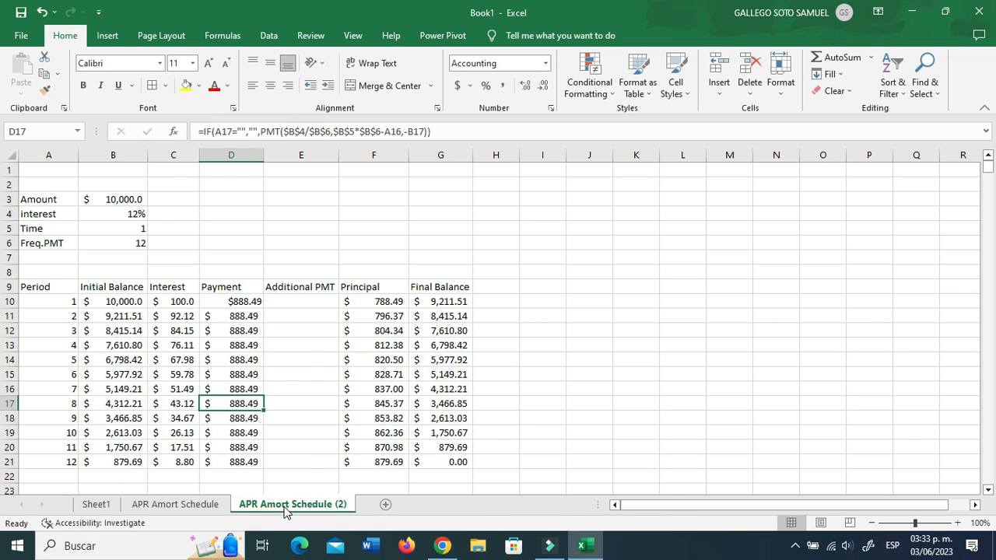
Step: Rename the copied sheet as APY Amort Schedule
{"action": "right_click", "coordinate": [286, 511]}
{"action": "left_click", "coordinate": [341, 374]}
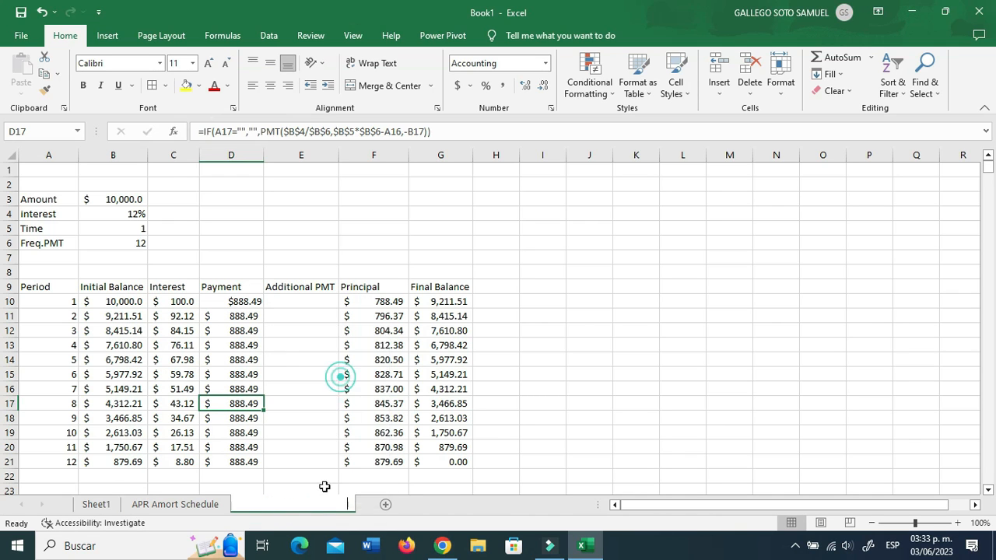
{"action": "left_click", "coordinate": [260, 498]}
{"action": "key", "text": "BackSpace"}
{"action": "key", "text": "BackSpace"}
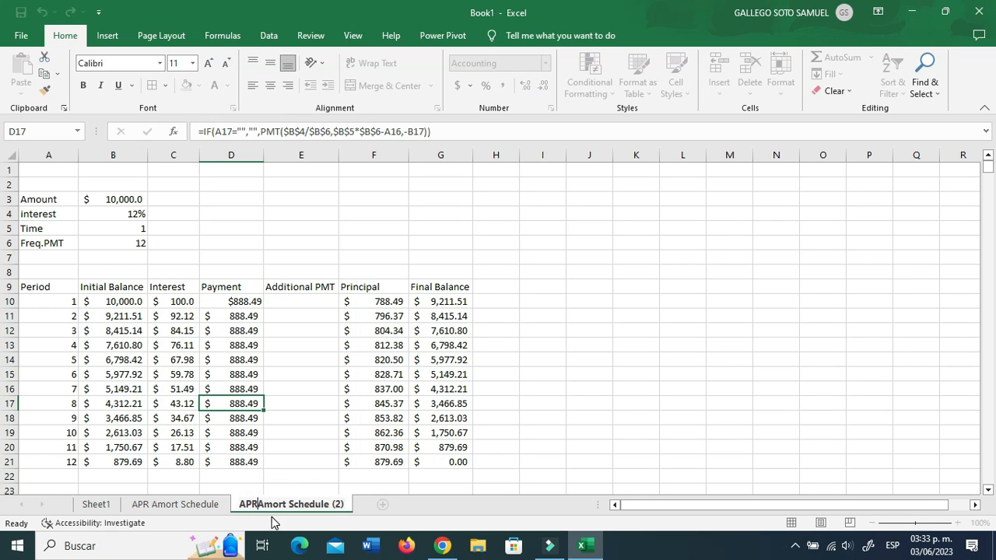
{"action": "type", "text": "Y"}
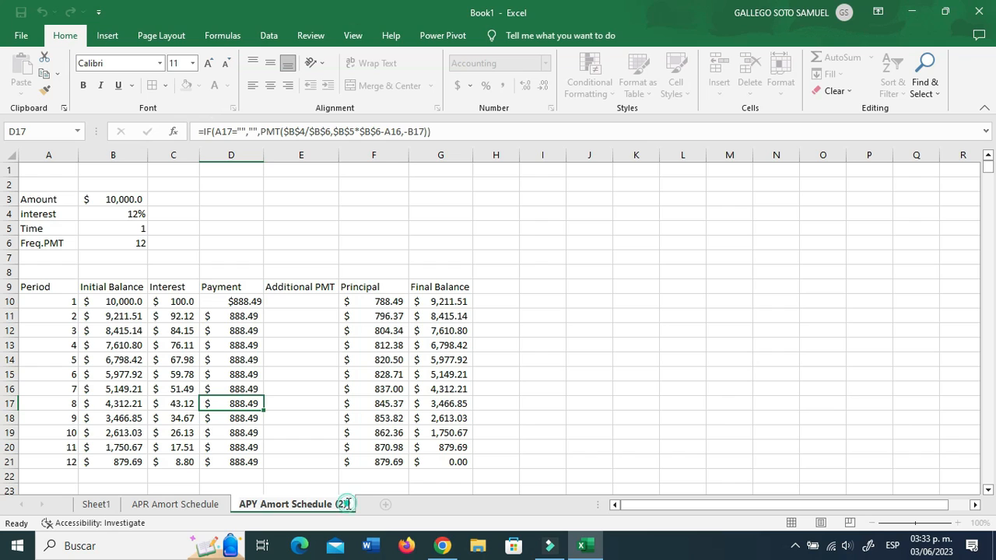
{"action": "left_click", "coordinate": [285, 462]}
Step: Change the period 1 interest formula in C10 to the effective rate: =B10*((1+$B$4)^(1/$B$6)-1)
{"action": "left_click", "coordinate": [180, 388]}
{"action": "left_click", "coordinate": [118, 322]}
{"action": "left_click", "coordinate": [165, 316]}
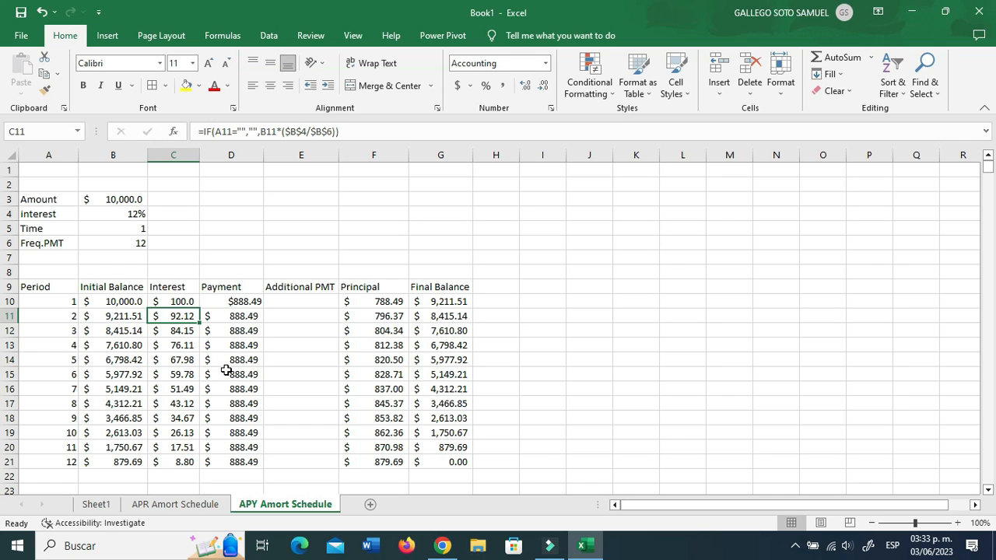
{"action": "left_click", "coordinate": [179, 302]}
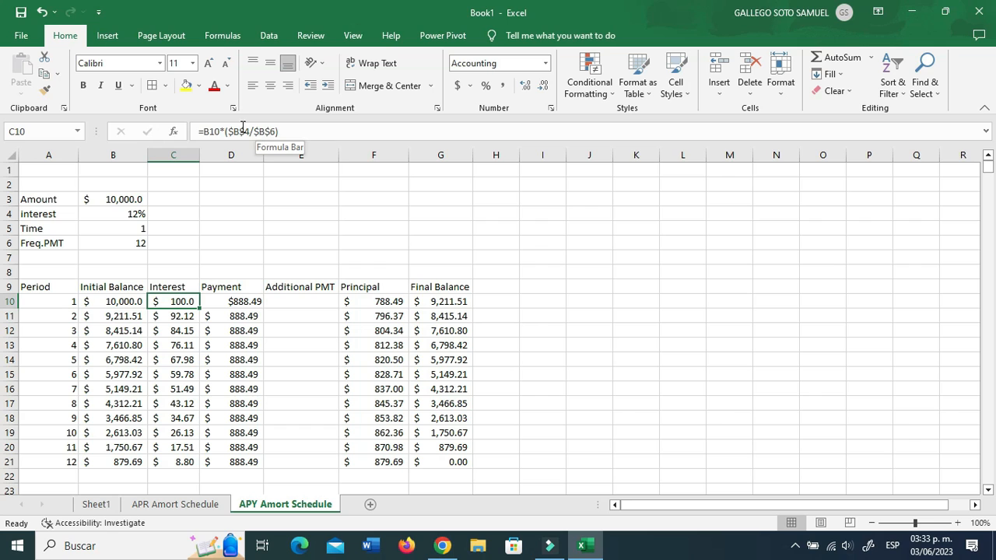
{"action": "left_click_drag", "start_coordinate": [230, 131], "coordinate": [275, 132]}
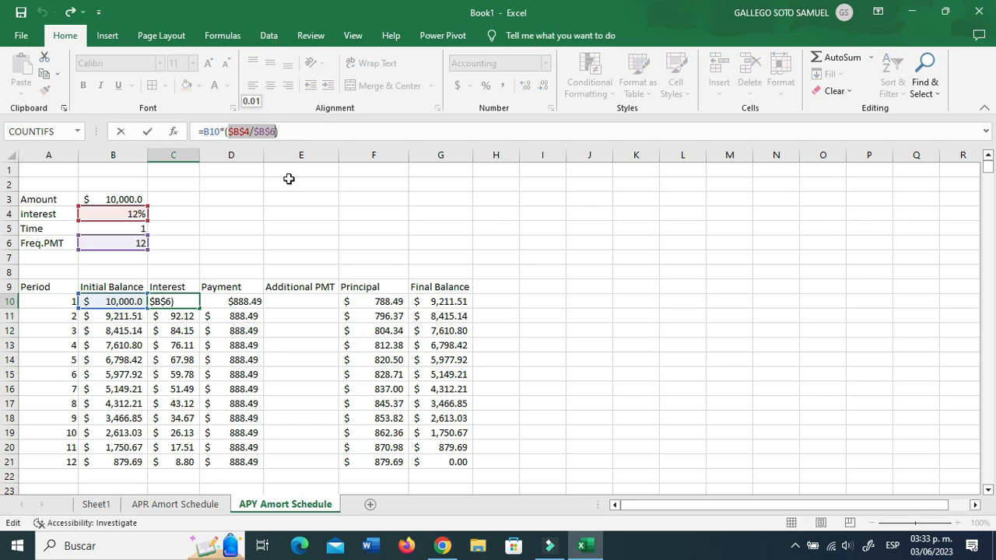
{"action": "type", "text": "(1+"}
{"action": "left_click", "coordinate": [129, 215]}
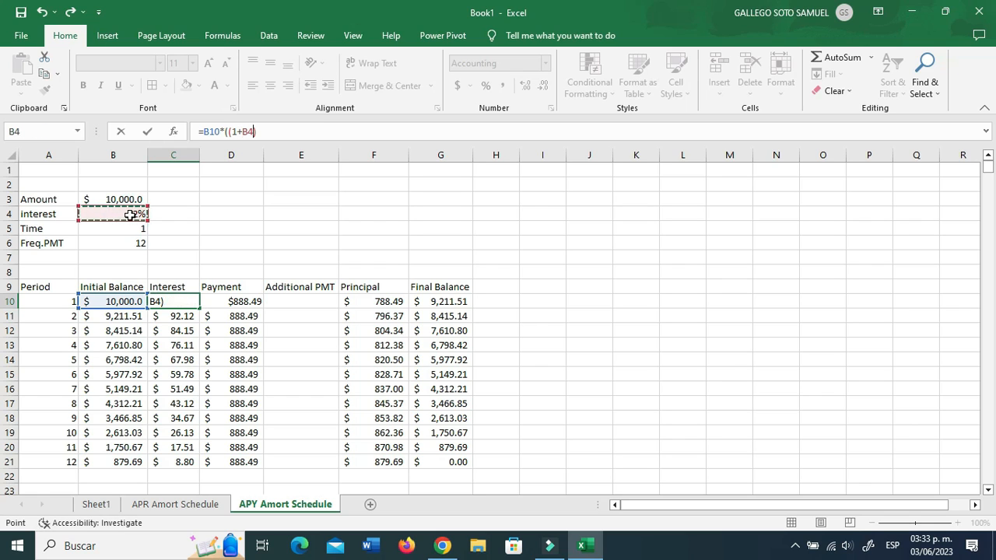
{"action": "key", "text": "F4"}
{"action": "type", "text": ")"}
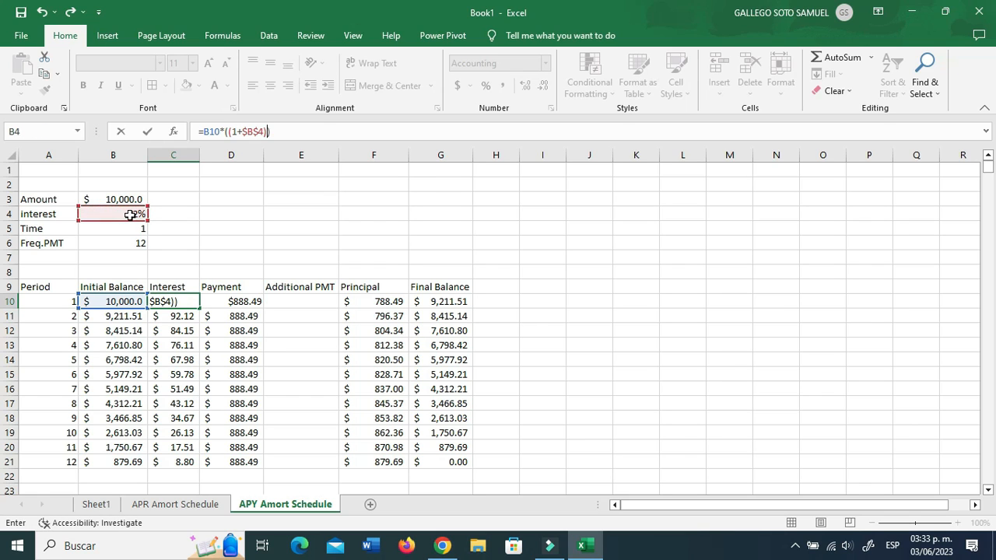
{"action": "key", "text": "Up"}
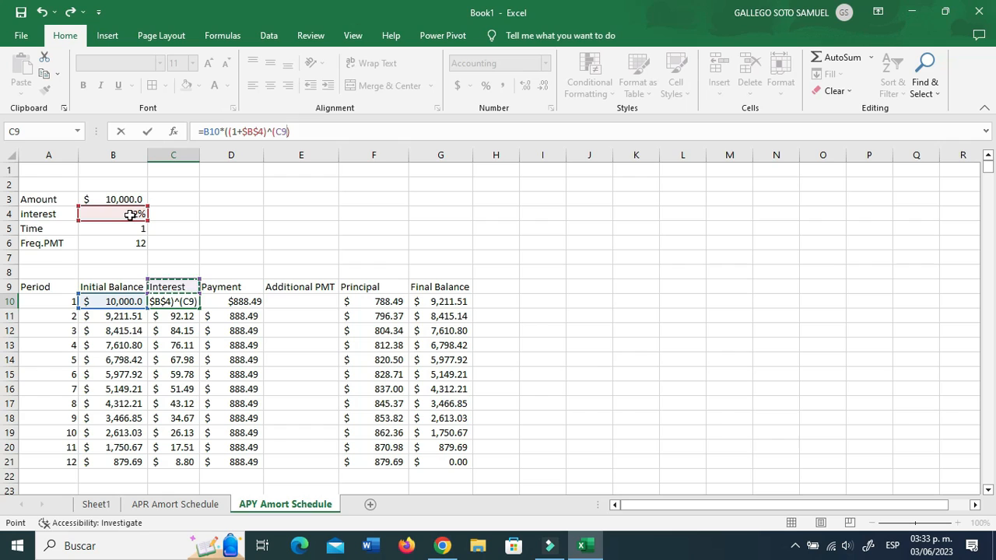
{"action": "key", "text": "BackSpace"}
{"action": "key", "text": "BackSpace"}
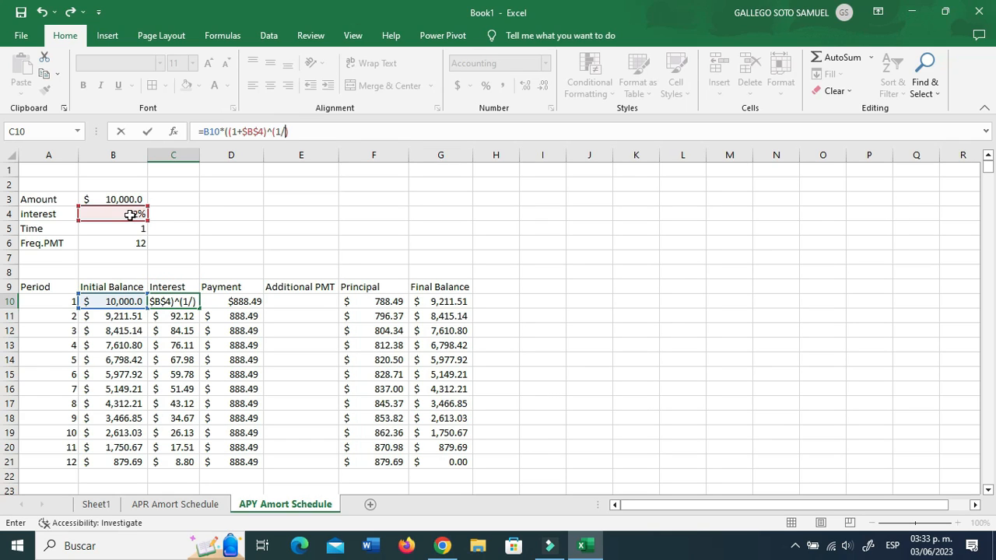
{"action": "left_click", "coordinate": [128, 243]}
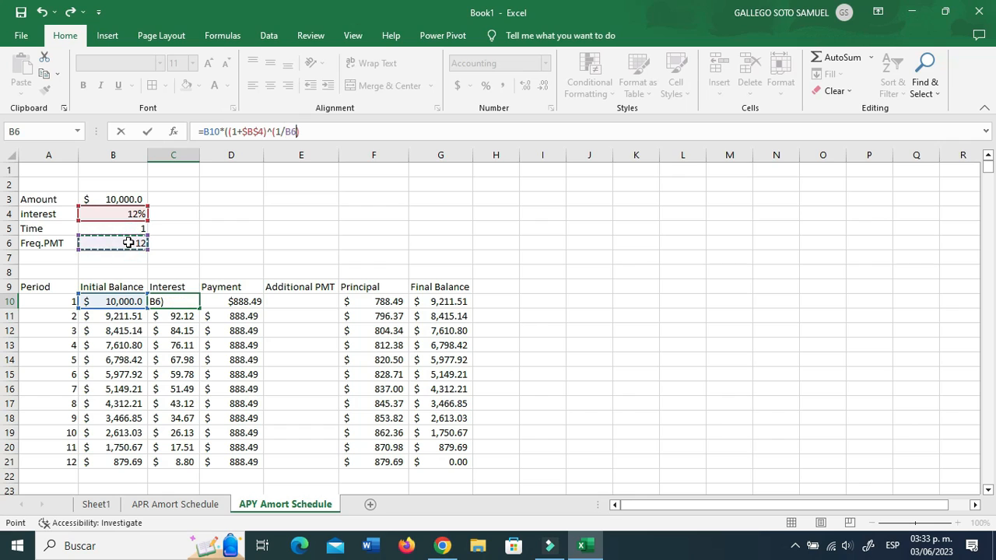
{"action": "key", "text": "F4"}
{"action": "type", "text": ")-1"}
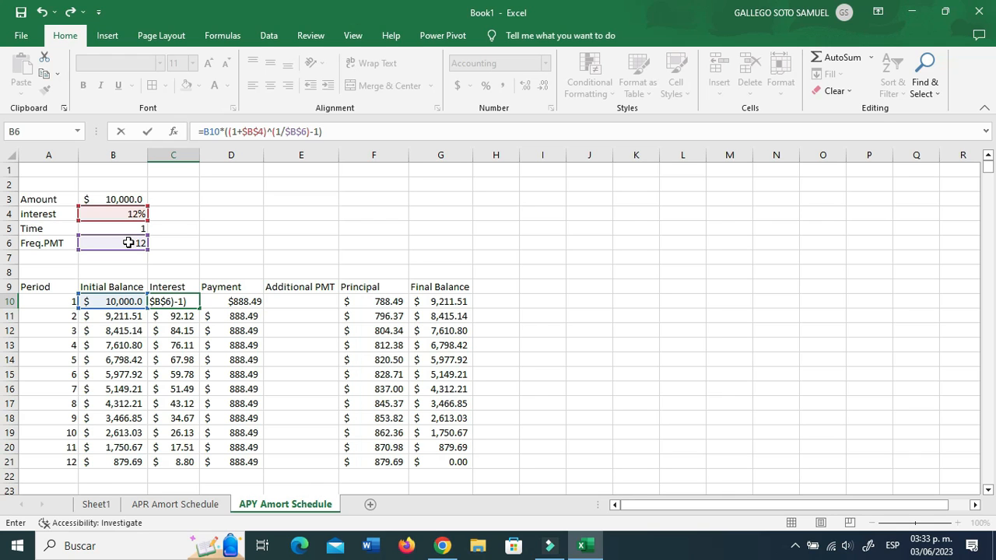
{"action": "key", "text": "Return"}
Step: Replace the rate in C11 with C10's rate expression, giving =IF(A11="","",B11*((1+$B$4)^(1/$B$6)-1)), and fill it down the Interest column
{"action": "left_click", "coordinate": [177, 290]}
{"action": "left_click", "coordinate": [178, 301]}
{"action": "left_click_drag", "start_coordinate": [230, 131], "coordinate": [319, 132]}
{"action": "key", "text": "ctrl+c"}
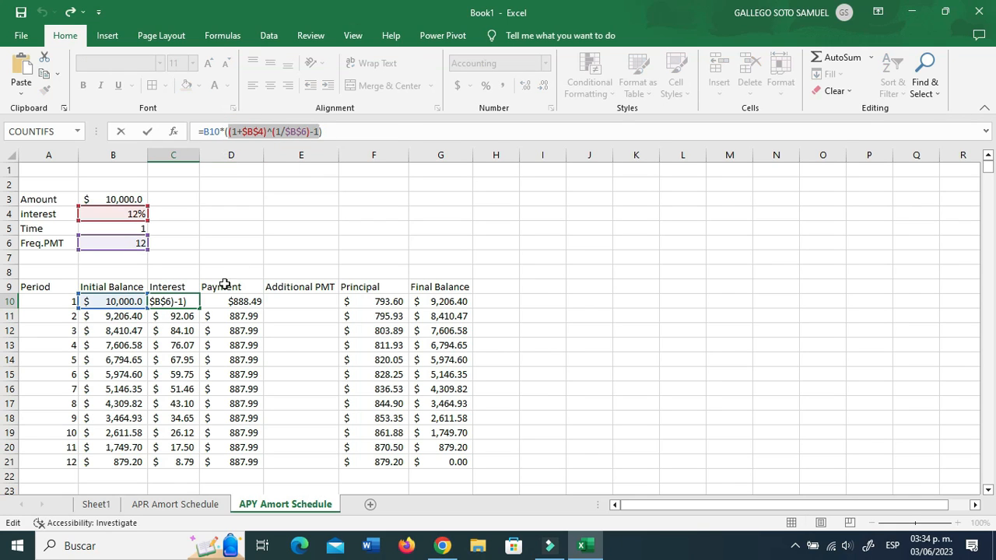
{"action": "key", "text": "Escape"}
{"action": "left_click", "coordinate": [184, 316]}
{"action": "double_click", "coordinate": [183, 316]}
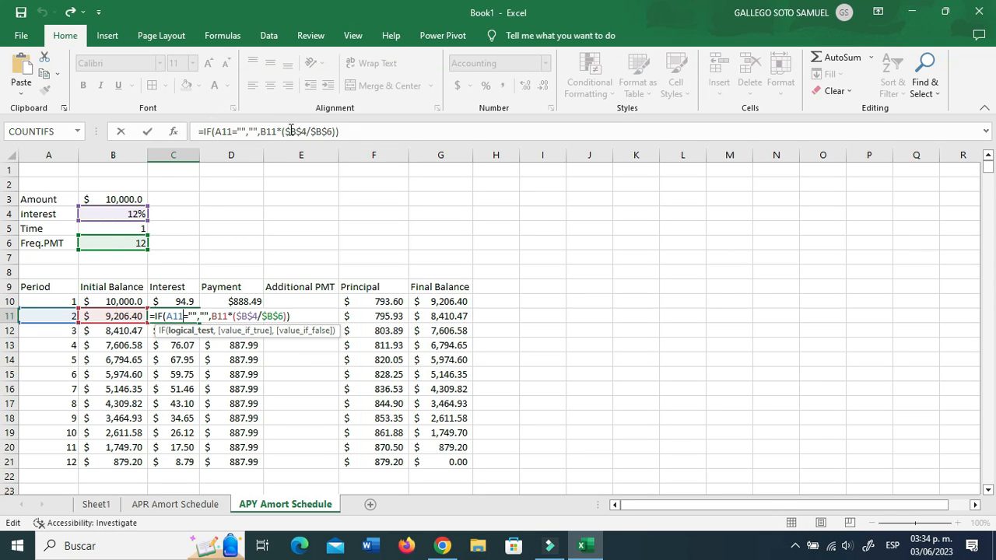
{"action": "left_click_drag", "start_coordinate": [287, 130], "coordinate": [330, 131]}
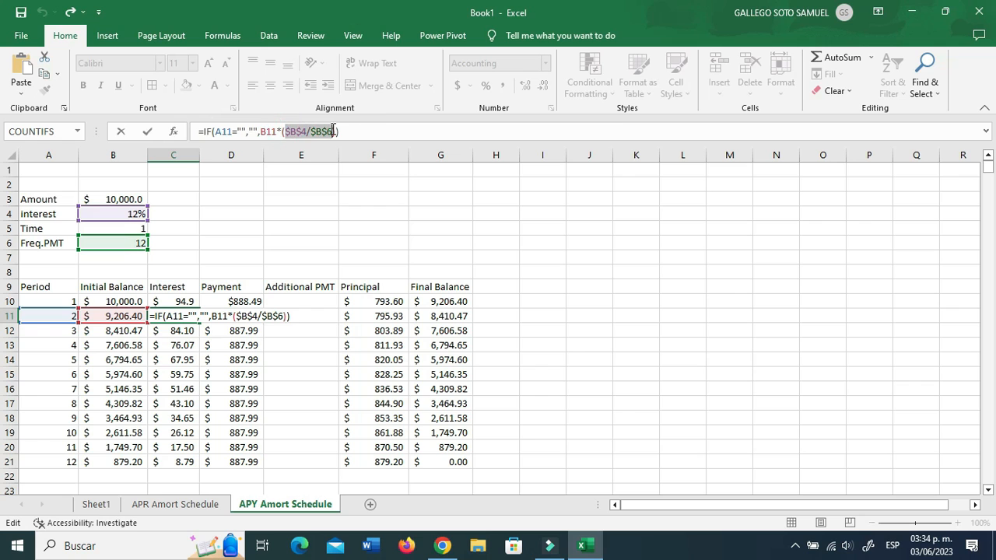
{"action": "key", "text": "ctrl+v"}
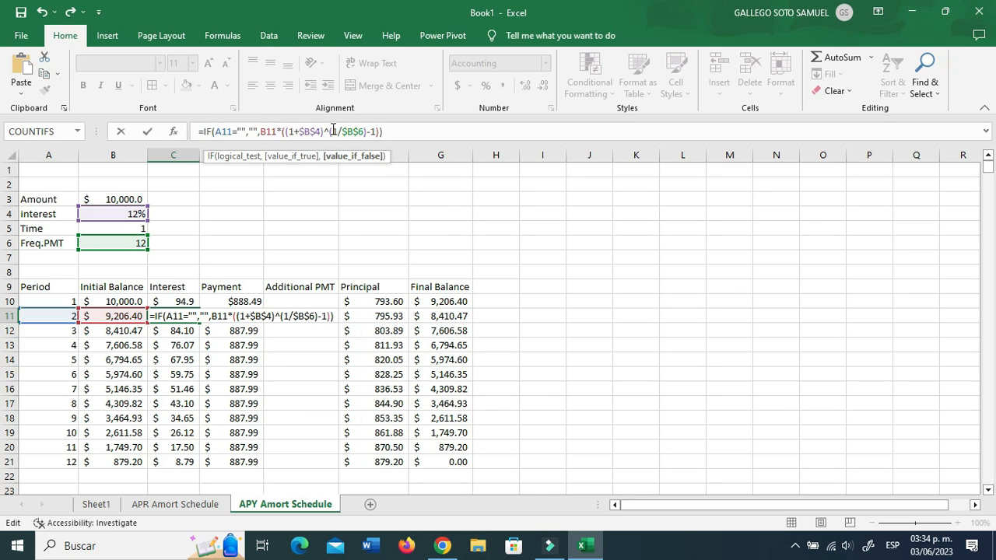
{"action": "key", "text": "Return"}
{"action": "left_click", "coordinate": [182, 316]}
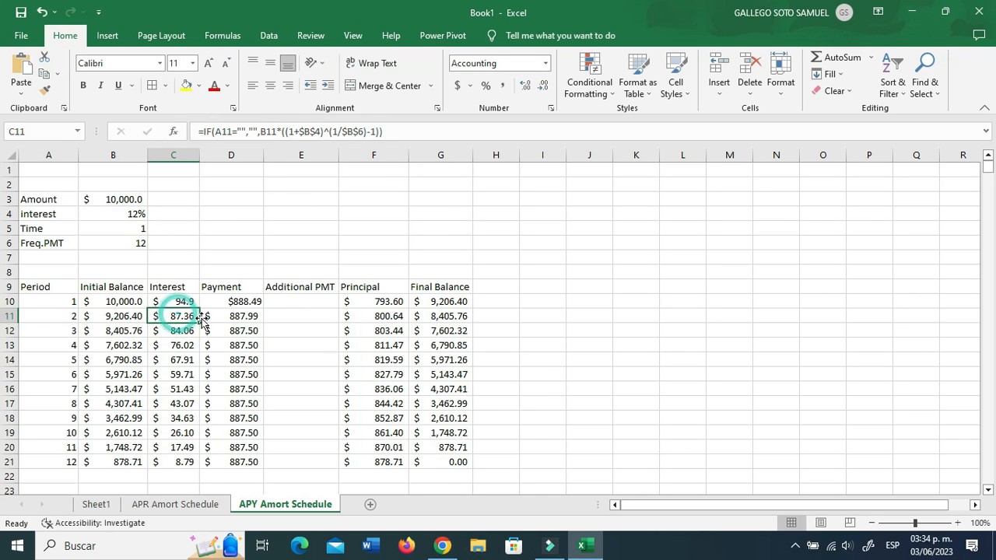
{"action": "double_click", "coordinate": [200, 322]}
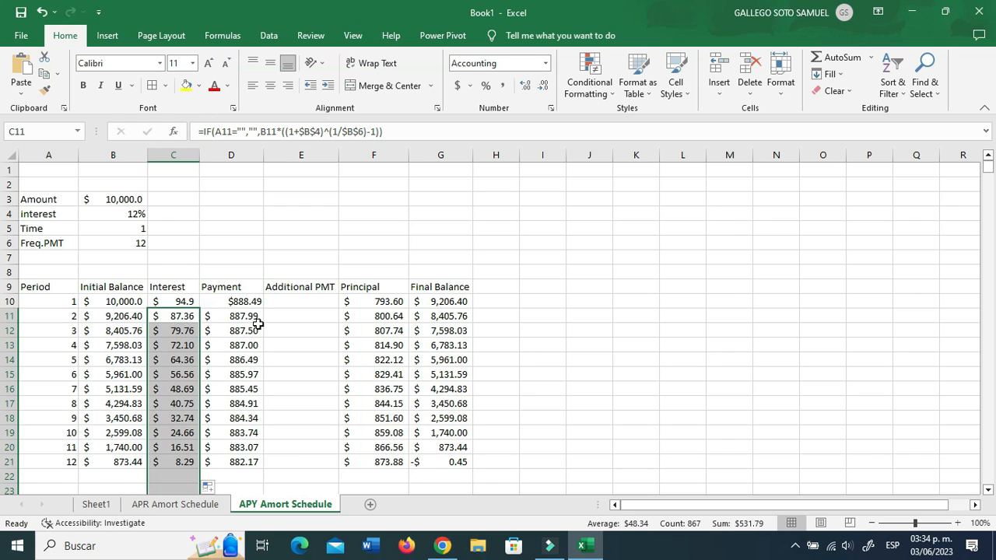
Step: Replace the rate in the period 1 payment formula in D10 with the effective rate: =+PMT((1+$B$4)^(1/$B$6)-1,$B$5*$B$6,-B10)
{"action": "left_click", "coordinate": [250, 316]}
{"action": "left_click", "coordinate": [234, 302]}
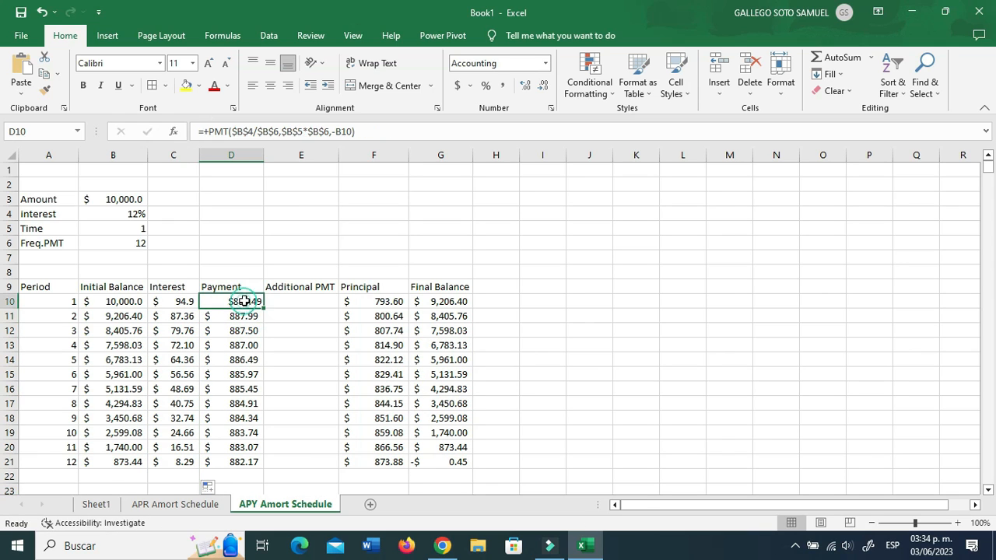
{"action": "left_click", "coordinate": [306, 133]}
{"action": "left_click", "coordinate": [234, 133]}
{"action": "left_click_drag", "start_coordinate": [233, 132], "coordinate": [275, 131]}
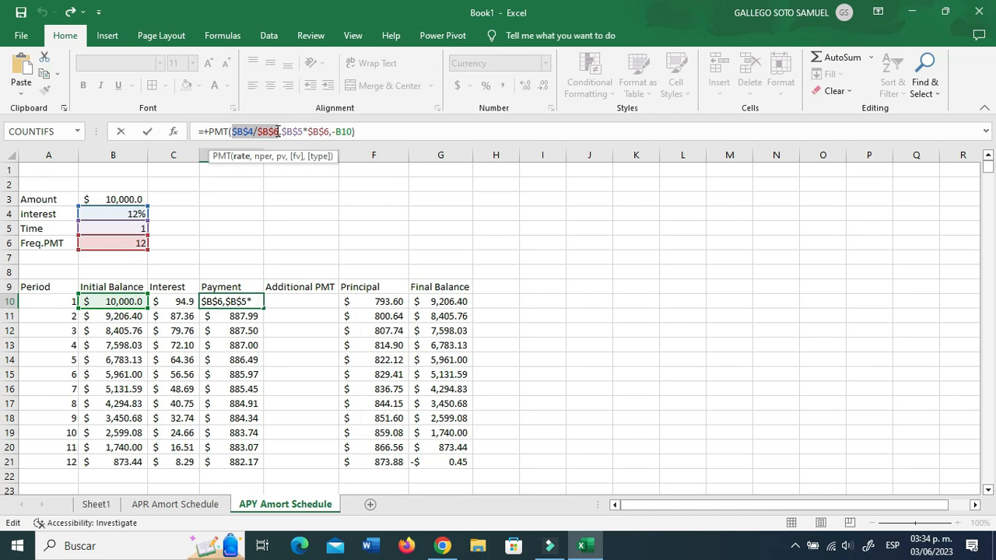
{"action": "type", "text": "(1+$B$4)^1/$B$6)-1"}
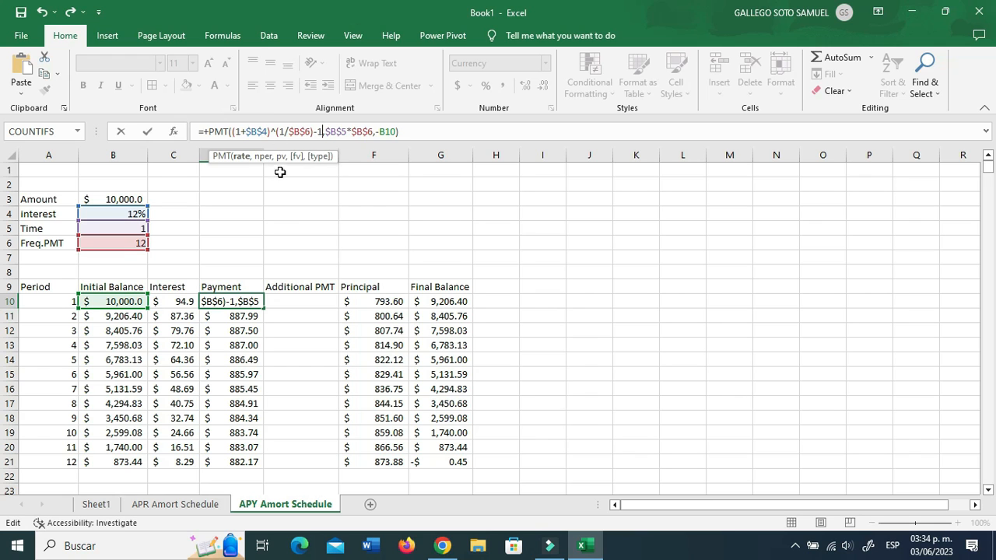
{"action": "key", "text": "Return"}
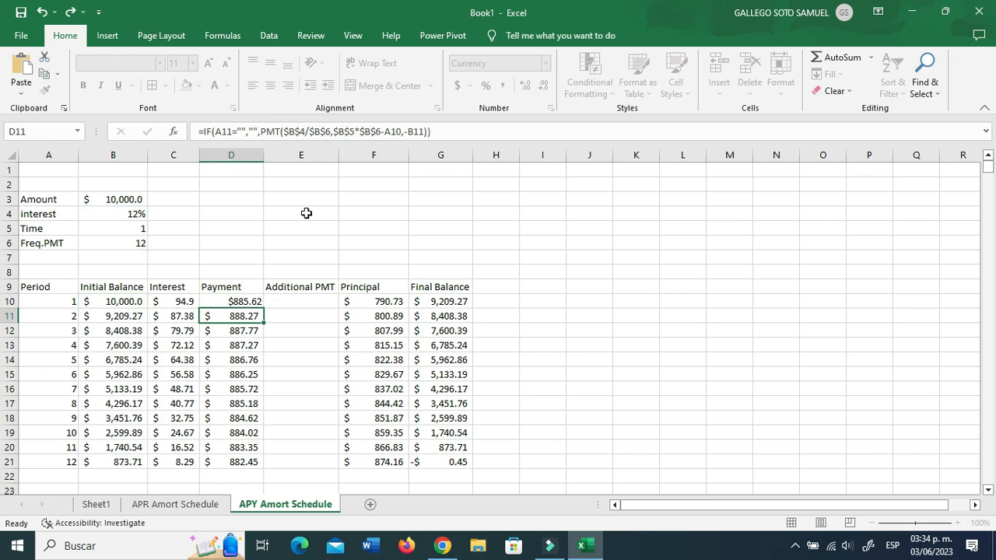
Step: Change D11's payment formula to =IF(A11="","",PMT((1+$B$4)^(1/$B$6)-1,$B$5*$B$6-A10,-B11)) and fill it down the Payment column
{"action": "left_click_drag", "start_coordinate": [285, 131], "coordinate": [330, 131]}
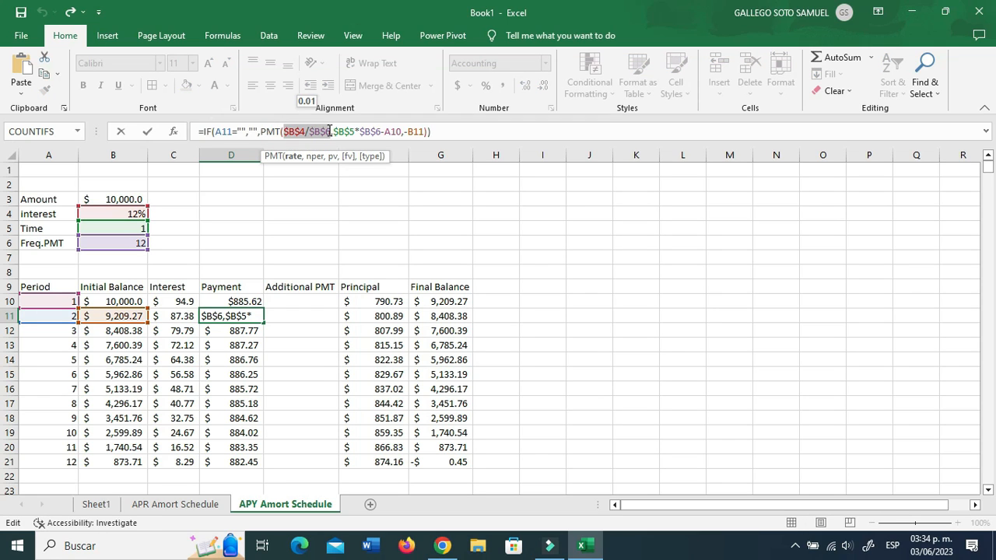
{"action": "key", "text": "ctrl+v"}
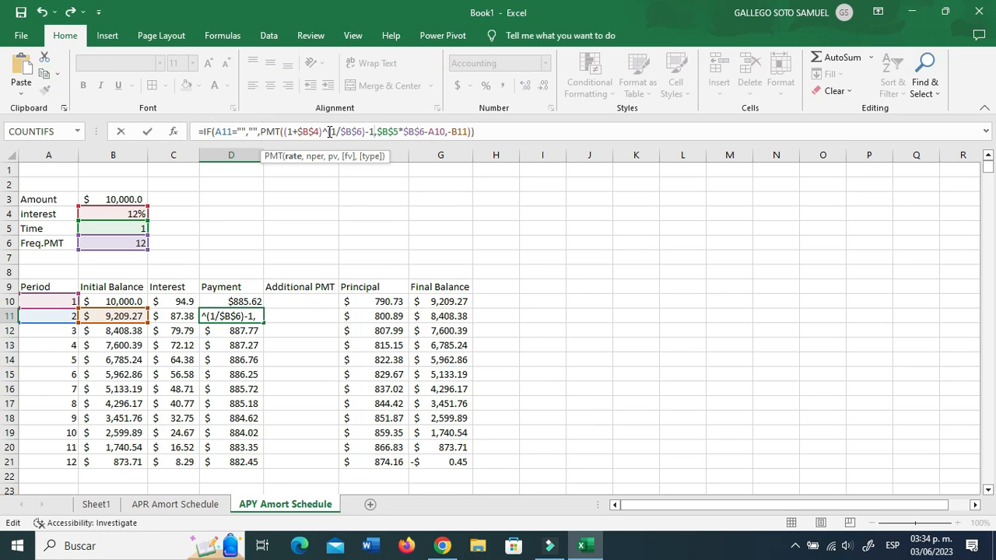
{"action": "key", "text": "ctrl+Return"}
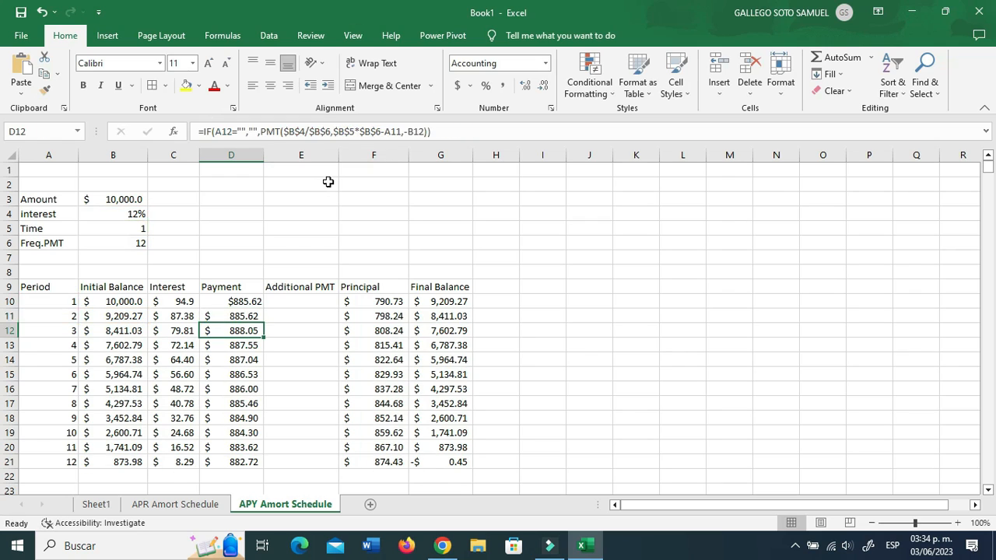
{"action": "double_click", "coordinate": [264, 322]}
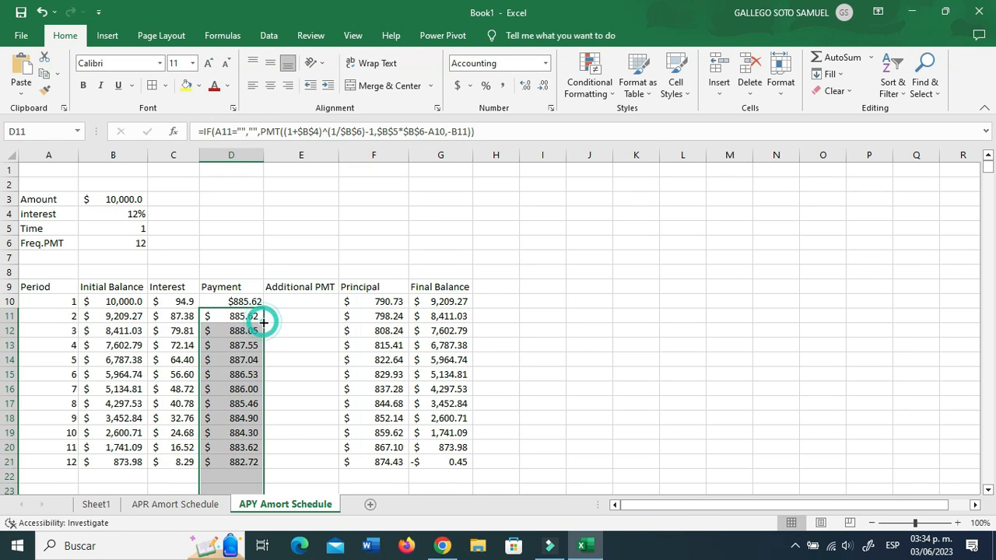
Step: Check the Principal and Final Balance formulas and the final balance of period 12
{"action": "left_click", "coordinate": [395, 325]}
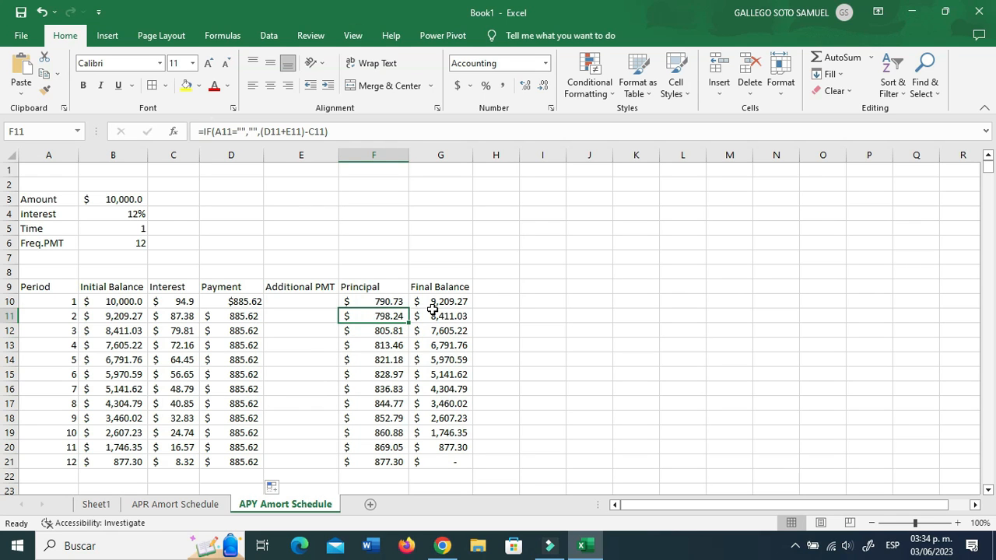
{"action": "left_click", "coordinate": [442, 315]}
{"action": "scroll", "coordinate": [442, 316], "scroll_direction": "down", "scroll_amount": 3}
{"action": "left_click", "coordinate": [452, 327]}
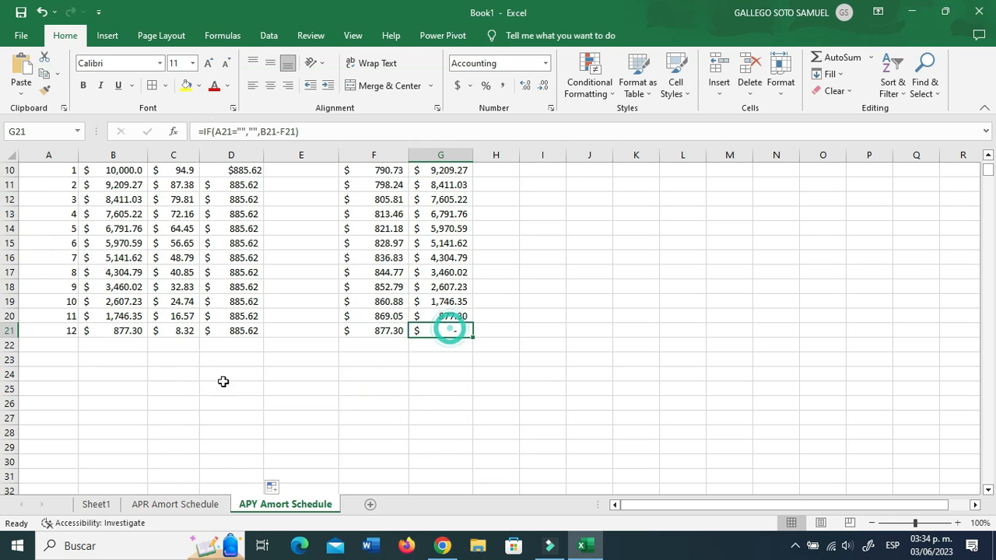
{"action": "scroll", "coordinate": [208, 365], "scroll_direction": "up", "scroll_amount": 3}
{"action": "scroll", "coordinate": [212, 351], "scroll_direction": "down", "scroll_amount": 3}
{"action": "scroll", "coordinate": [199, 344], "scroll_direction": "up", "scroll_amount": 3}
Step: Set the loan time in B5 to 2 years and check the end of the extended schedule
{"action": "left_click", "coordinate": [126, 242]}
{"action": "left_click", "coordinate": [129, 226]}
{"action": "type", "text": "2"}
{"action": "key", "text": "Return"}
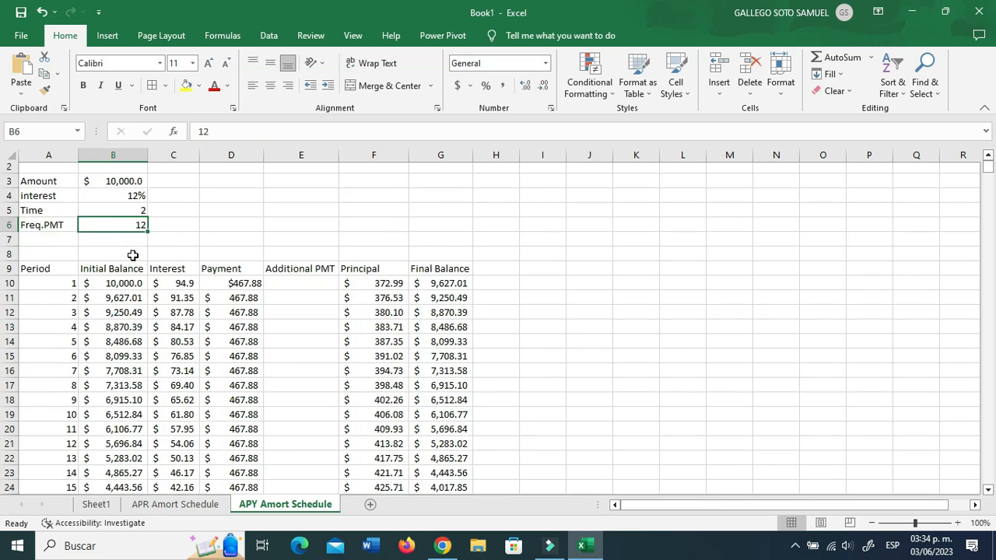
{"action": "scroll", "coordinate": [133, 258], "scroll_direction": "down", "scroll_amount": 6}
{"action": "left_click", "coordinate": [55, 374]}
{"action": "left_click", "coordinate": [451, 374]}
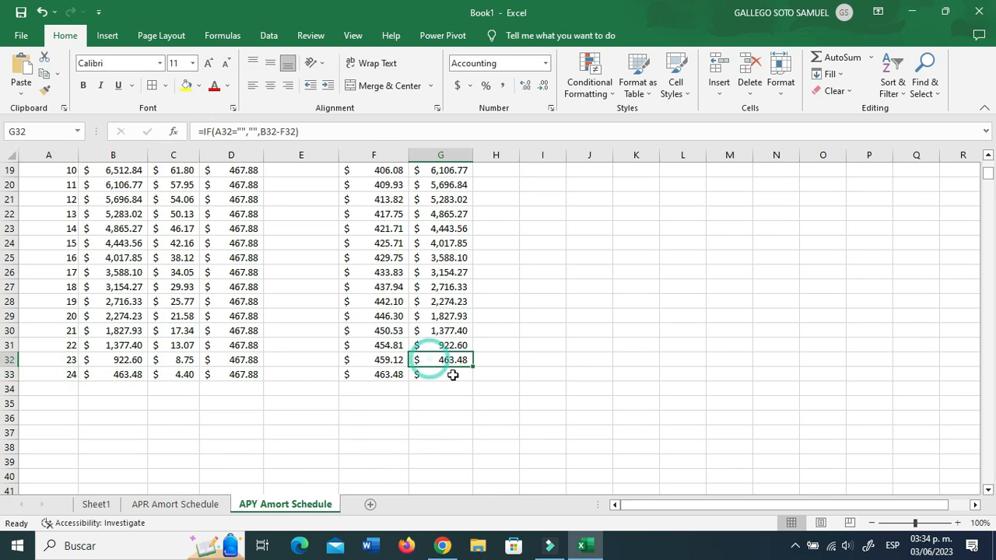
Step: Enter an additional payment of 3,500 for period 15 in E24 and check the last final balance
{"action": "left_click", "coordinate": [311, 283]}
{"action": "scroll", "coordinate": [306, 283], "scroll_direction": "up", "scroll_amount": 1}
{"action": "left_click", "coordinate": [304, 283]}
{"action": "type", "text": "3,50"}
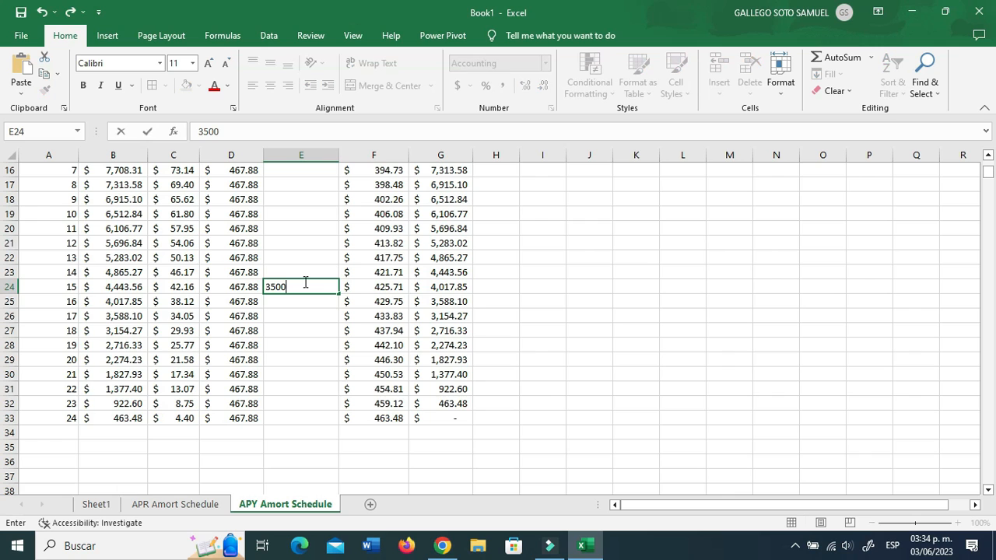
{"action": "type", "text": "0"}
{"action": "key", "text": "Return"}
{"action": "key", "text": "Down"}
{"action": "left_click", "coordinate": [321, 387]}
{"action": "left_click", "coordinate": [456, 418]}
{"action": "left_click", "coordinate": [322, 387]}
Step: Enter an additional payment of 1,000 for period 19 in E28 and check the last final balance
{"action": "left_click", "coordinate": [311, 345]}
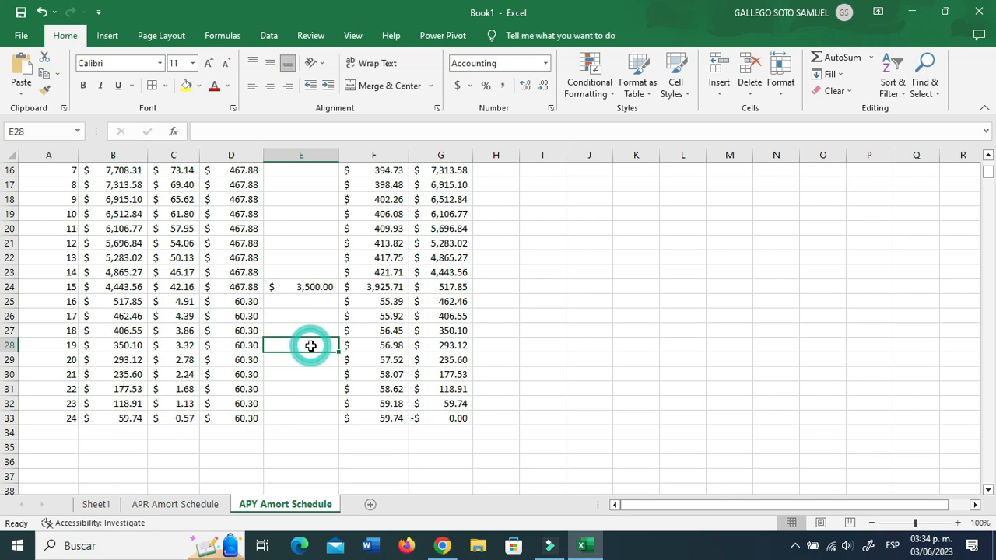
{"action": "type", "text": "1,000"}
{"action": "key", "text": "Return"}
{"action": "left_click", "coordinate": [456, 418]}
{"action": "left_click", "coordinate": [291, 409]}
Step: Clear the test amounts from the Additional PMT column
{"action": "left_click_drag", "start_coordinate": [303, 258], "coordinate": [314, 396]}
{"action": "key", "text": "Delete"}
{"action": "scroll", "coordinate": [209, 456], "scroll_direction": "up", "scroll_amount": 5}
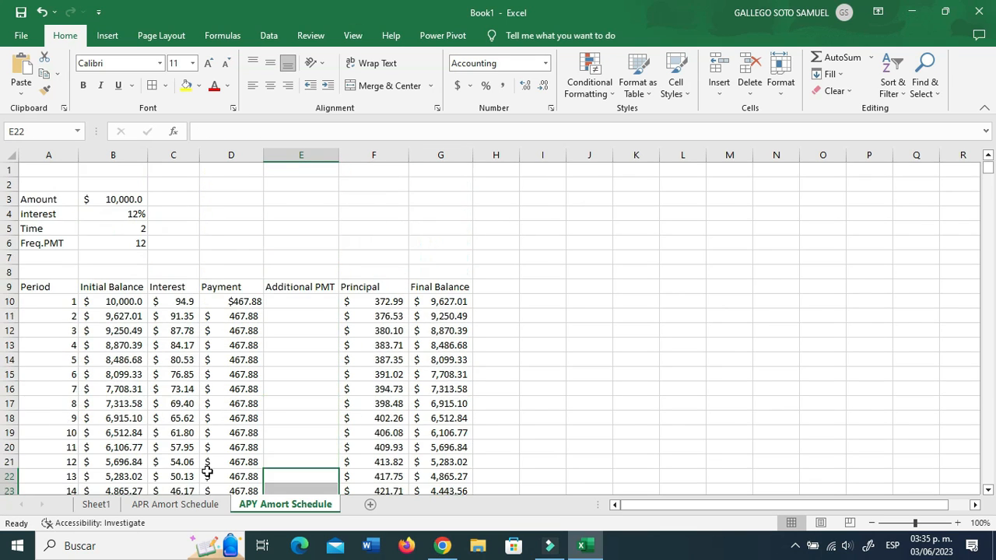
{"action": "left_click", "coordinate": [216, 195]}
{"action": "left_click", "coordinate": [323, 257]}
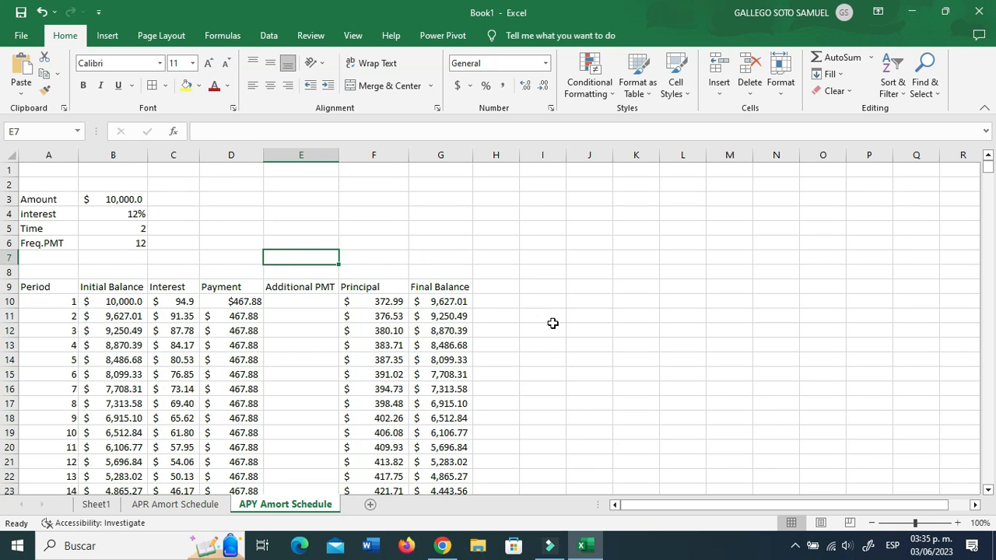
{"action": "left_click", "coordinate": [646, 285]}
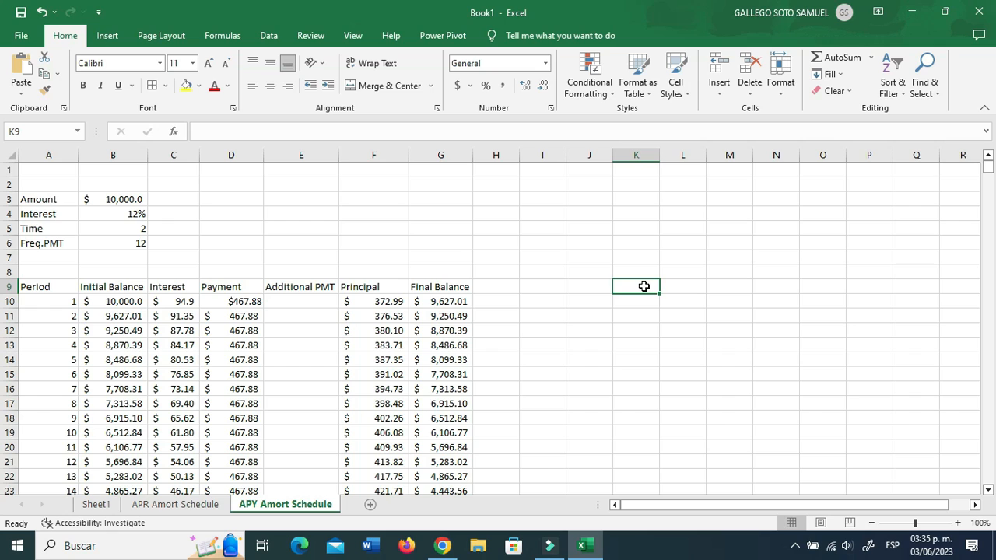
{"action": "left_click", "coordinate": [564, 302]}
{"action": "left_click", "coordinate": [418, 253]}
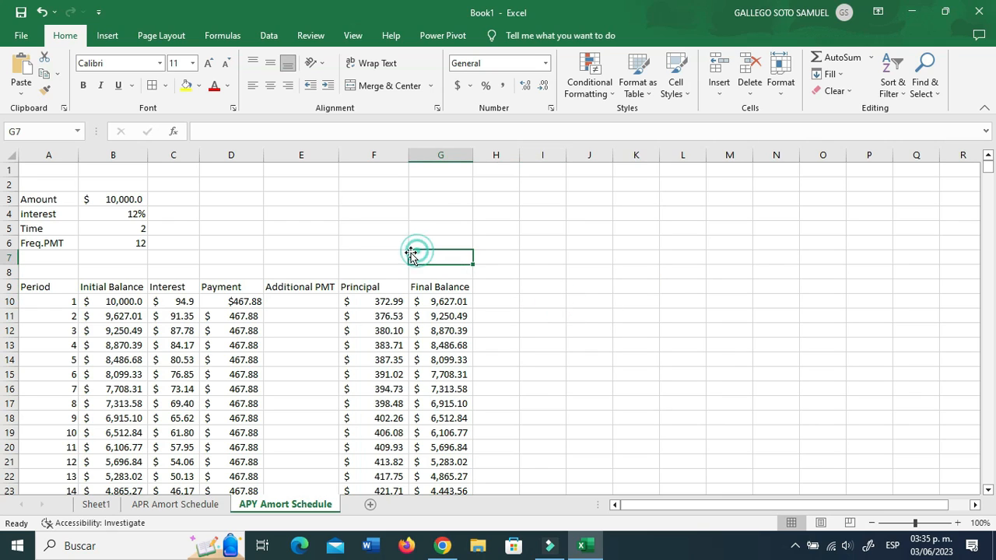
{"action": "left_click", "coordinate": [346, 212]}
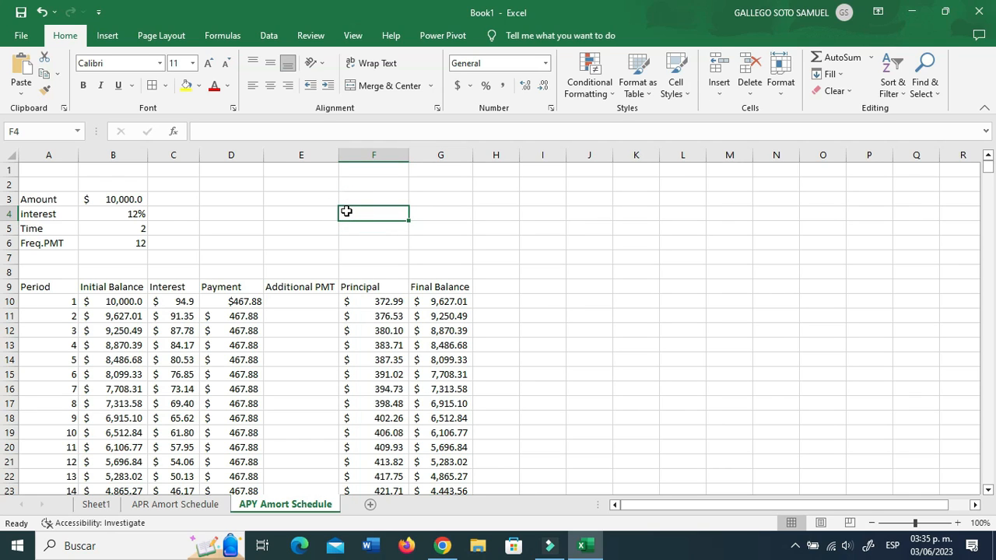
{"action": "left_click", "coordinate": [301, 213]}
{"action": "left_click", "coordinate": [280, 195]}
{"action": "left_click", "coordinate": [315, 182]}
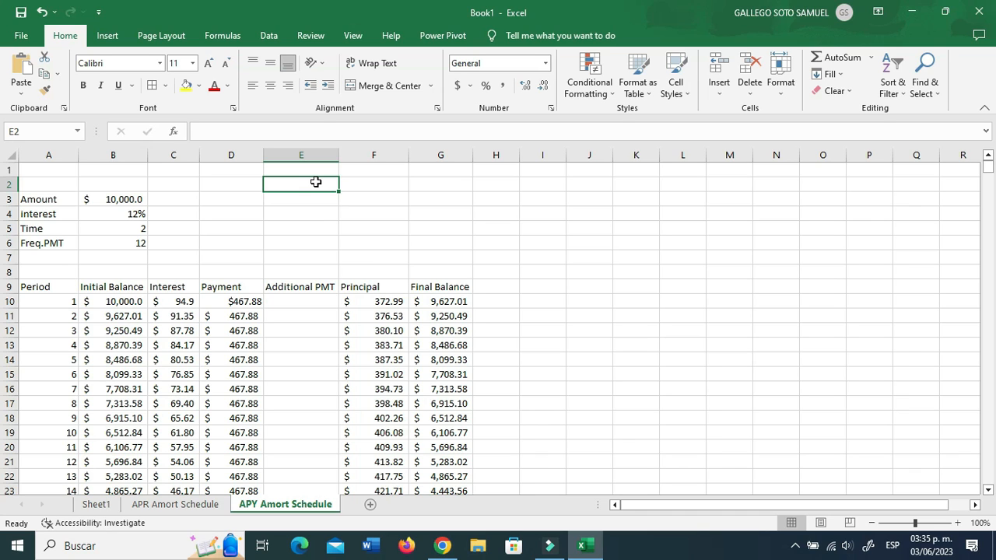
{"action": "left_click", "coordinate": [400, 257]}
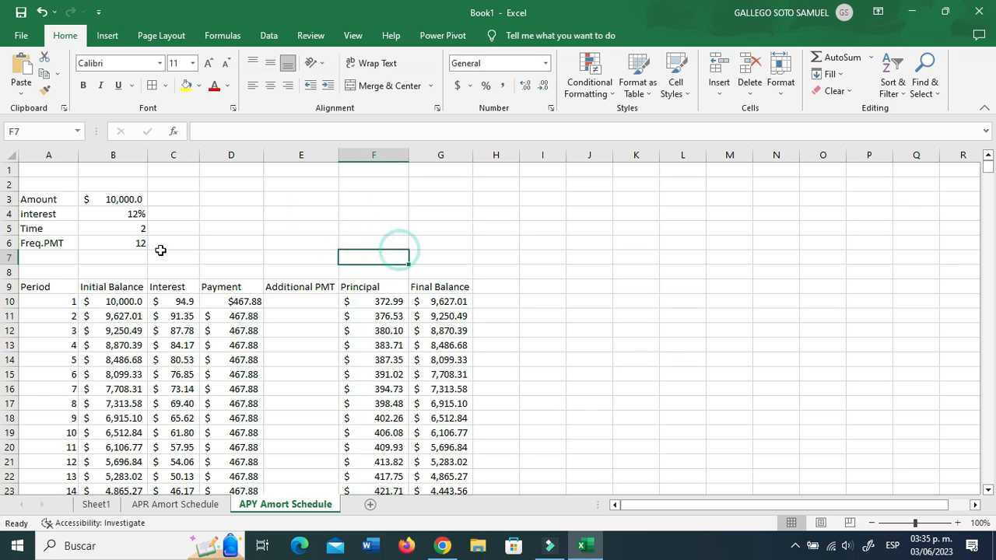
{"action": "left_click", "coordinate": [171, 260]}
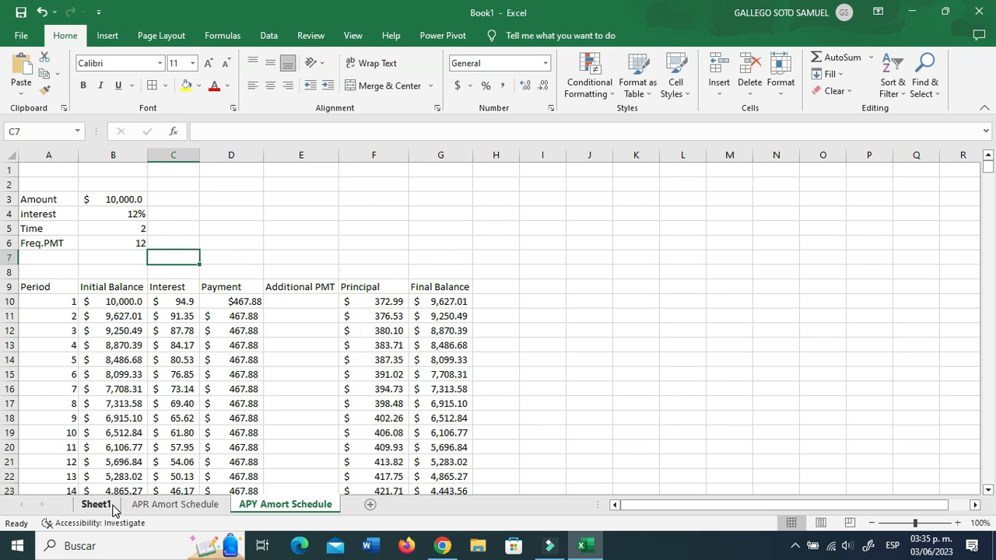
{"action": "left_click", "coordinate": [571, 322]}
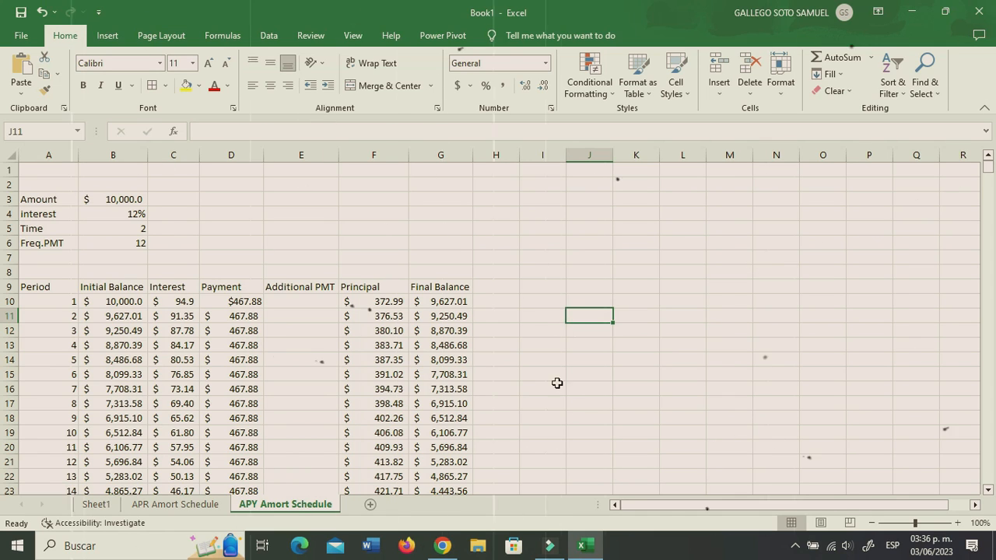
{"action": "left_click", "coordinate": [561, 402]}
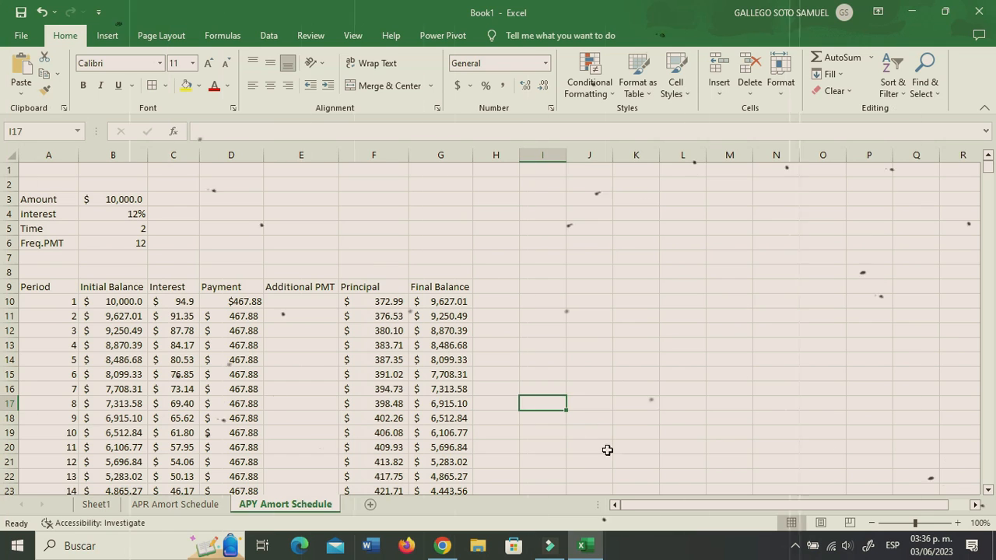
{"action": "left_click", "coordinate": [796, 546]}
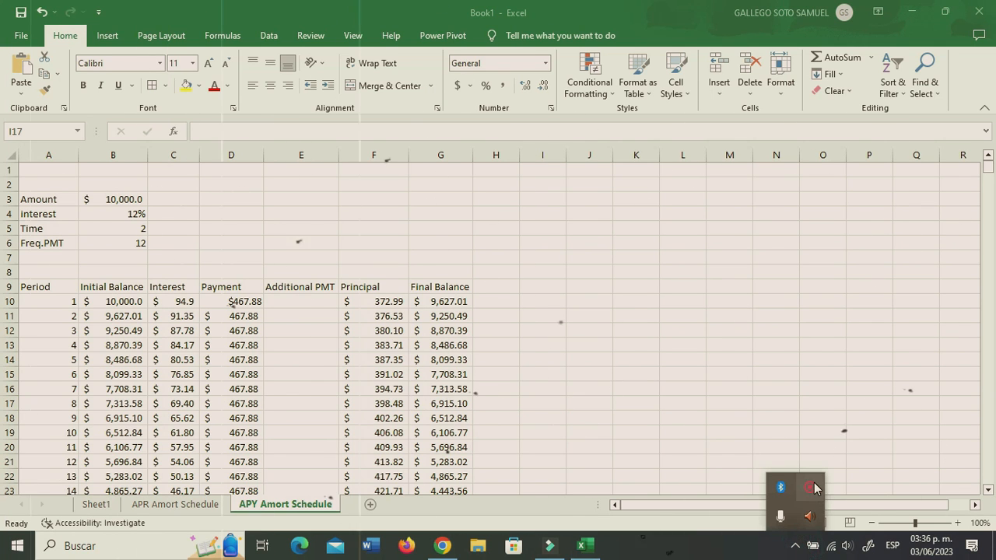
{"action": "left_click", "coordinate": [812, 488]}
{"action": "left_click", "coordinate": [751, 516]}
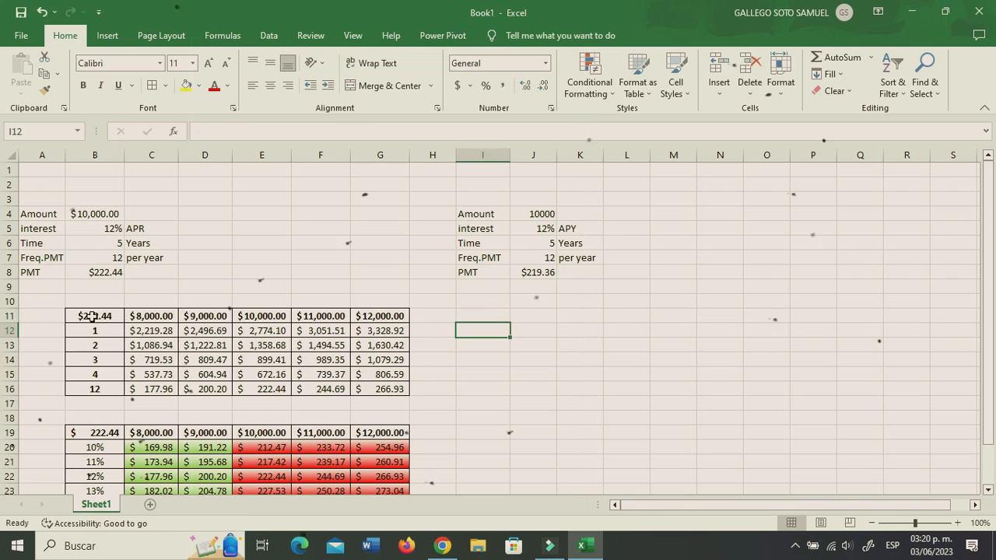
Step: Copy the payment frequency table B11:G16 to I11 on Sheet1, and clear the copy's inner values and corner cell
{"action": "left_click_drag", "start_coordinate": [93, 316], "coordinate": [380, 390]}
{"action": "key", "text": "ctrl+c"}
{"action": "left_click", "coordinate": [485, 319]}
{"action": "key", "text": "Return"}
{"action": "left_click_drag", "start_coordinate": [534, 331], "coordinate": [717, 389]}
{"action": "key", "text": "Delete"}
{"action": "left_click", "coordinate": [491, 317]}
{"action": "key", "text": "Delete"}
Step: Autofit the widths of columns J through N to the copied table's amount headings
{"action": "left_click_drag", "start_coordinate": [565, 314], "coordinate": [567, 302]}
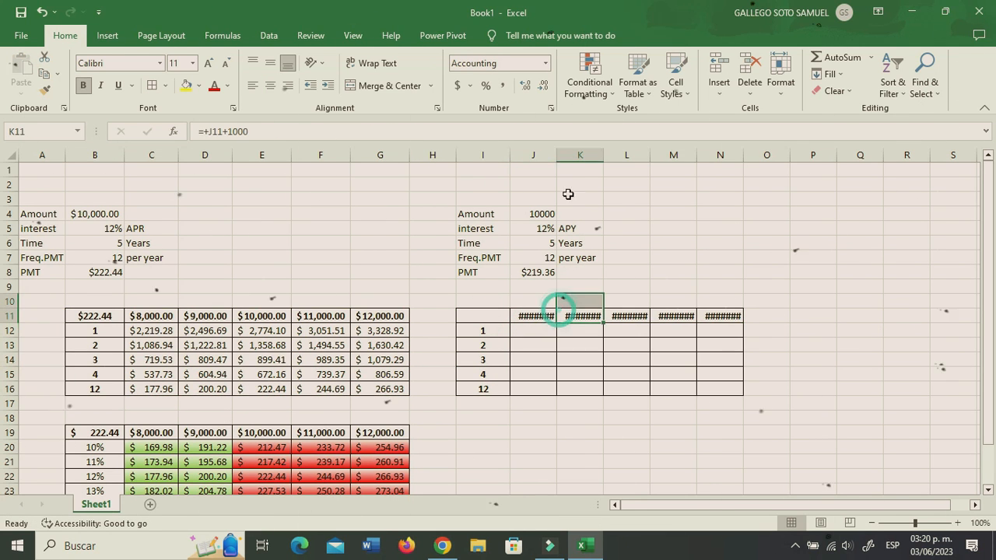
{"action": "double_click", "coordinate": [557, 155]}
{"action": "double_click", "coordinate": [611, 155]}
{"action": "double_click", "coordinate": [666, 155]}
{"action": "double_click", "coordinate": [723, 154]}
{"action": "double_click", "coordinate": [783, 155]}
Step: Link the copied table's corner cell I11 to the APY payment with +J8
{"action": "left_click", "coordinate": [483, 316]}
{"action": "type", "text": "+"}
{"action": "left_click", "coordinate": [530, 272]}
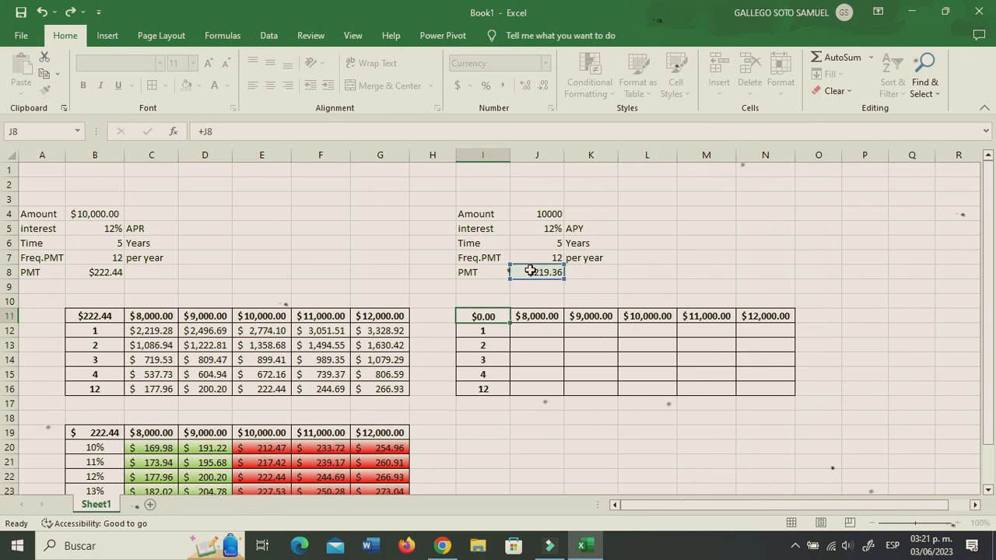
{"action": "key", "text": "Return"}
Step: Create a what-if data table on I11:N16 with row input cell J4 and column input cell J7
{"action": "left_click_drag", "start_coordinate": [484, 316], "coordinate": [768, 388]}
{"action": "left_click", "coordinate": [268, 35]}
{"action": "left_click", "coordinate": [668, 87]}
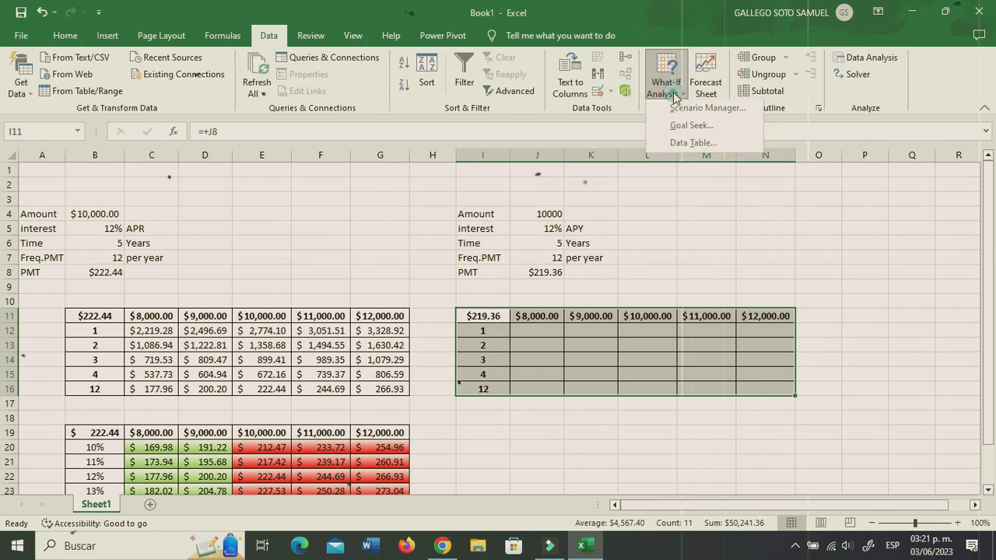
{"action": "left_click", "coordinate": [691, 142]}
{"action": "left_click", "coordinate": [537, 213]}
{"action": "left_click", "coordinate": [303, 195]}
{"action": "left_click", "coordinate": [545, 257]}
{"action": "left_click", "coordinate": [308, 179]}
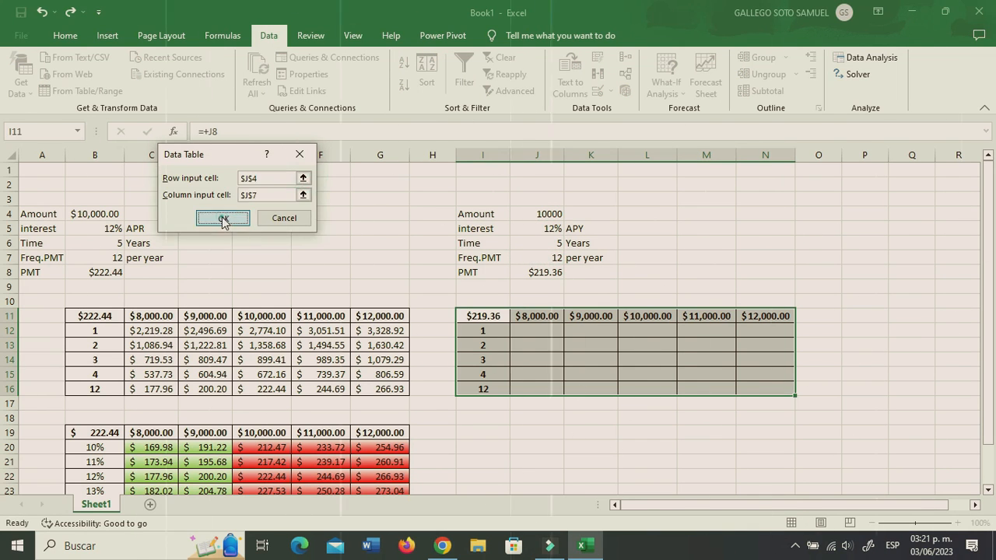
{"action": "left_click", "coordinate": [223, 217]}
Step: Copy the interest rate table B19:G25 to I19, and clear the copy's corner cell and inner values J20:N25
{"action": "scroll", "coordinate": [467, 384], "scroll_direction": "down", "scroll_amount": 3}
{"action": "left_click_drag", "start_coordinate": [89, 301], "coordinate": [404, 397]}
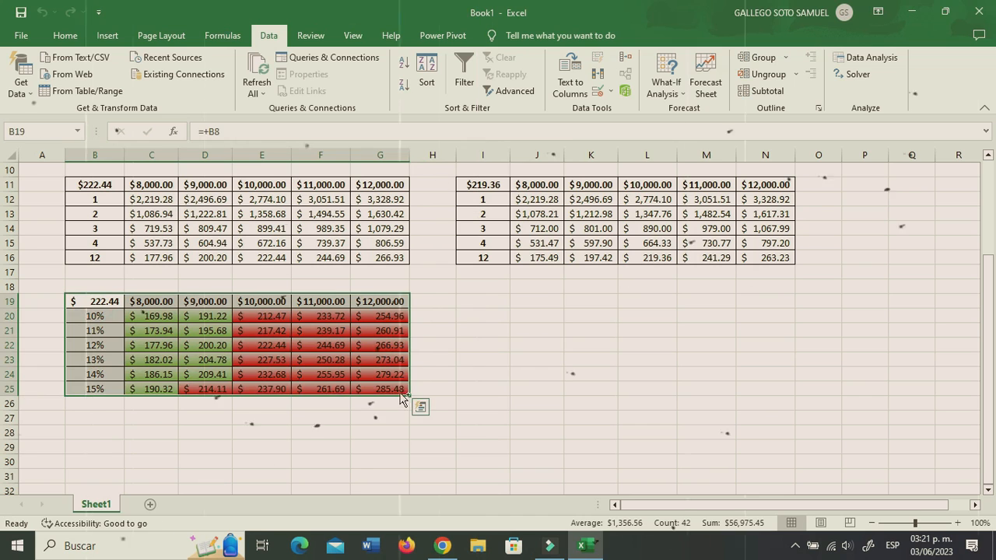
{"action": "key", "text": "ctrl+c"}
{"action": "left_click", "coordinate": [487, 305]}
{"action": "key", "text": "ctrl+v"}
{"action": "left_click", "coordinate": [488, 299]}
{"action": "key", "text": "Delete"}
{"action": "left_click", "coordinate": [527, 328]}
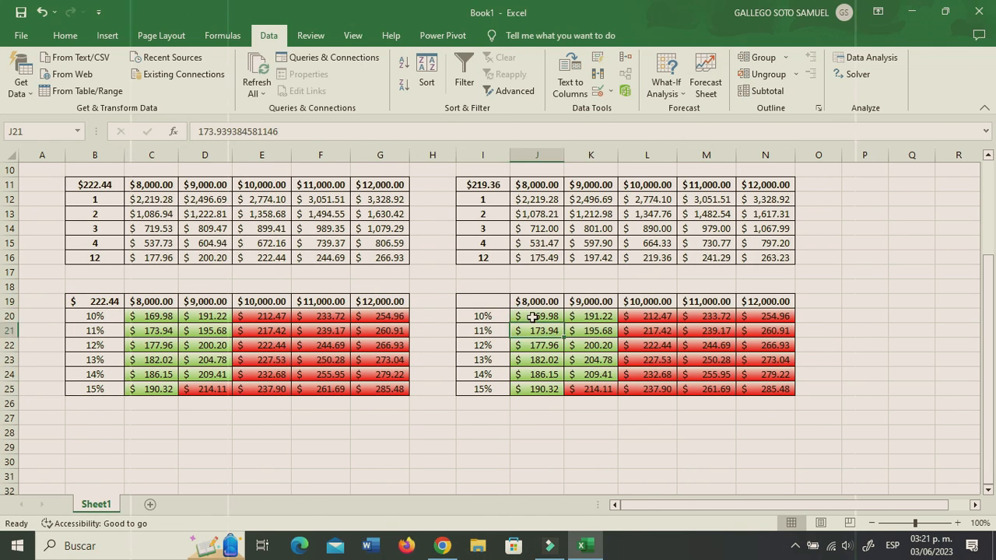
{"action": "left_click_drag", "start_coordinate": [532, 316], "coordinate": [772, 392]}
{"action": "key", "text": "Delete"}
{"action": "left_click", "coordinate": [648, 404]}
Step: Create a what-if data table on I19:N25 with row input cell J4 and column input cell J5
{"action": "left_click_drag", "start_coordinate": [486, 302], "coordinate": [763, 393]}
{"action": "scroll", "coordinate": [703, 411], "scroll_direction": "up", "scroll_amount": 3}
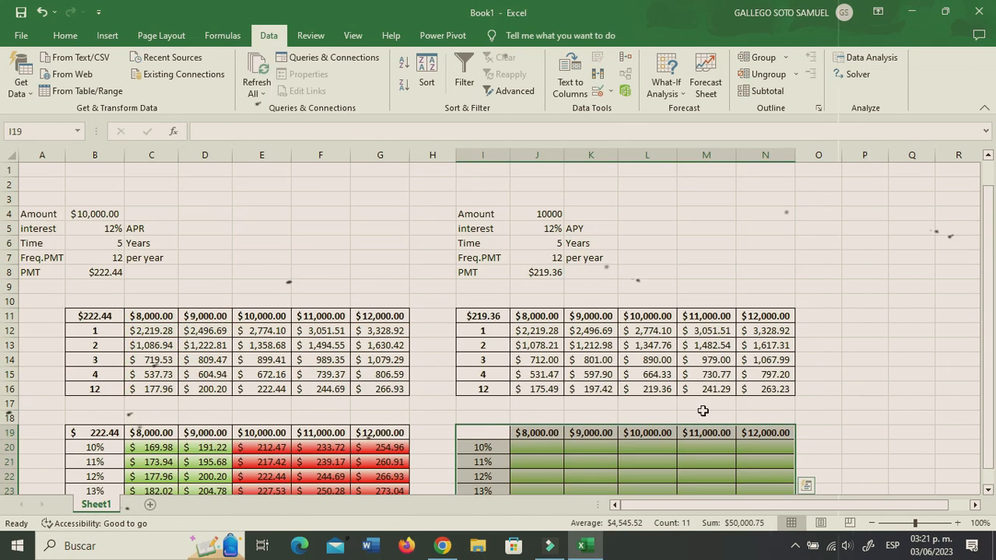
{"action": "left_click", "coordinate": [664, 86]}
{"action": "left_click", "coordinate": [668, 142]}
{"action": "left_click", "coordinate": [537, 214]}
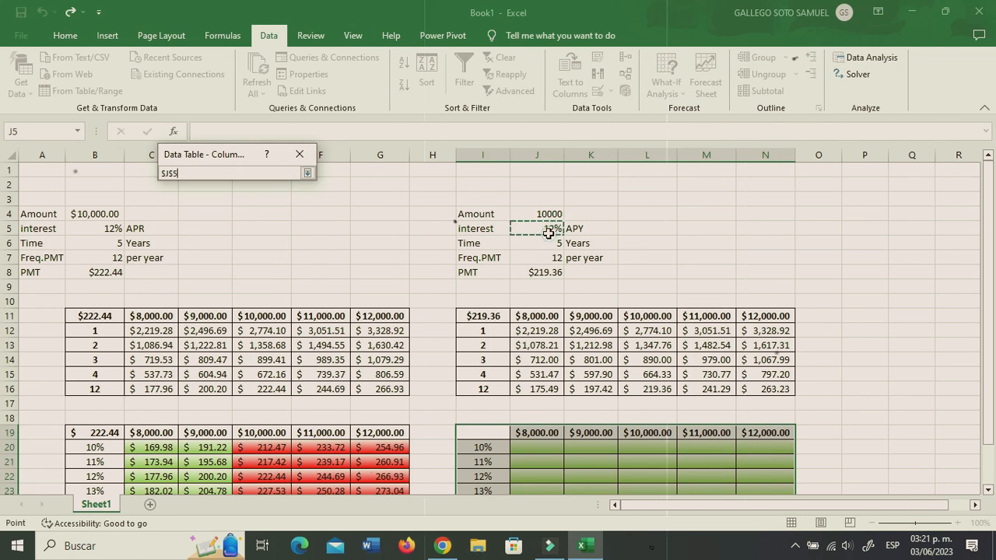
{"action": "left_click", "coordinate": [307, 173]}
{"action": "left_click", "coordinate": [230, 220]}
{"action": "scroll", "coordinate": [558, 319], "scroll_direction": "down", "scroll_amount": 2}
{"action": "left_click", "coordinate": [543, 360]}
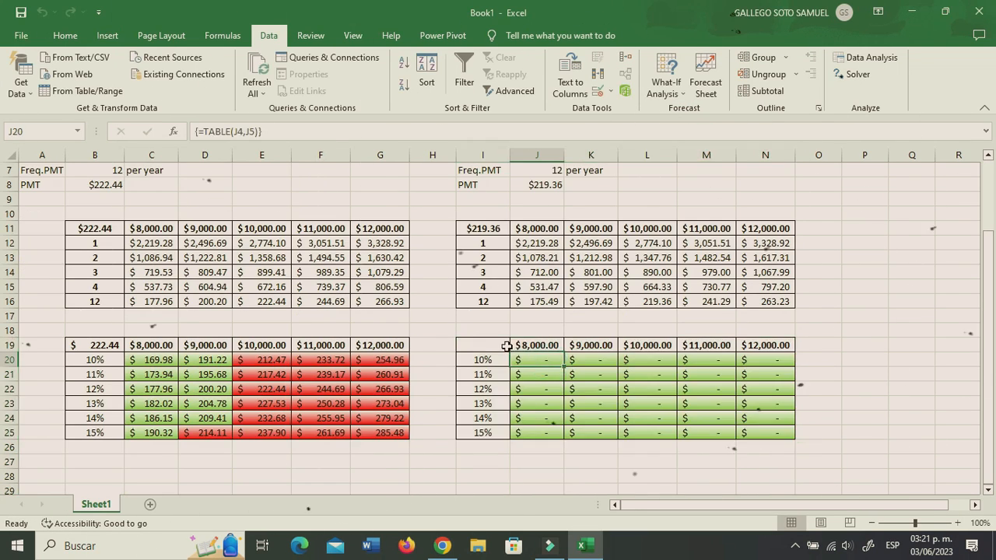
Step: Link the interest rate table's corner cell I19 to the APY payment in J8
{"action": "left_click", "coordinate": [506, 346]}
{"action": "type", "text": "+"}
{"action": "key", "text": "Return"}
{"action": "left_click", "coordinate": [623, 373]}
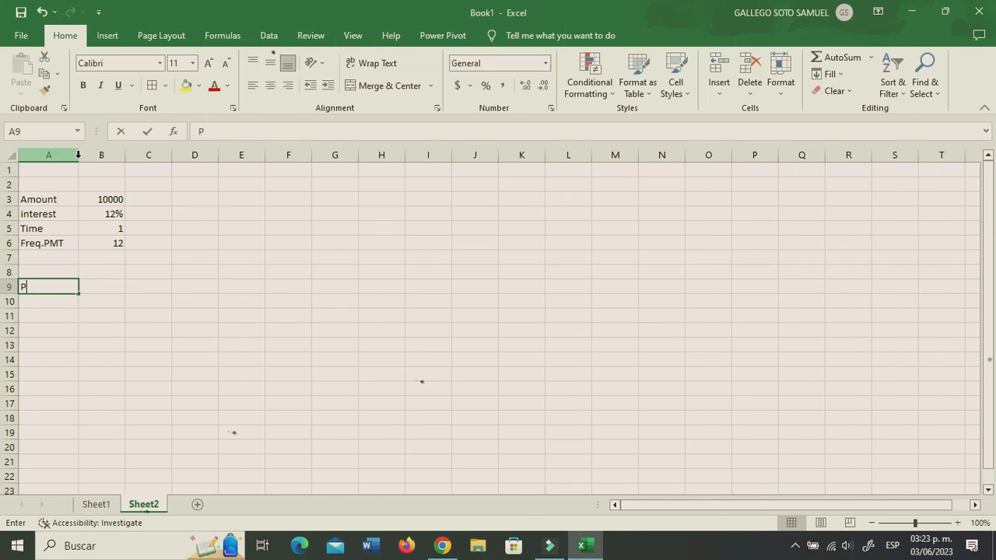
Step: Enter the headers Period, Initial Balance and Interest in A9:C9 of Sheet2, fitting column B to its text and widening column D
{"action": "type", "text": "eriod"}
{"action": "key", "text": "Tab"}
{"action": "type", "text": "Initian"}
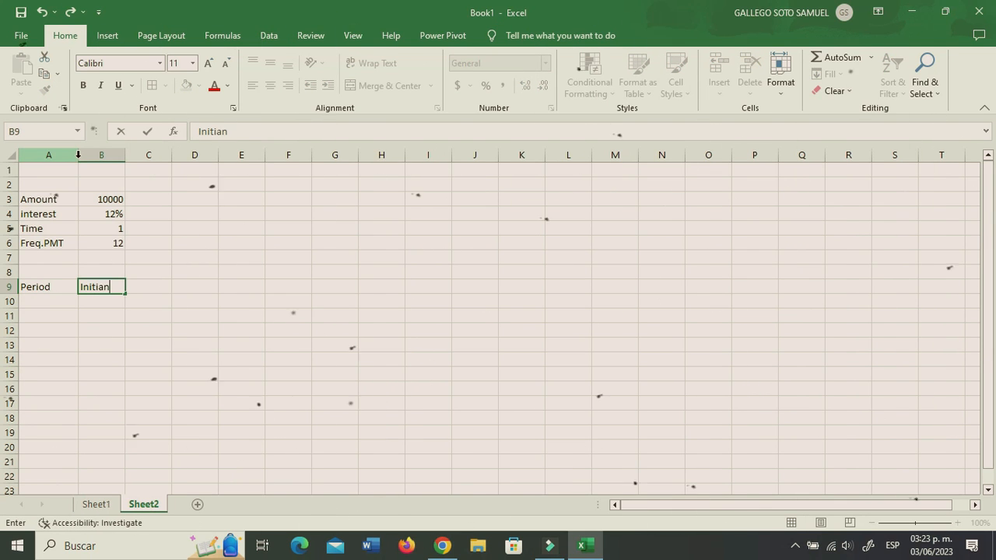
{"action": "type", "text": "Int"}
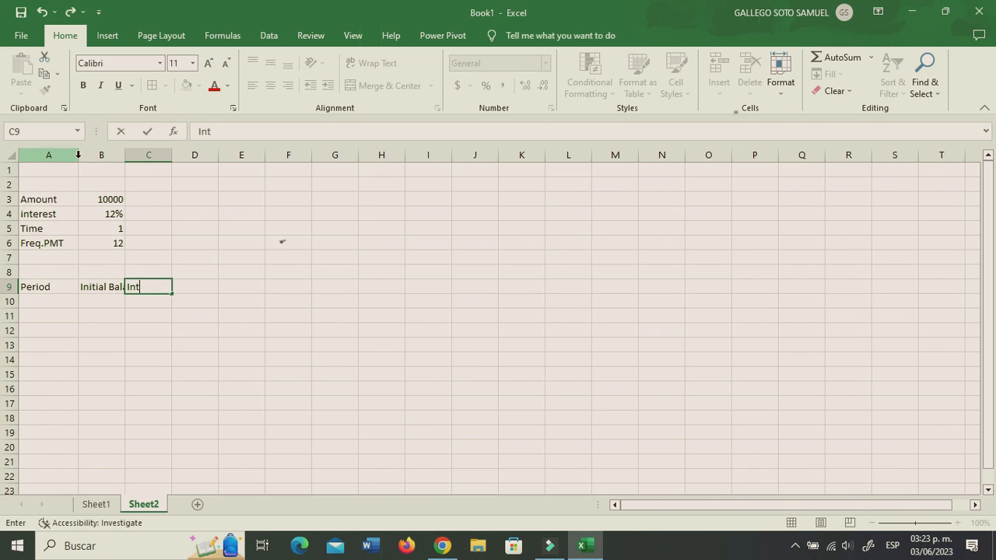
{"action": "type", "text": "erest"}
{"action": "key", "text": "Tab"}
{"action": "double_click", "coordinate": [124, 152]}
{"action": "left_click_drag", "start_coordinate": [242, 154], "coordinate": [259, 158]}
Step: Add the headers Payment, Additional PMT, Principal and Final Balance in D9:G9
{"action": "type", "text": "PM"}
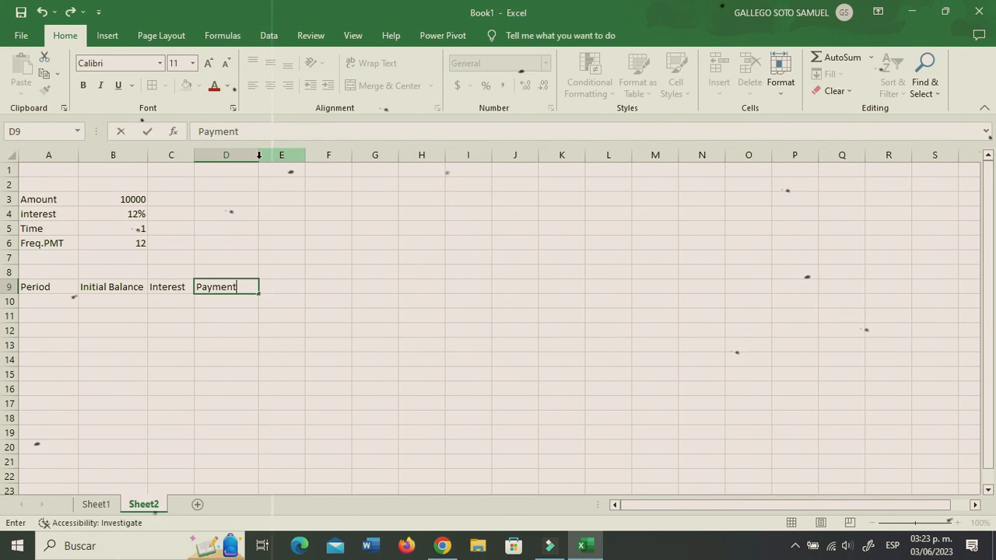
{"action": "type", "text": "T"}
{"action": "key", "text": "Tab"}
{"action": "type", "text": "Principal"}
{"action": "key", "text": "Tab"}
{"action": "type", "text": "Final Balance"}
{"action": "left_click", "coordinate": [333, 286]}
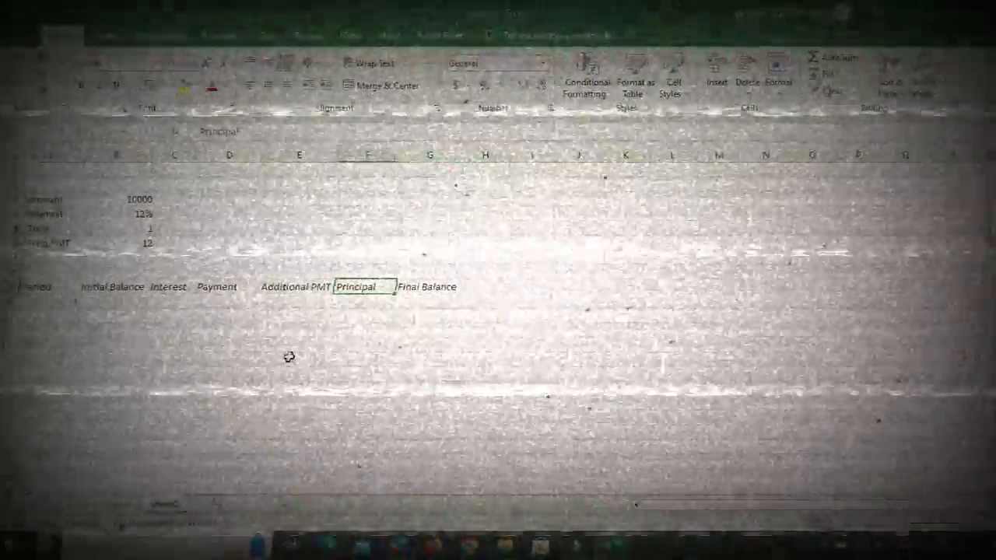
{"action": "left_click", "coordinate": [56, 296]}
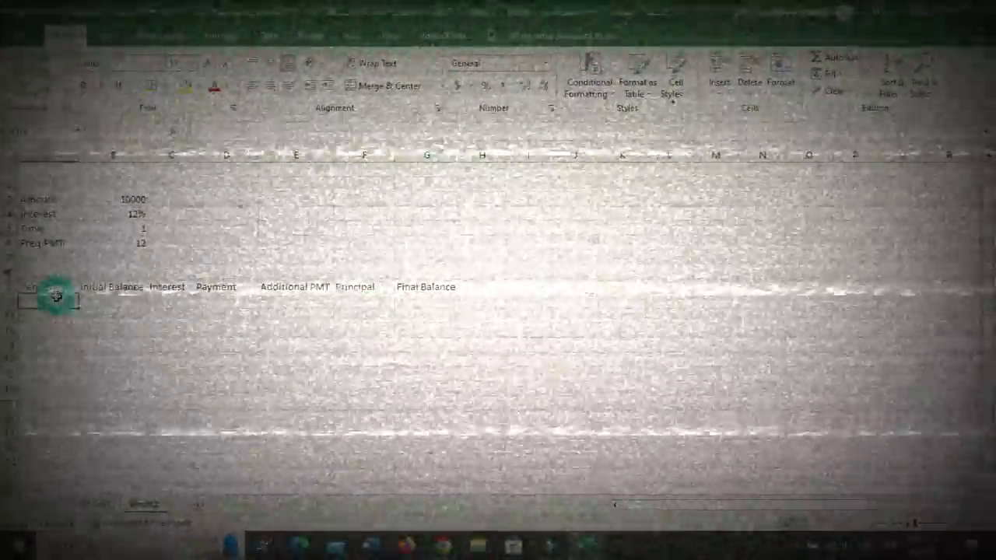